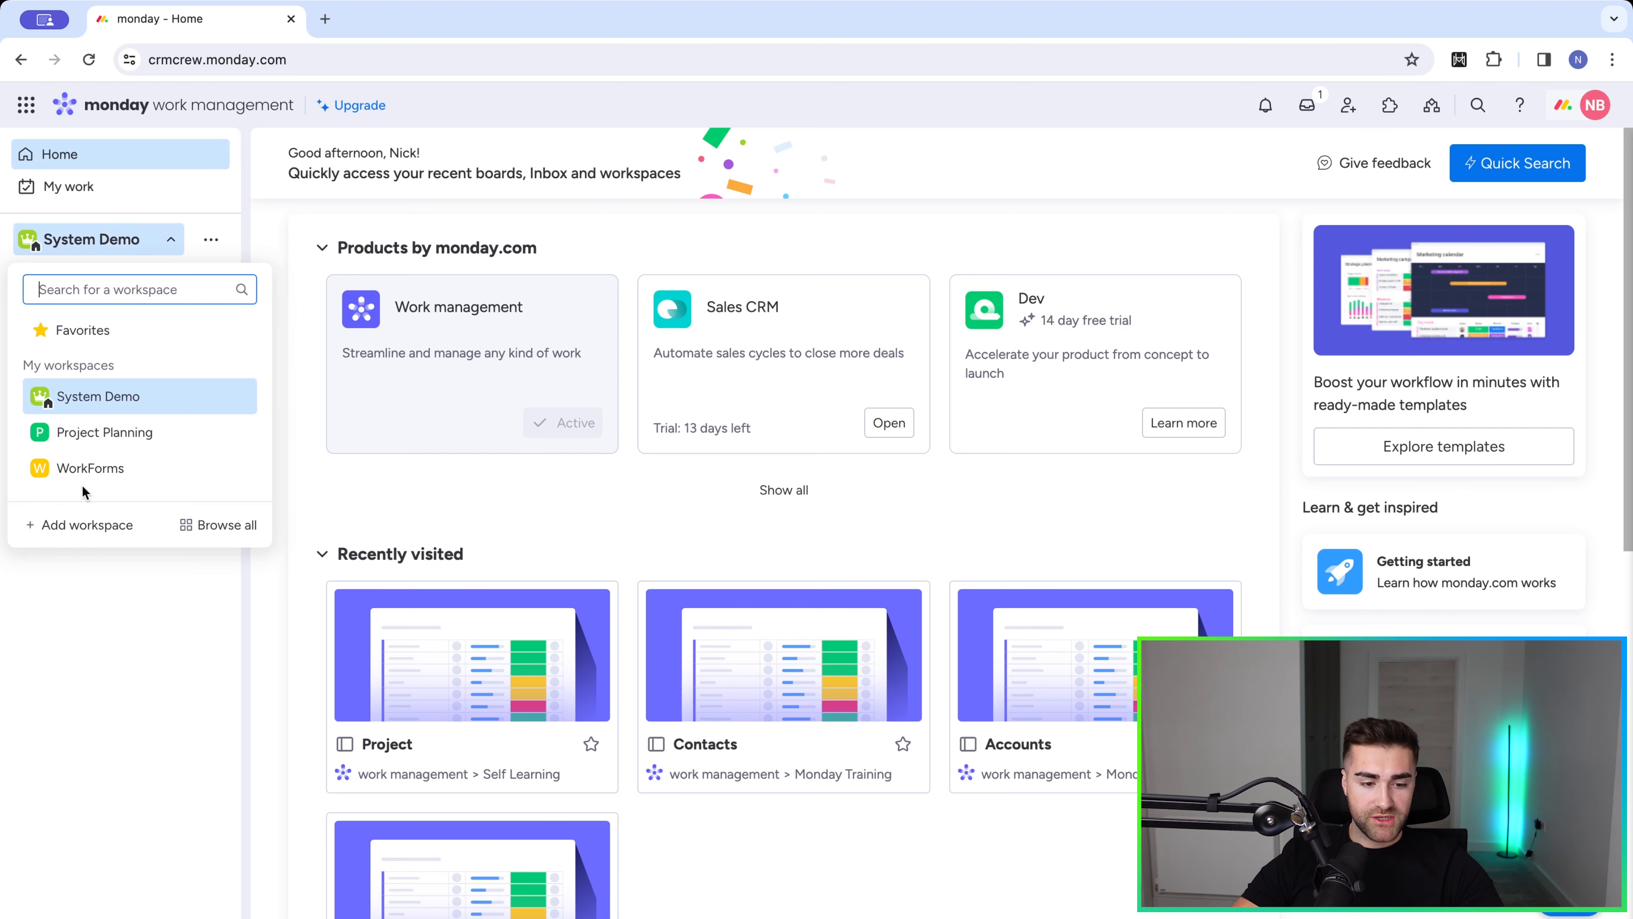
Create a new workspace named "Example Workspace" with open privacy.
left_click(65, 526)
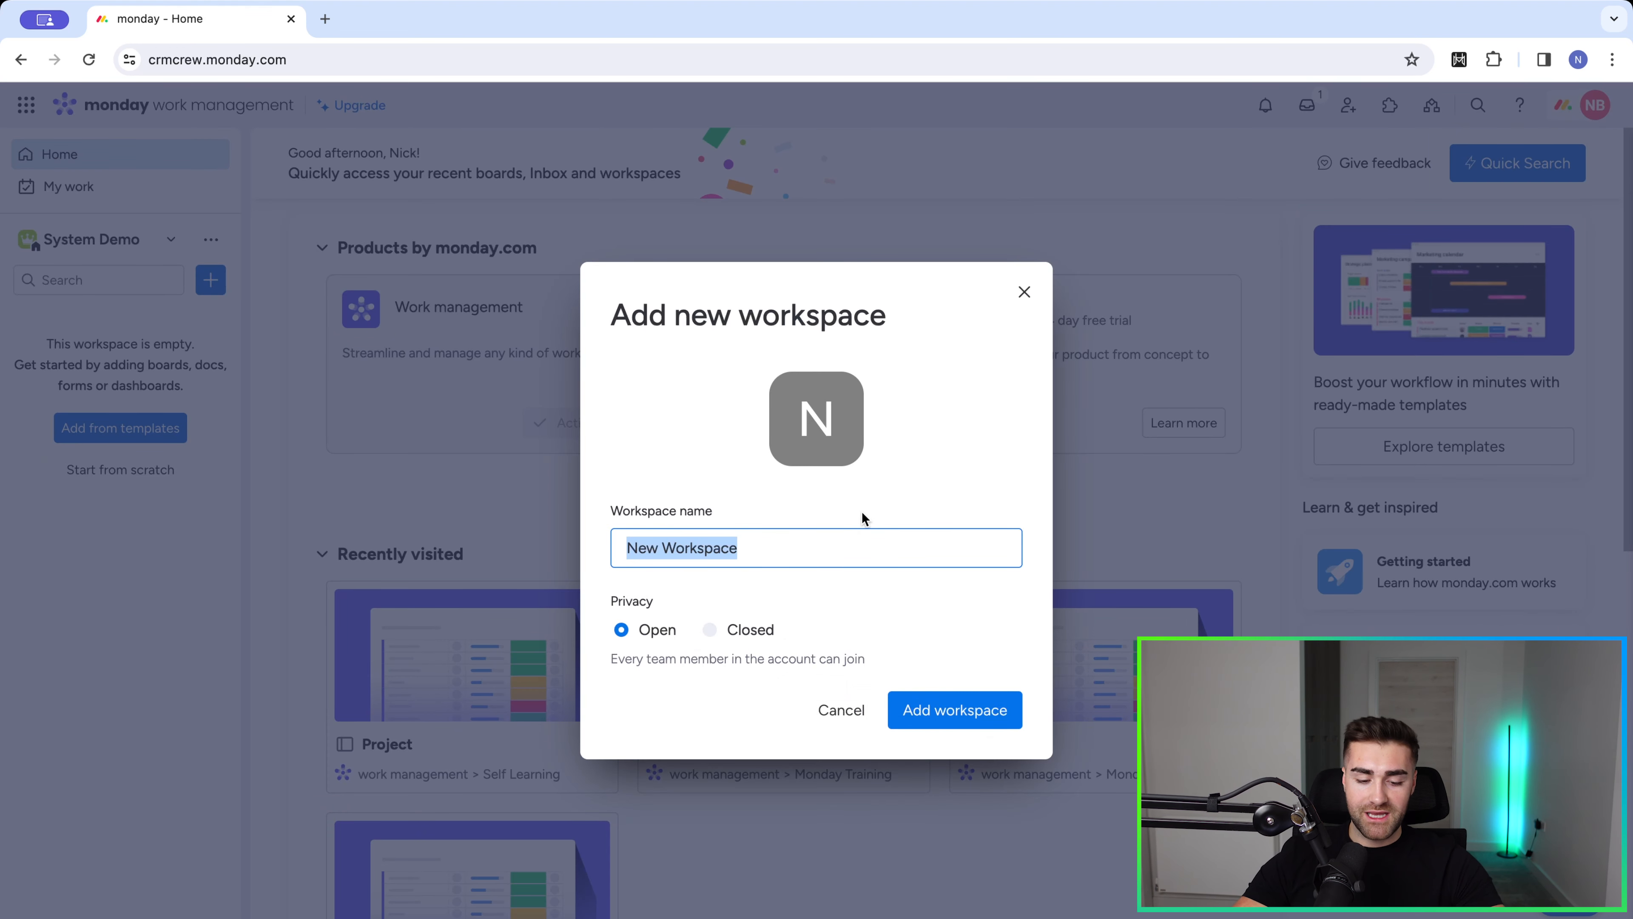
type("E")
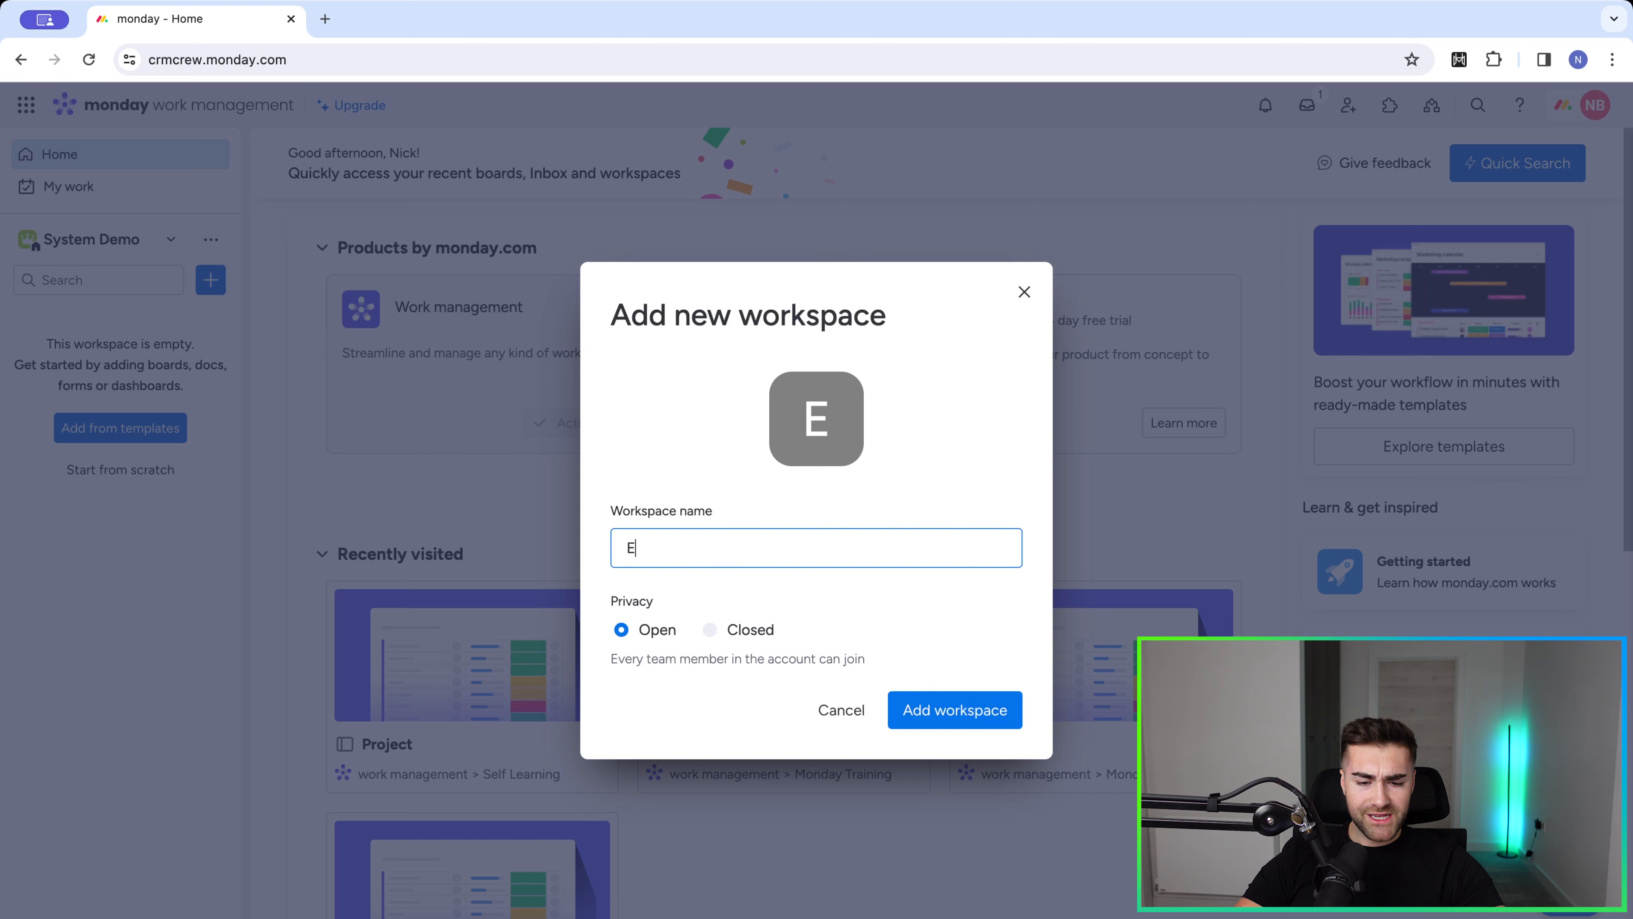
type("xam,ple")
key("super+BackSpace")
type("Exam")
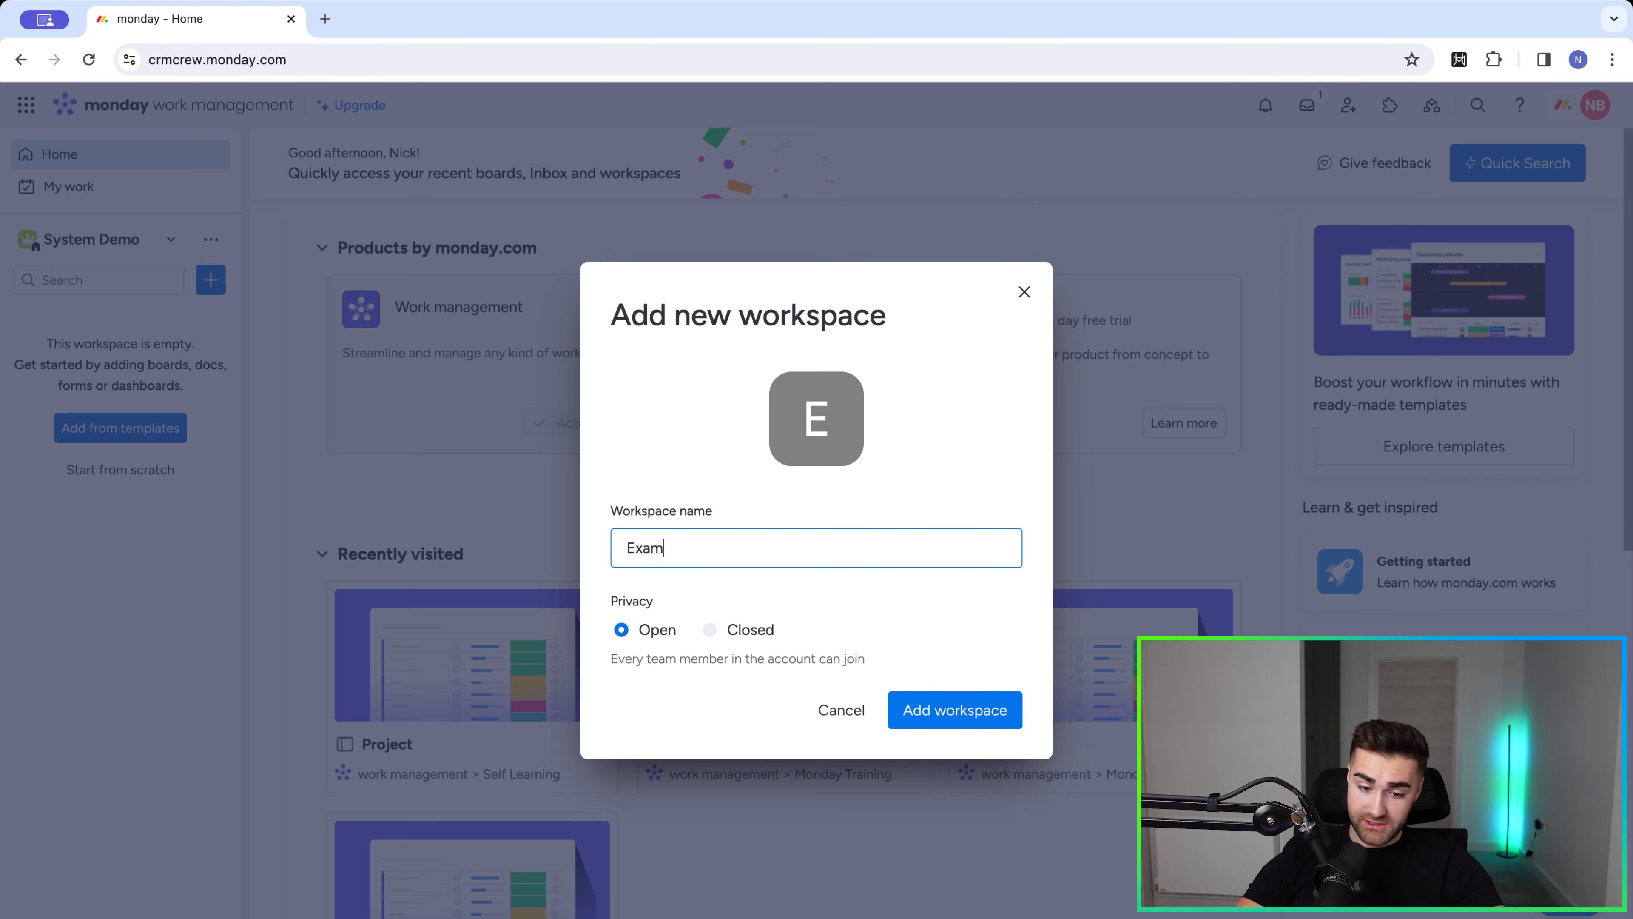
type("ple Workspace")
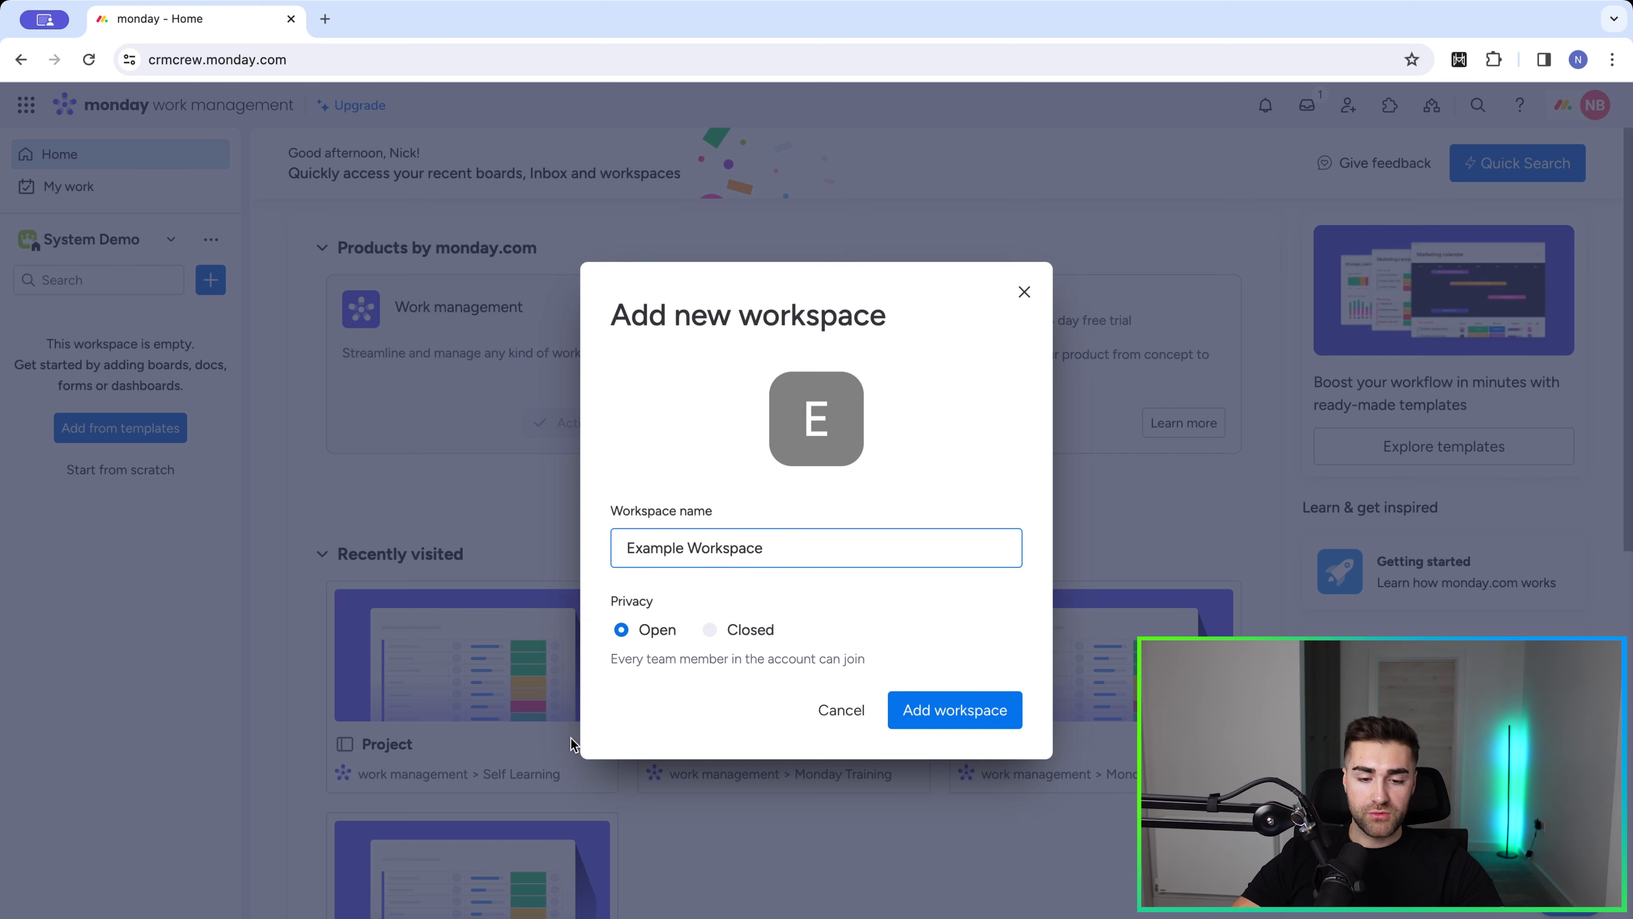
left_click(951, 710)
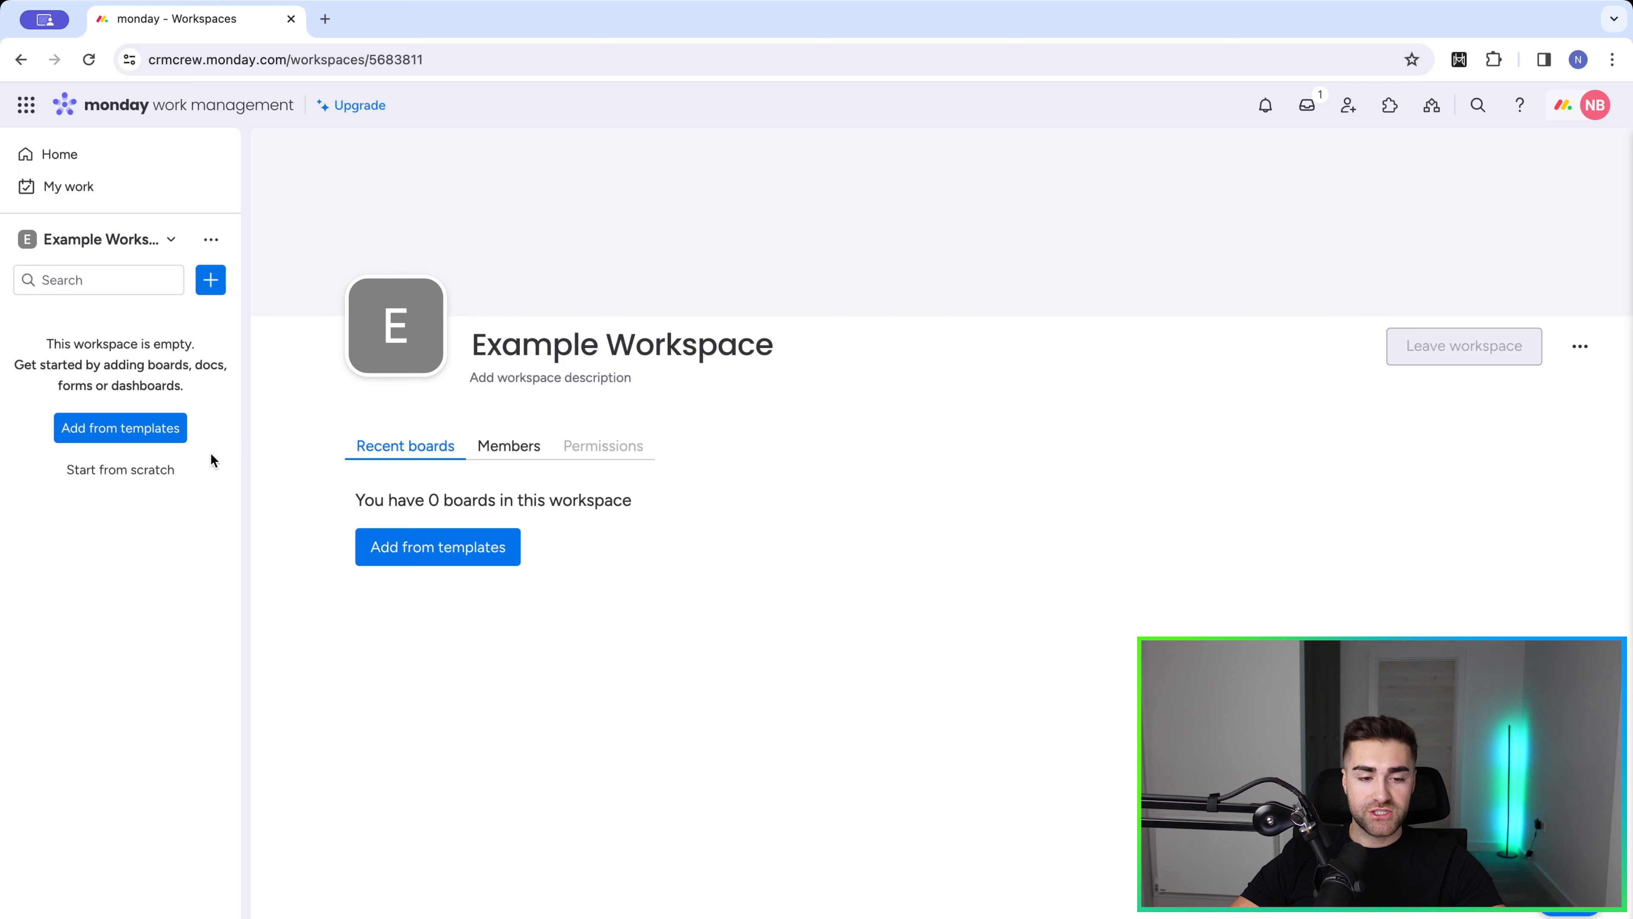
Change the Example Workspace icon's background color to green.
left_click(411, 323)
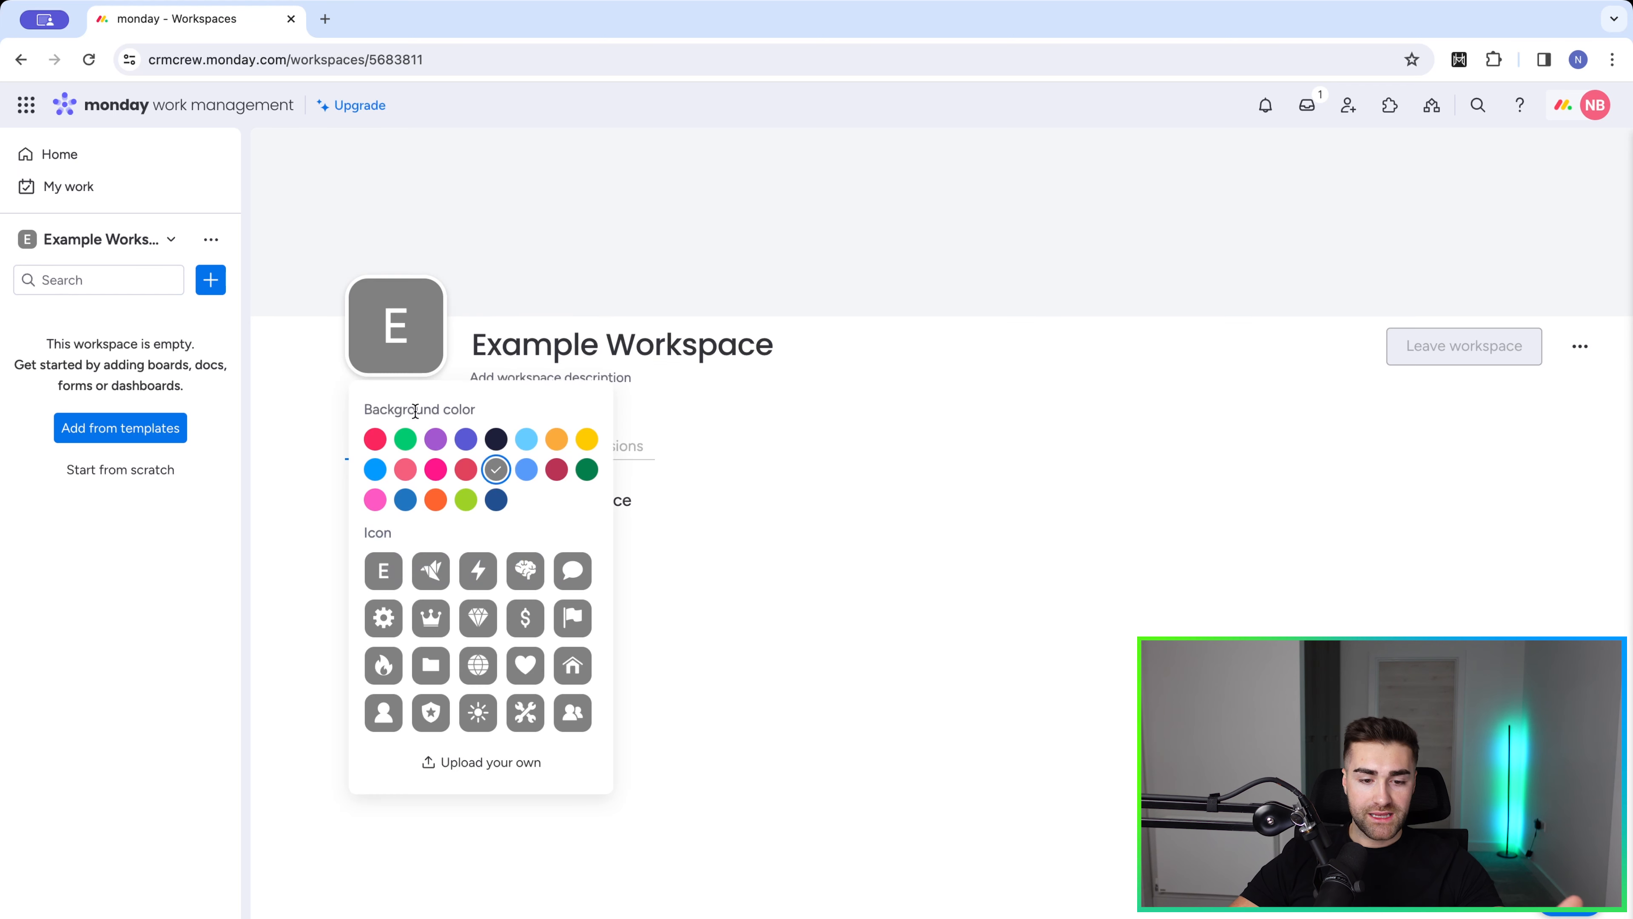
left_click(406, 439)
left_click(1233, 560)
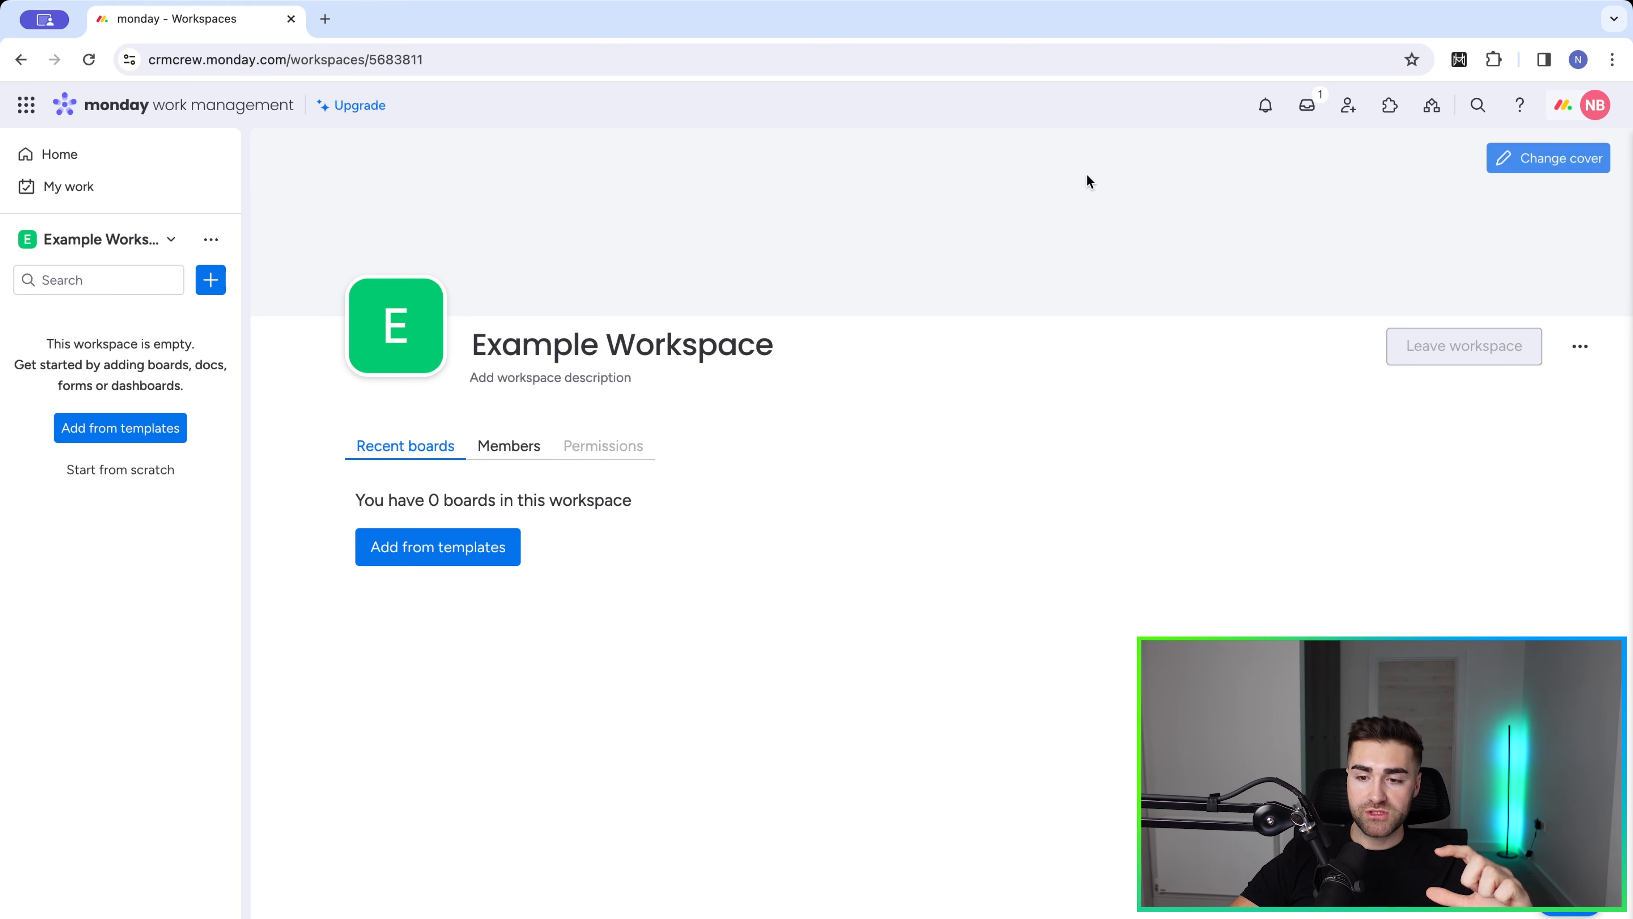
View the work management invitation form, dismiss it and show the workspace's member list.
left_click(1349, 108)
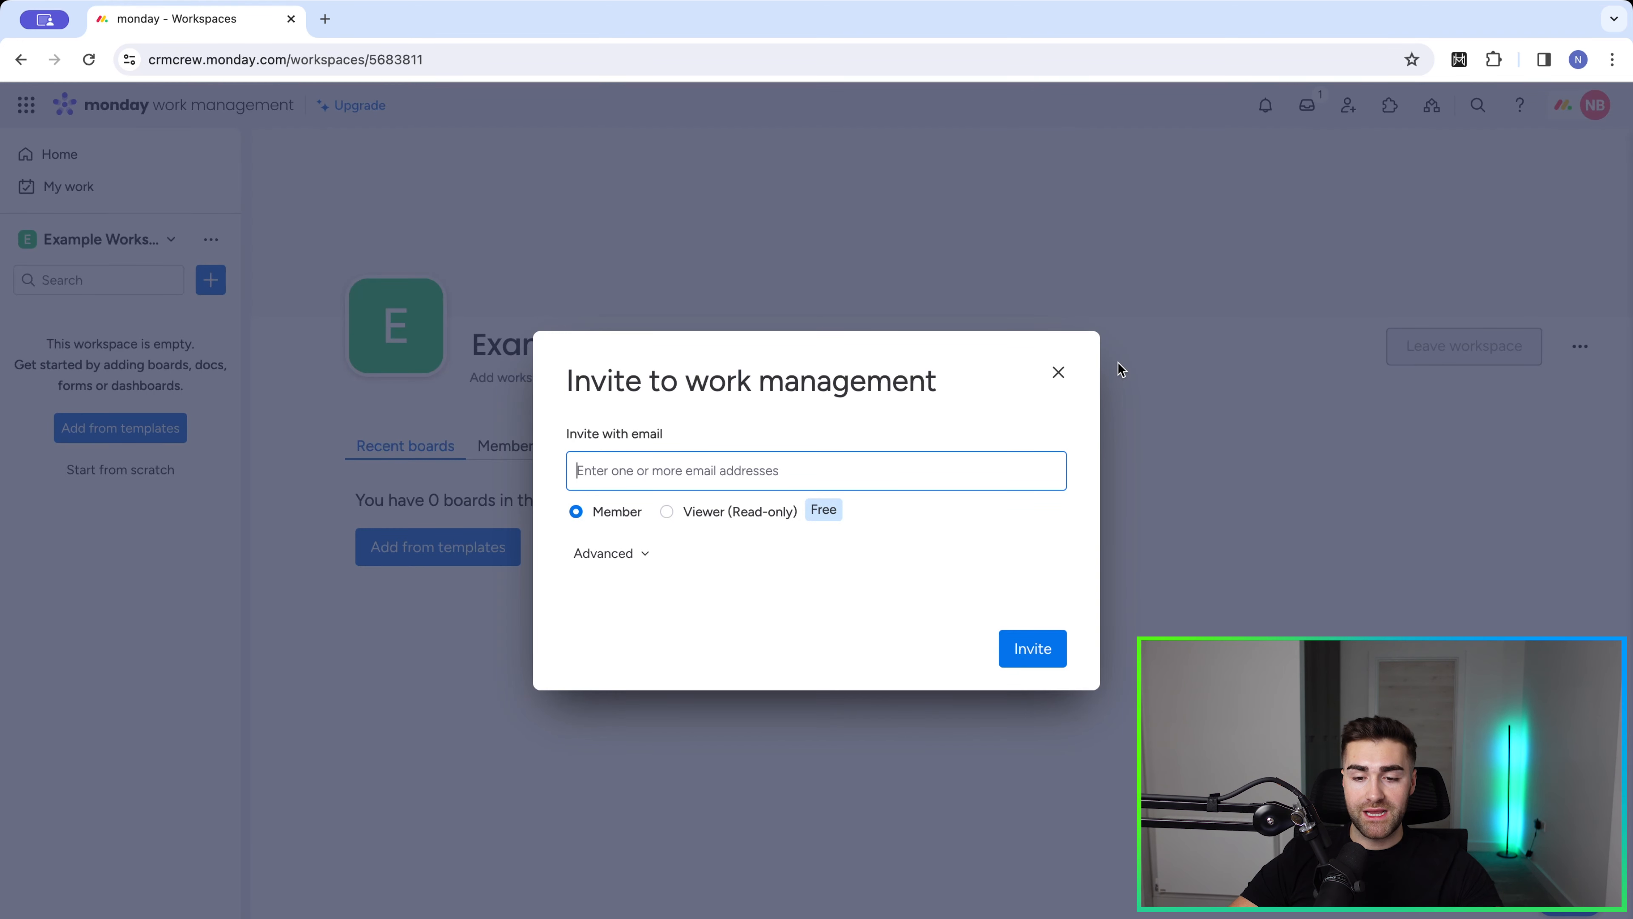
left_click(1058, 372)
left_click(487, 446)
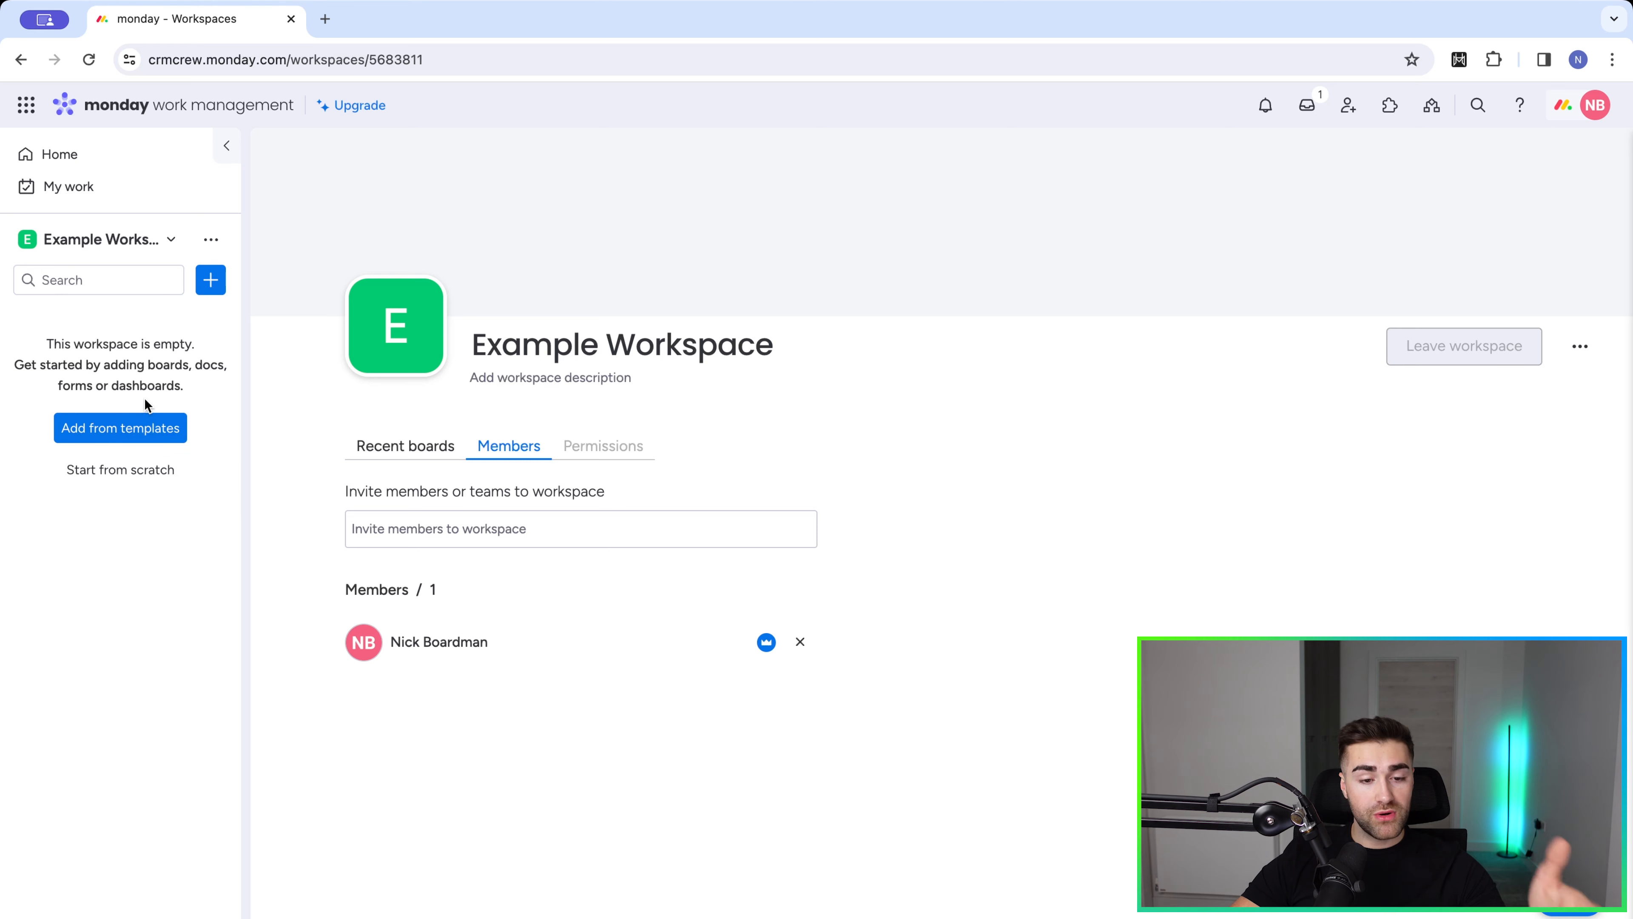
Browse the template center's work management templates and general categories, then return to the workspace.
left_click(206, 284)
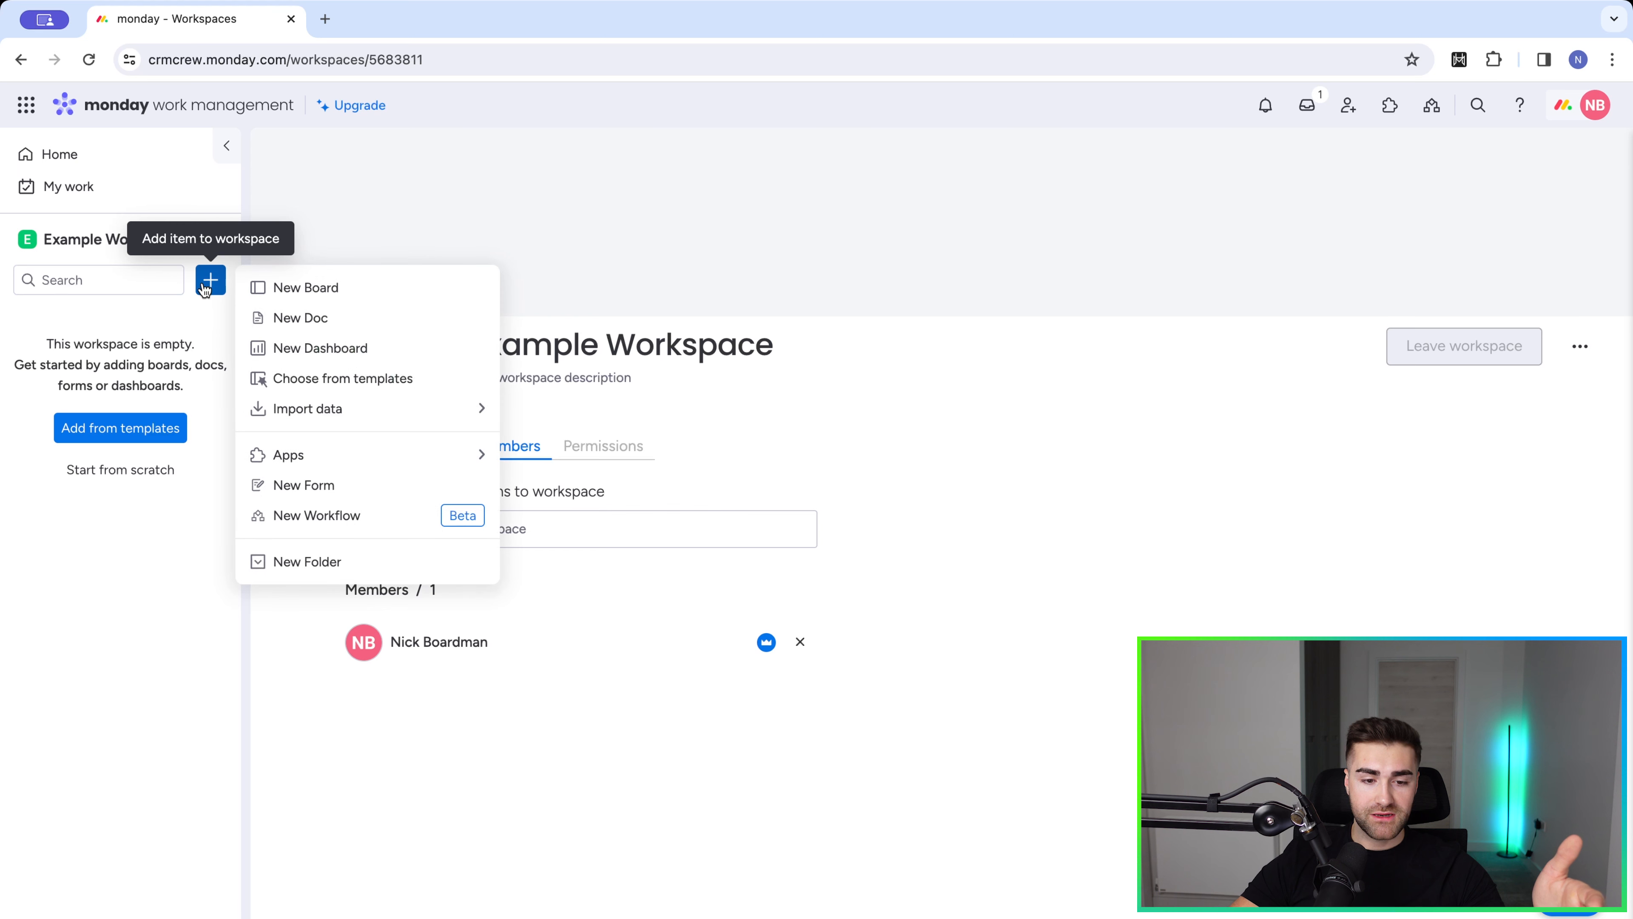
left_click(286, 379)
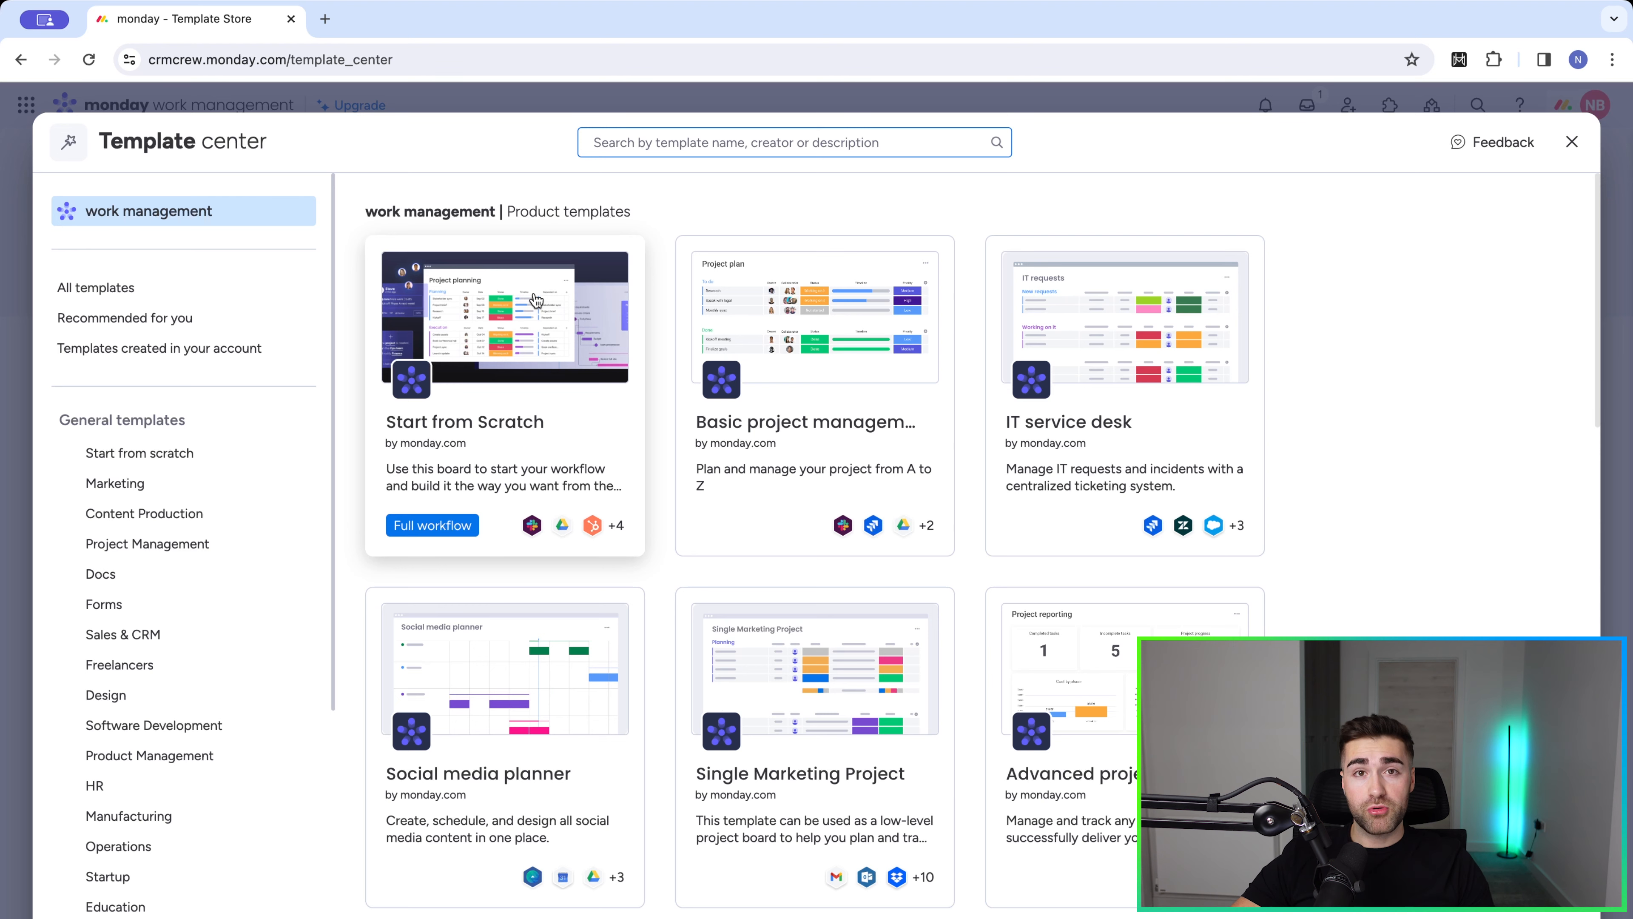
scroll(922, 475, "down", 2)
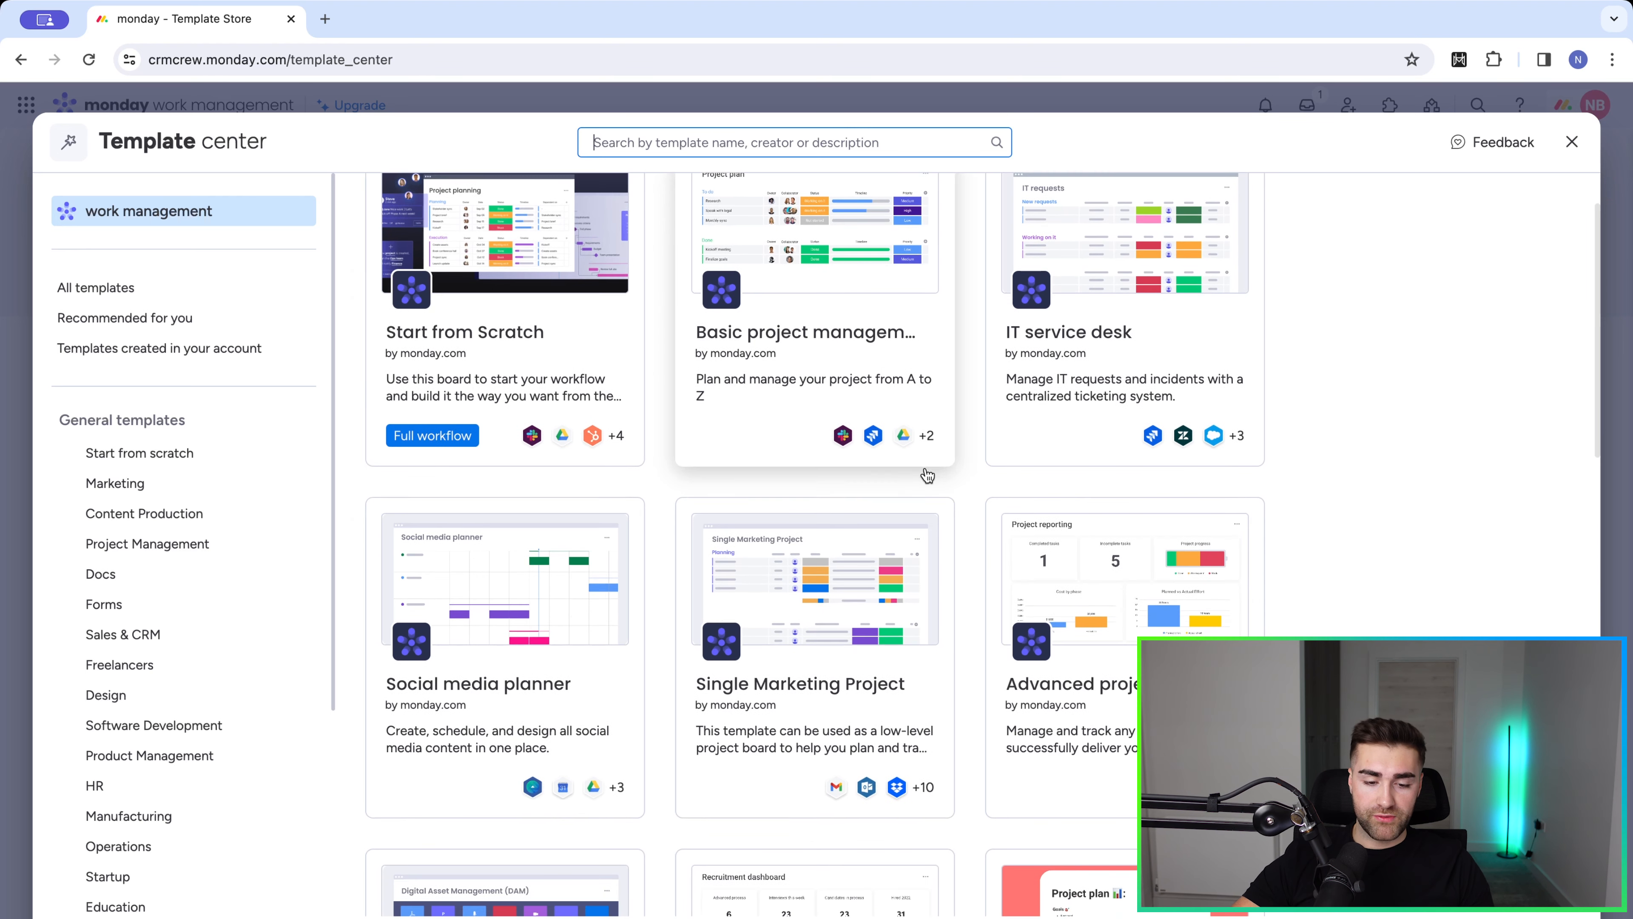
scroll(801, 590, "down", 1)
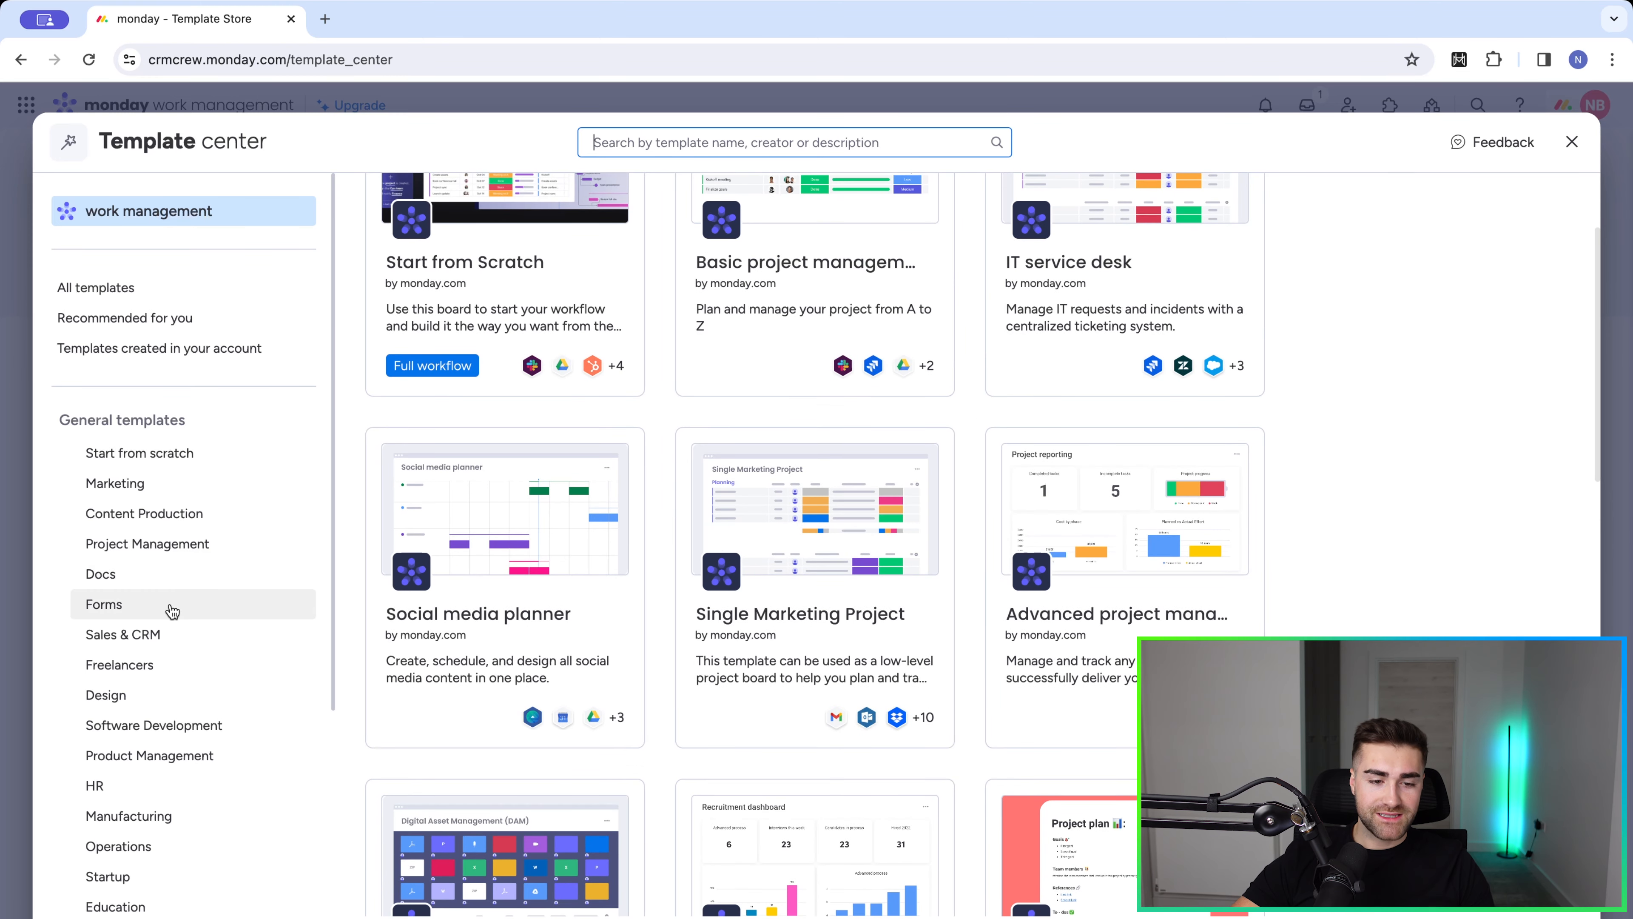
scroll(126, 599, "down", 4)
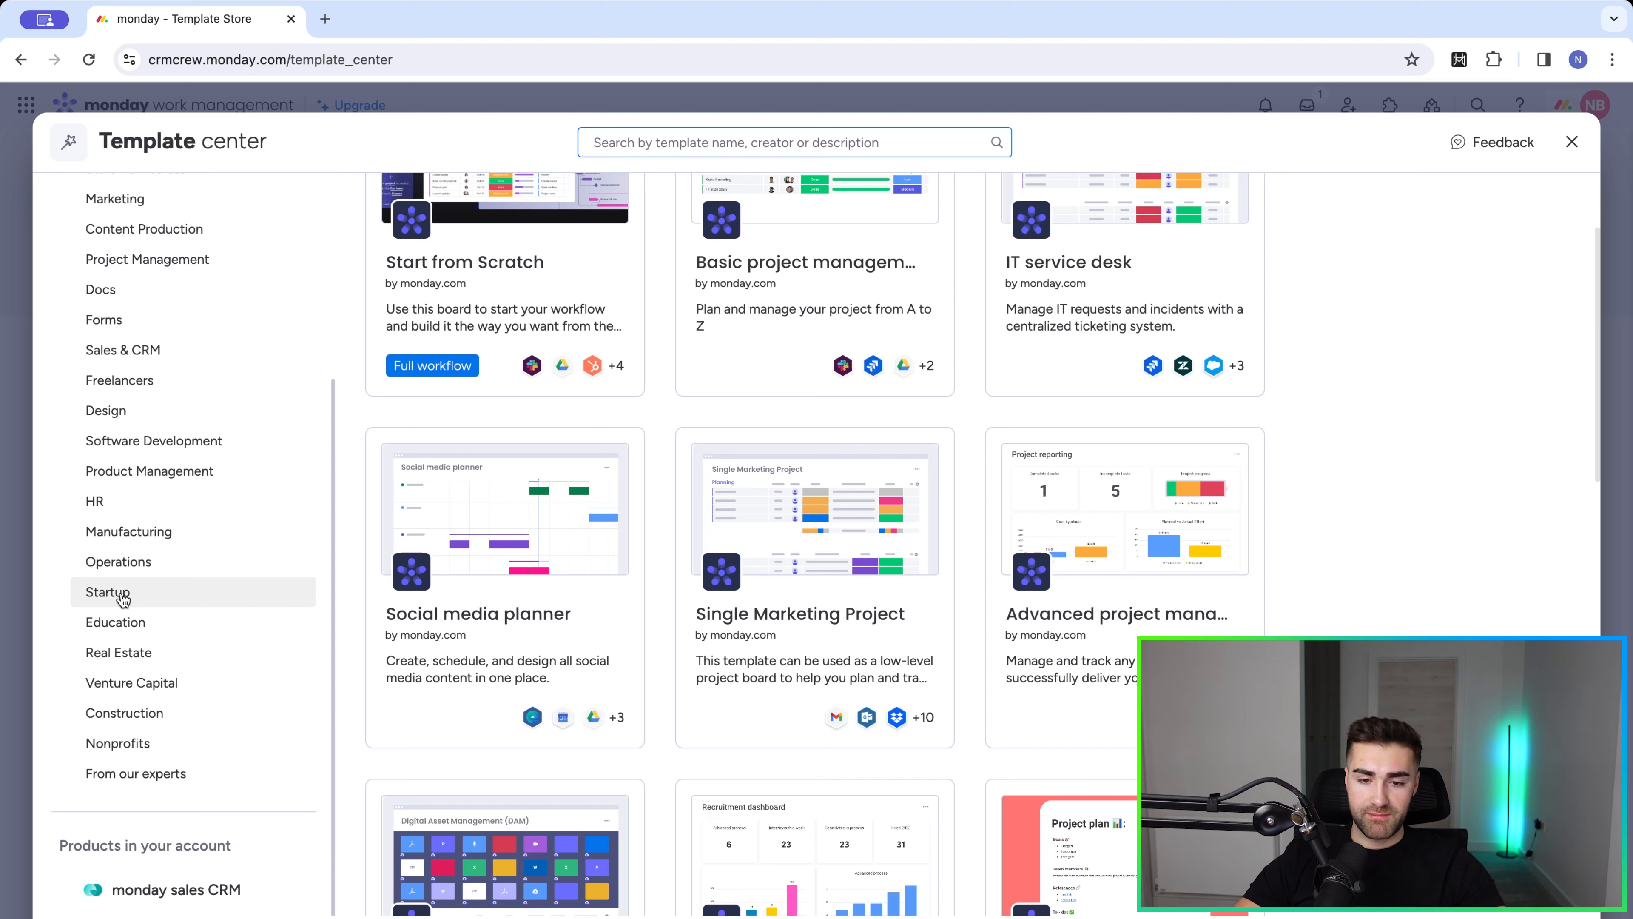
left_click(1553, 132)
left_click(1572, 140)
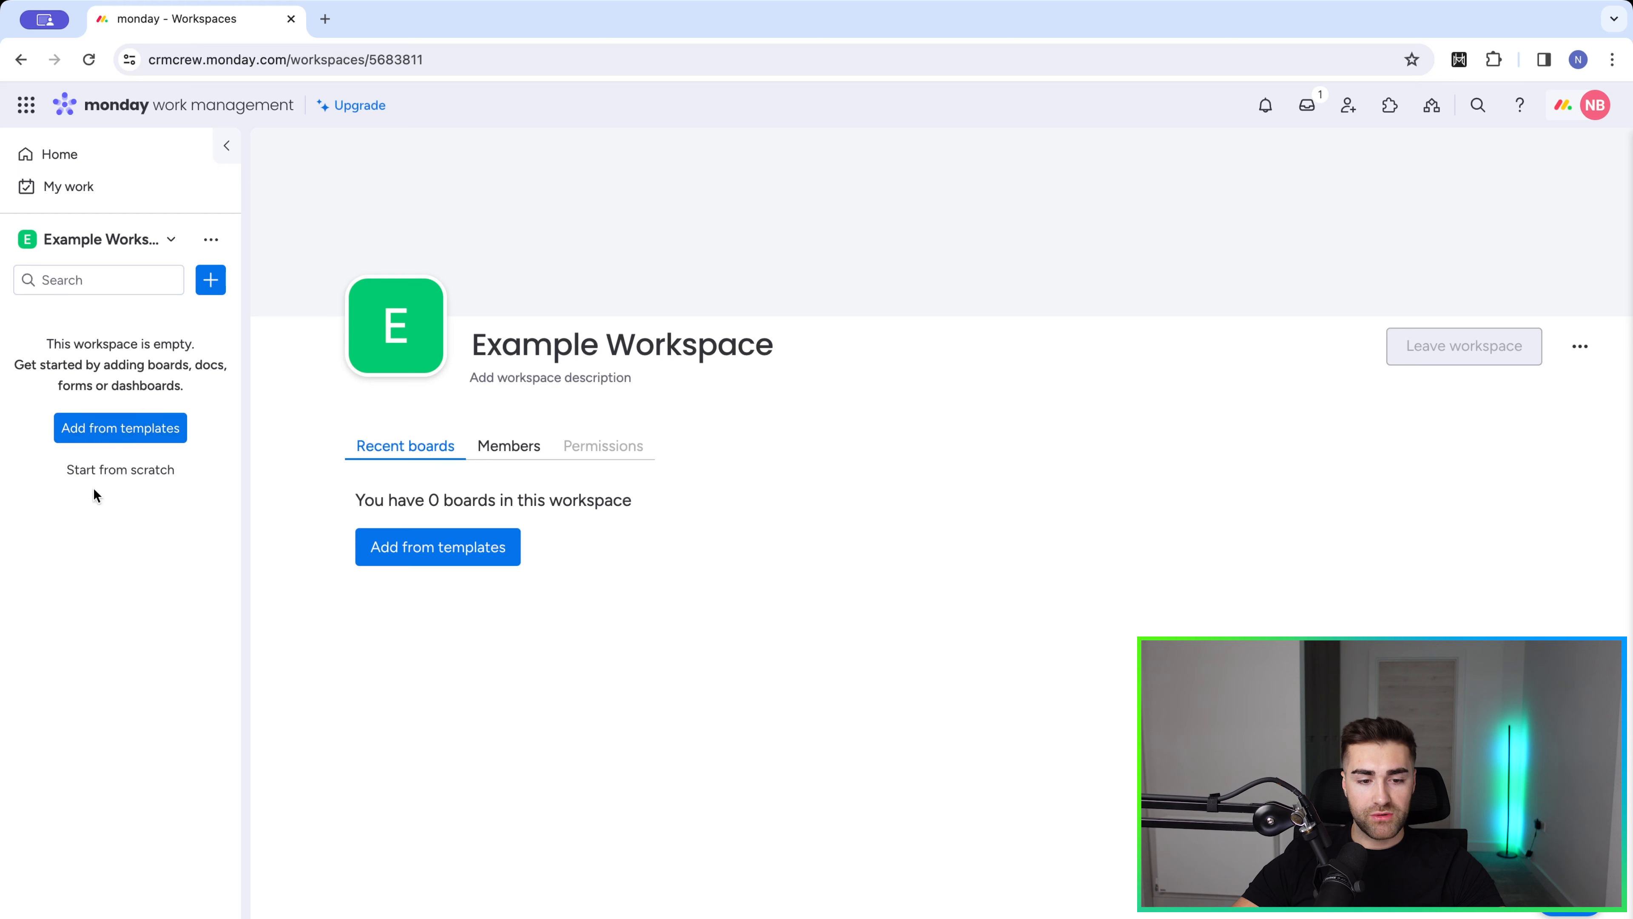
Start a new board in Example Workspace and name it "Example Board".
left_click(210, 283)
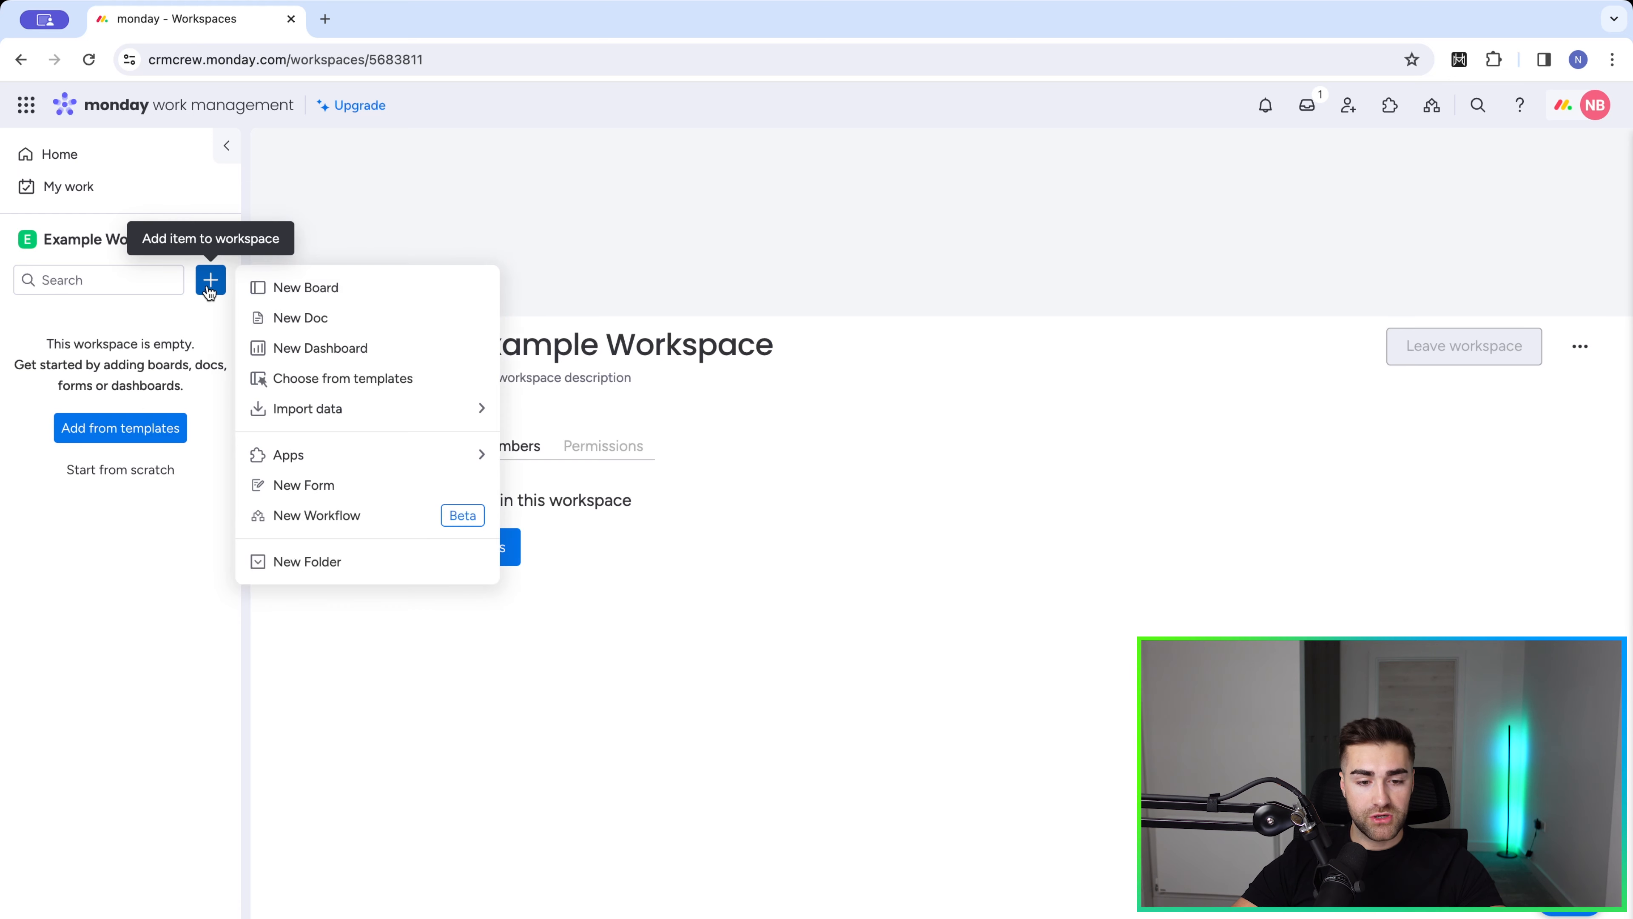
left_click(306, 288)
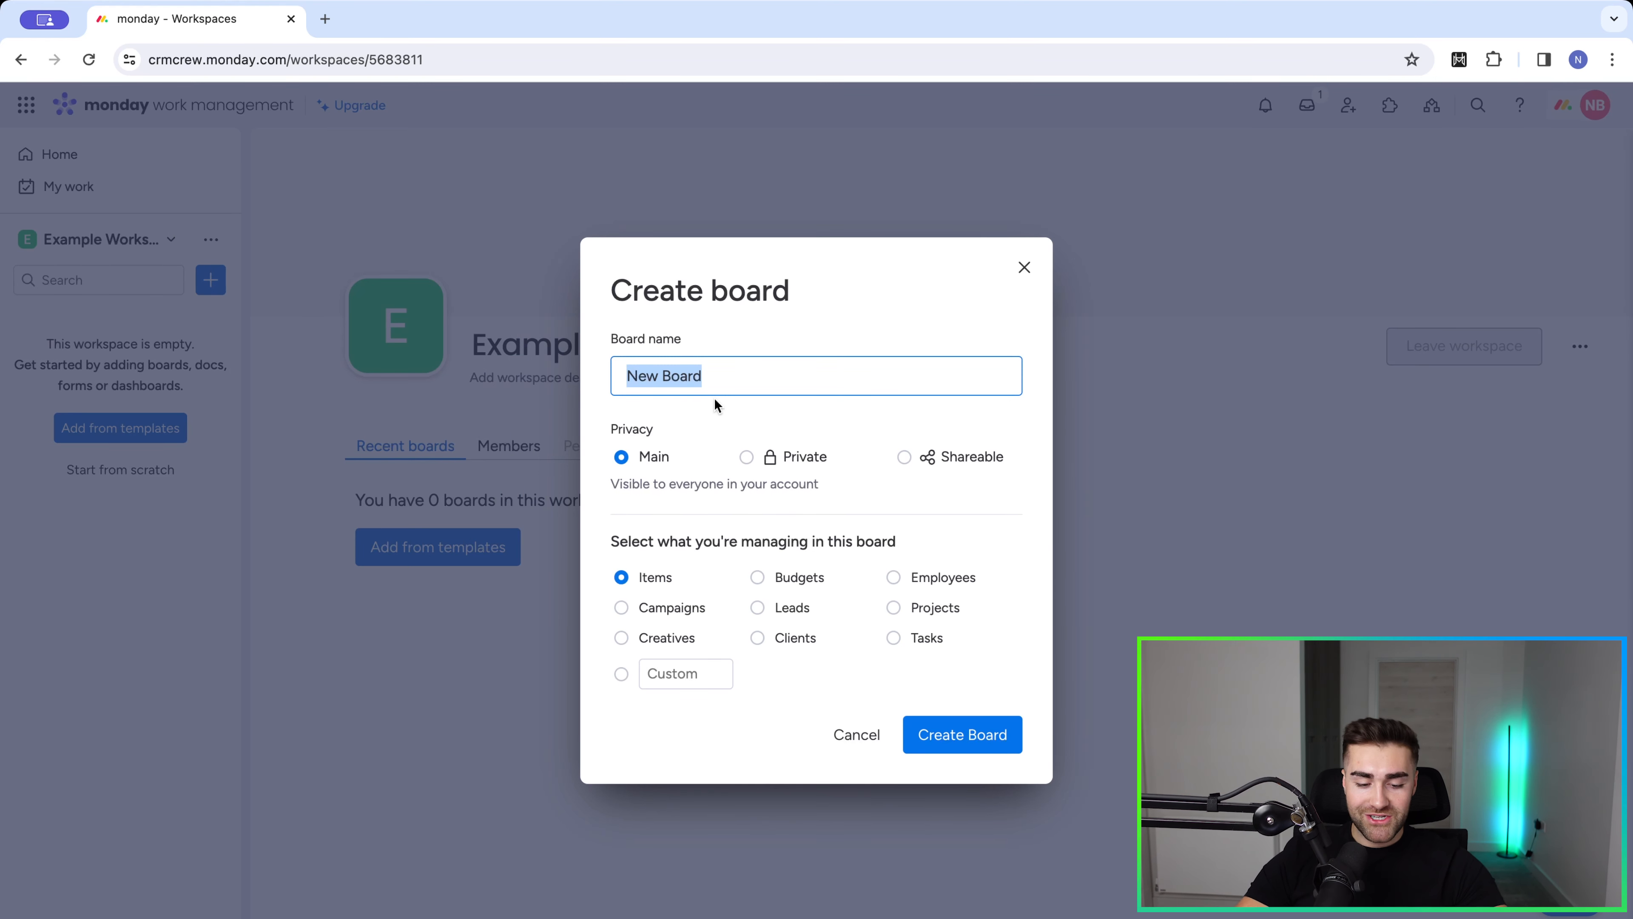
type("Exa,ple")
key("BackSpace")
key("BackSpace")
key("BackSpace")
key("BackSpace")
key("BackSpace")
key("BackSpace")
key("BackSpace")
type("E")
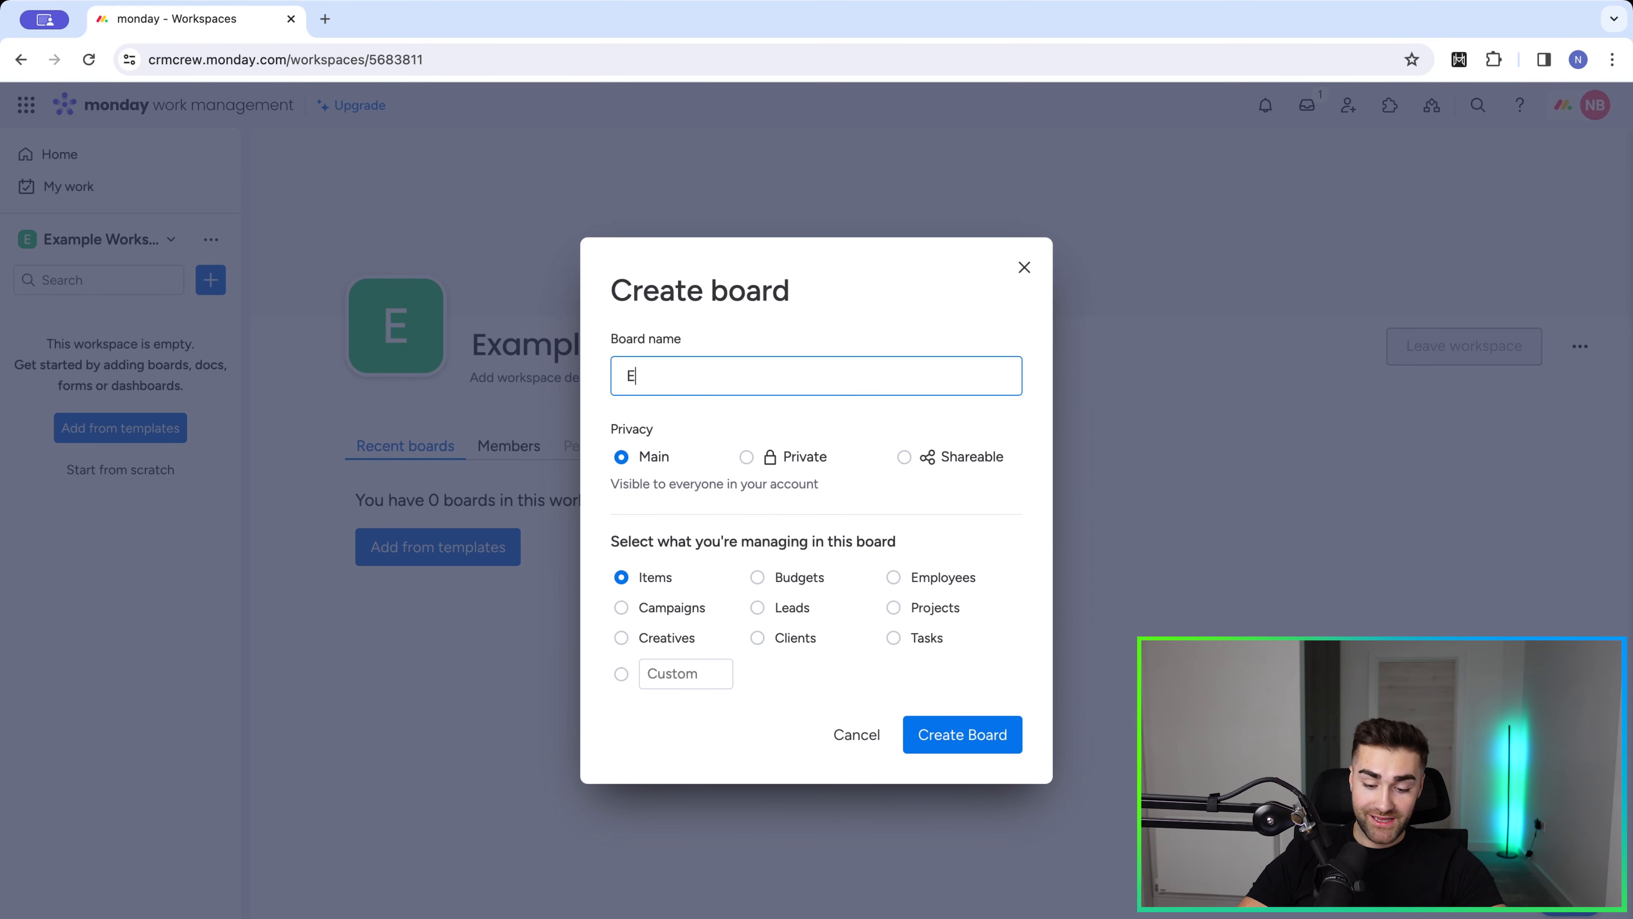
type("xample B")
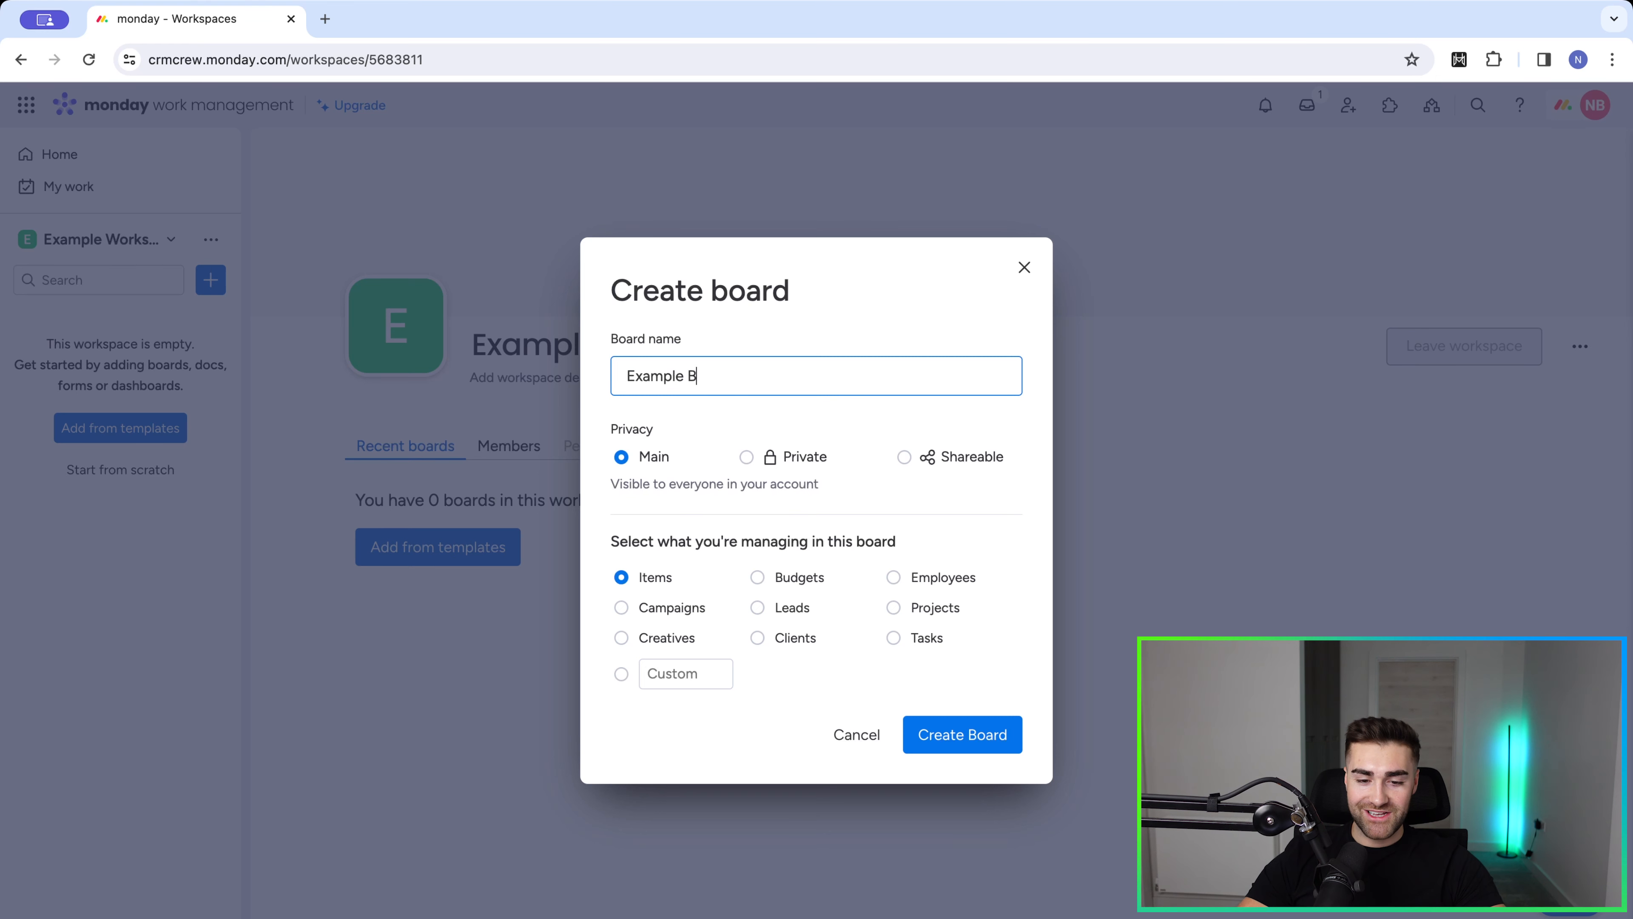
type("oard")
left_click(745, 424)
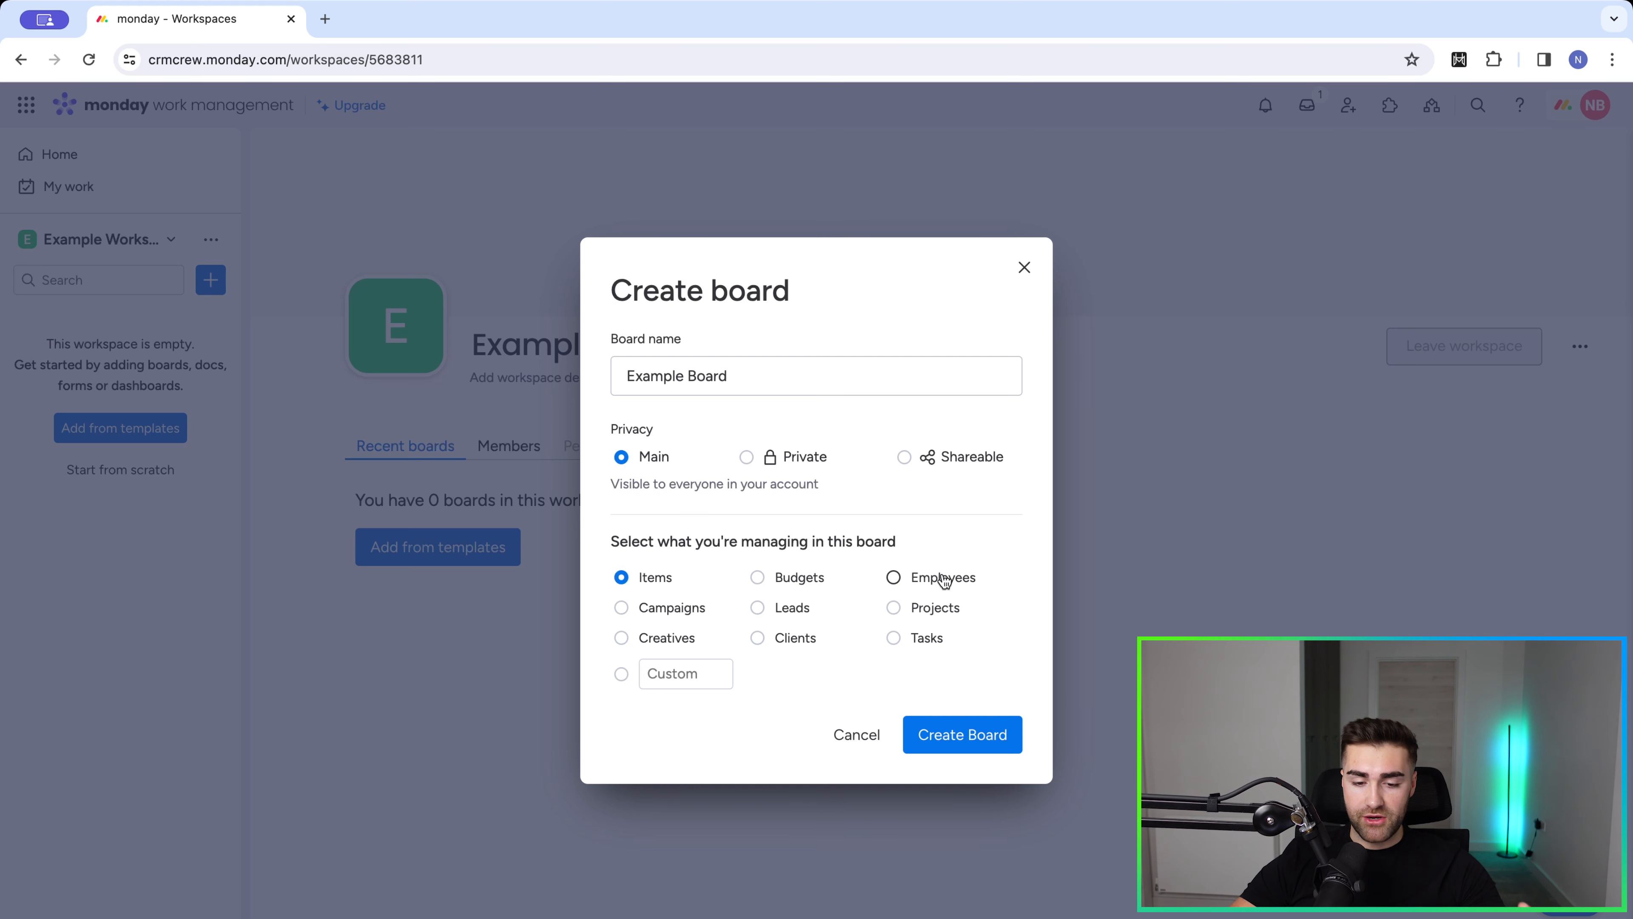
Choose Items as what the board manages and create it with Main privacy.
left_click(654, 674)
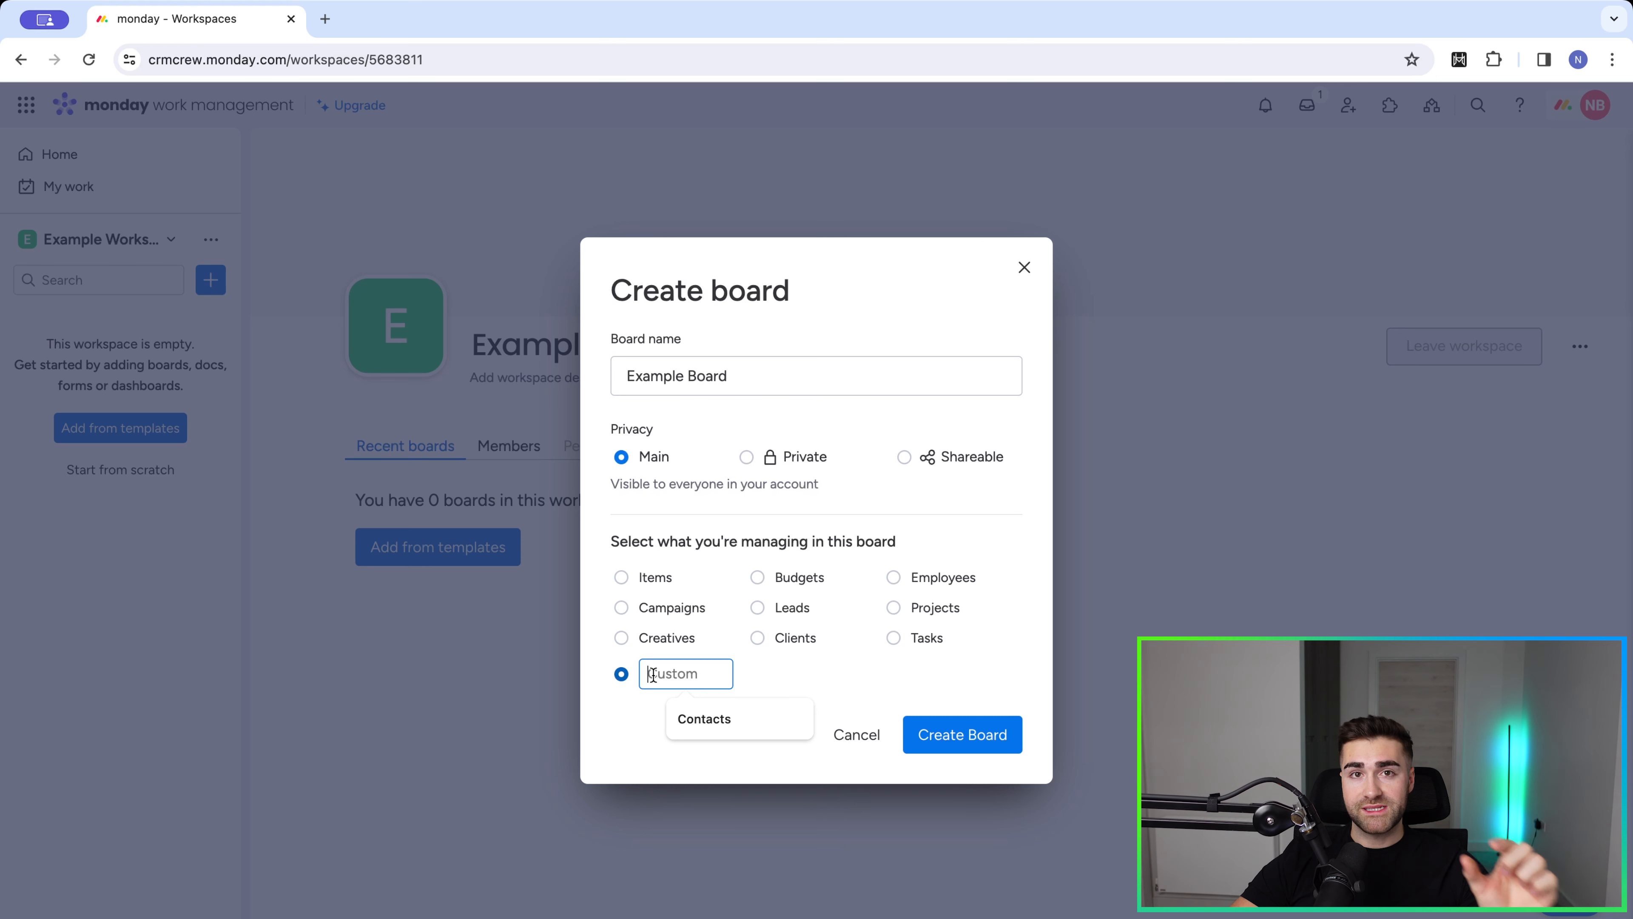
left_click(619, 576)
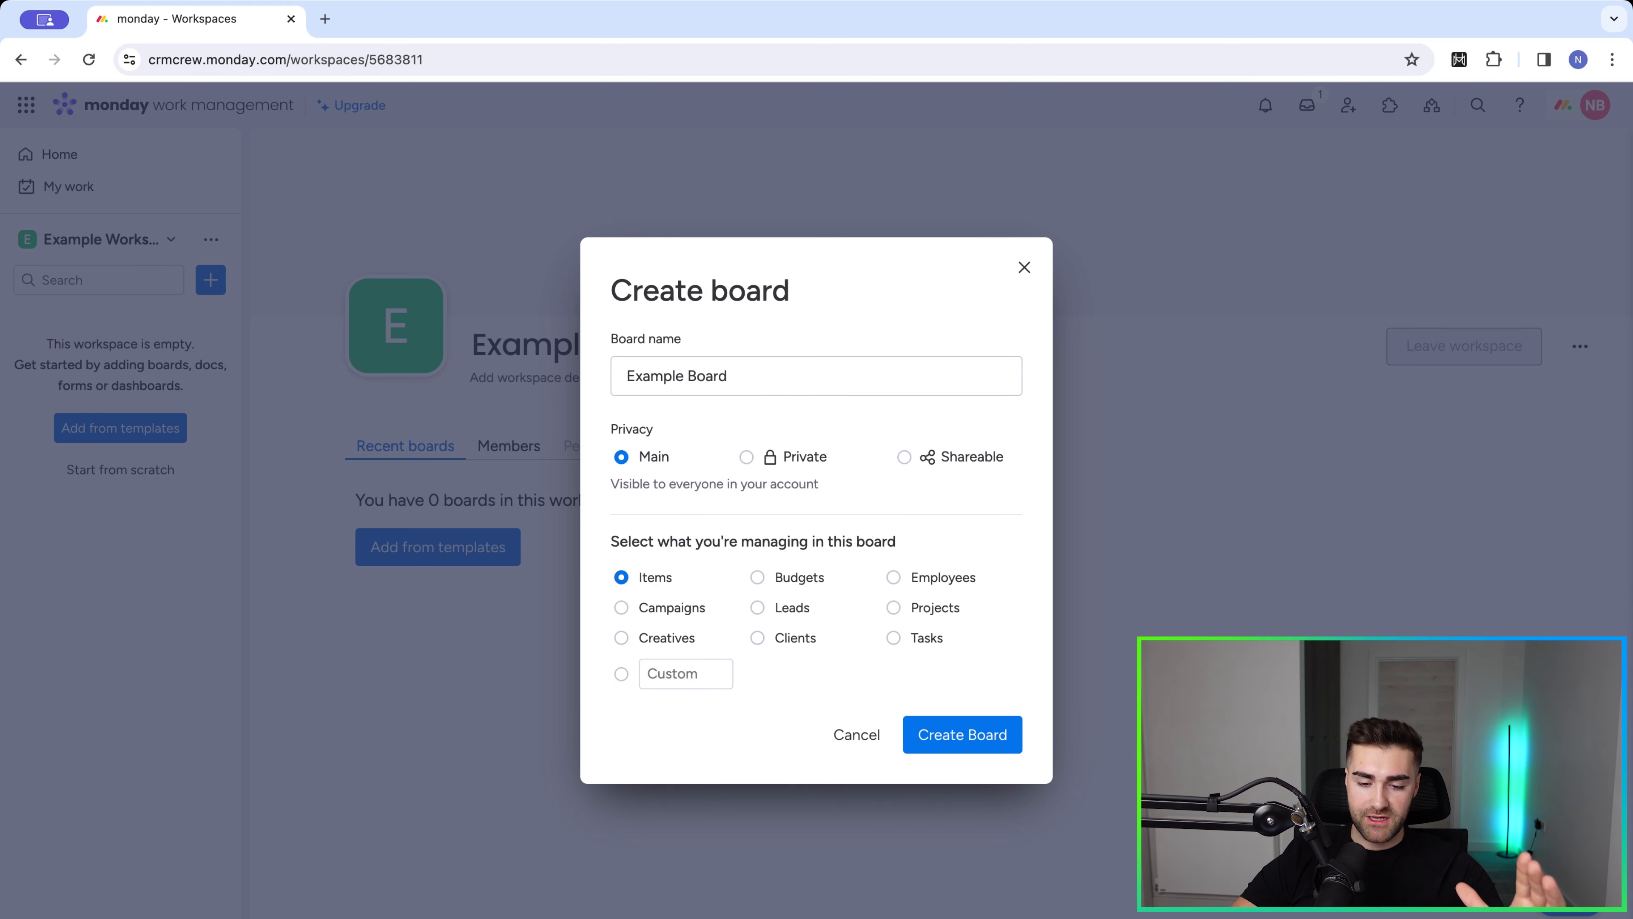
left_click(992, 742)
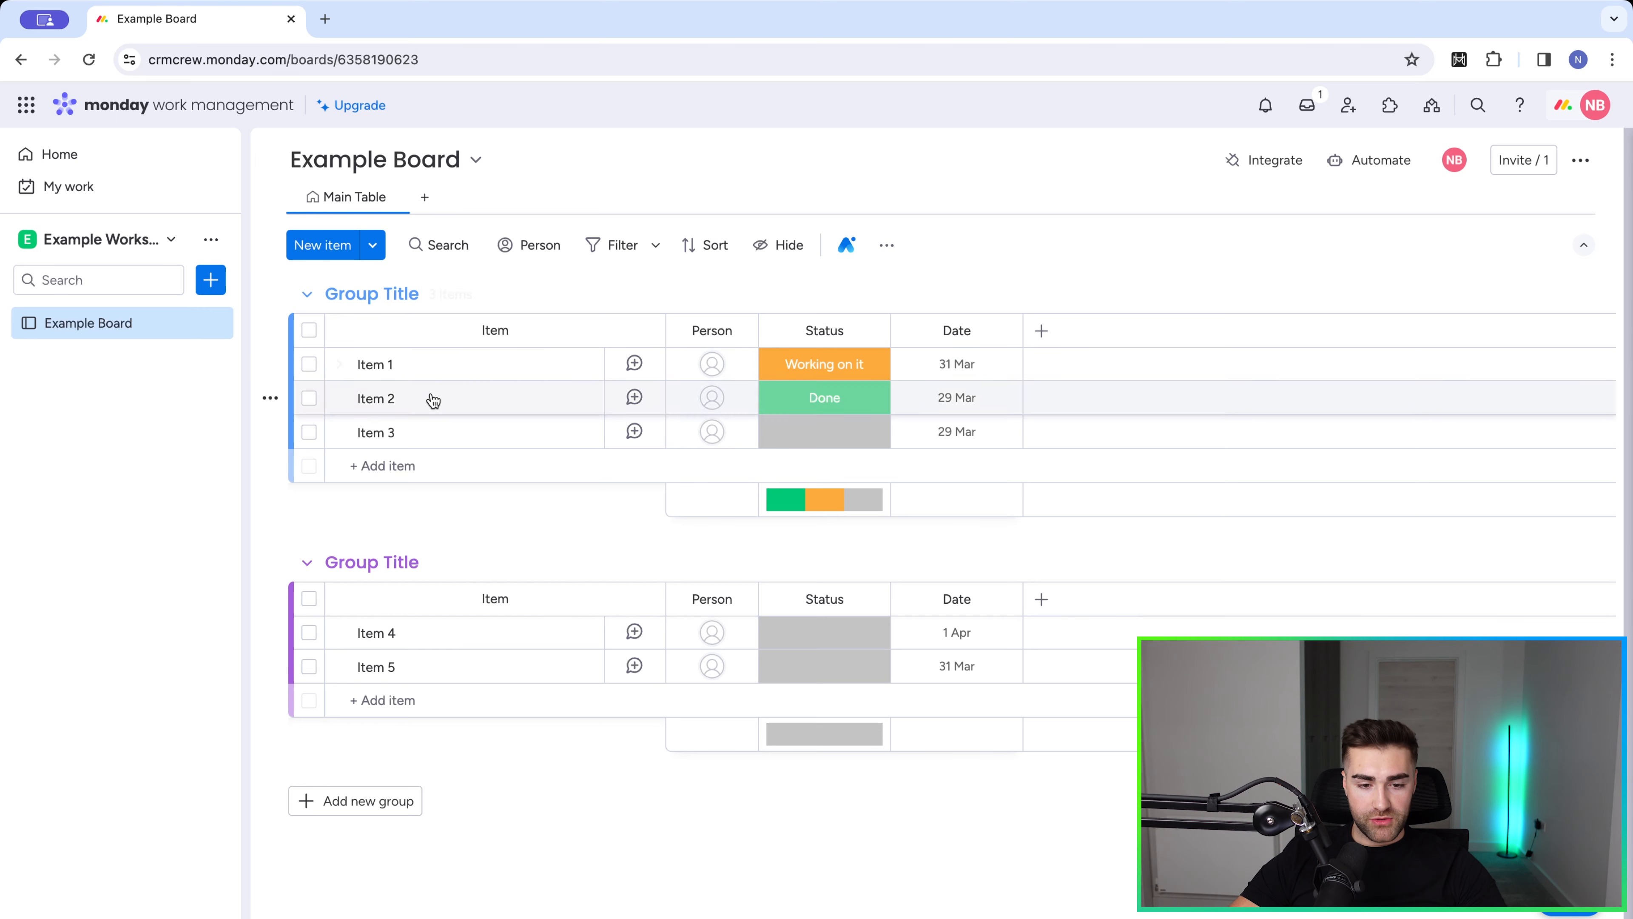
Rename the board's first group to "New Video Ideas".
left_click(353, 297)
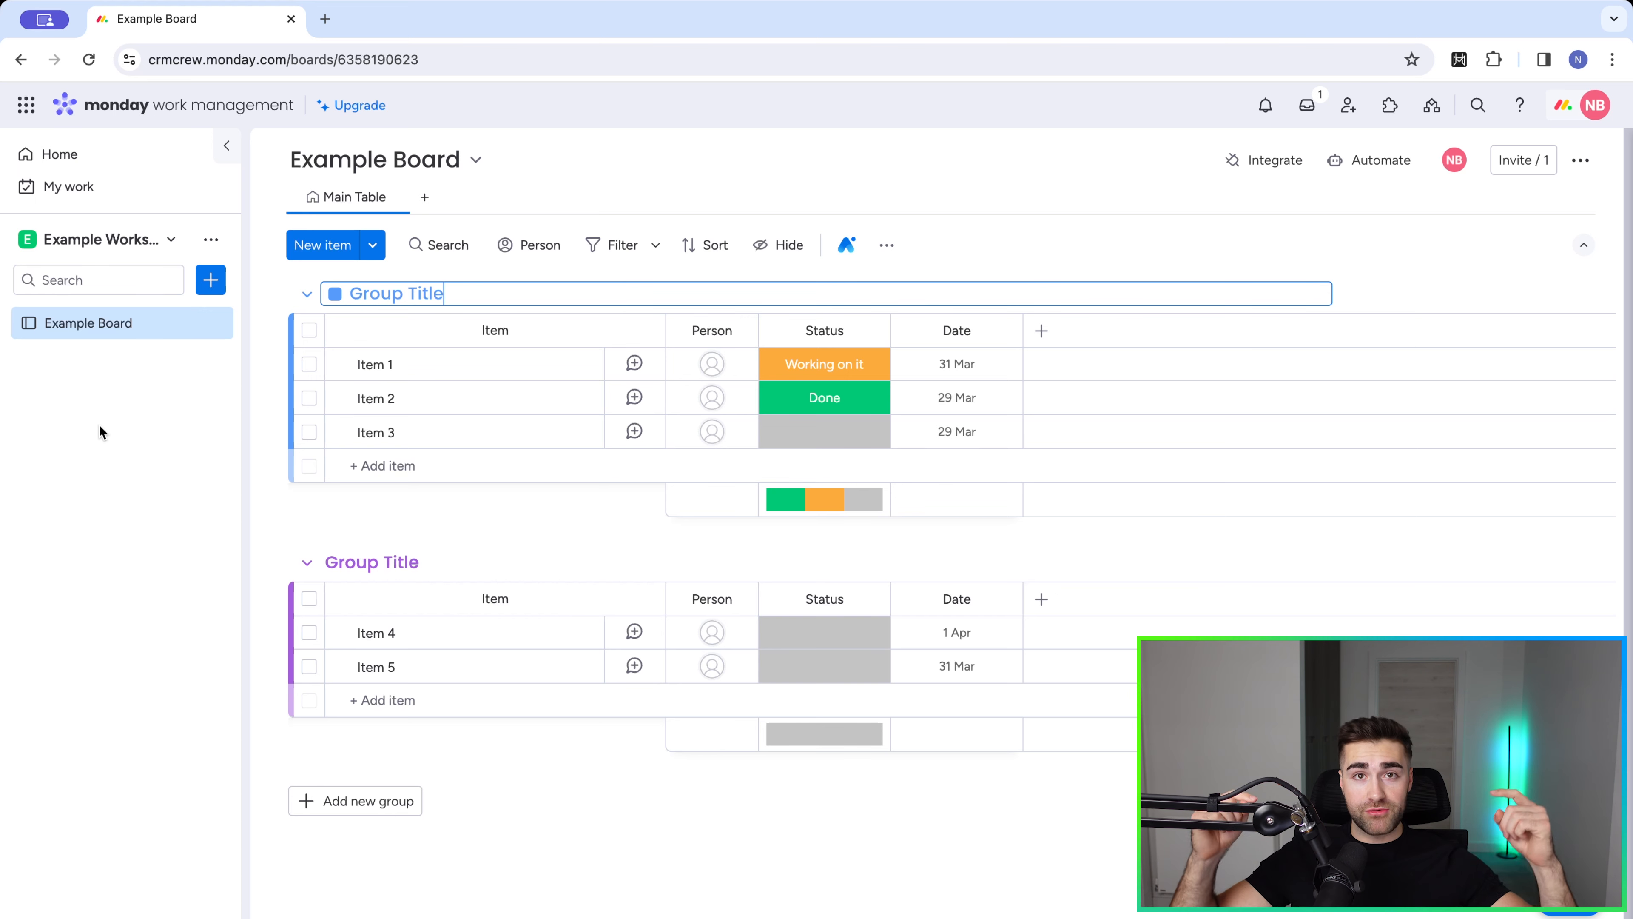
key("ctrl+a")
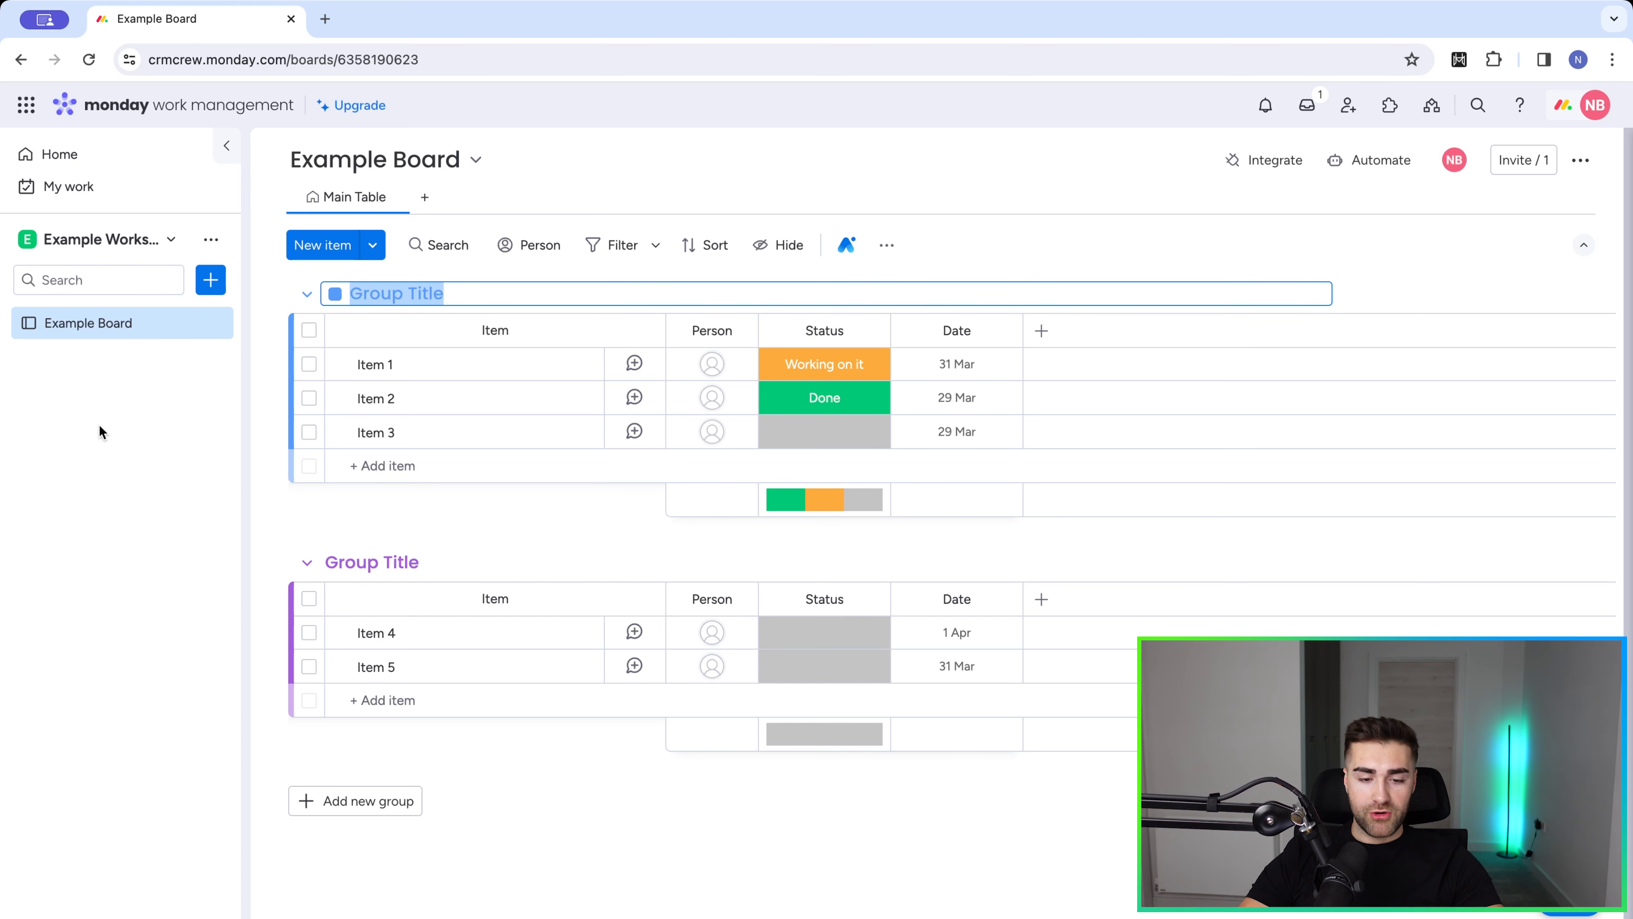
type("New")
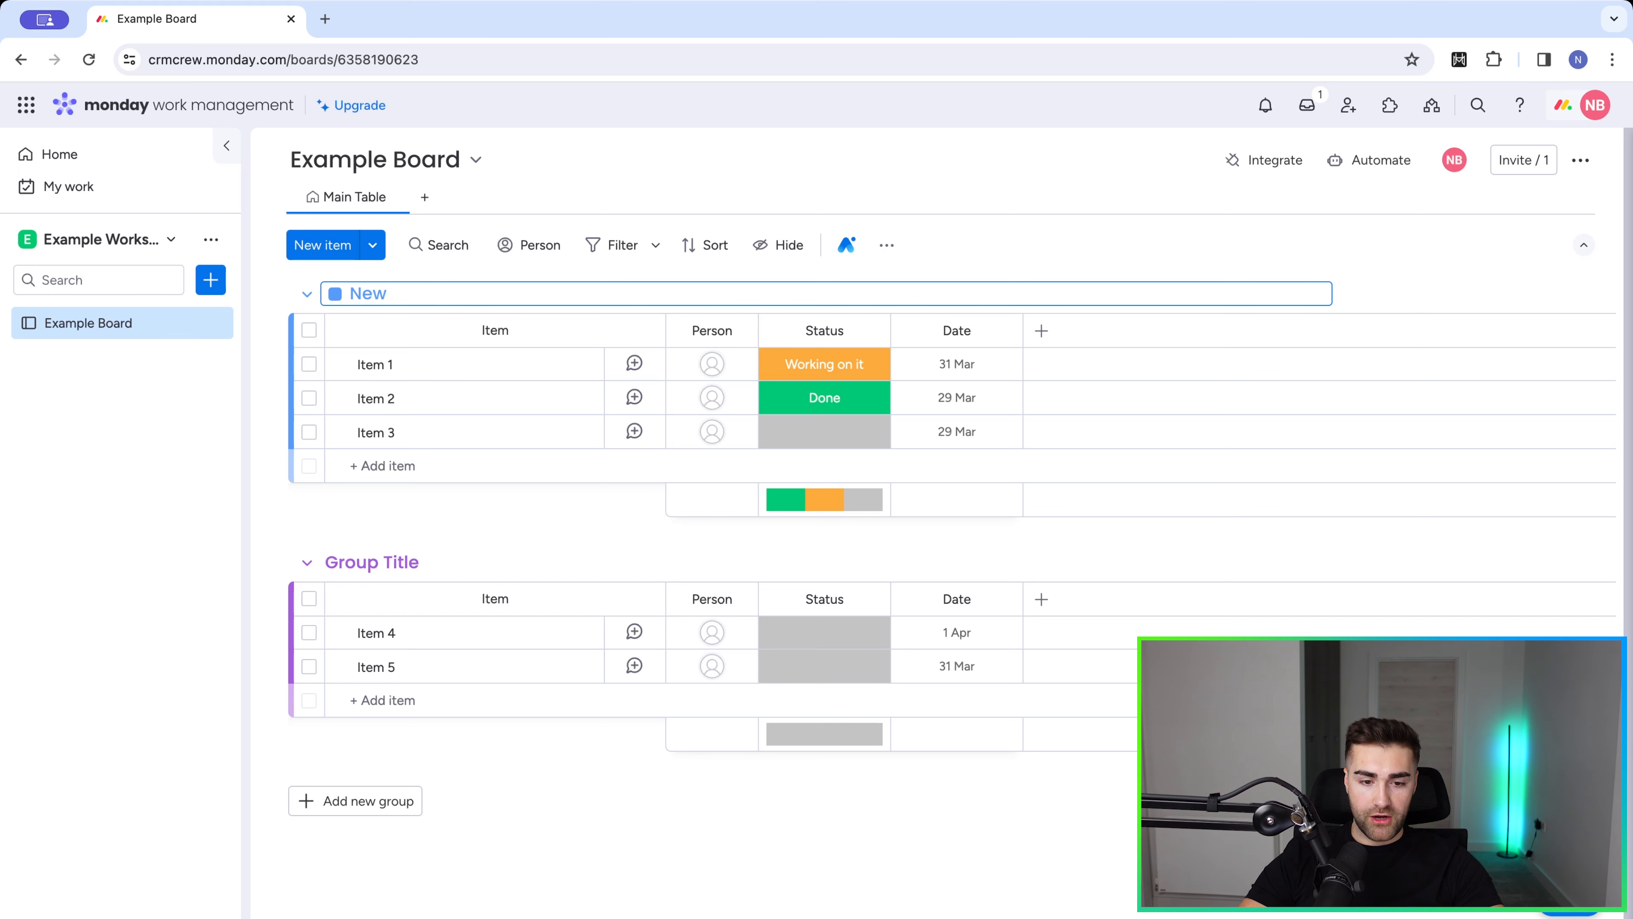
type(" Video Ideas")
key("Return")
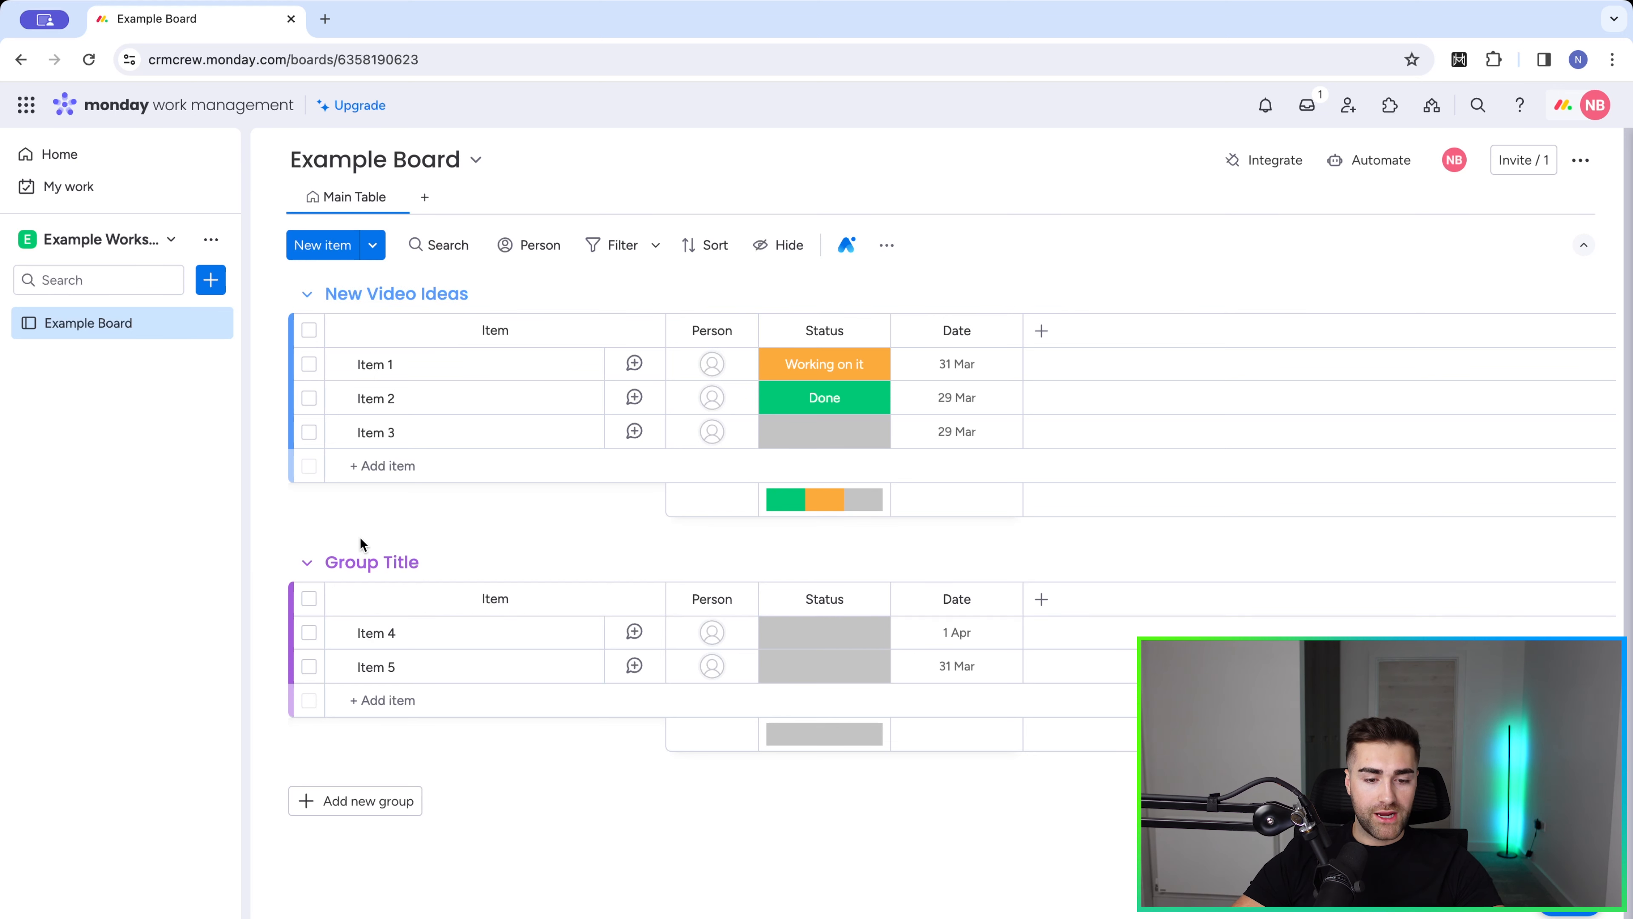
Rename the board's second group to "In Production".
left_click(358, 559)
type("In Pr")
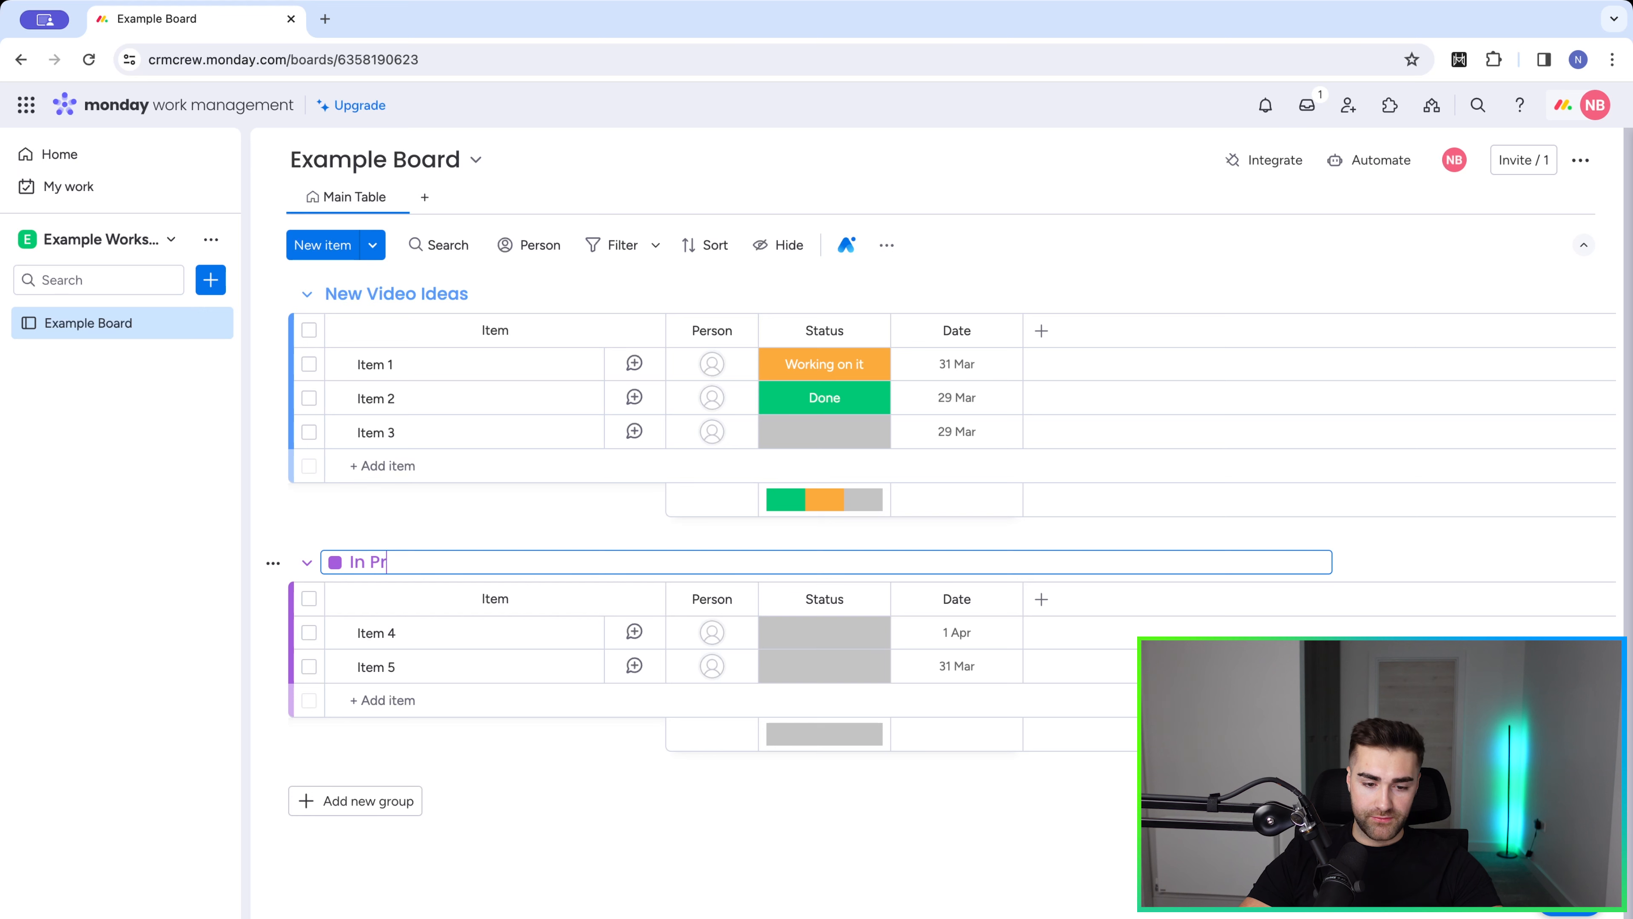
type("oduction")
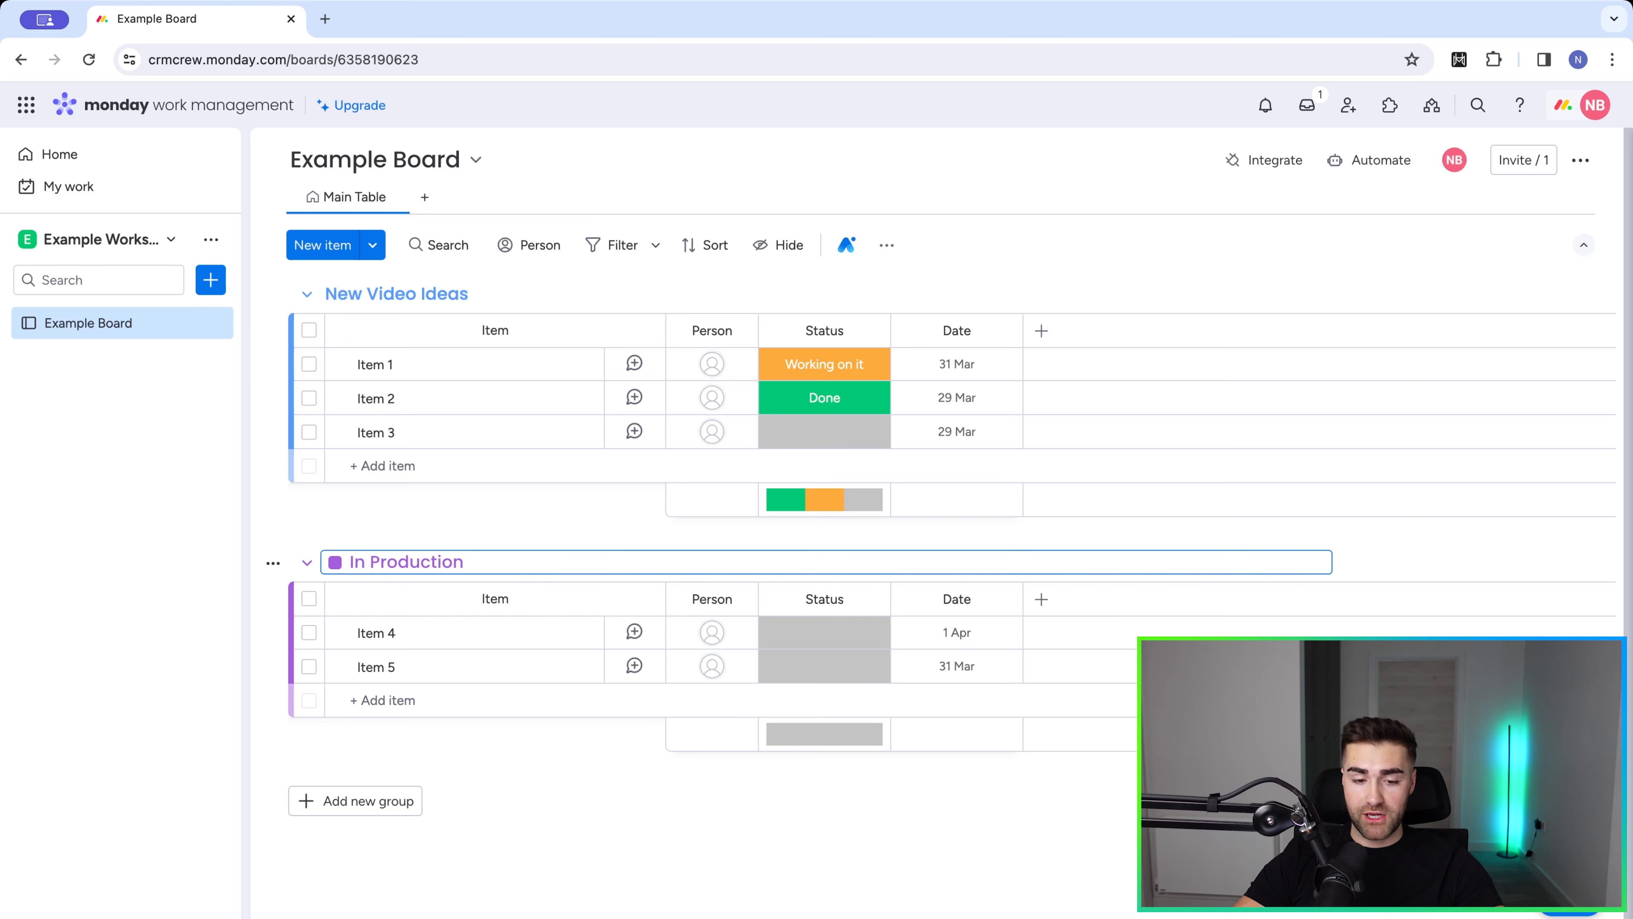
left_click(489, 845)
Add a third group to the board and name it "Live Videos".
left_click(335, 801)
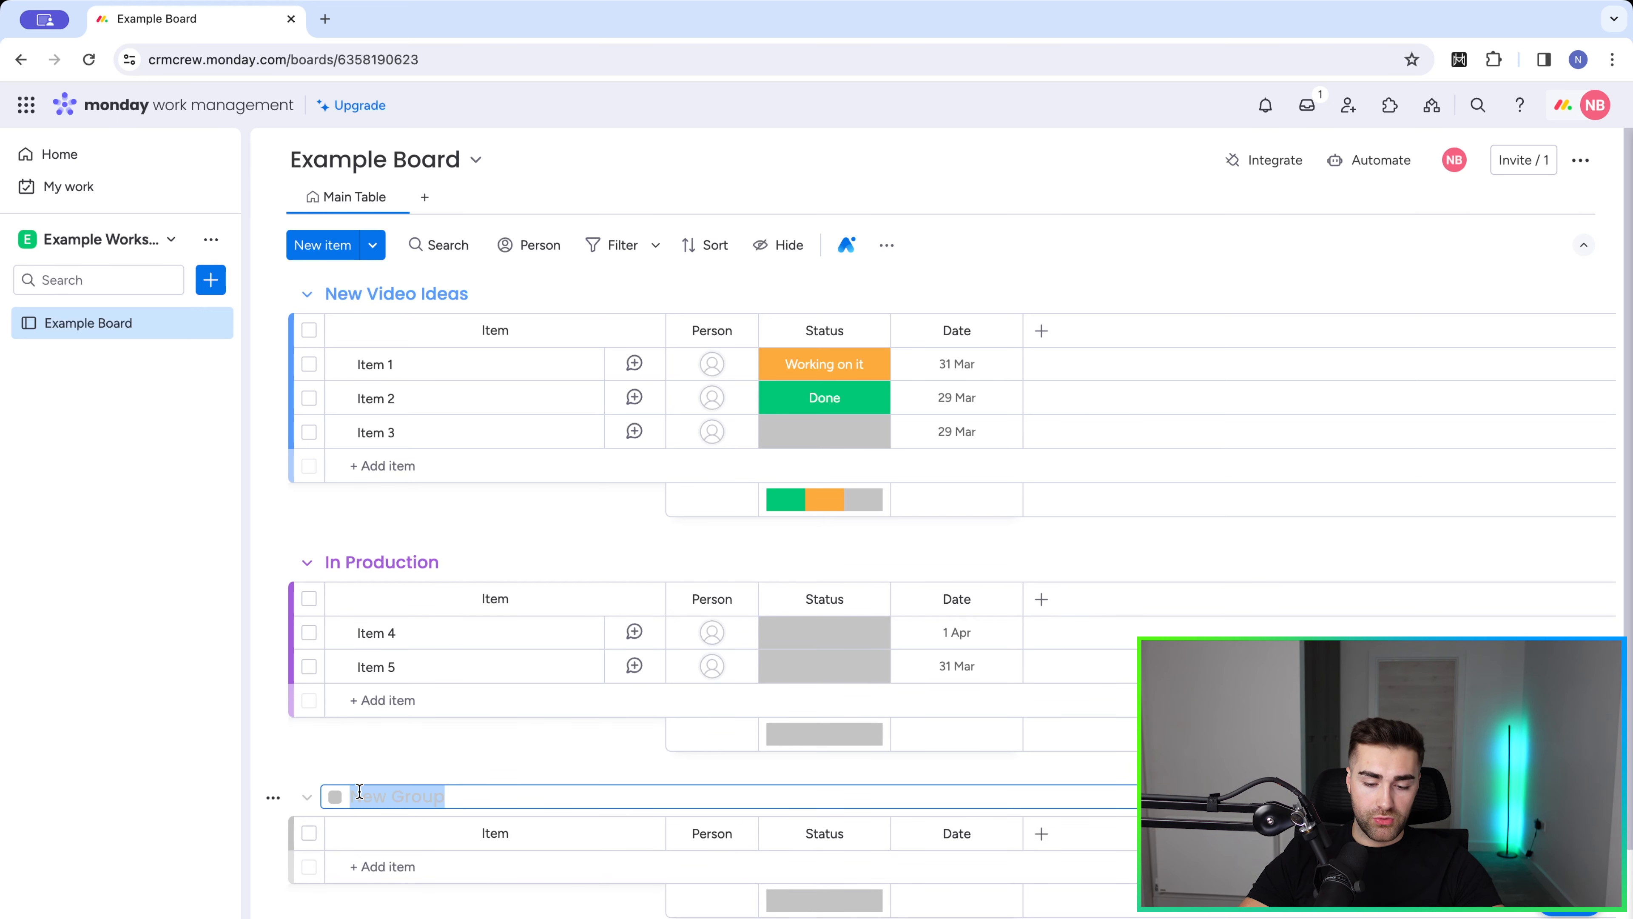
type("Live")
left_click(343, 742)
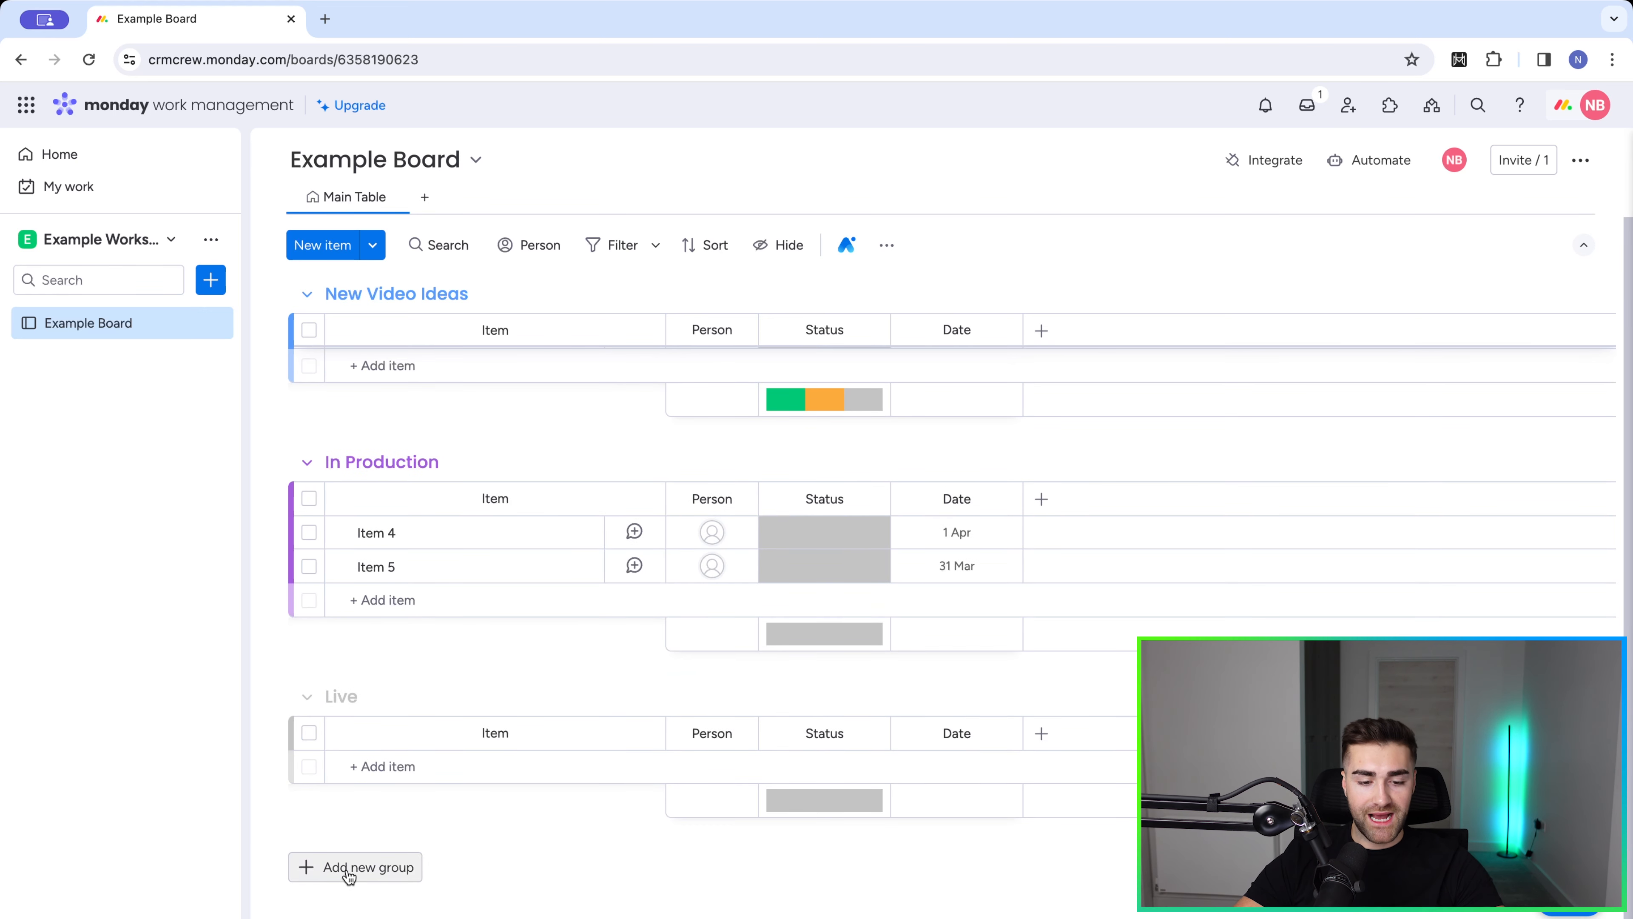
left_click(345, 698)
type("Videos")
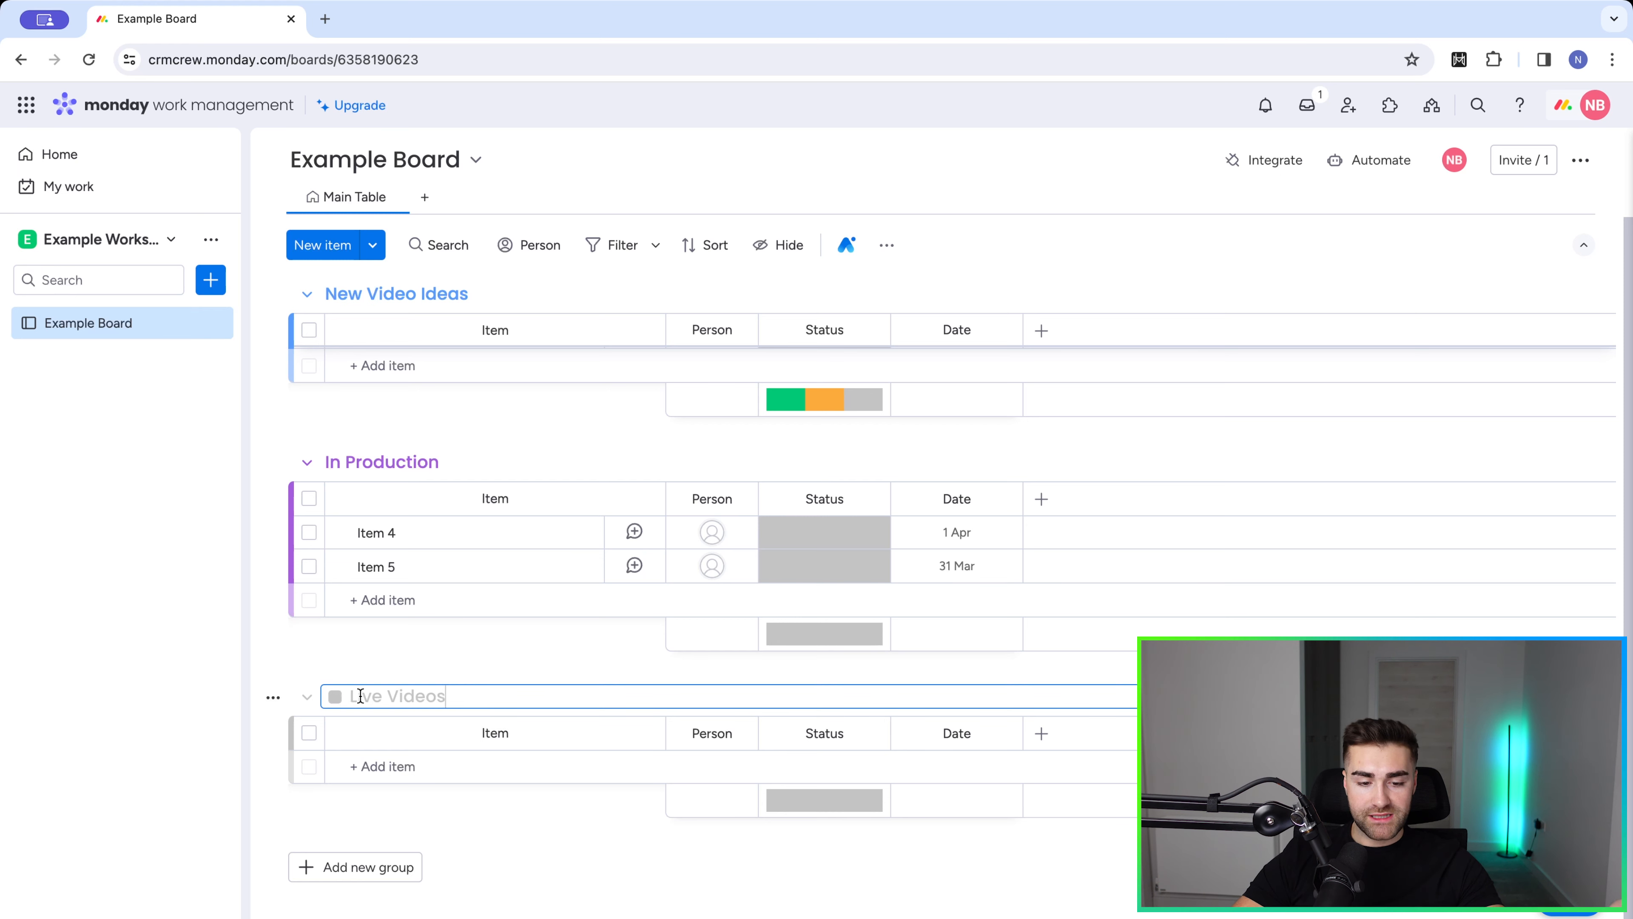
Set the Live Videos group's color to dark yellow.
left_click(331, 699)
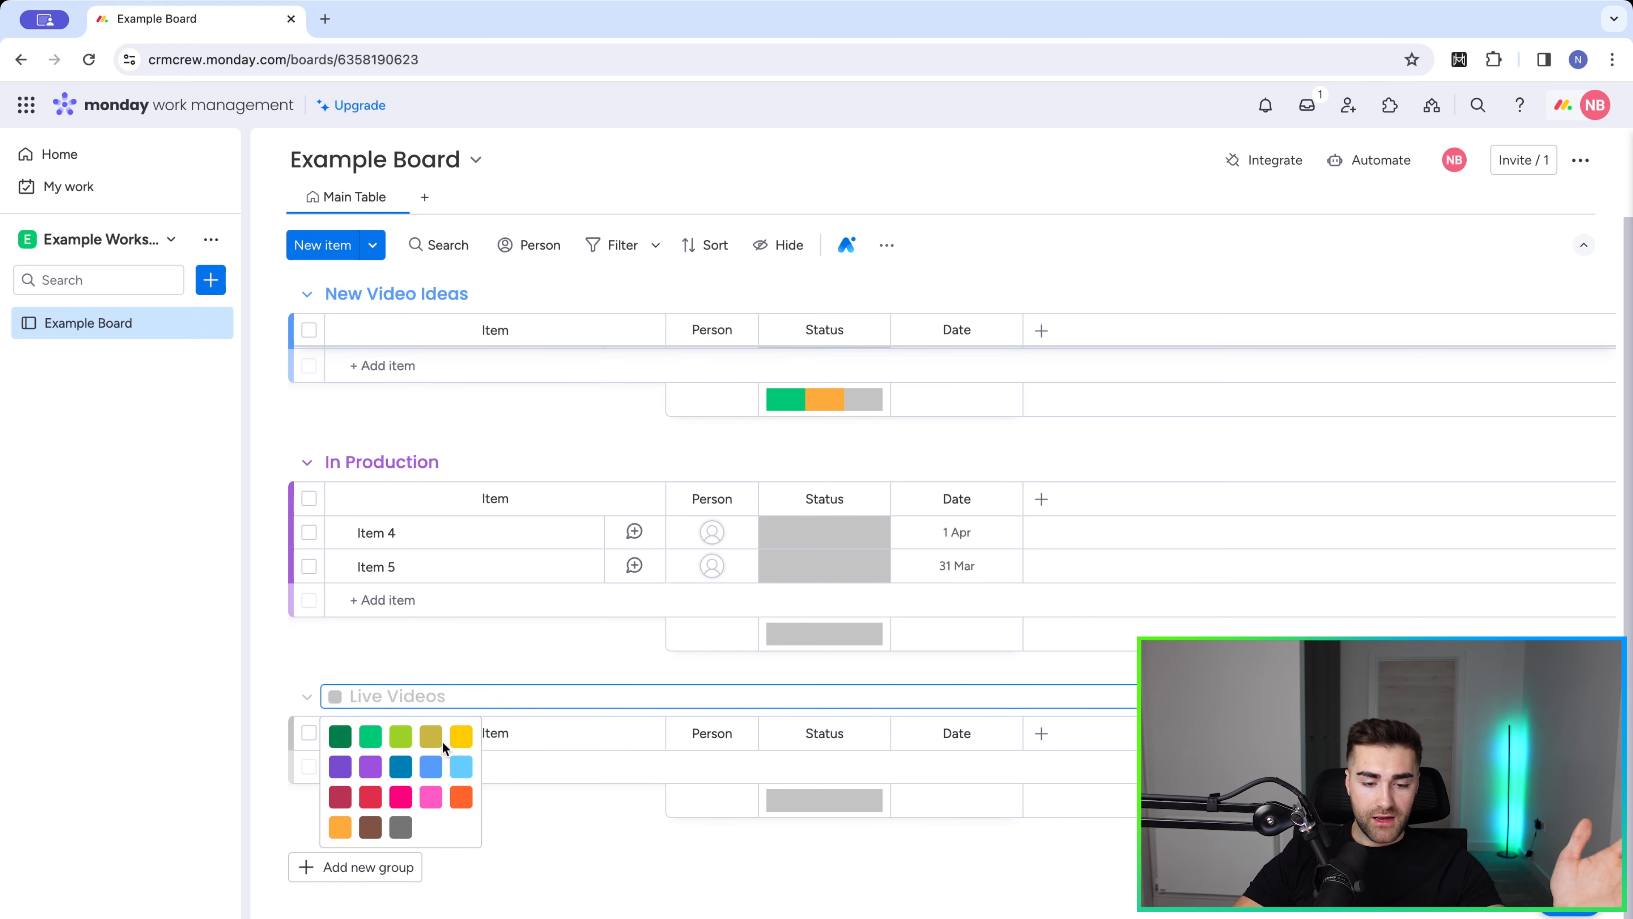
left_click(431, 735)
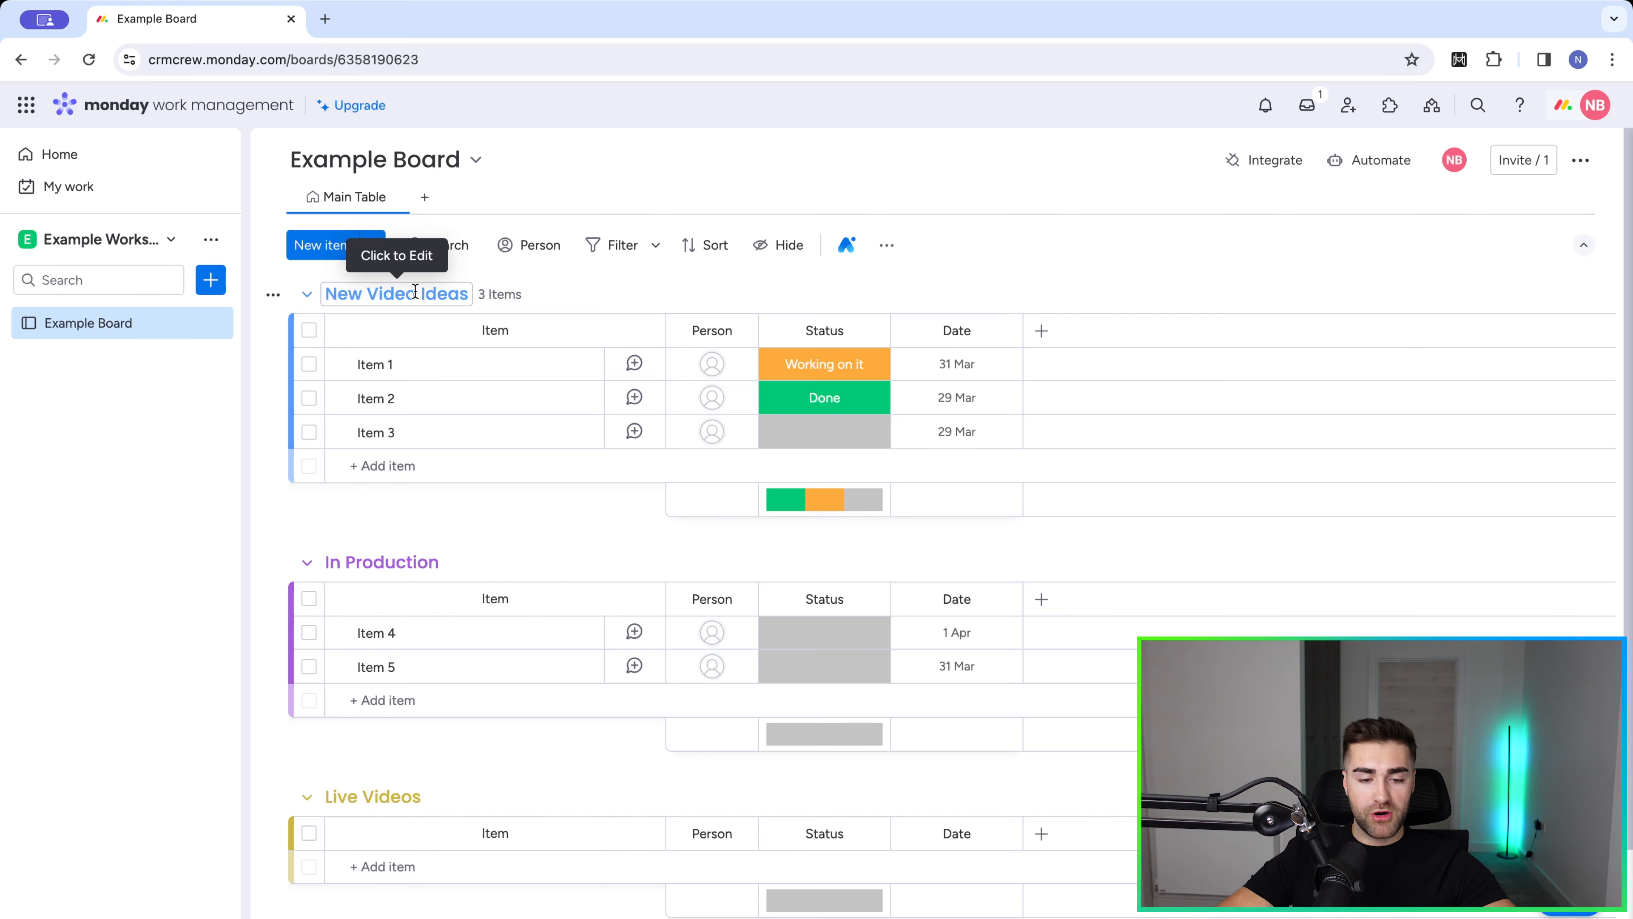
scroll(412, 296, "down", 2)
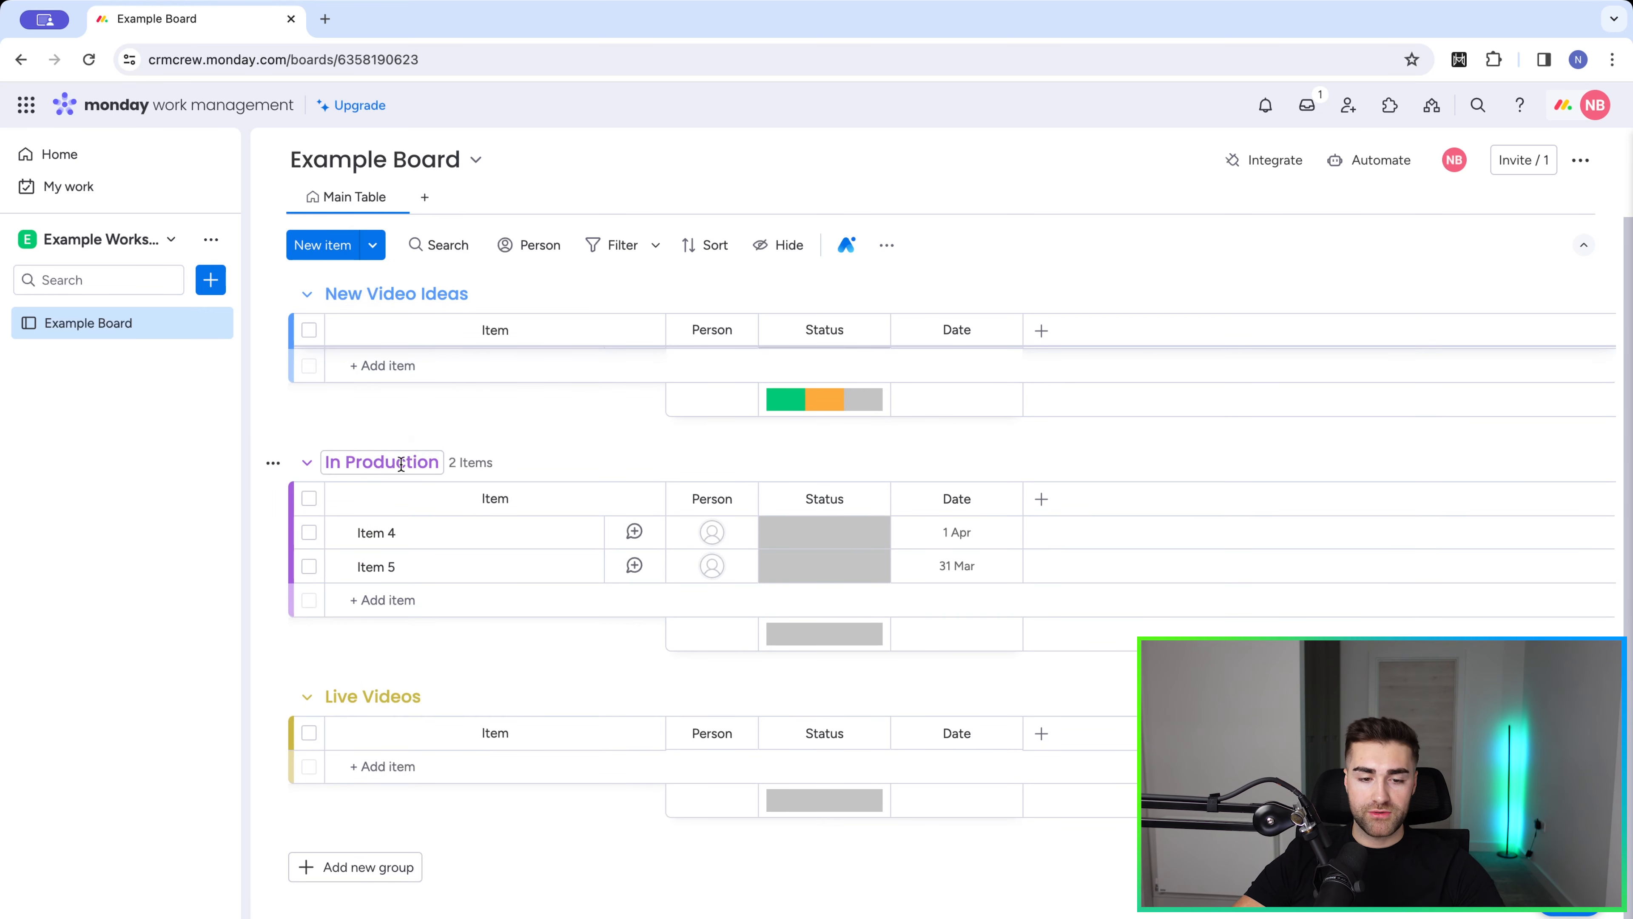
Collapse the New Video Ideas group and expand it again.
scroll(401, 462, "up", 2)
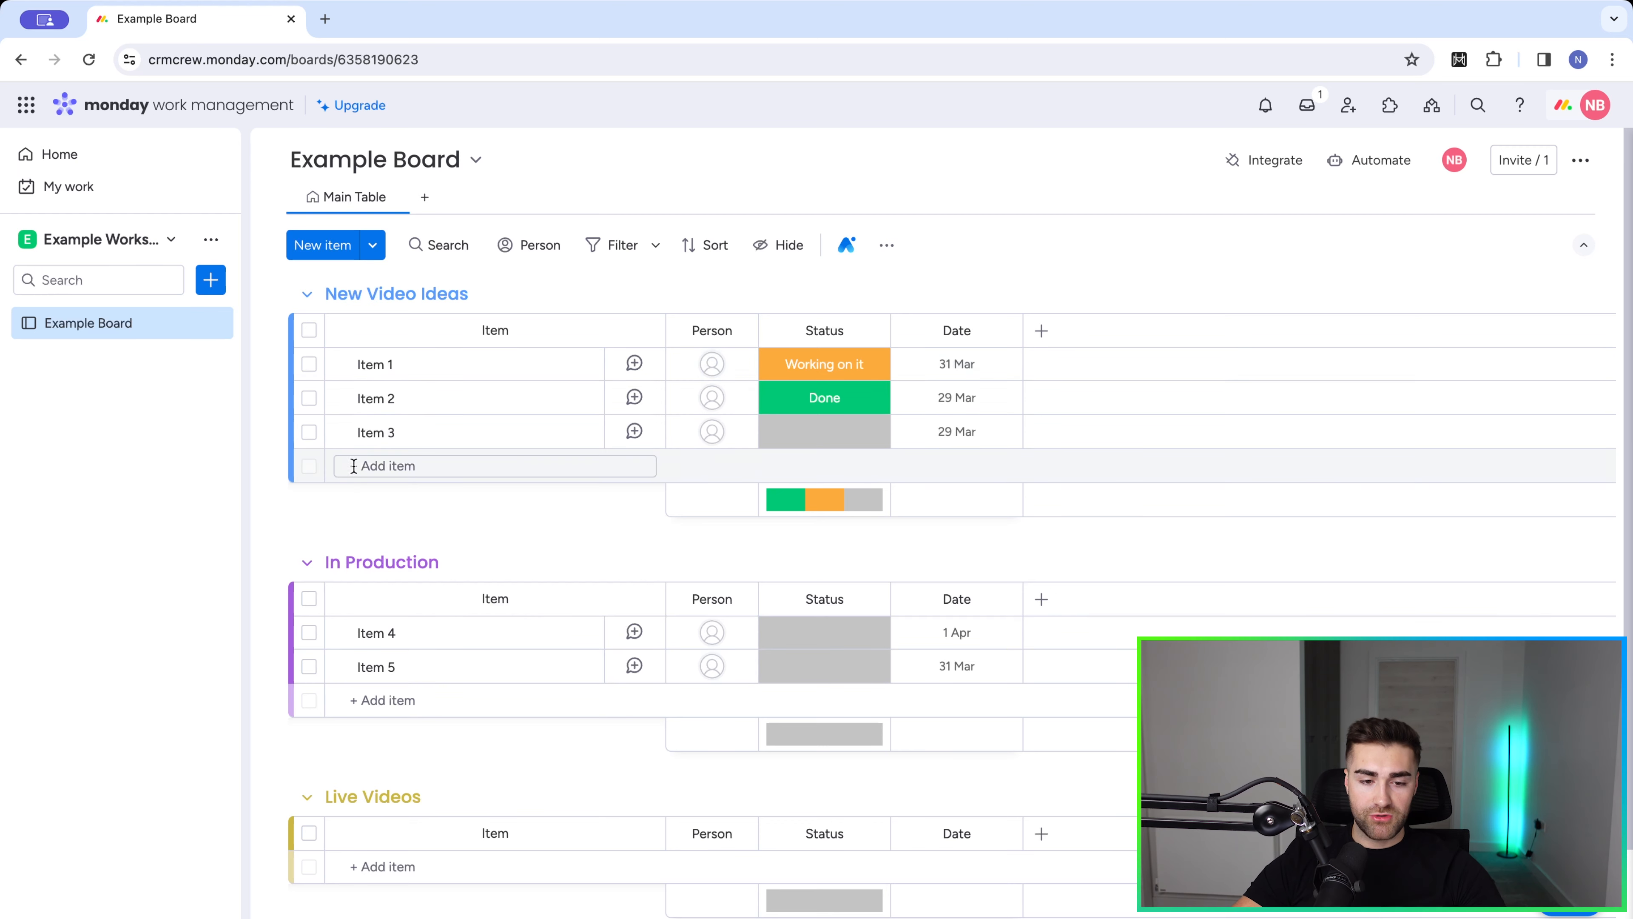
left_click(308, 294)
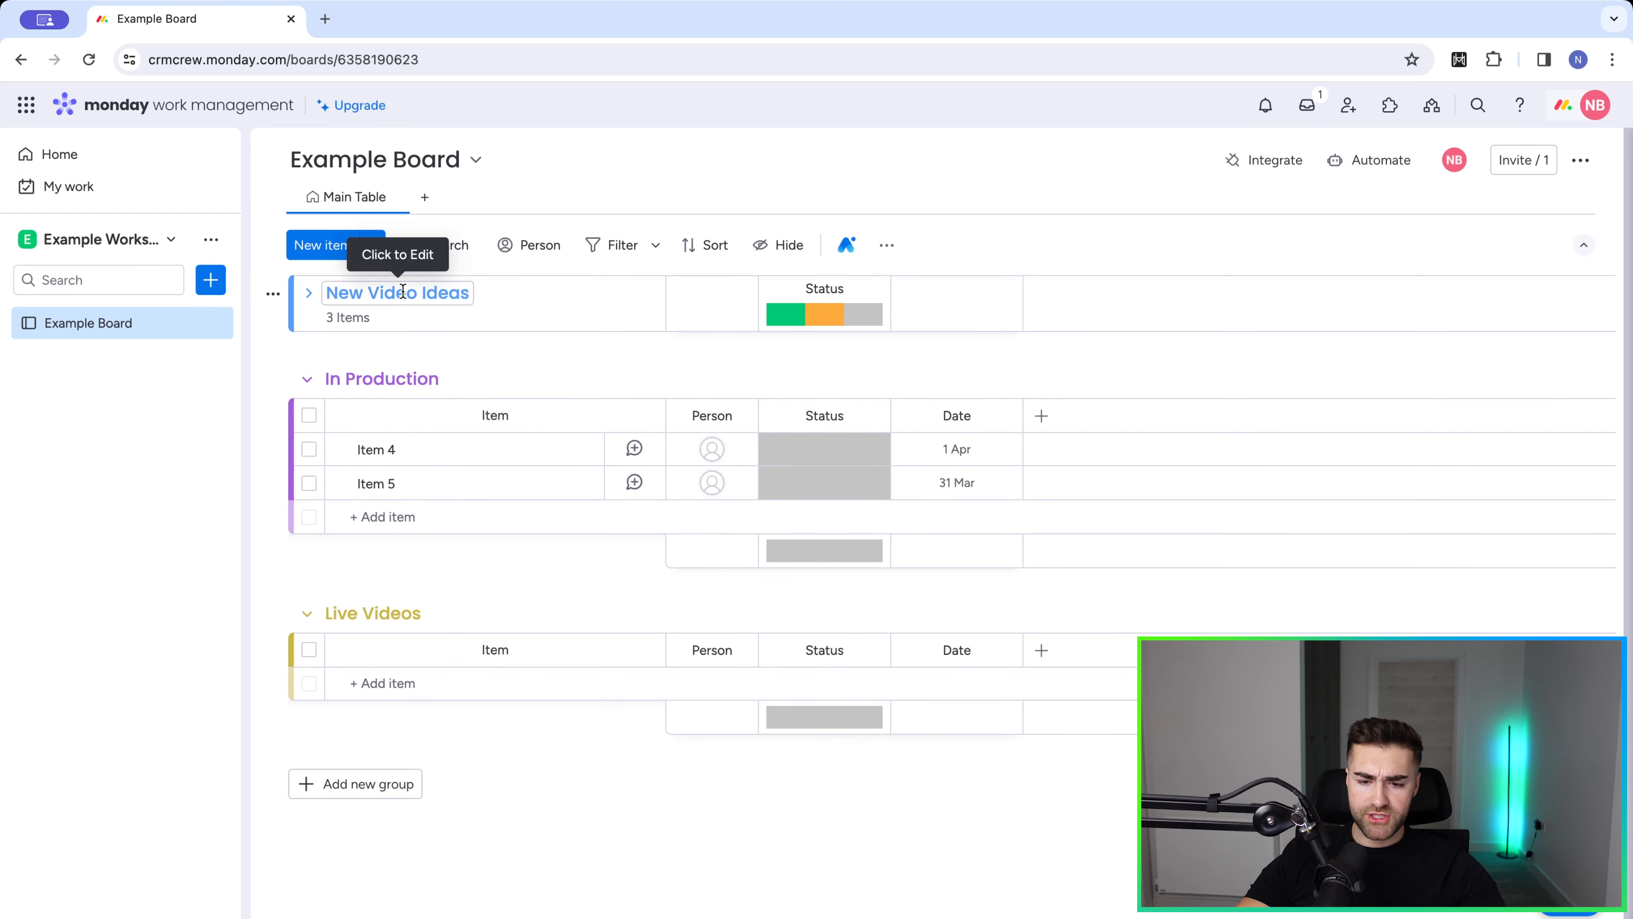
left_click(310, 296)
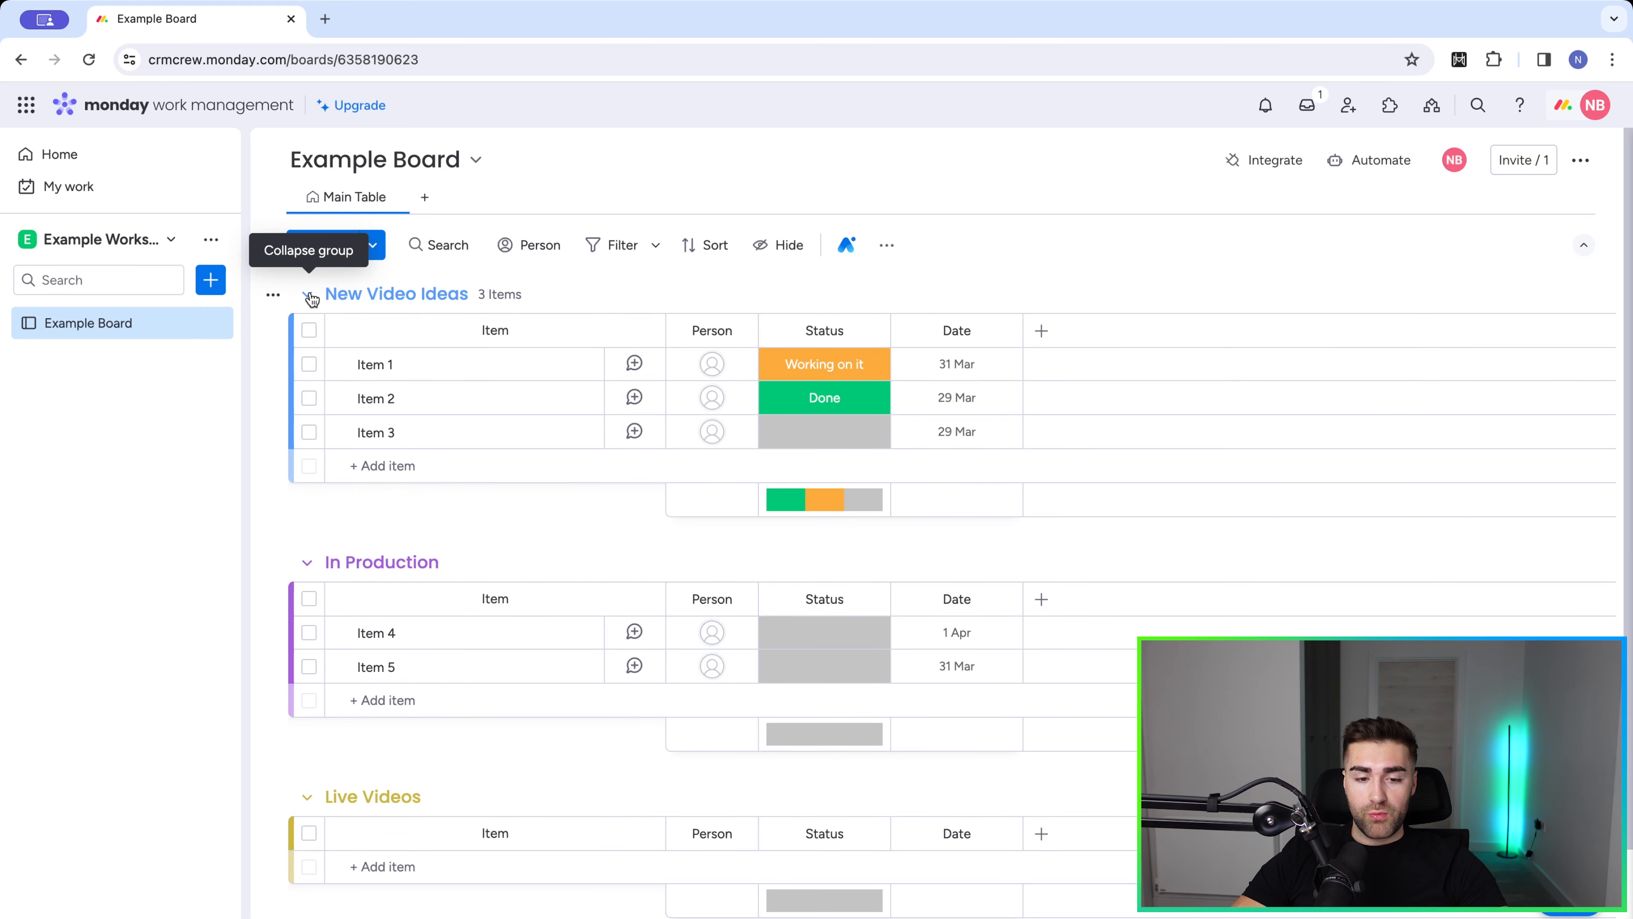
Rename Item 1 in the New Video Ideas group to "Subitems Explanation In Monday.com".
left_click(383, 364)
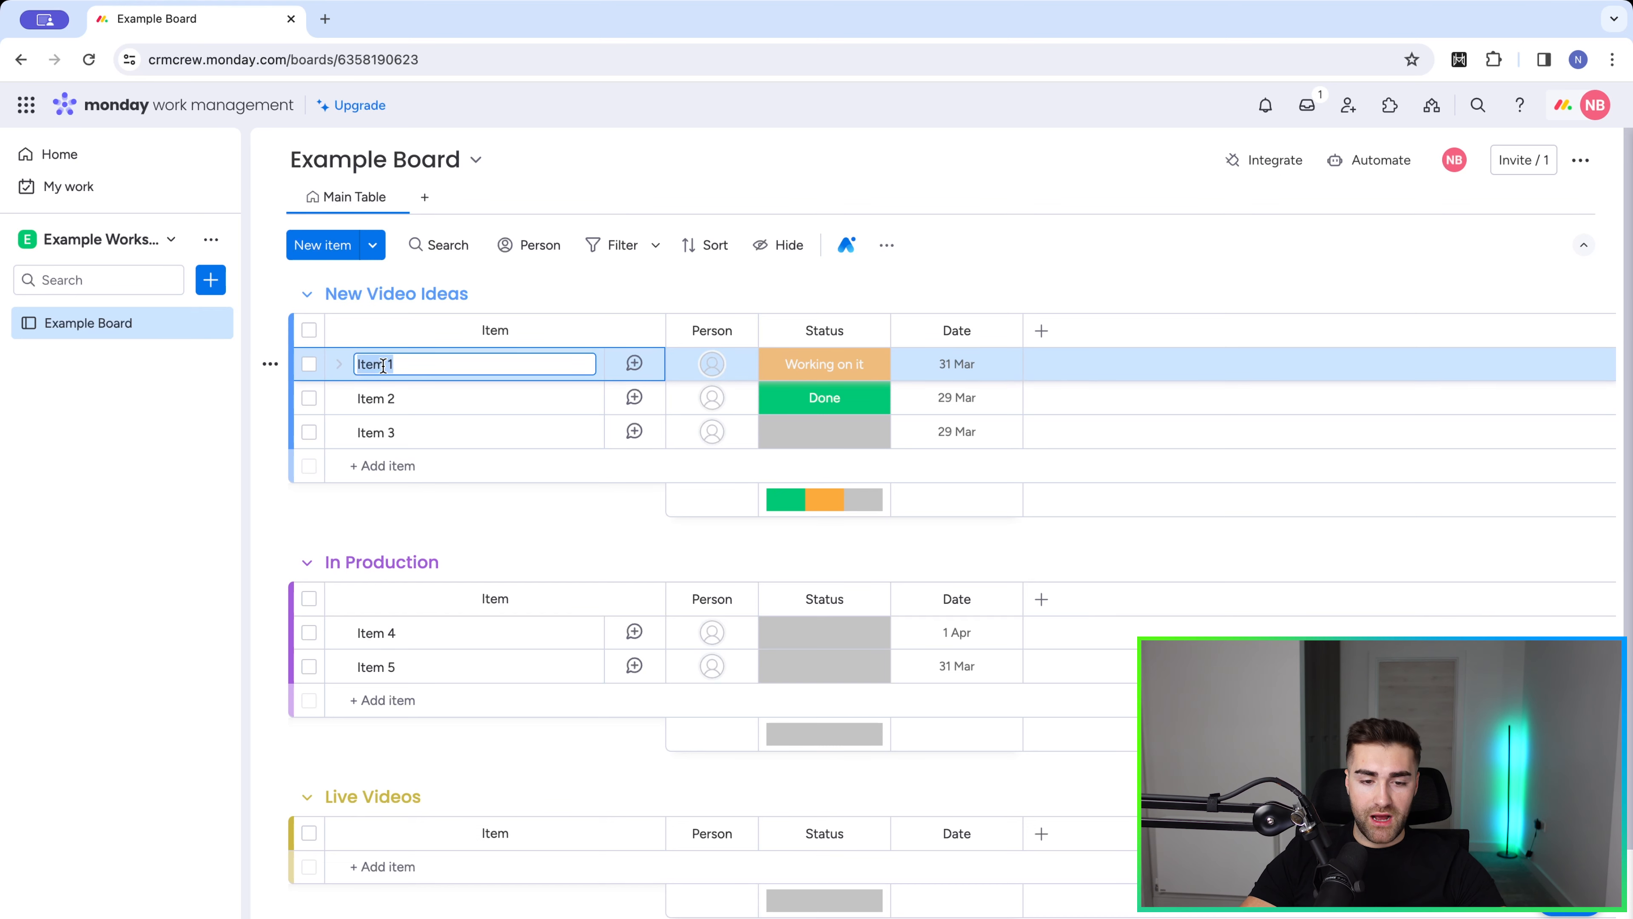
type("Subit")
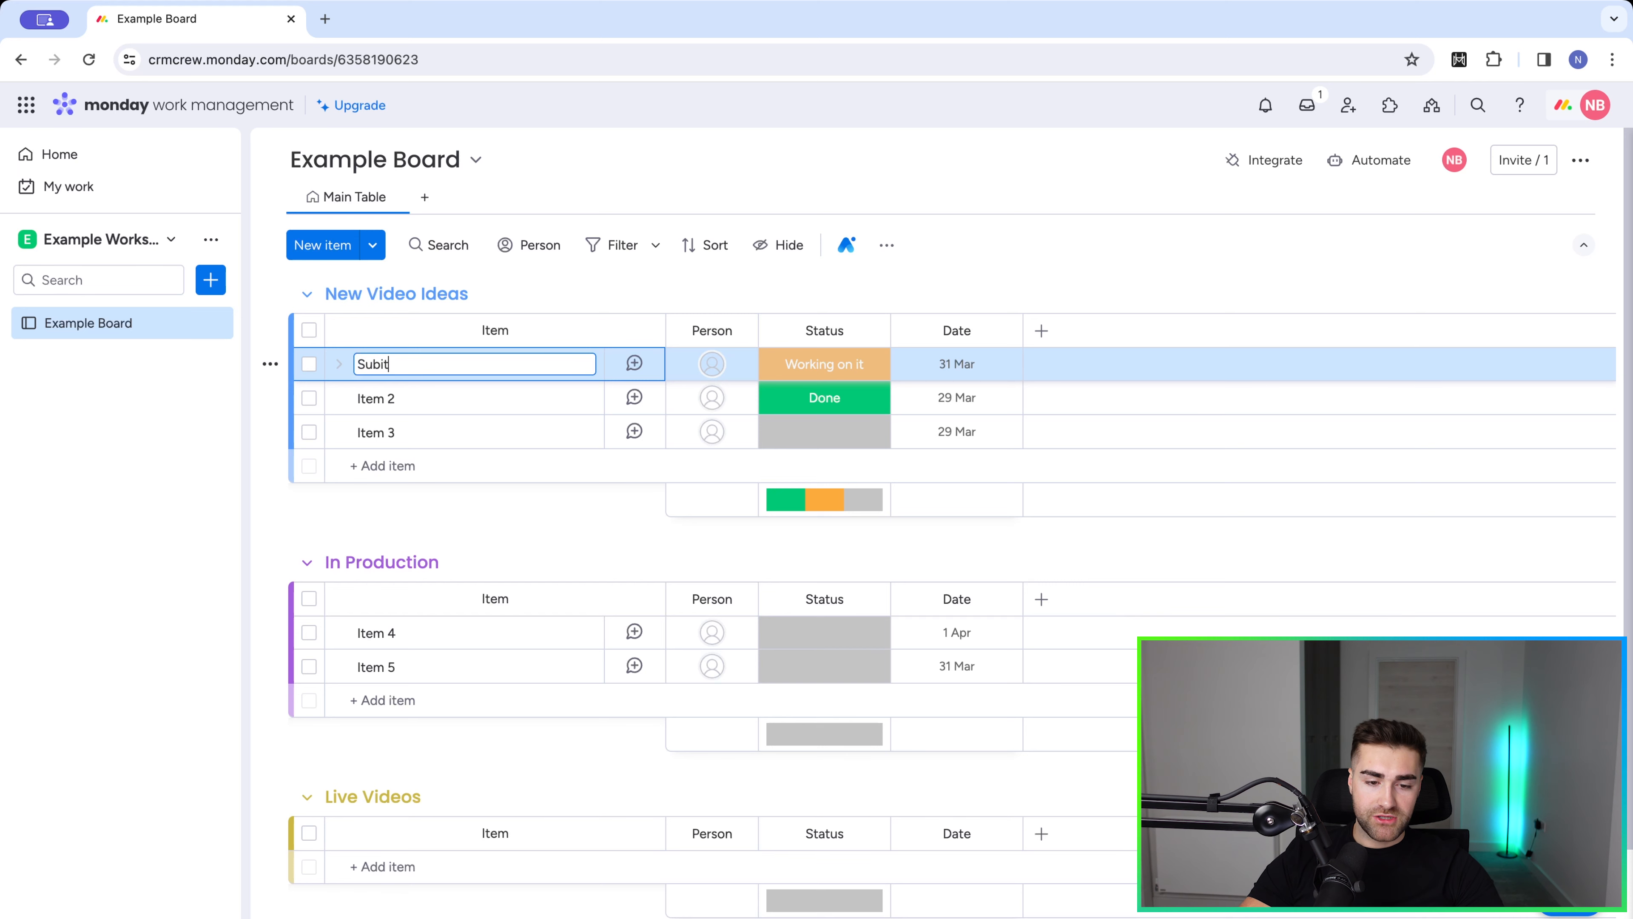
type("ems Explanation")
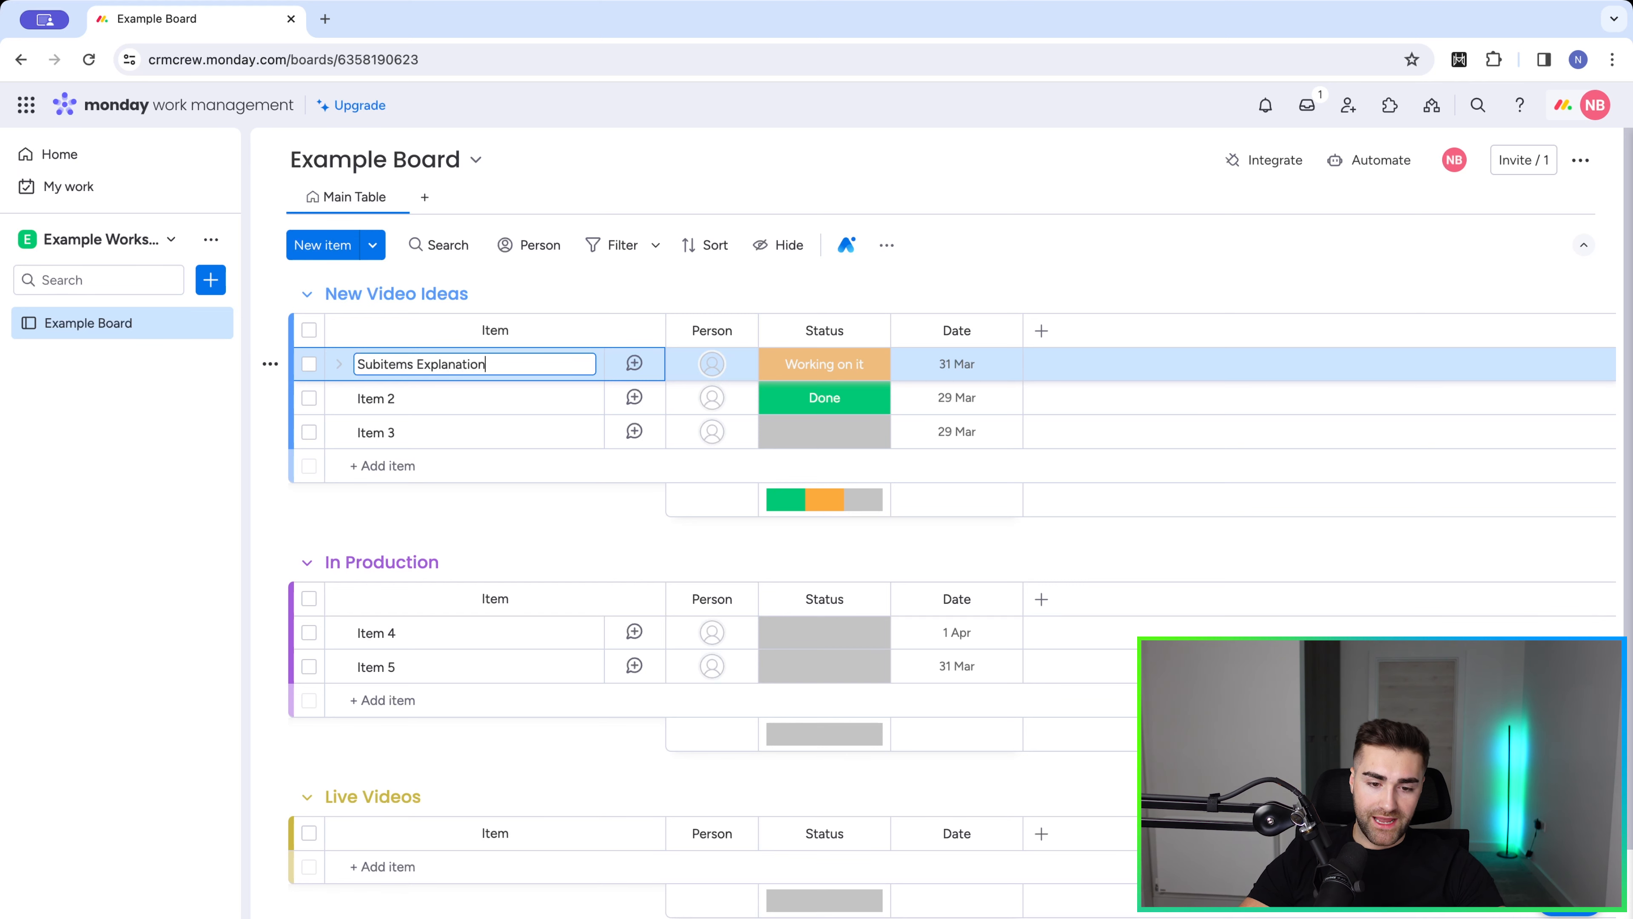
type(" In MOn")
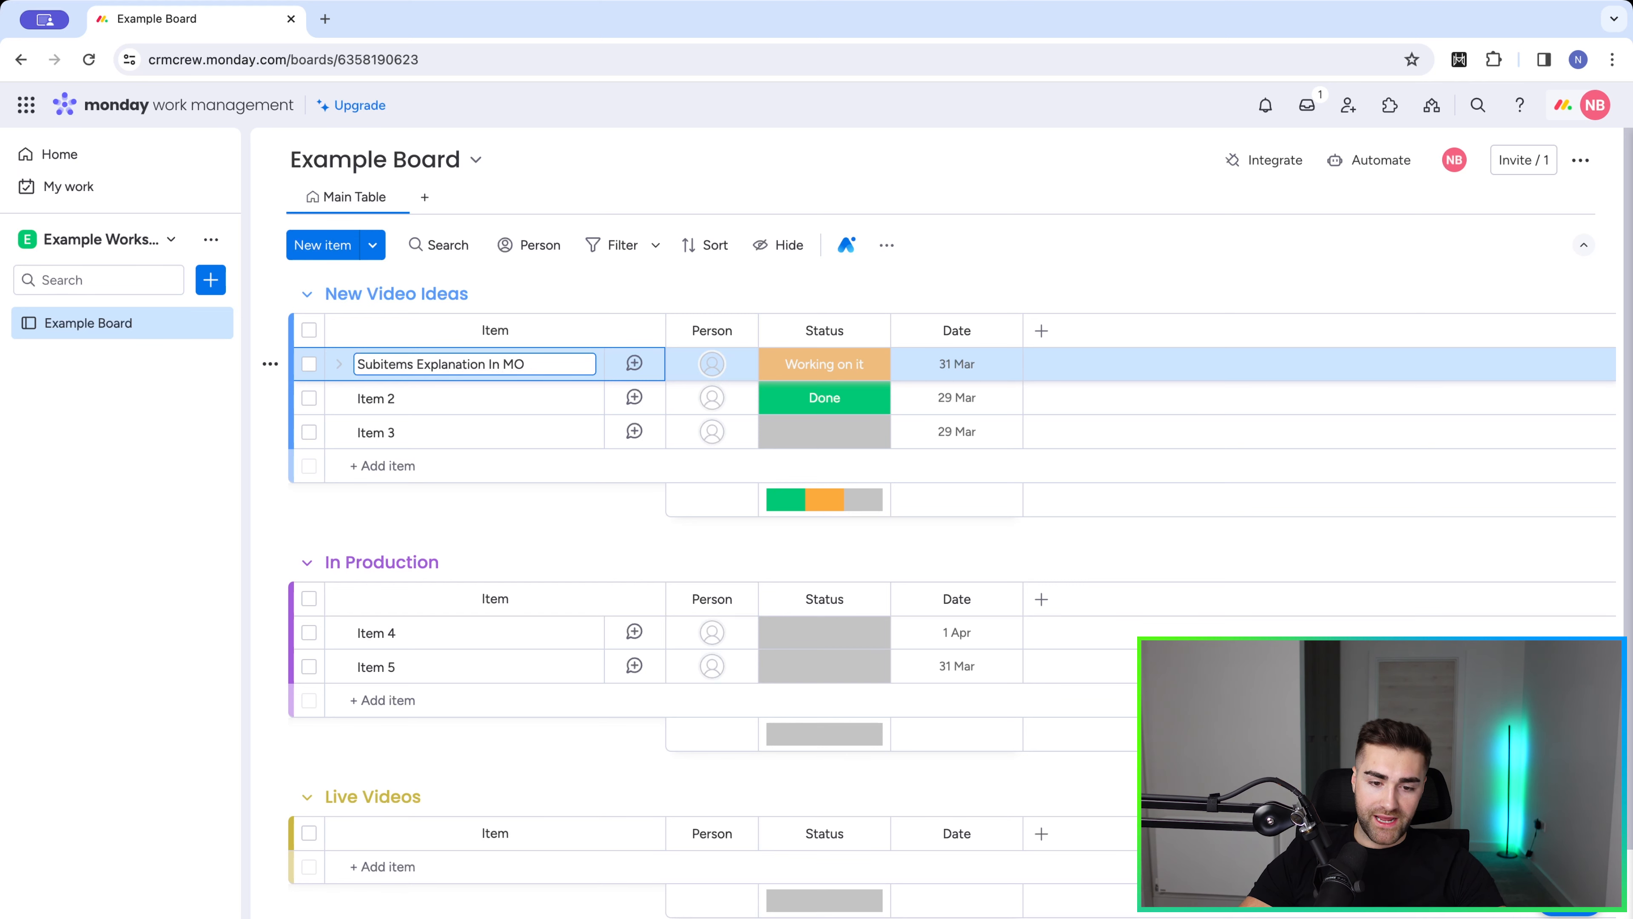
key("Return")
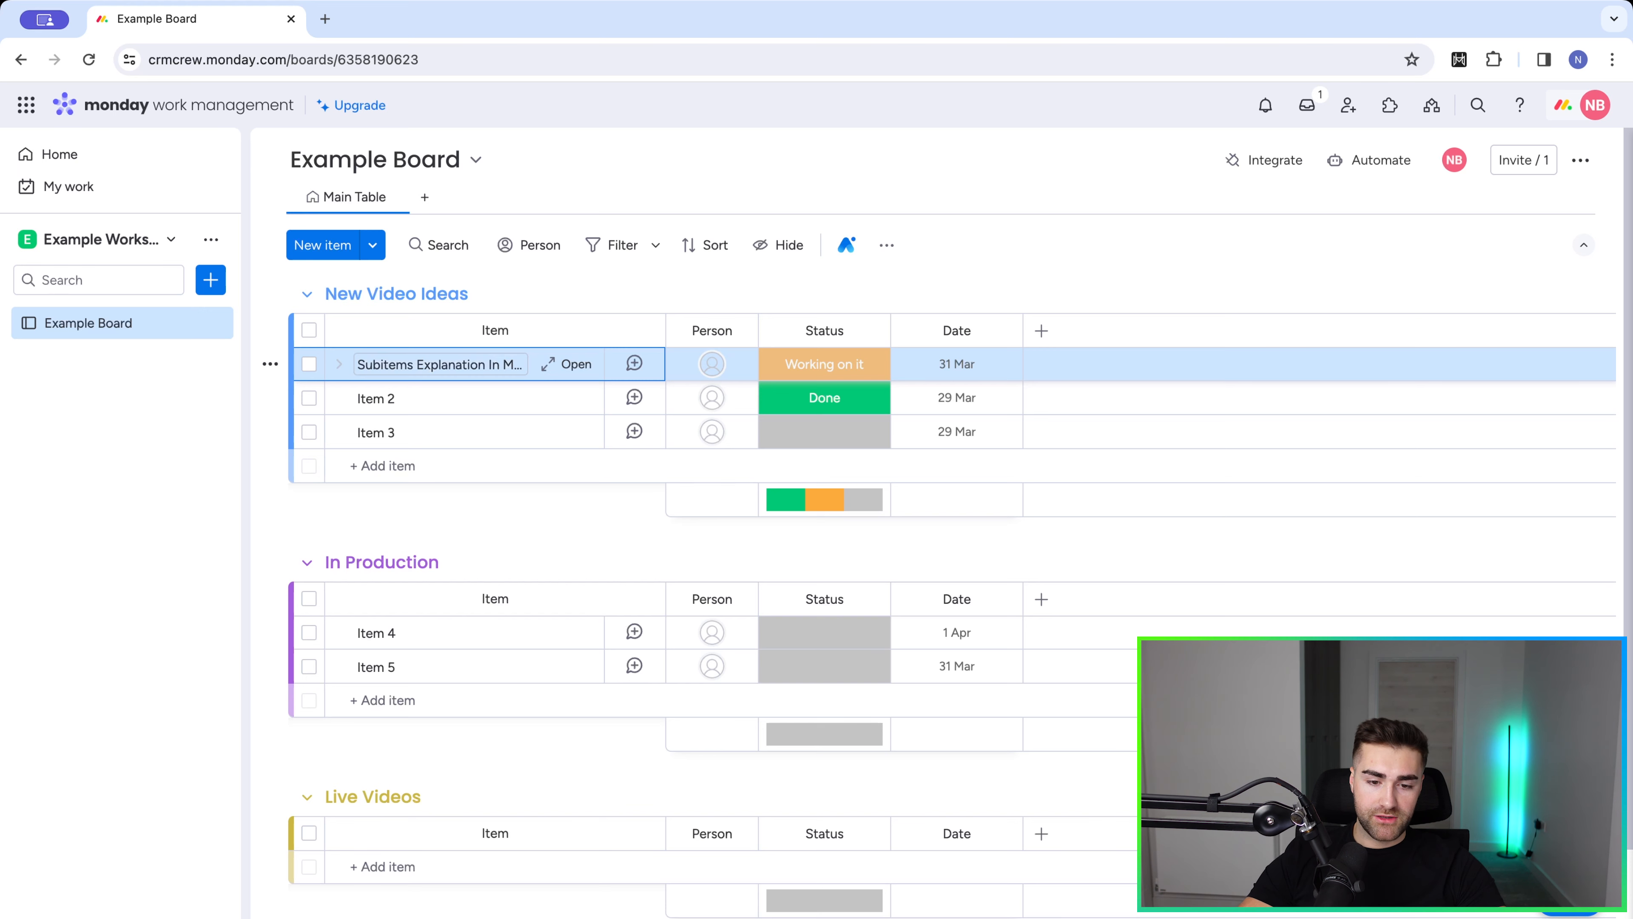
Delete Item 2 and Item 3 from the New Video Ideas group.
left_click(309, 398)
left_click(309, 434)
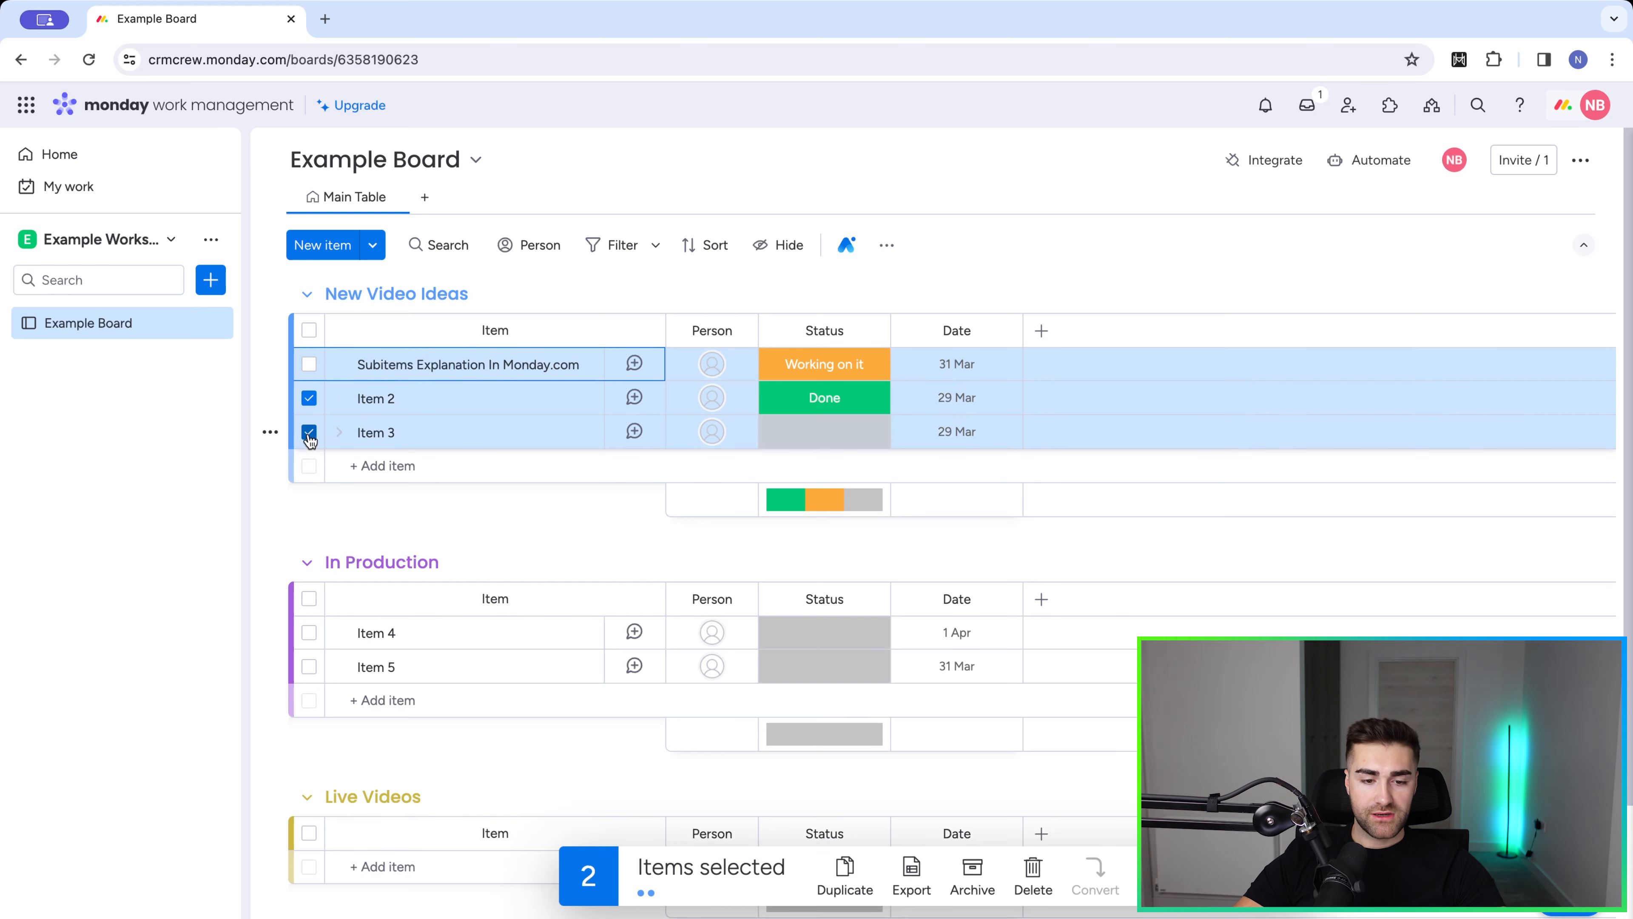
left_click(1030, 869)
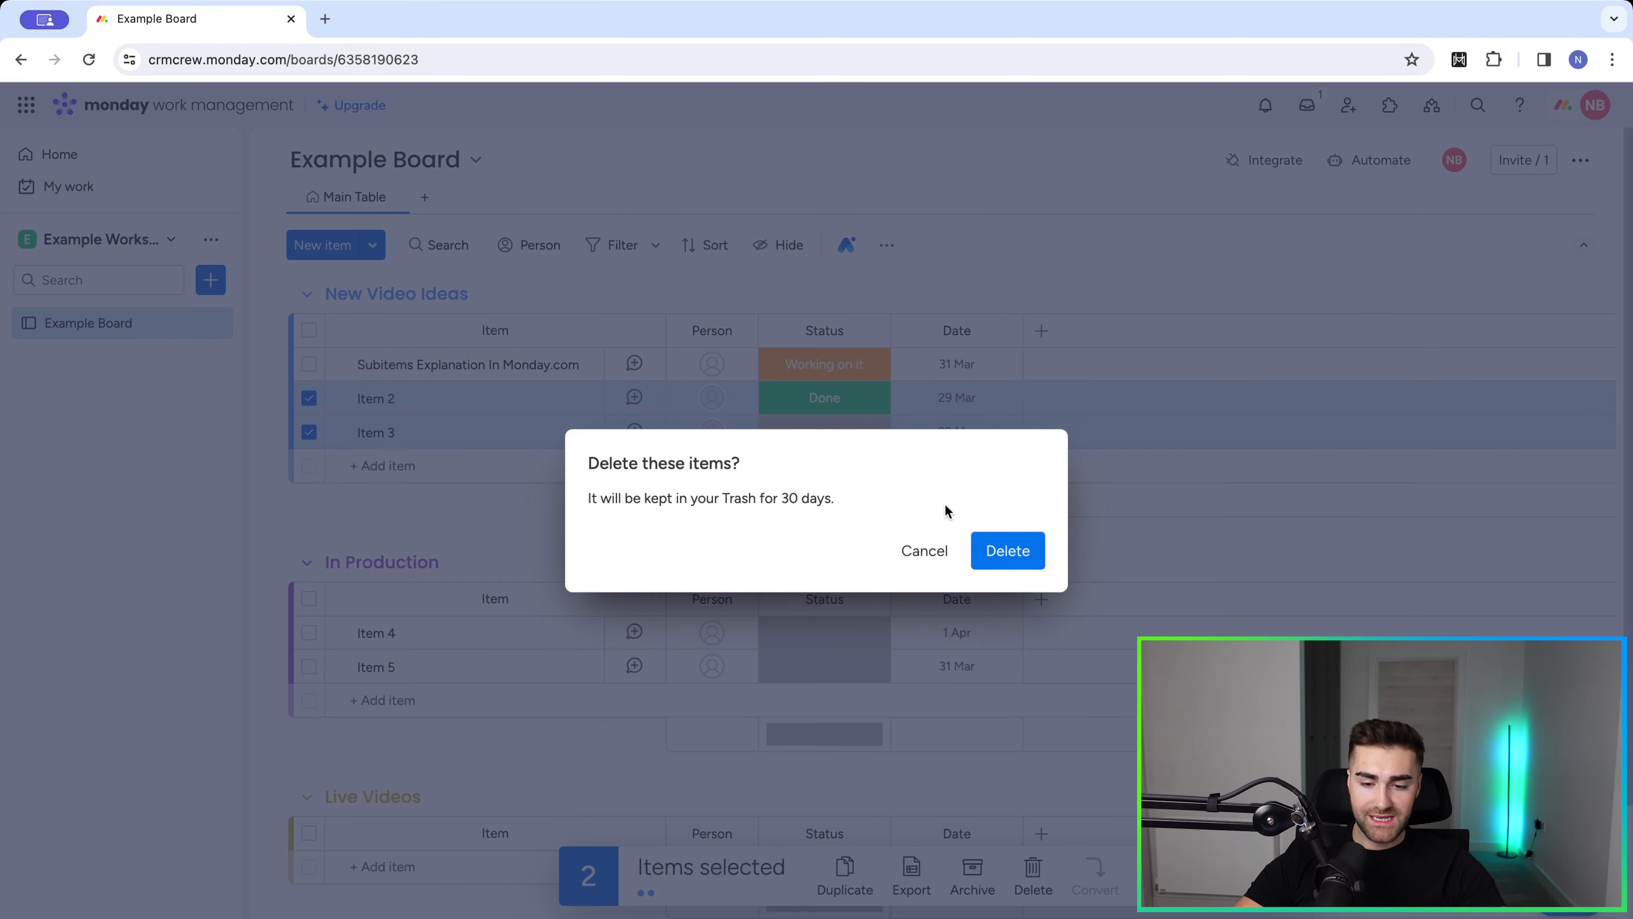
left_click(1006, 551)
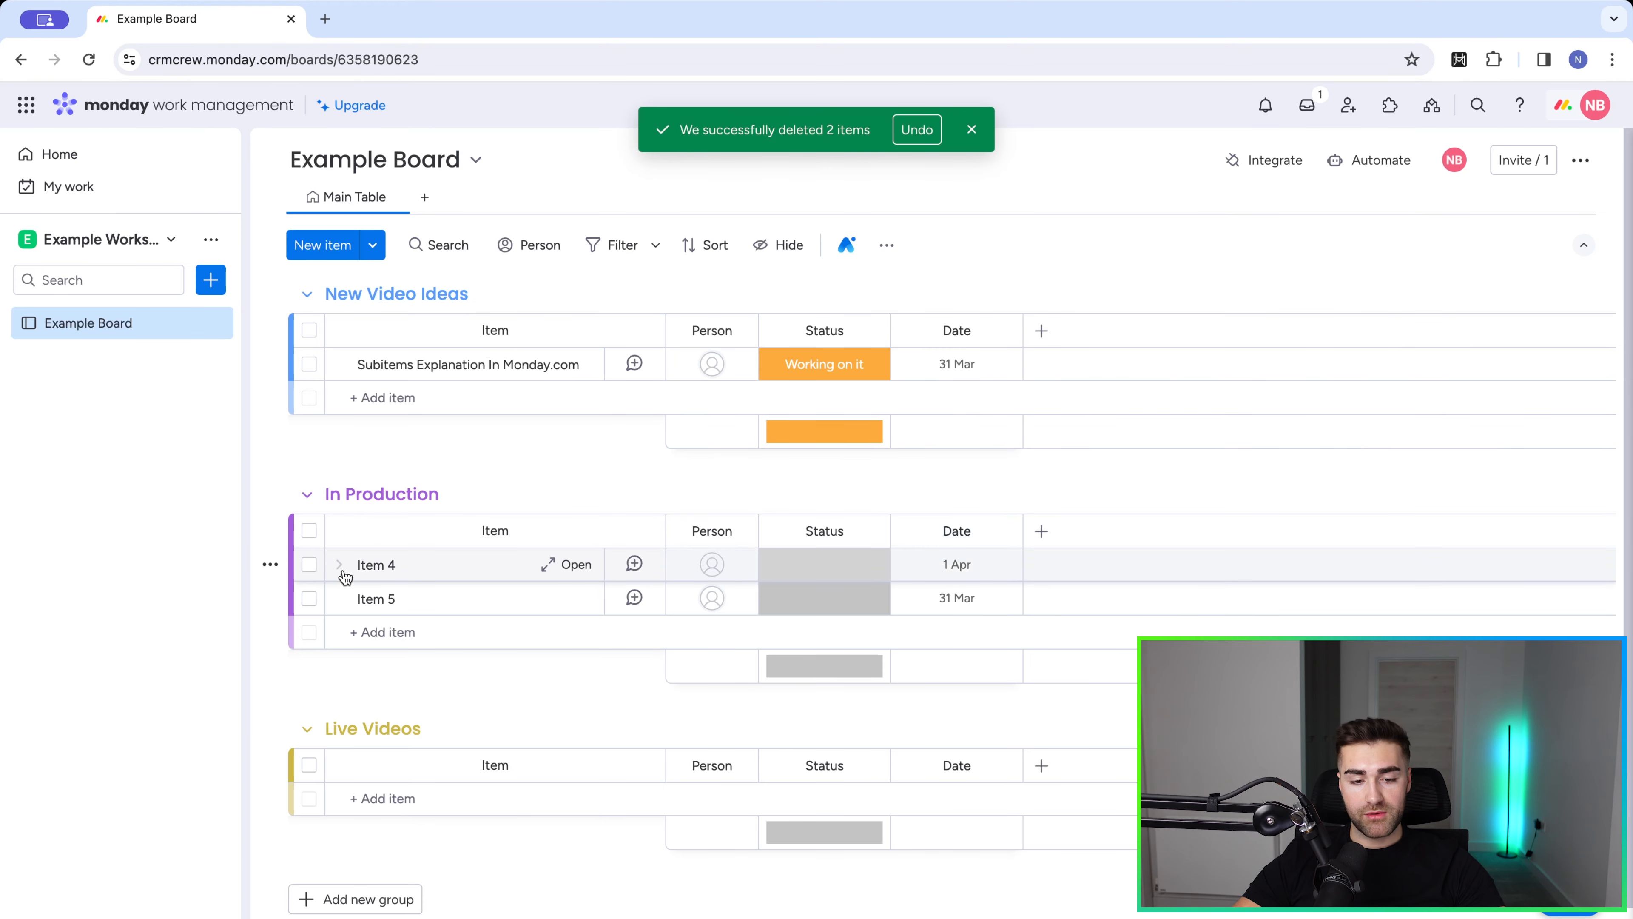
Rename Item 4 in the In Production group to "Monday.com Full Tutorial".
left_click(381, 564)
type("MOnda")
key("super+BackSpace")
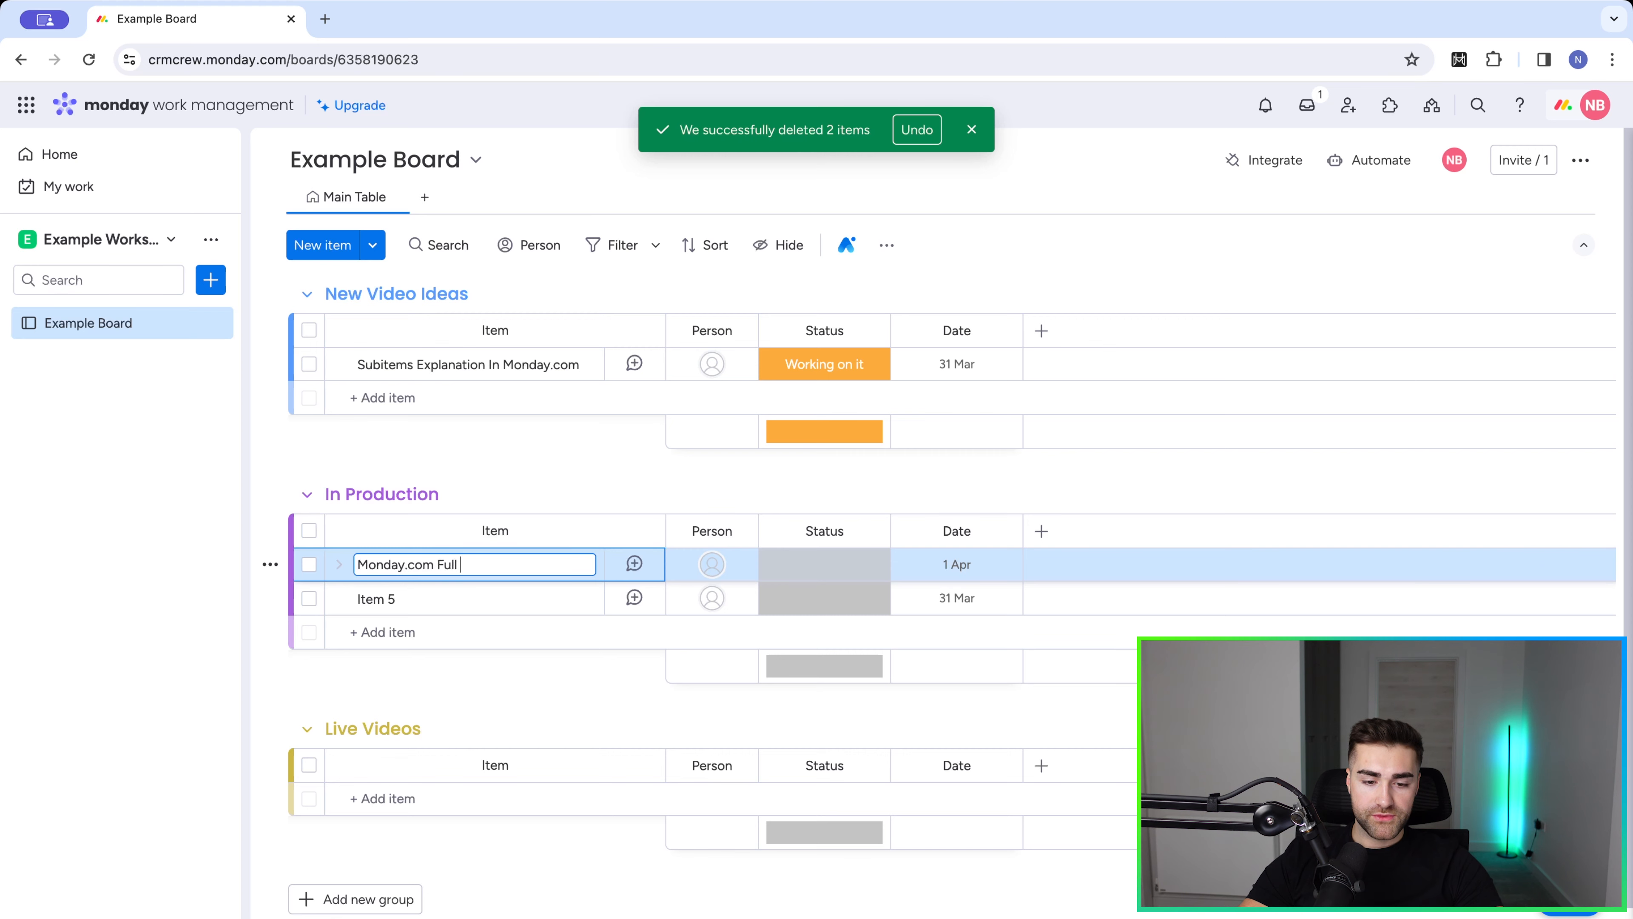
key("Return")
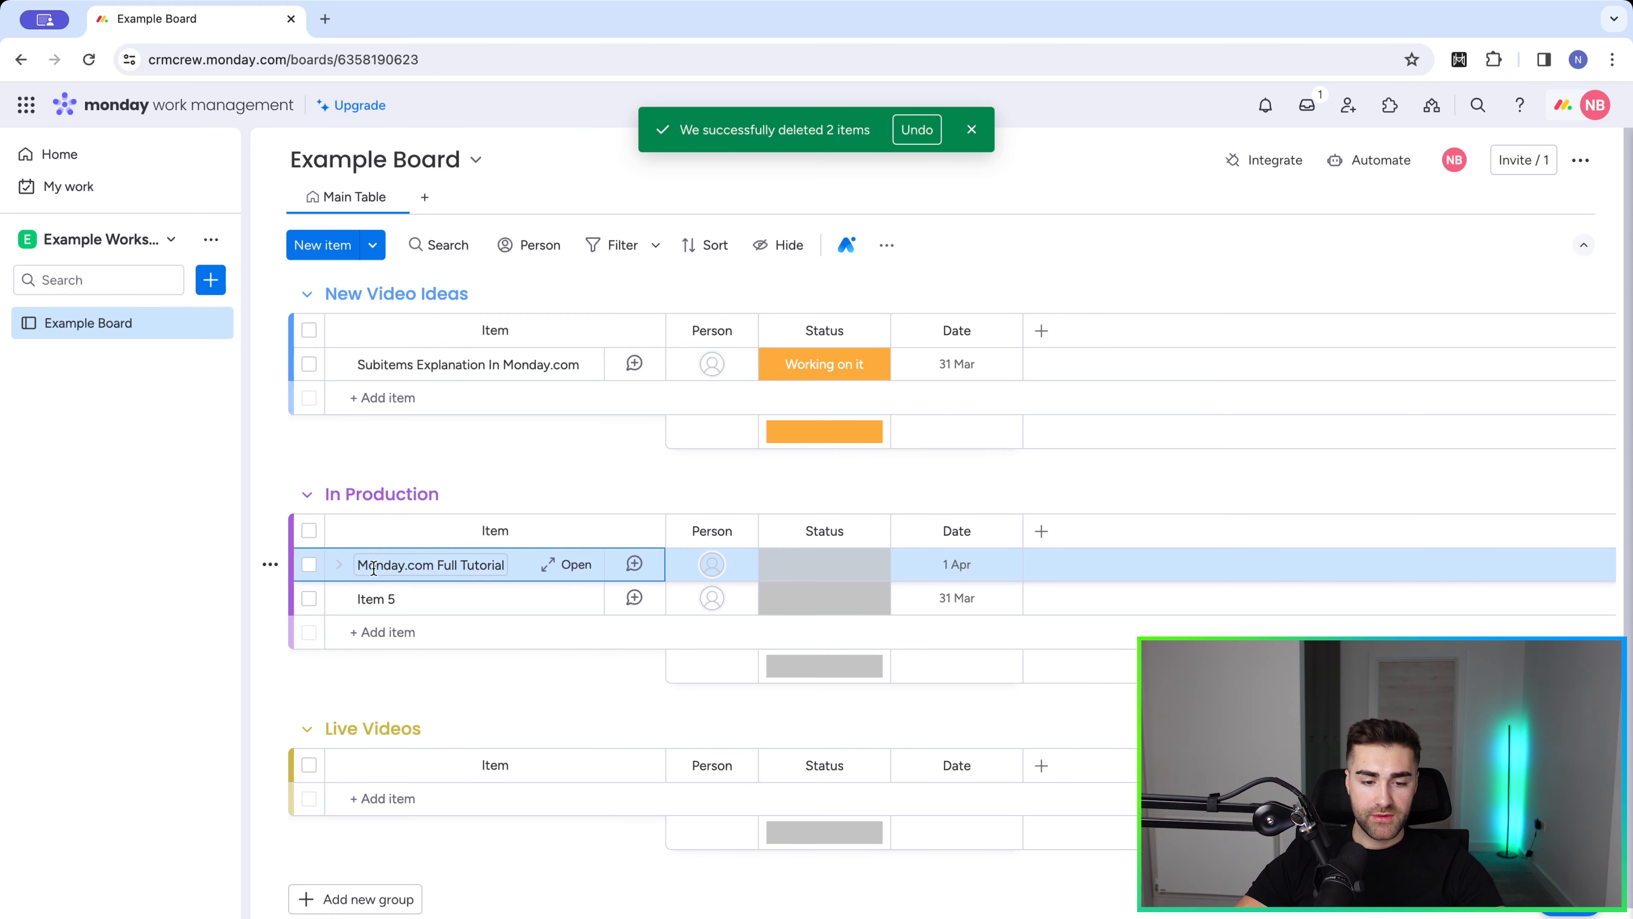
Delete Item 5 from the In Production group and dismiss the notification.
left_click(309, 598)
left_click(1033, 872)
left_click(996, 556)
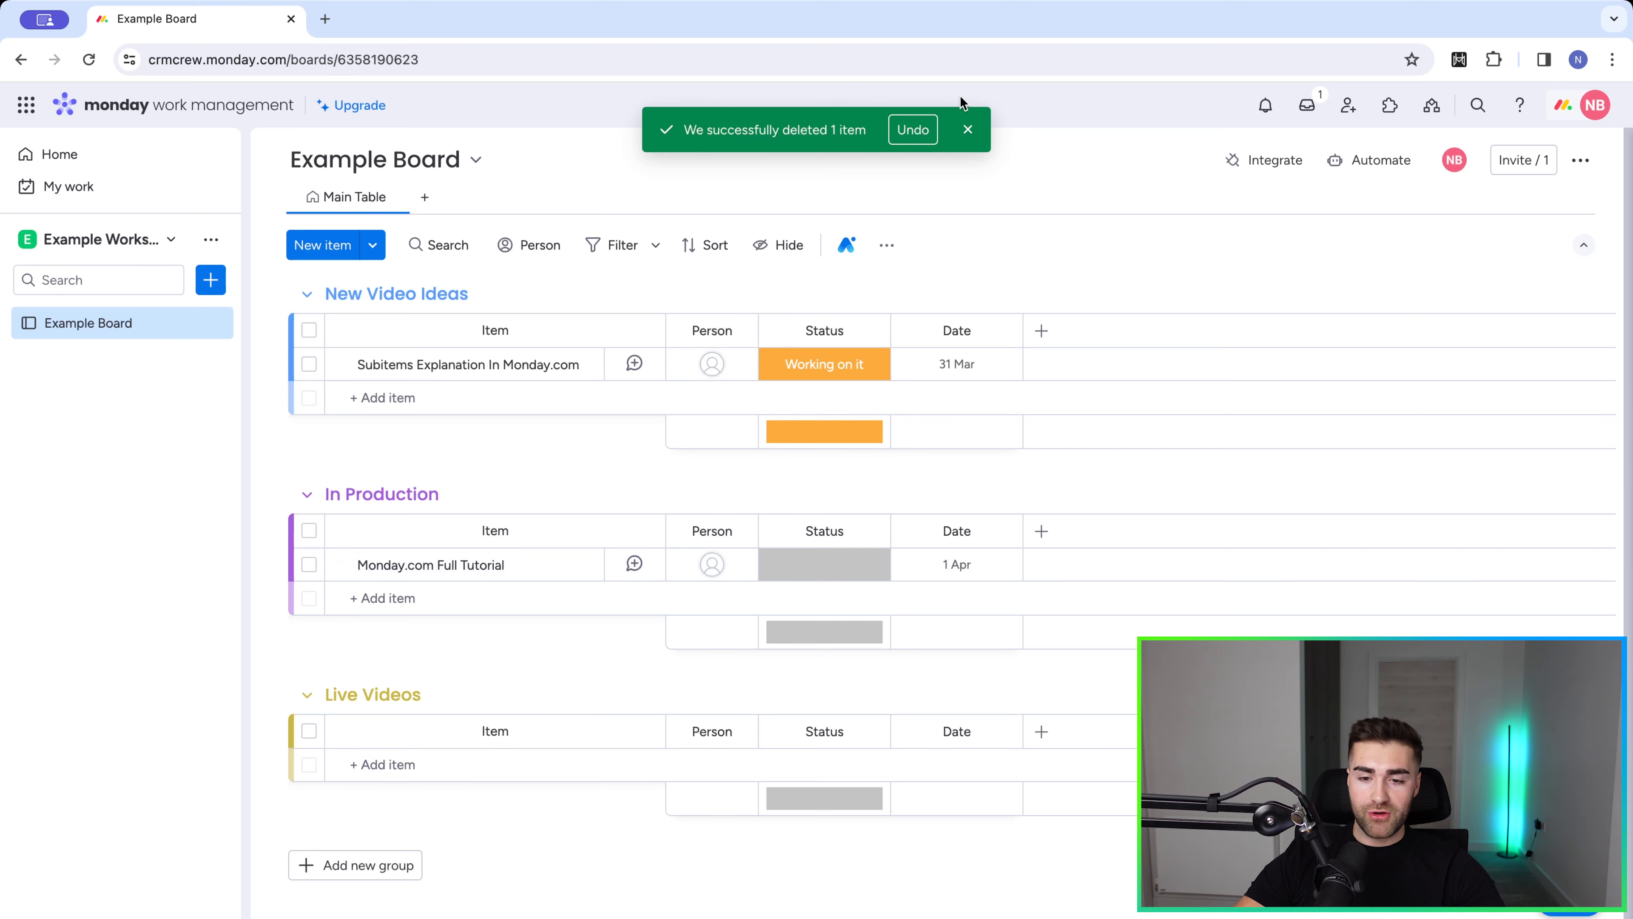
left_click(968, 126)
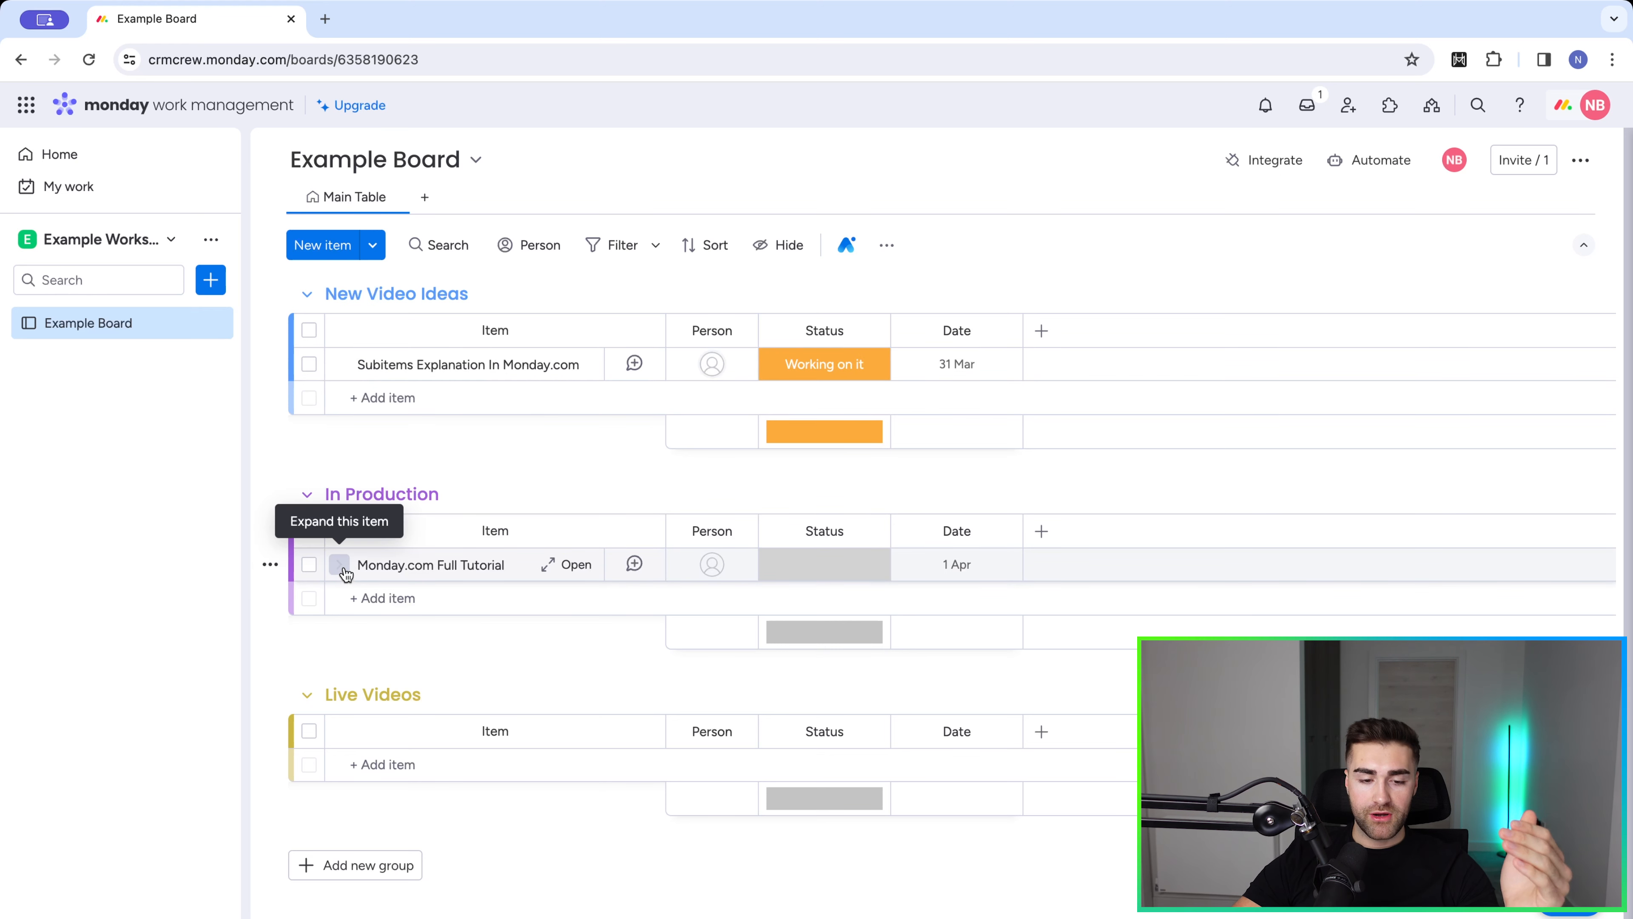
Expand the Monday.com Full Tutorial item and add a subitem named "Edit Video".
left_click(339, 565)
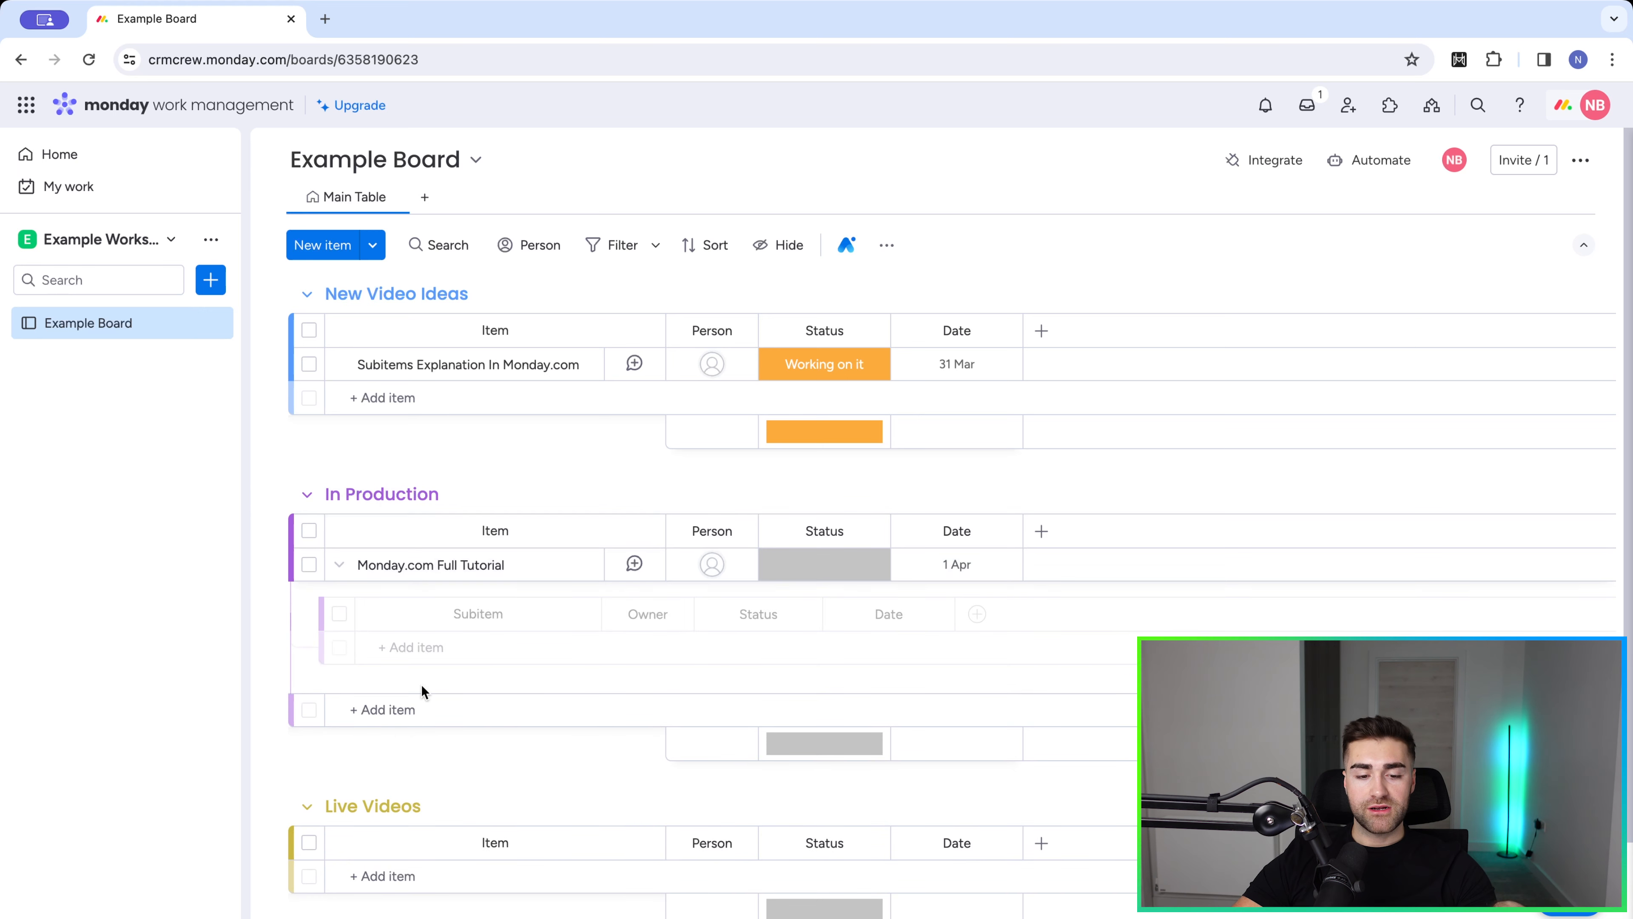
left_click(411, 649)
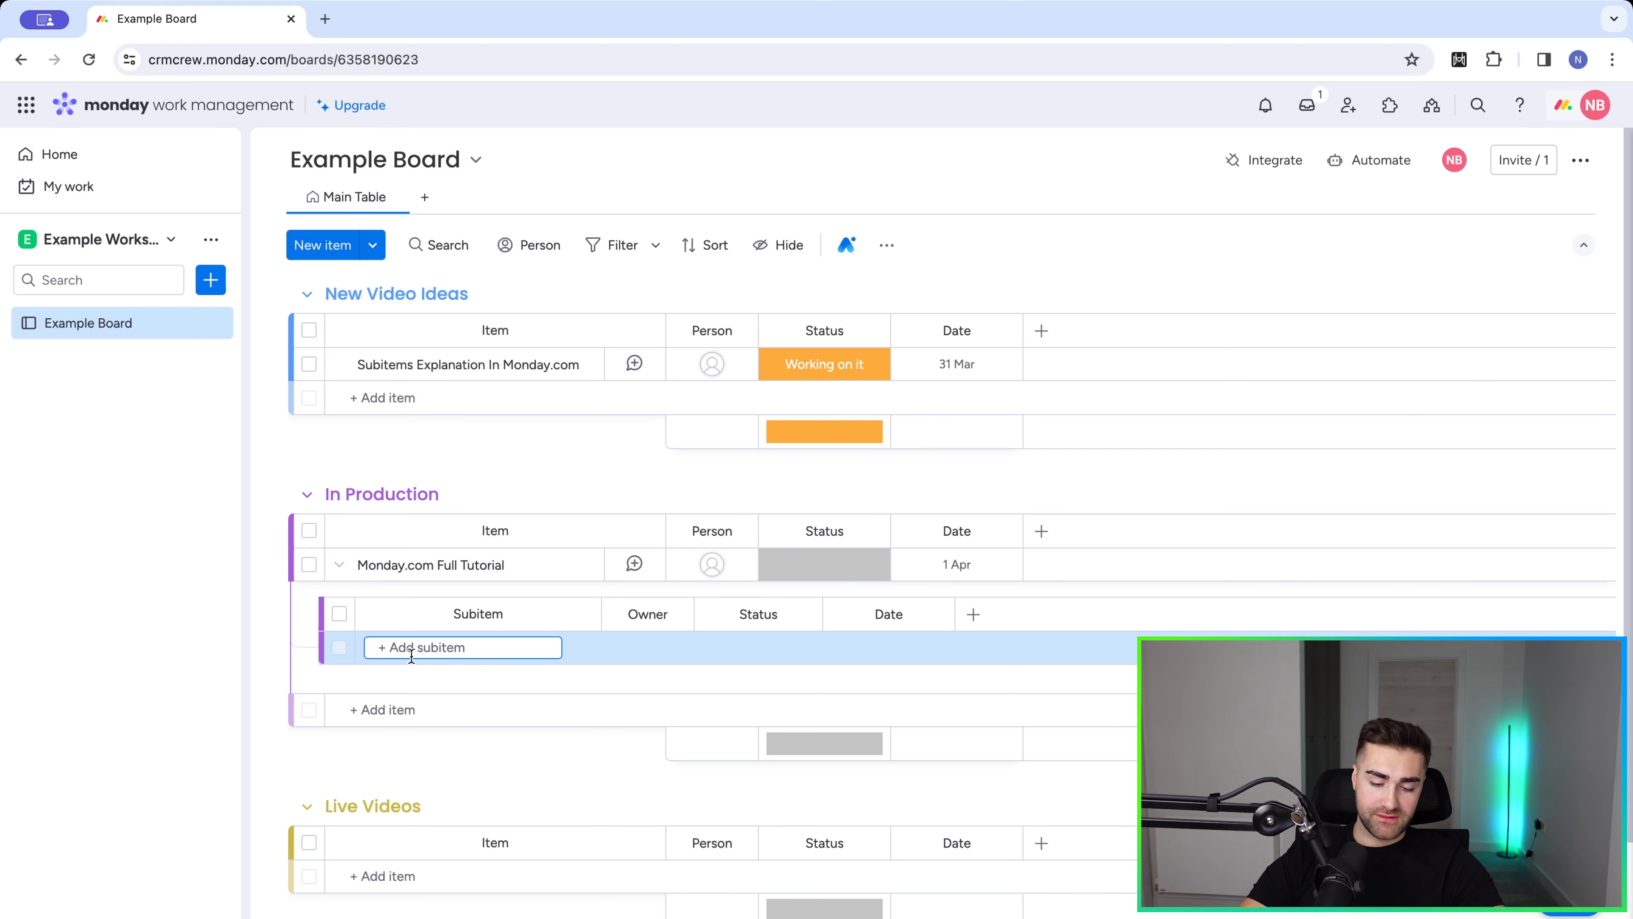
type("Edit ")
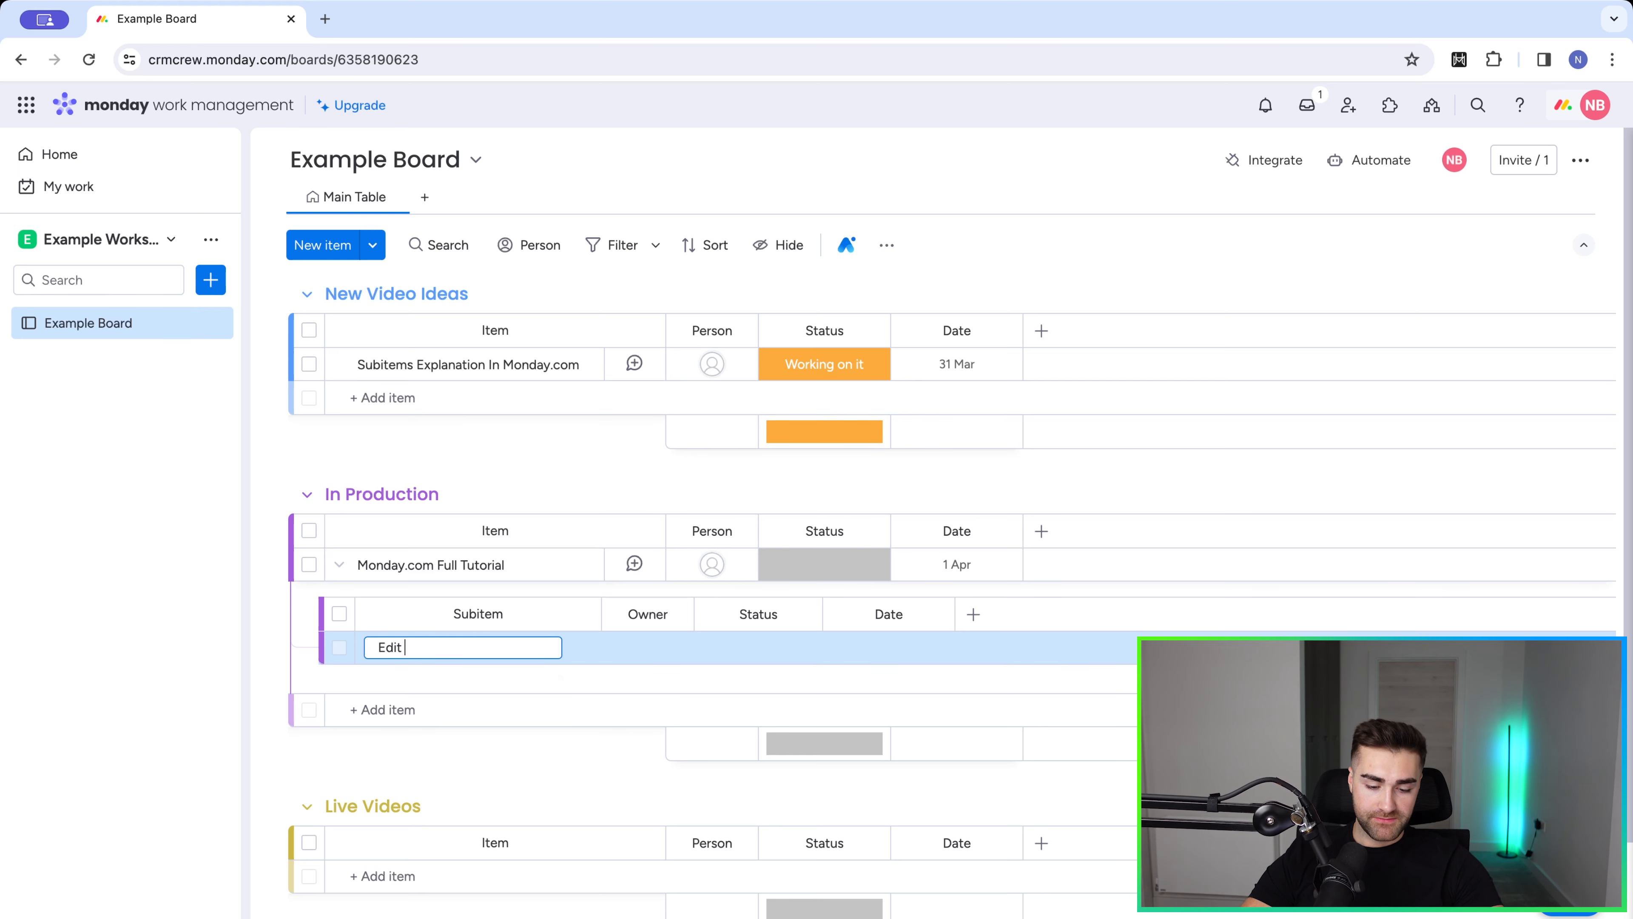
type("Video")
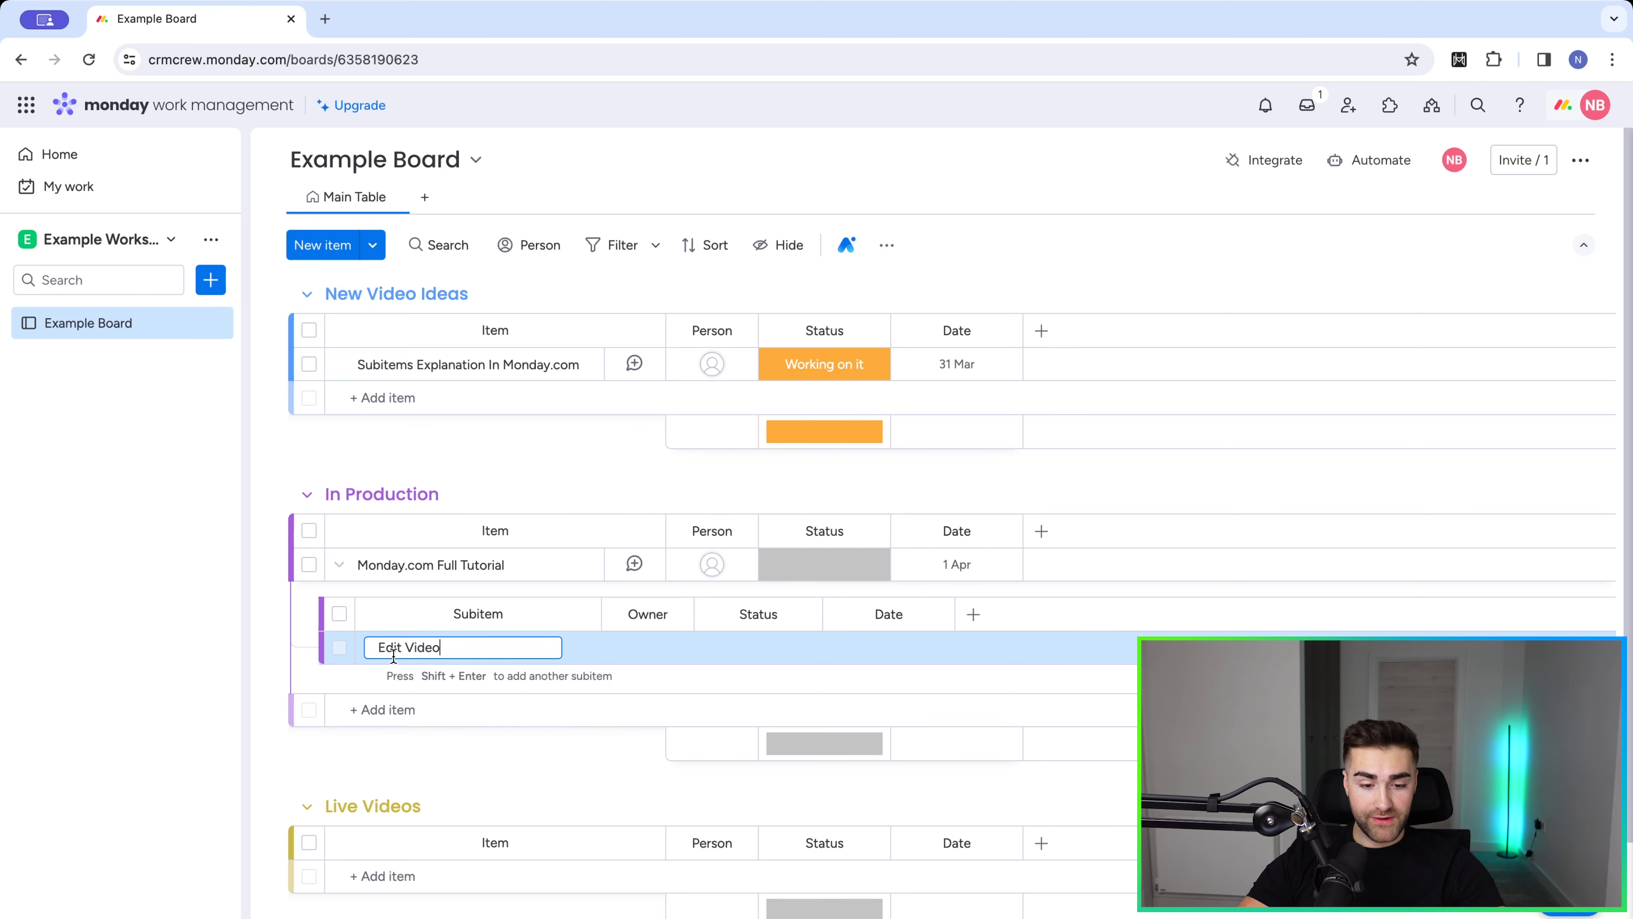
key("Return")
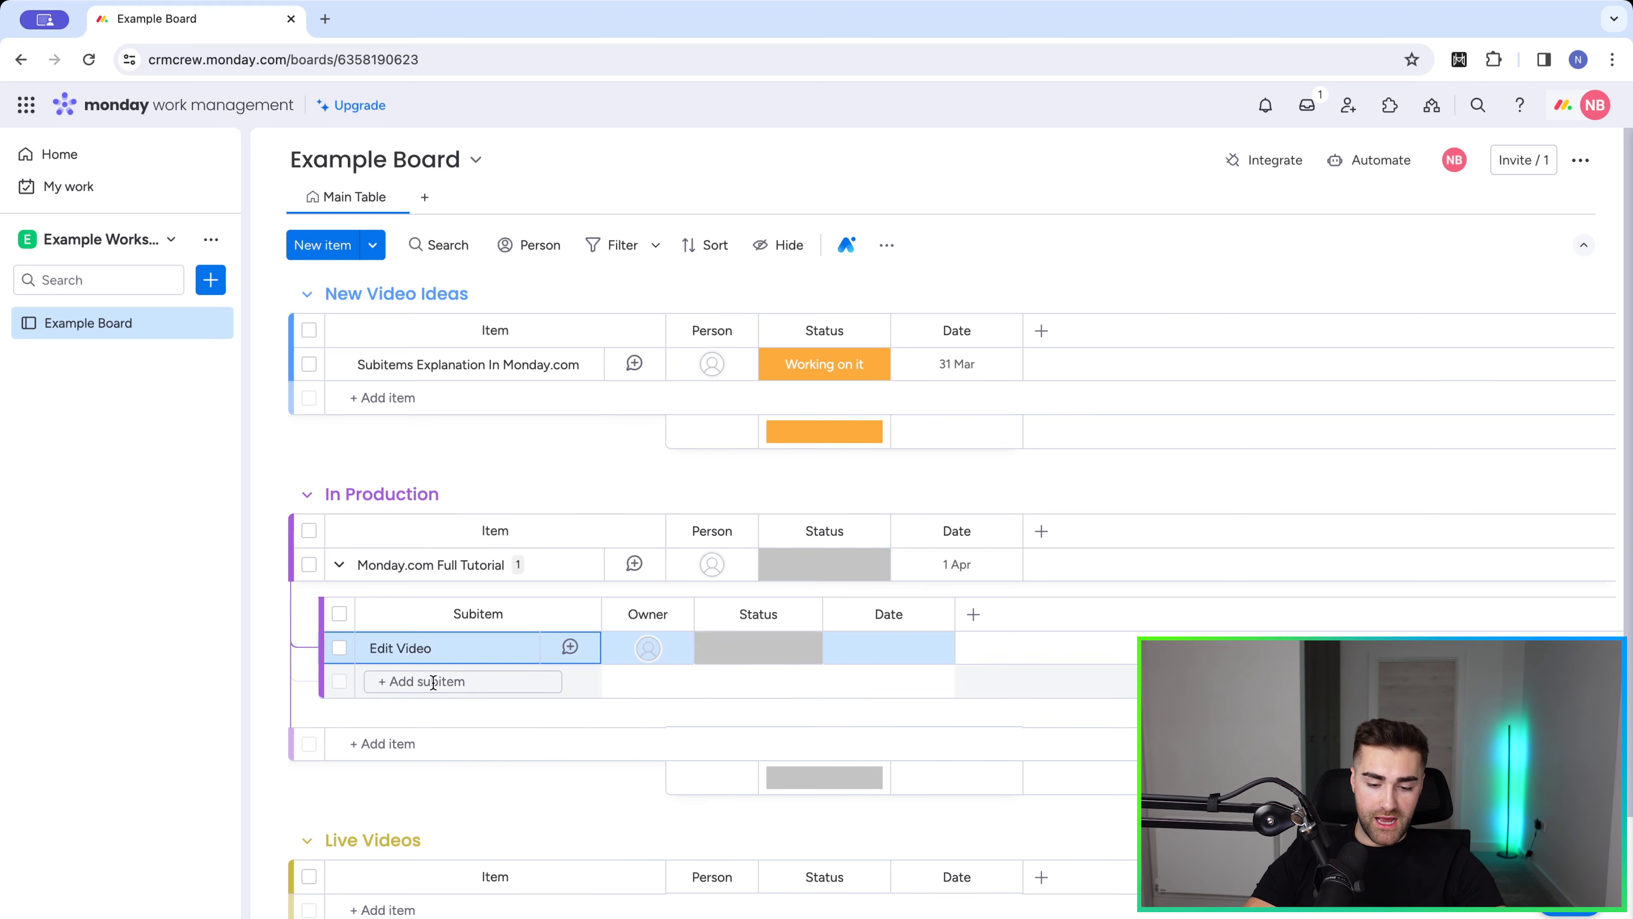
Add two more subitems named "Upload Video" and "Title Video" below Edit Video.
left_click(433, 681)
type("Upload Video")
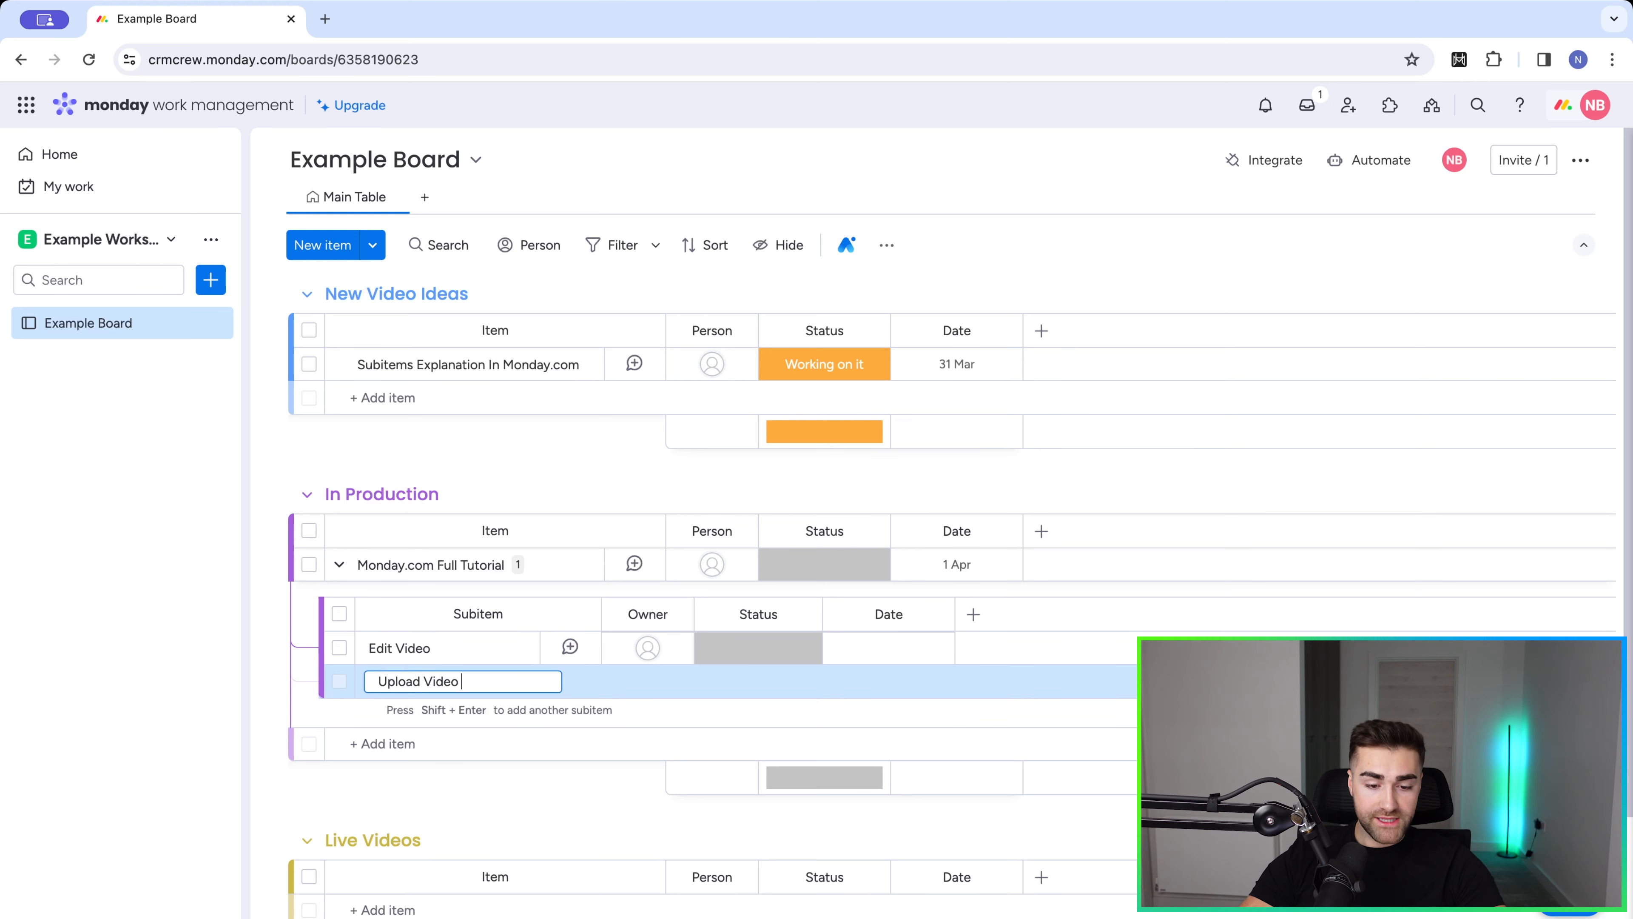
key("Return")
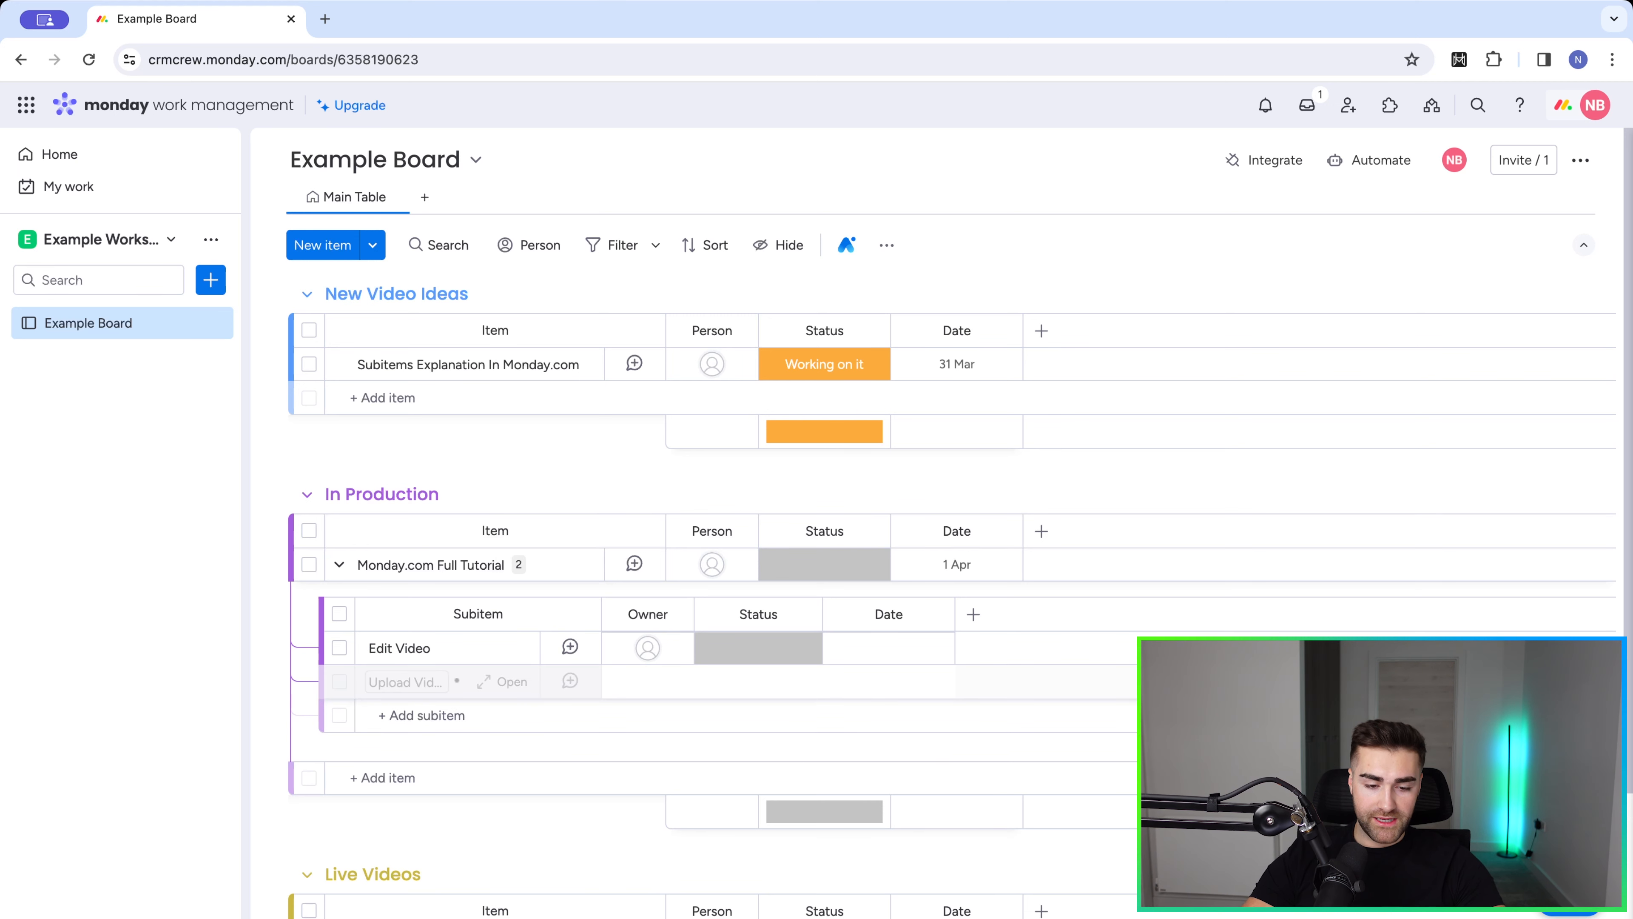
left_click(429, 713)
type("Title Video")
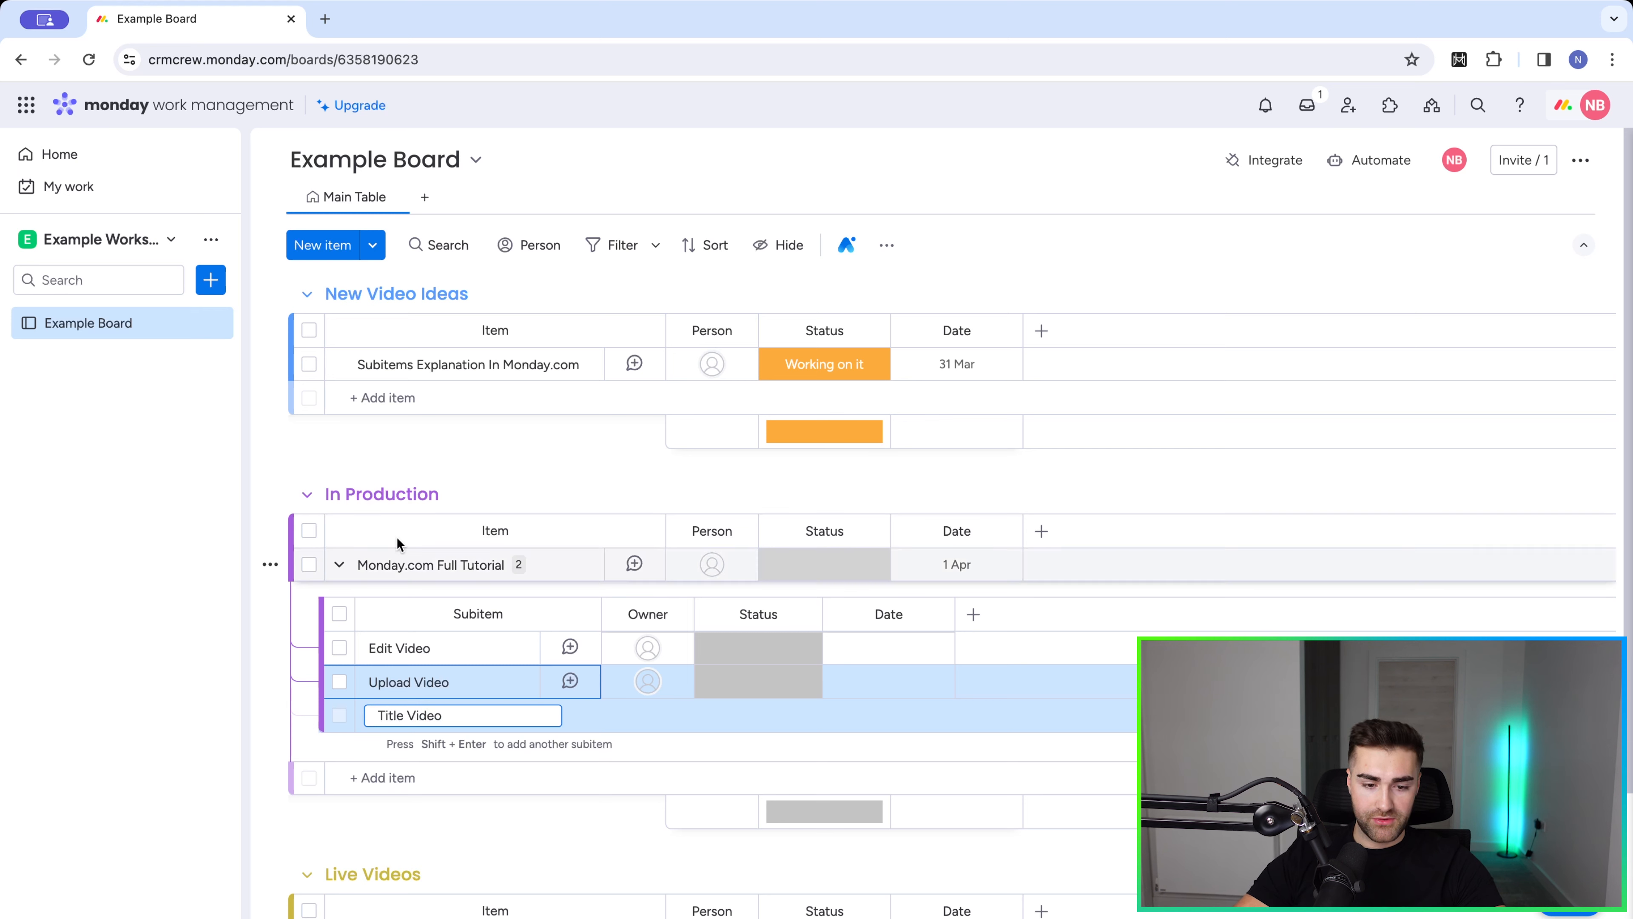
key("Return")
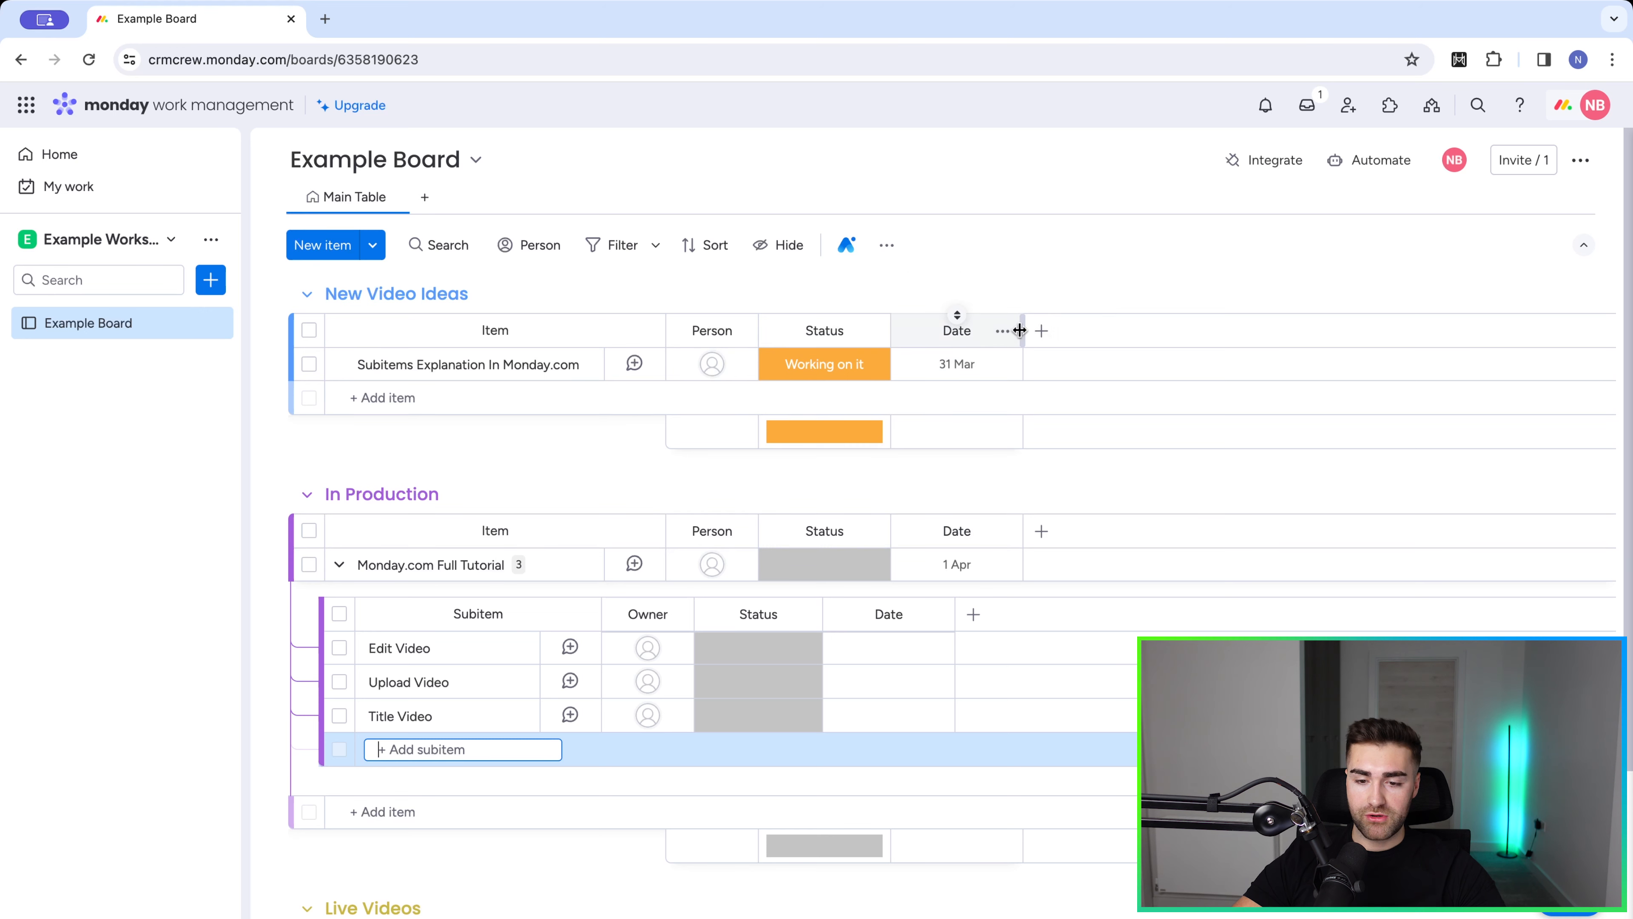
Browse the full catalogue of column types and add a Text column to the board after the Date column.
left_click(1040, 333)
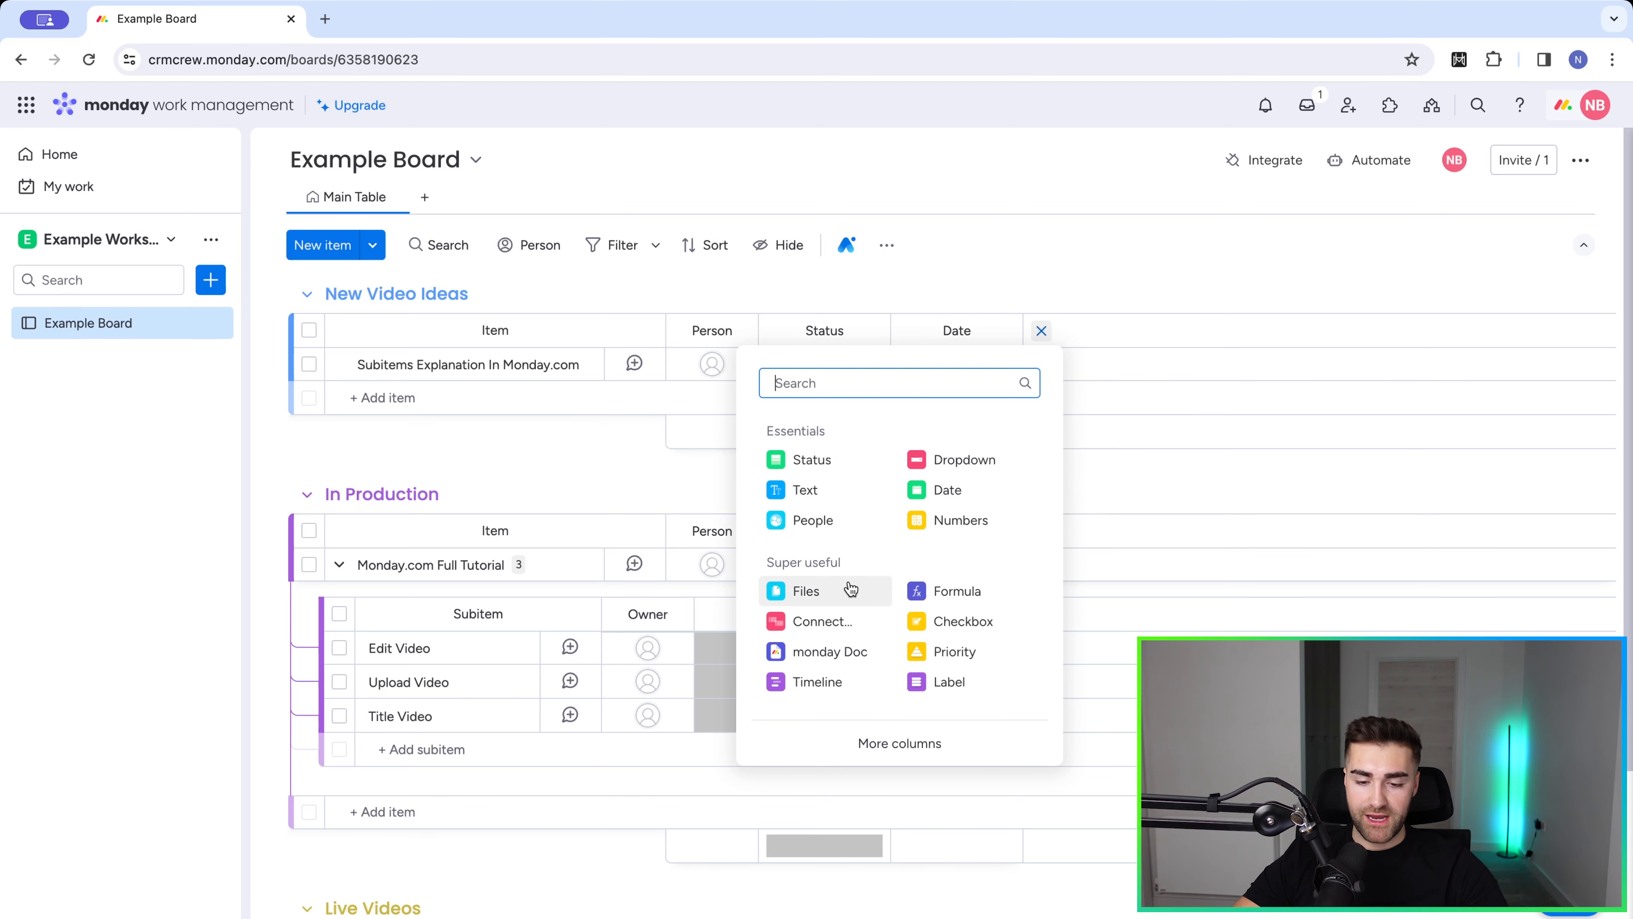
left_click(876, 741)
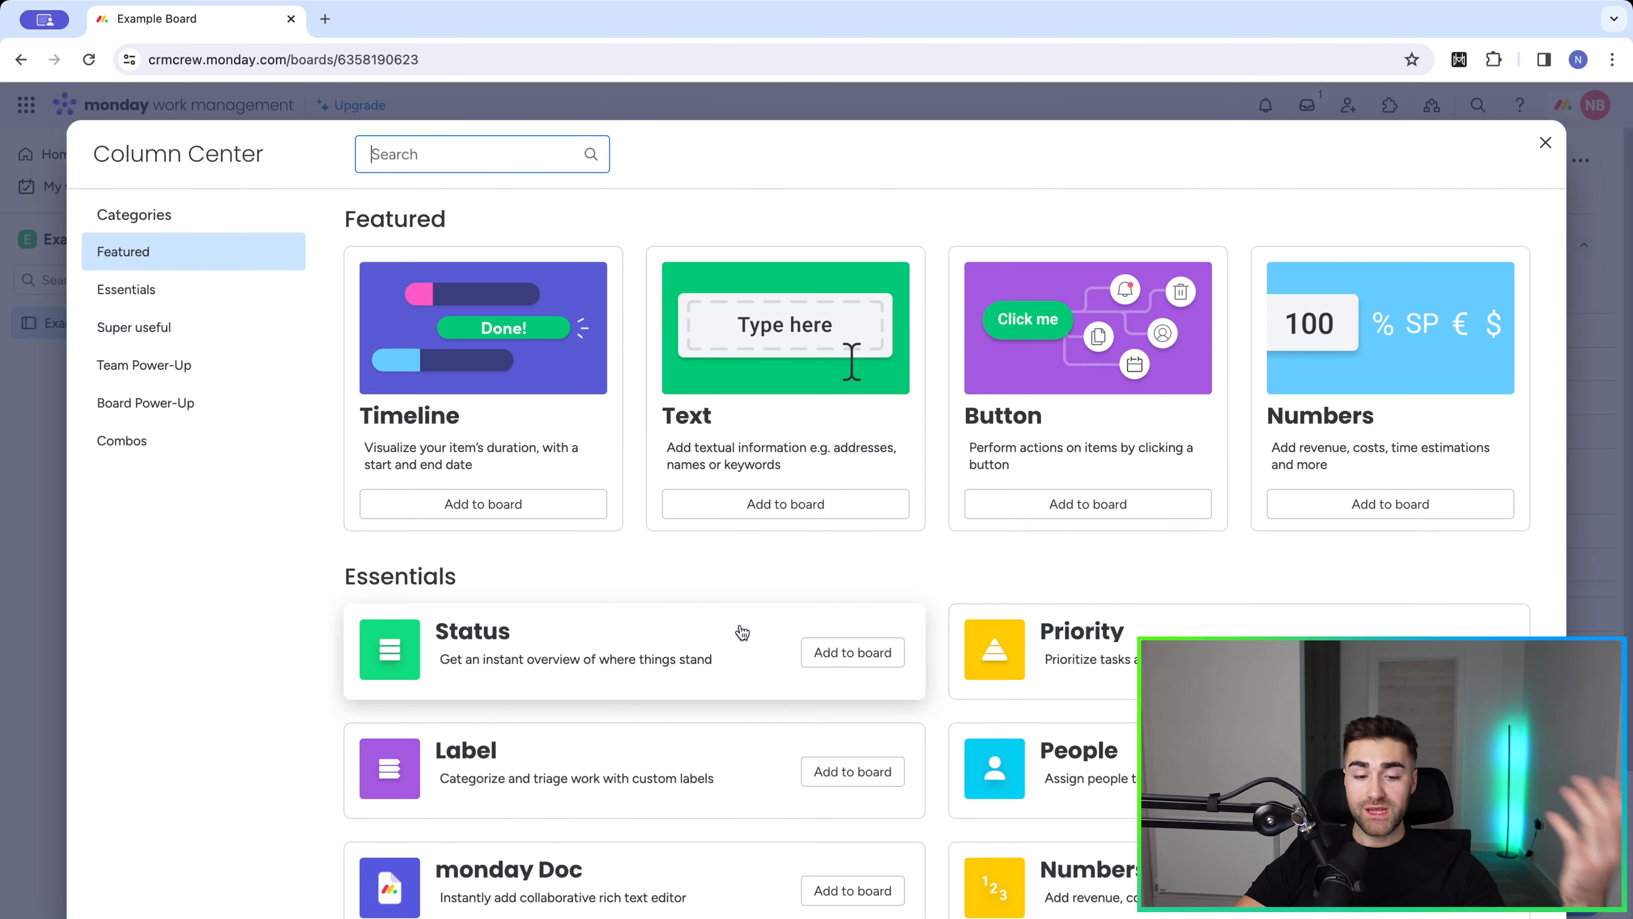
scroll(740, 628, "down", 8)
scroll(740, 628, "down", 3)
scroll(747, 612, "up", 7)
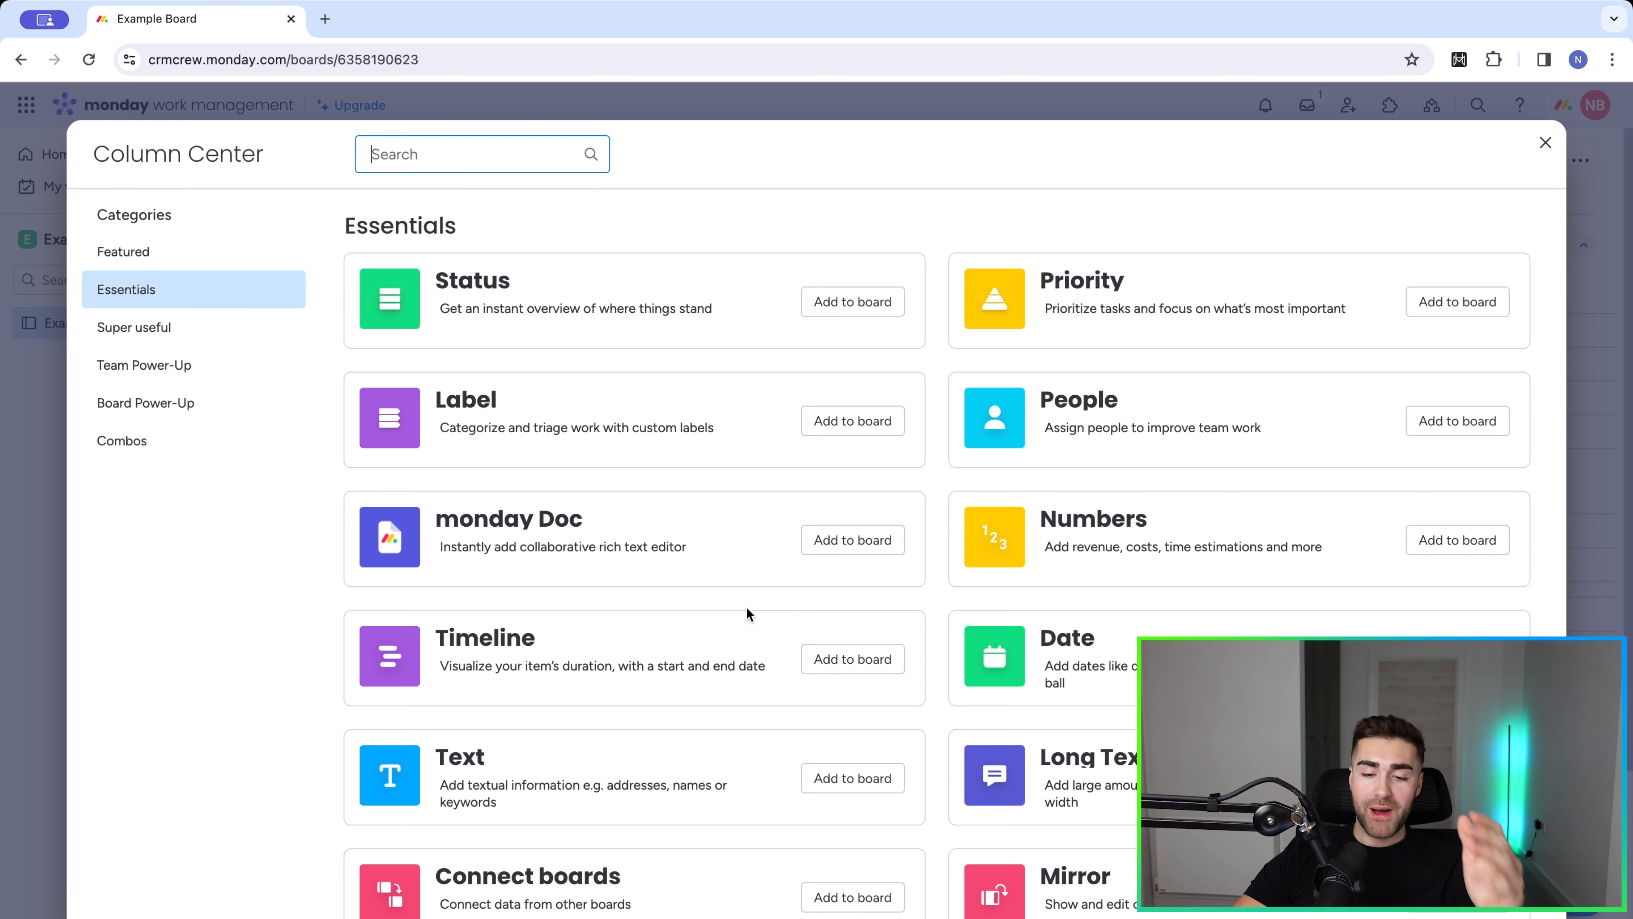
scroll(747, 609, "down", 2)
scroll(746, 606, "down", 5)
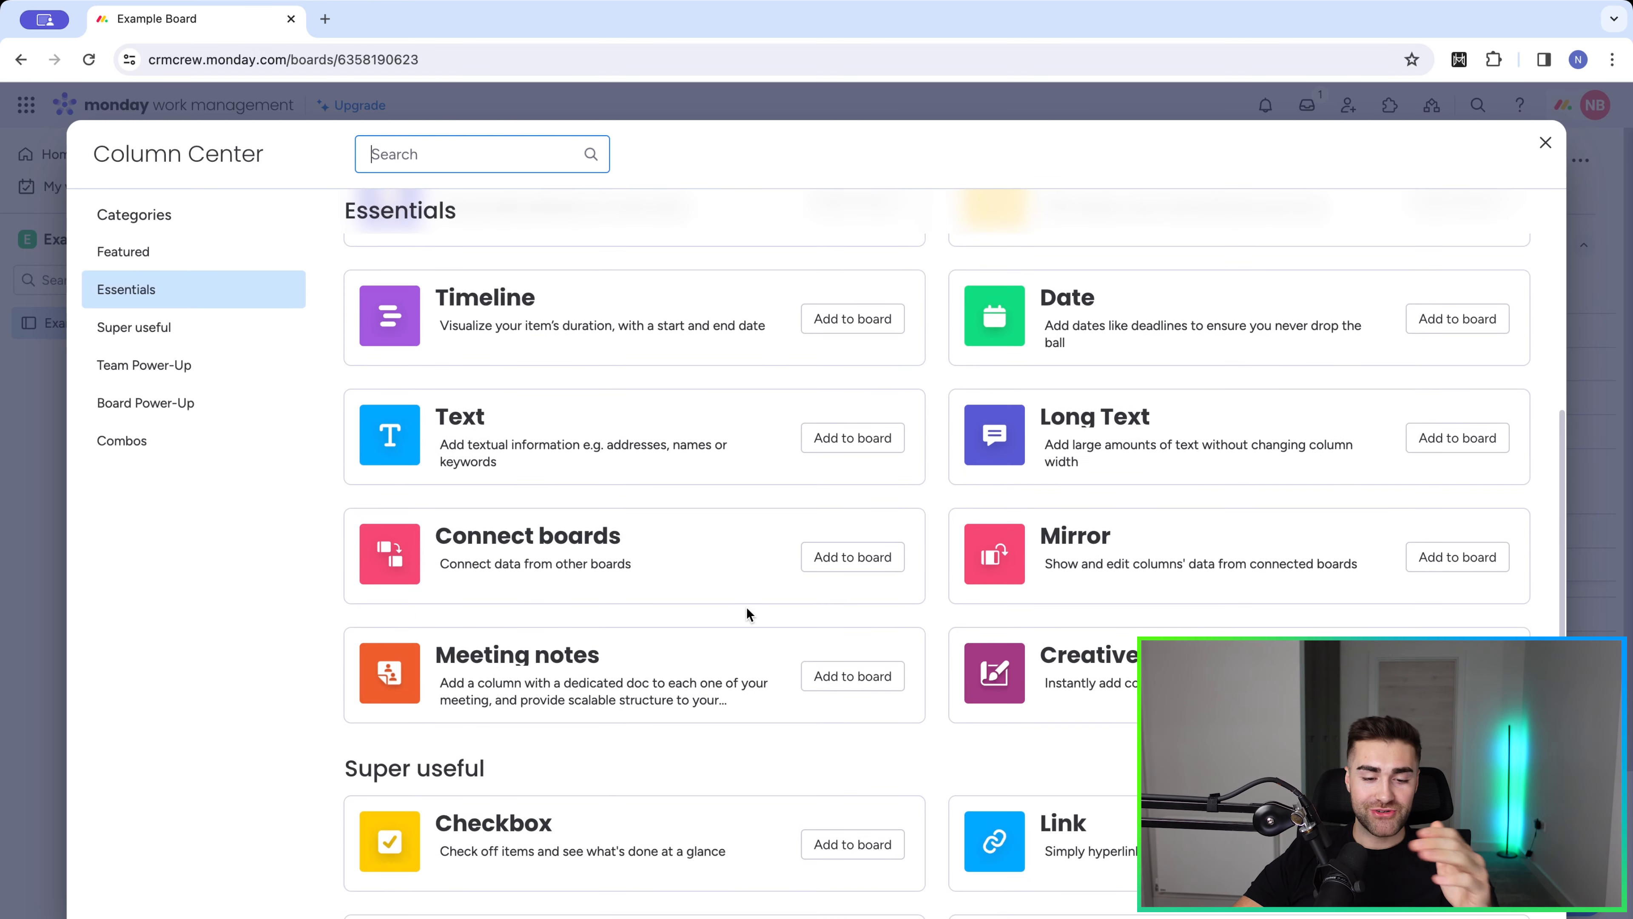
scroll(746, 606, "down", 8)
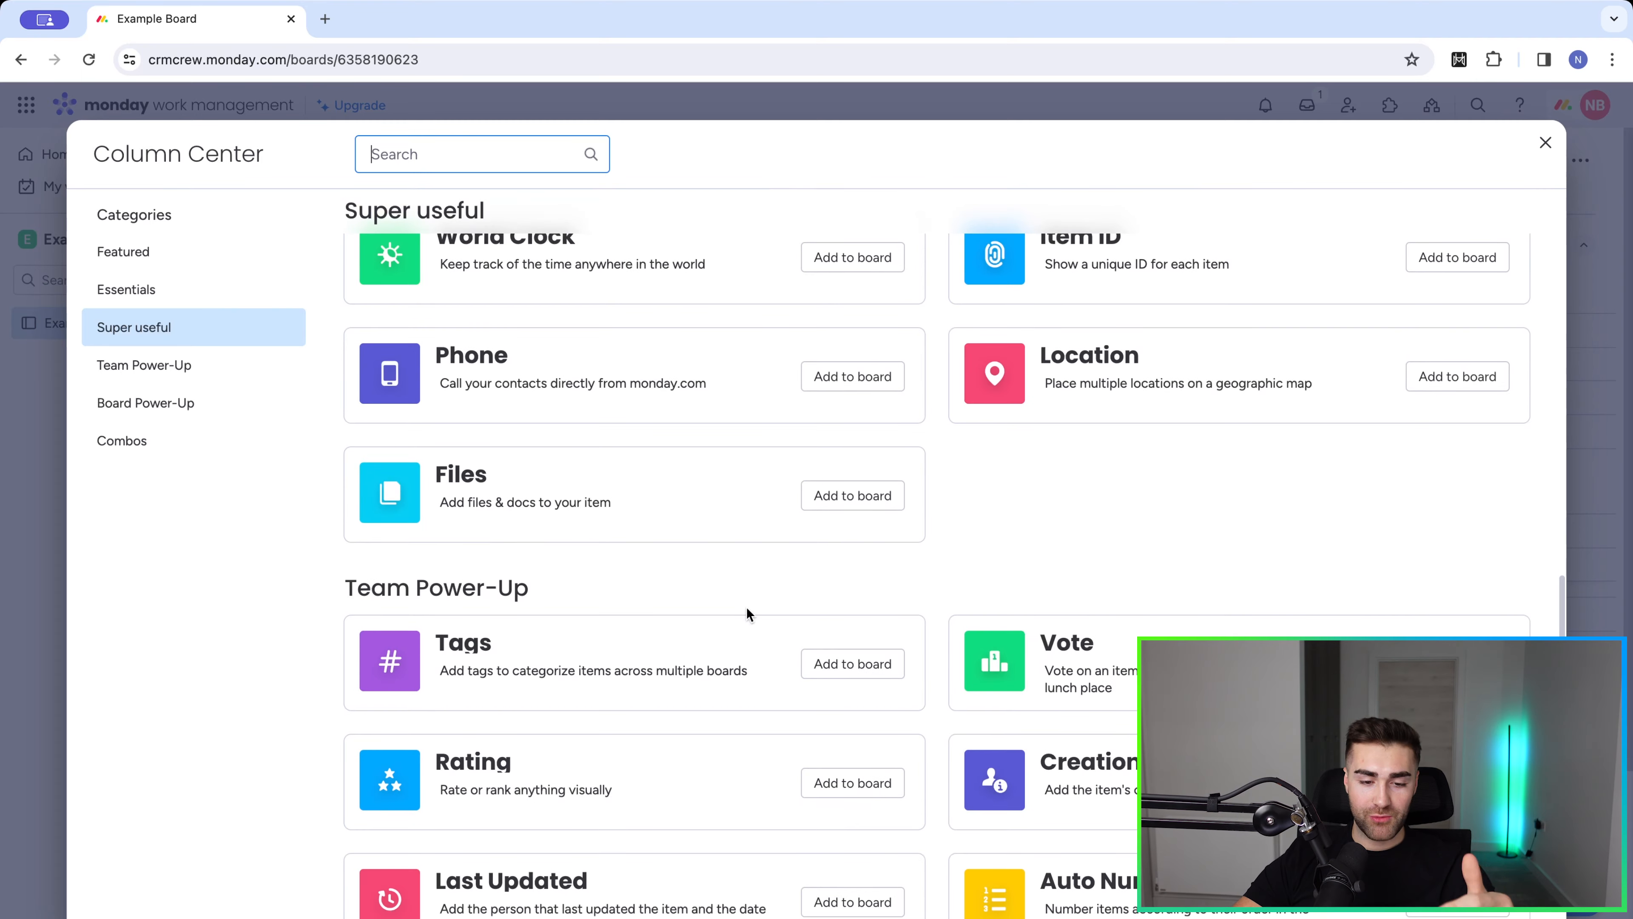
scroll(747, 606, "down", 5)
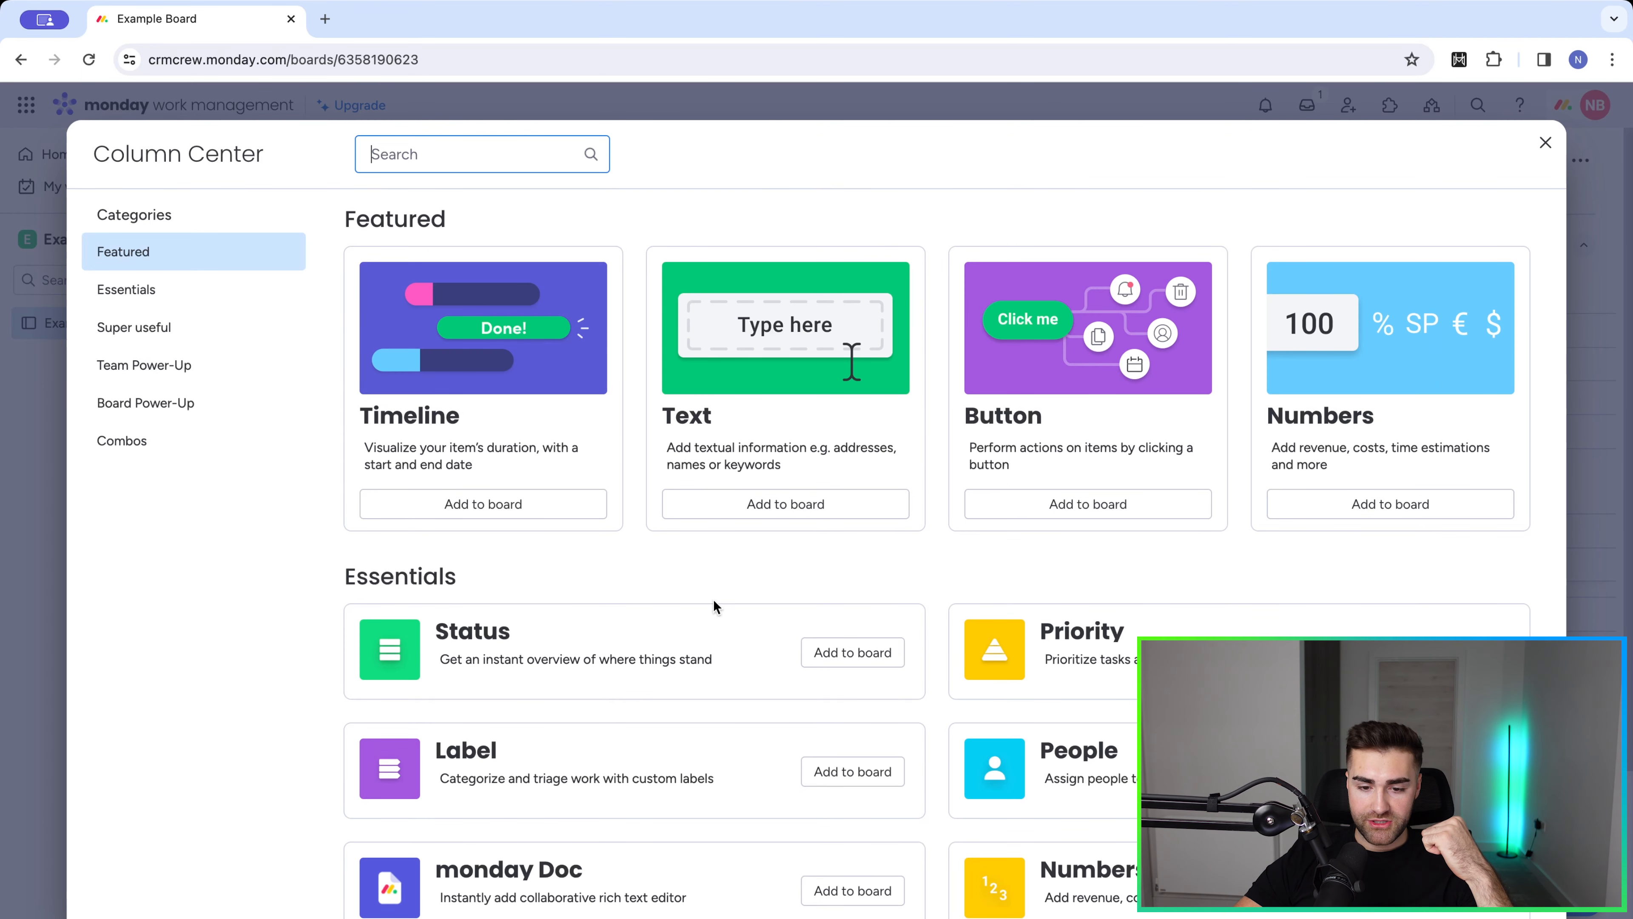
left_click(741, 509)
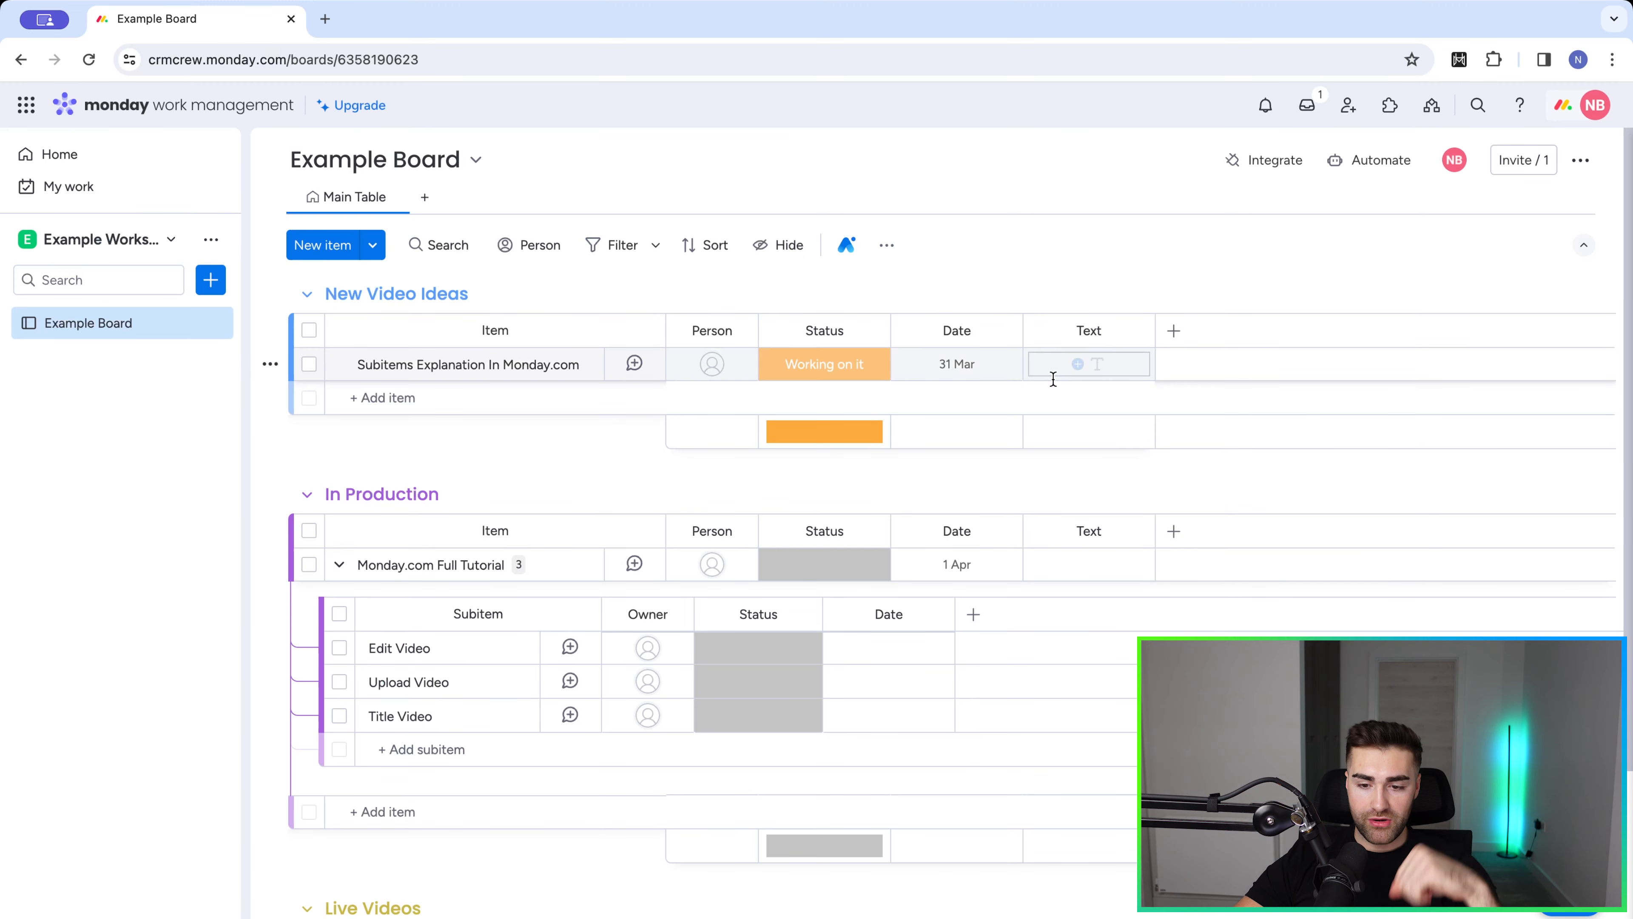
Rename the new Text column to "Title Idea".
left_click(1050, 371)
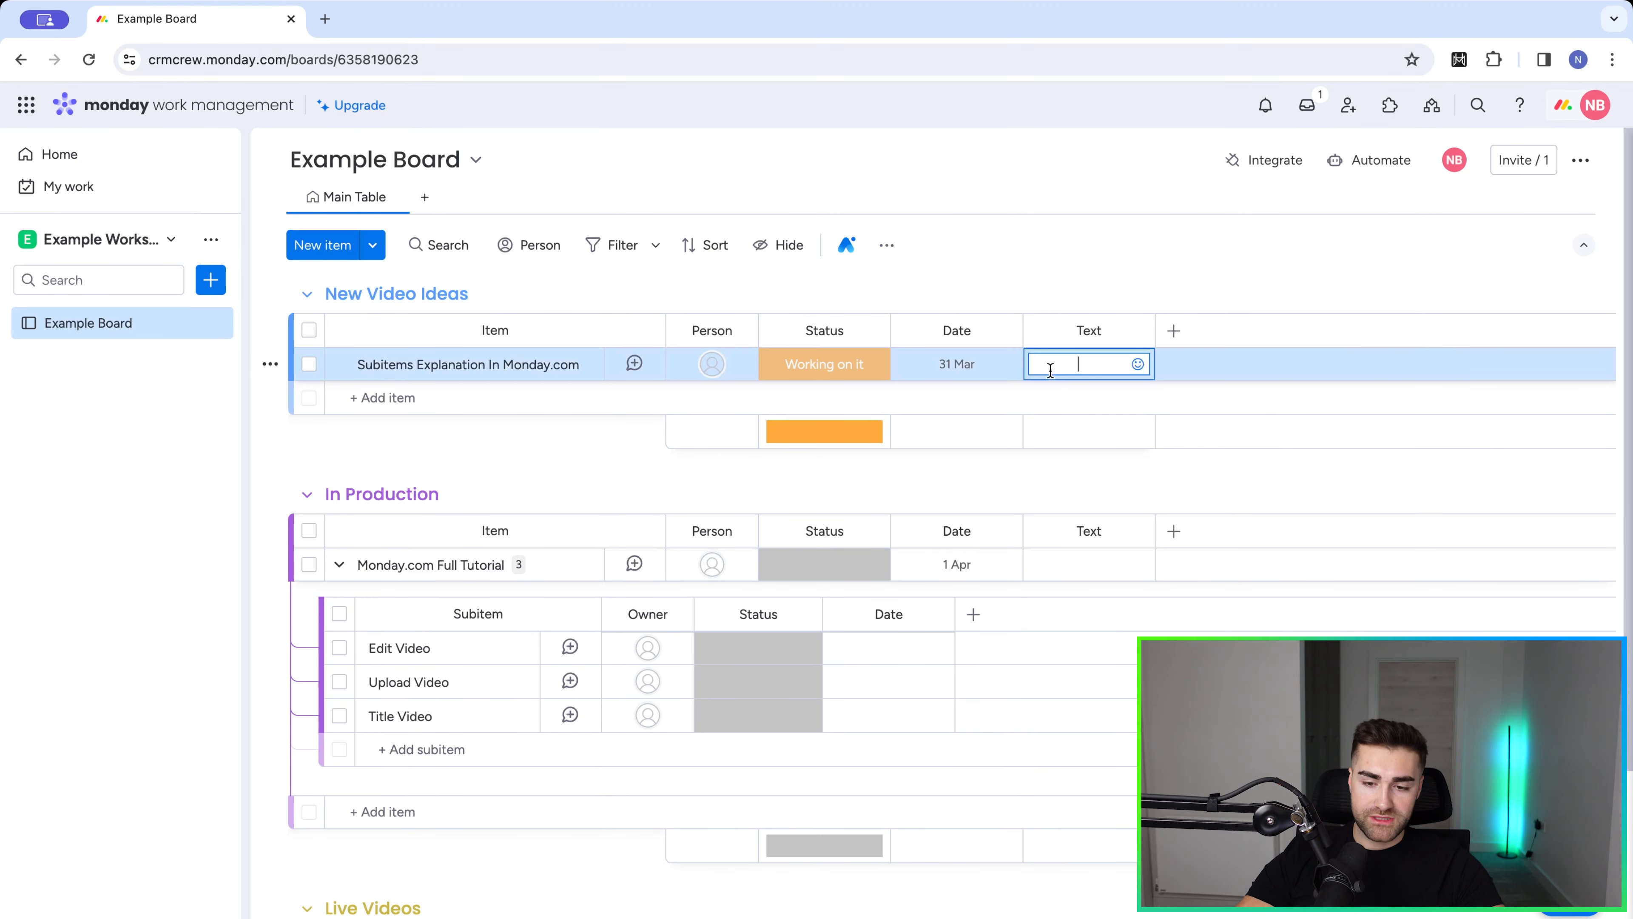
left_click(1080, 330)
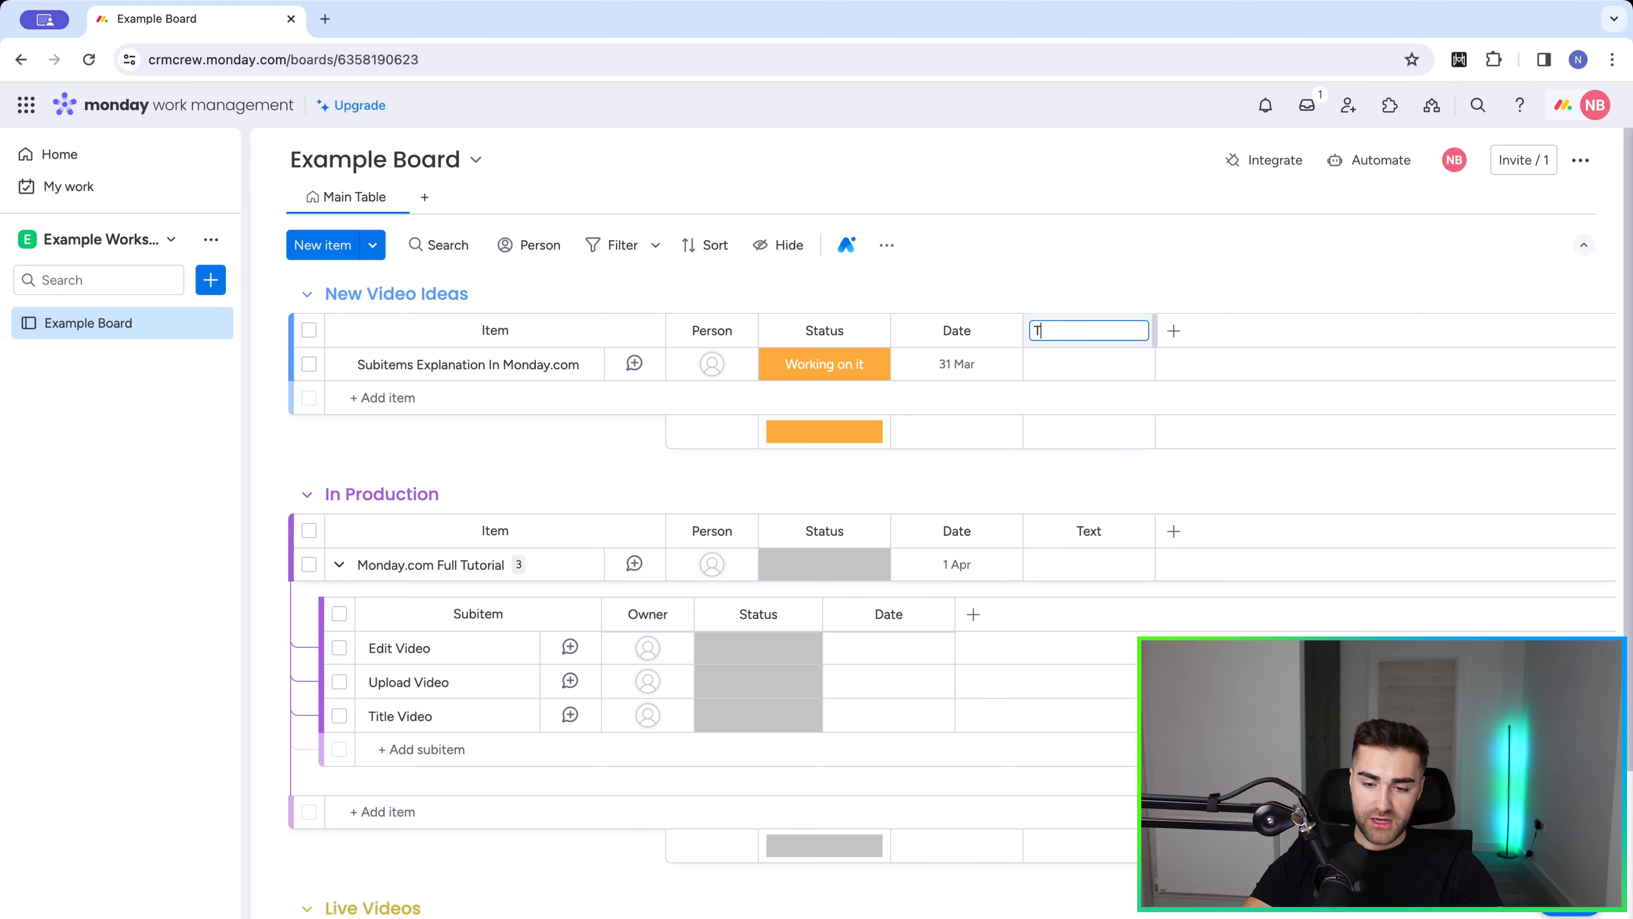
left_click(1063, 374)
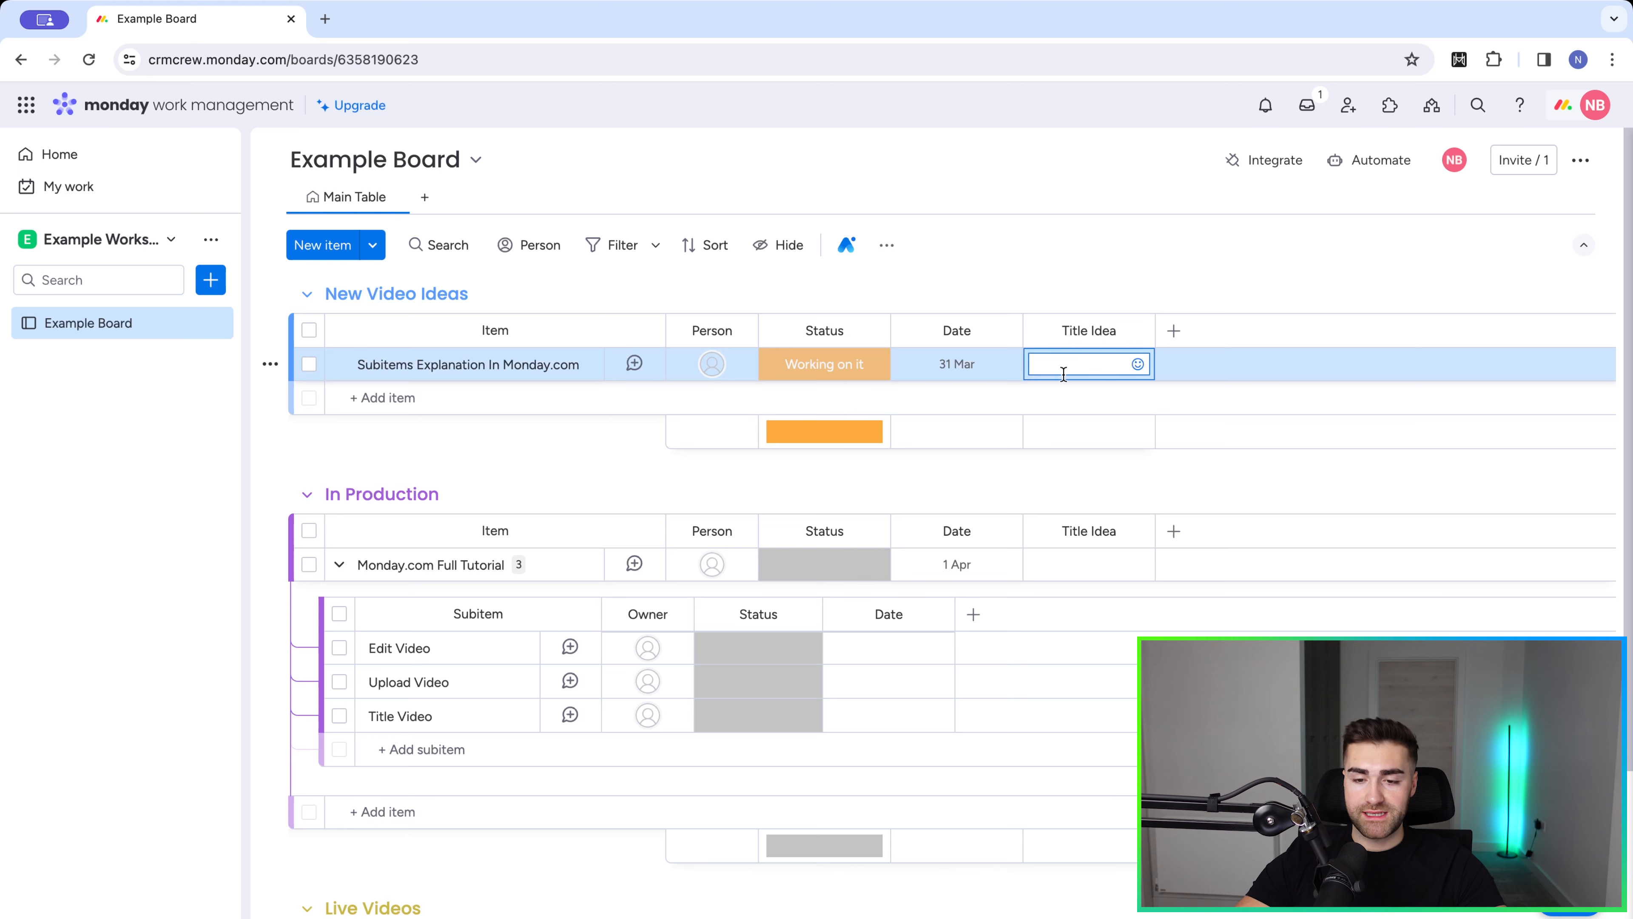
left_click(1176, 329)
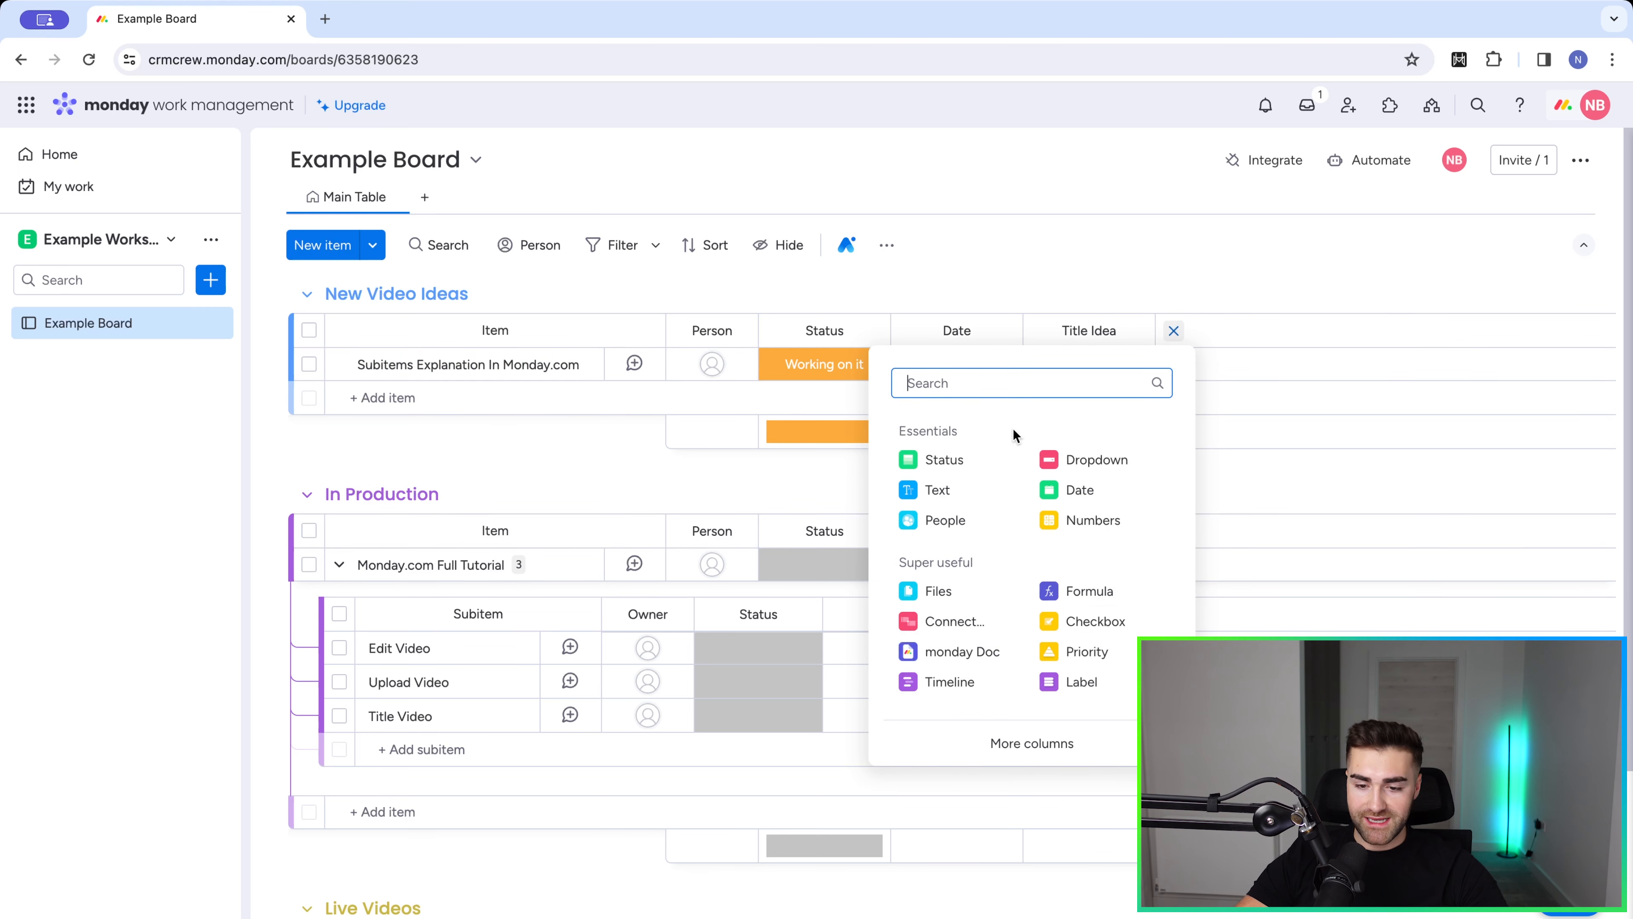
left_click(1111, 270)
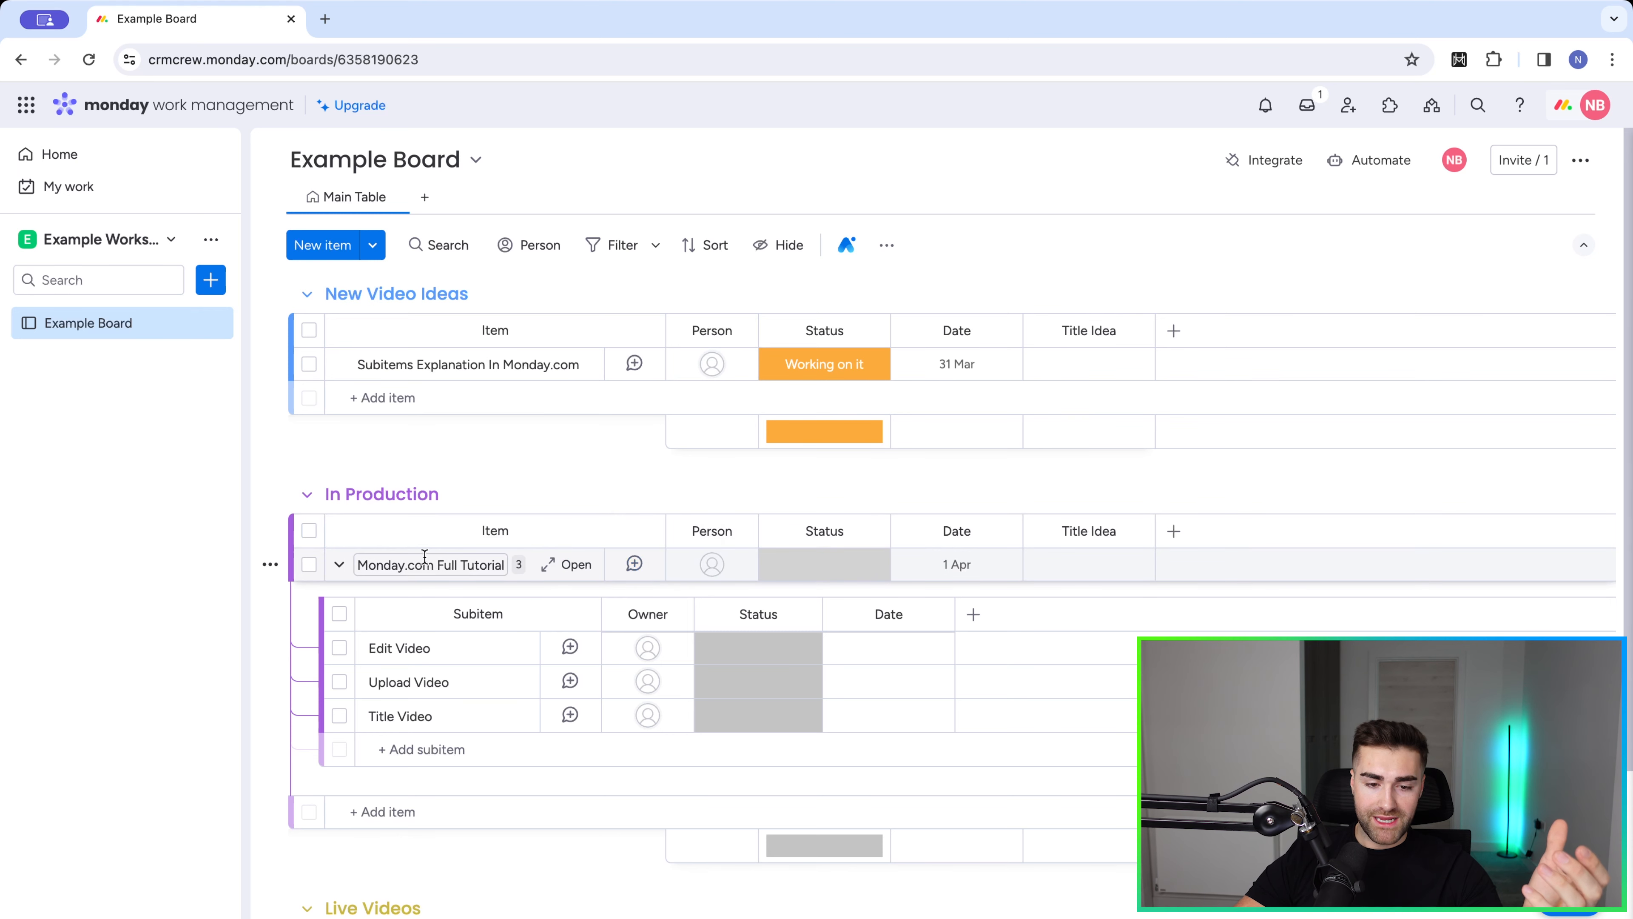
Start an update on the Monday.com Full Tutorial item reading "I have filmed and uploaded the video".
left_click(635, 565)
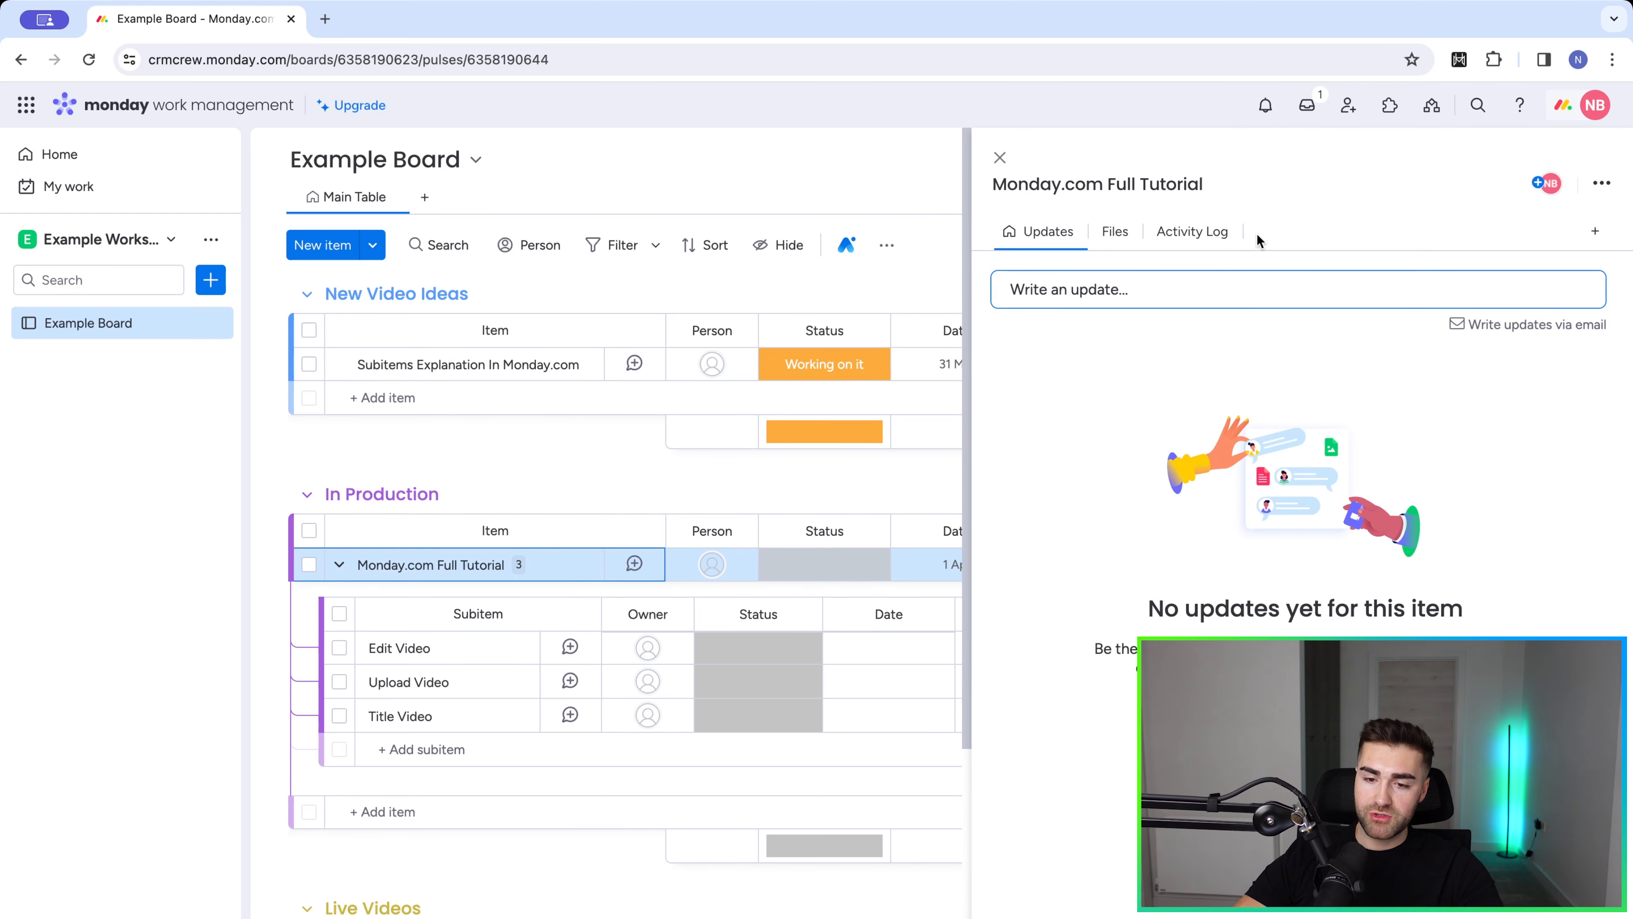
left_click(1090, 287)
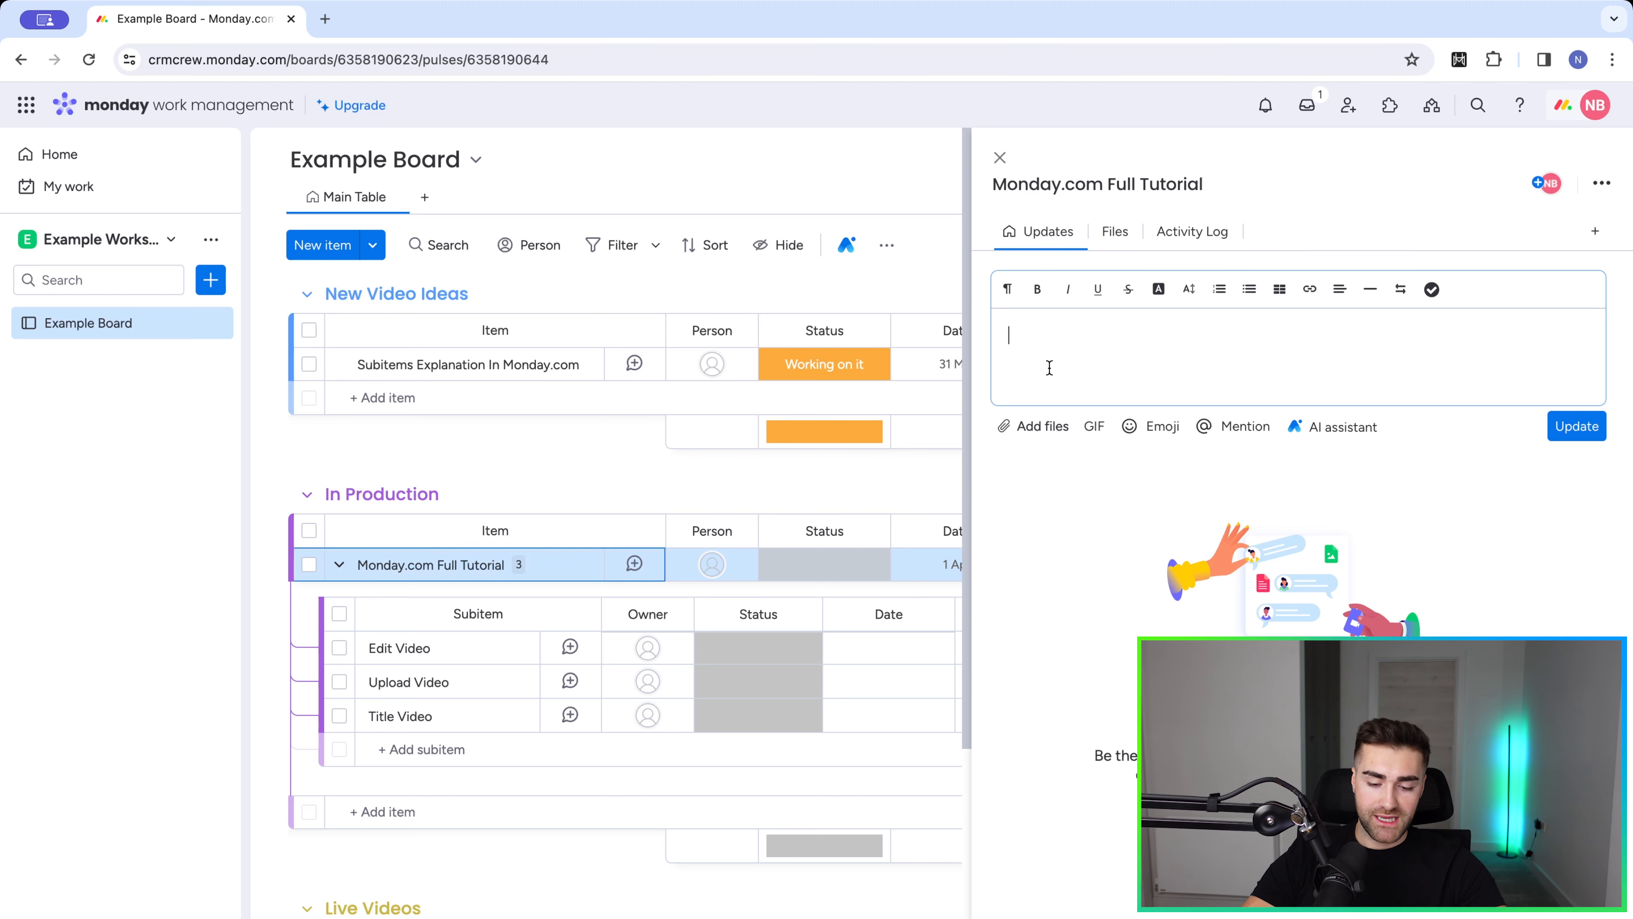
type("fi")
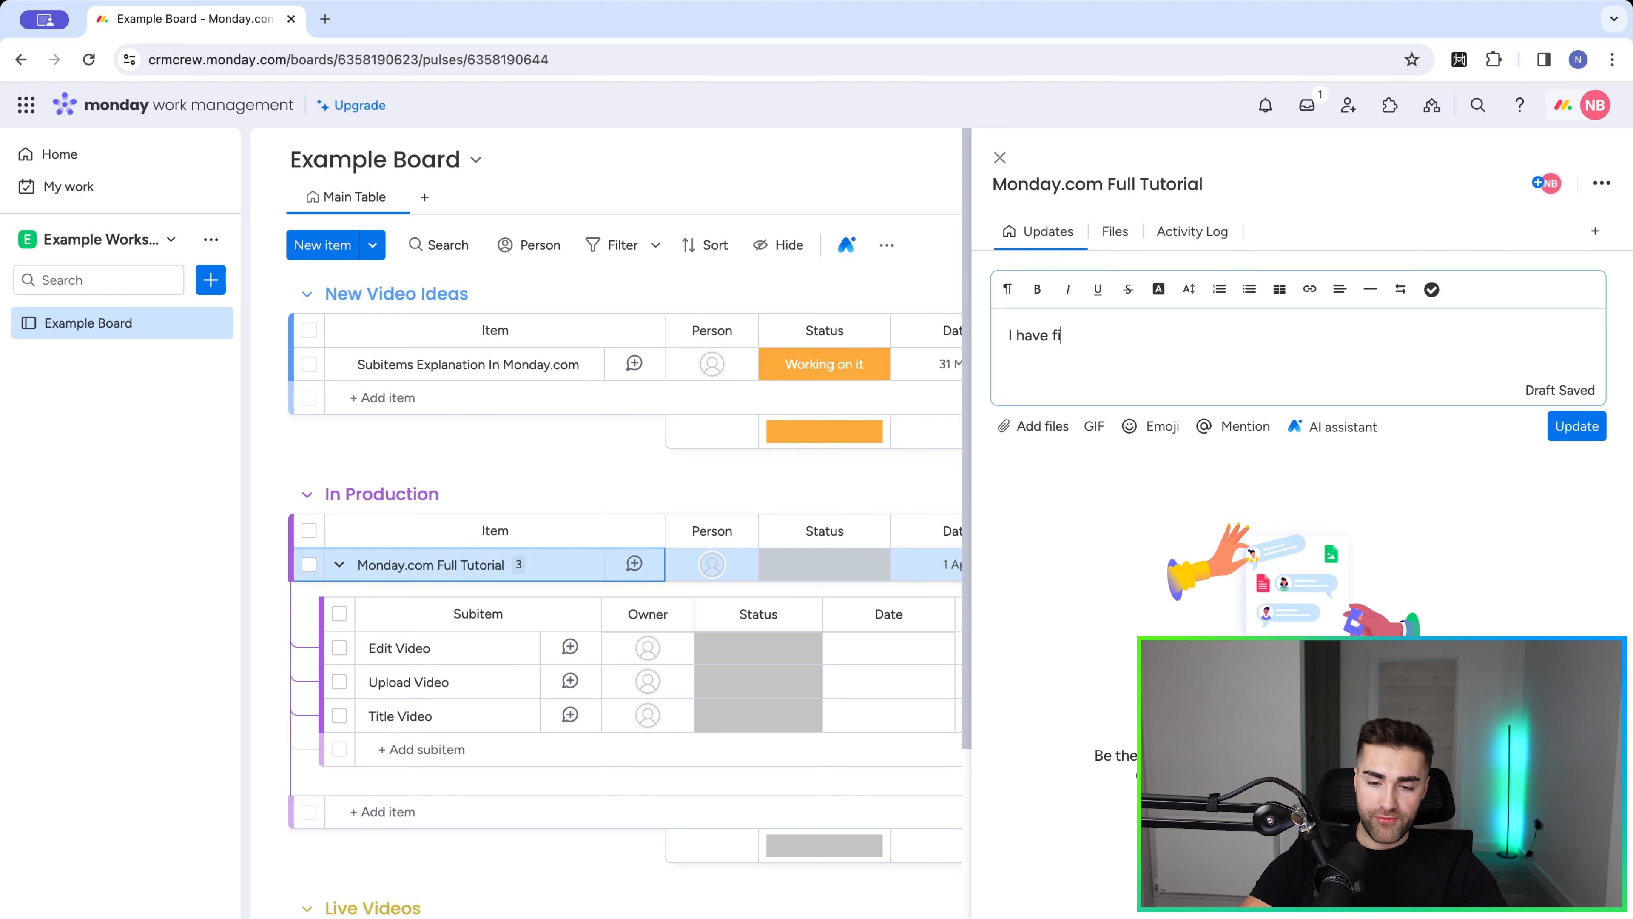
type("lmed and uploade")
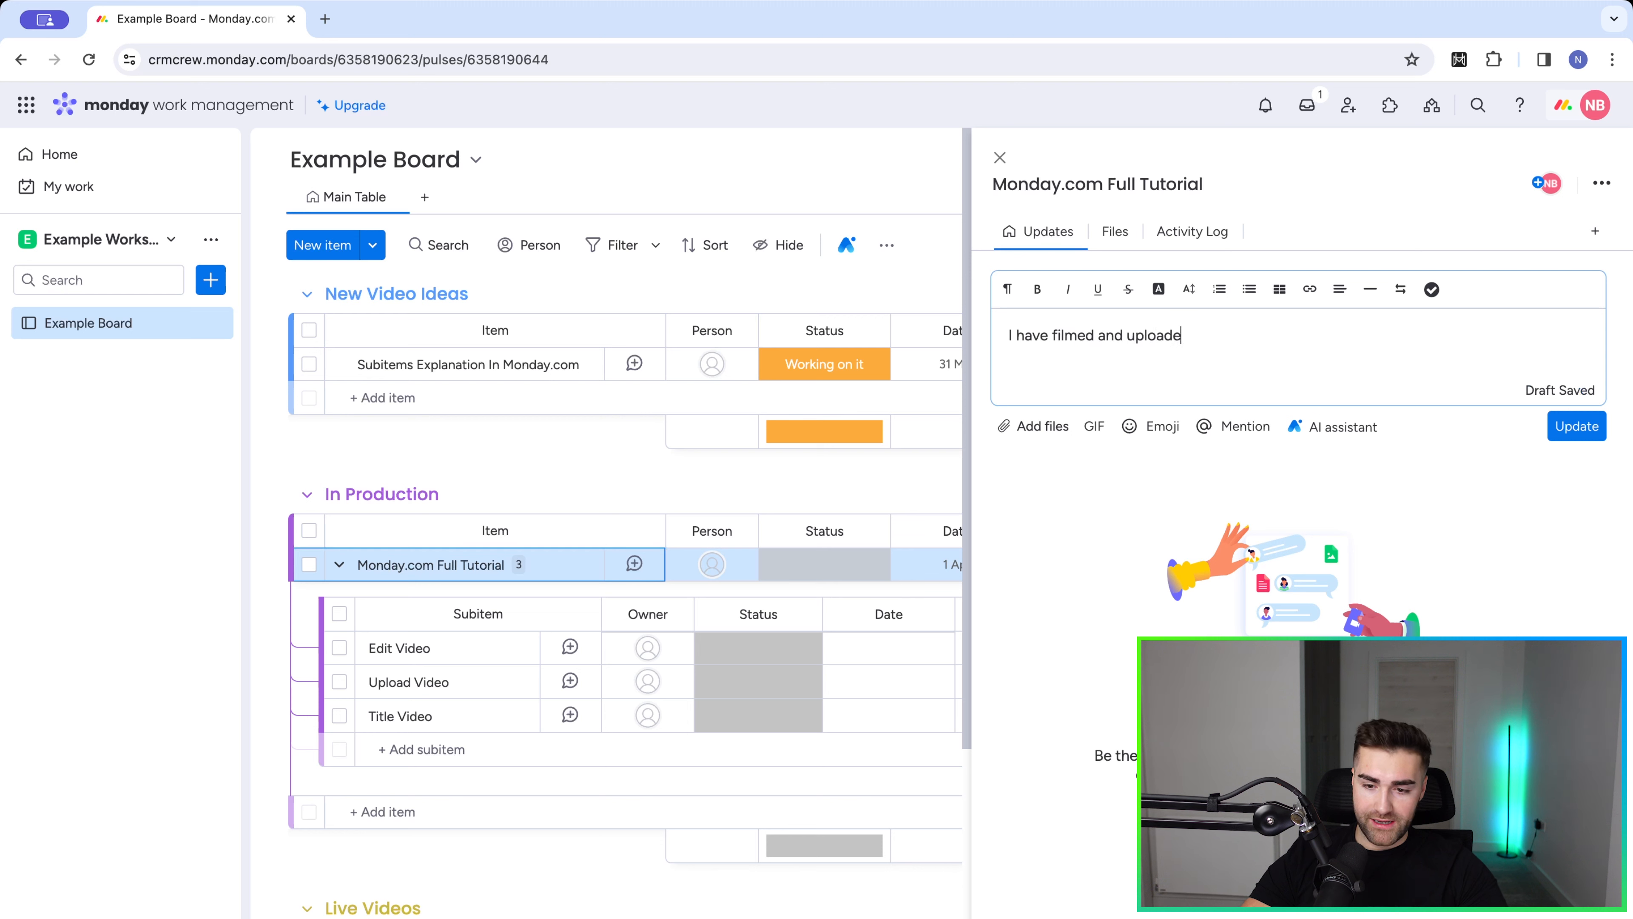
type("d the video")
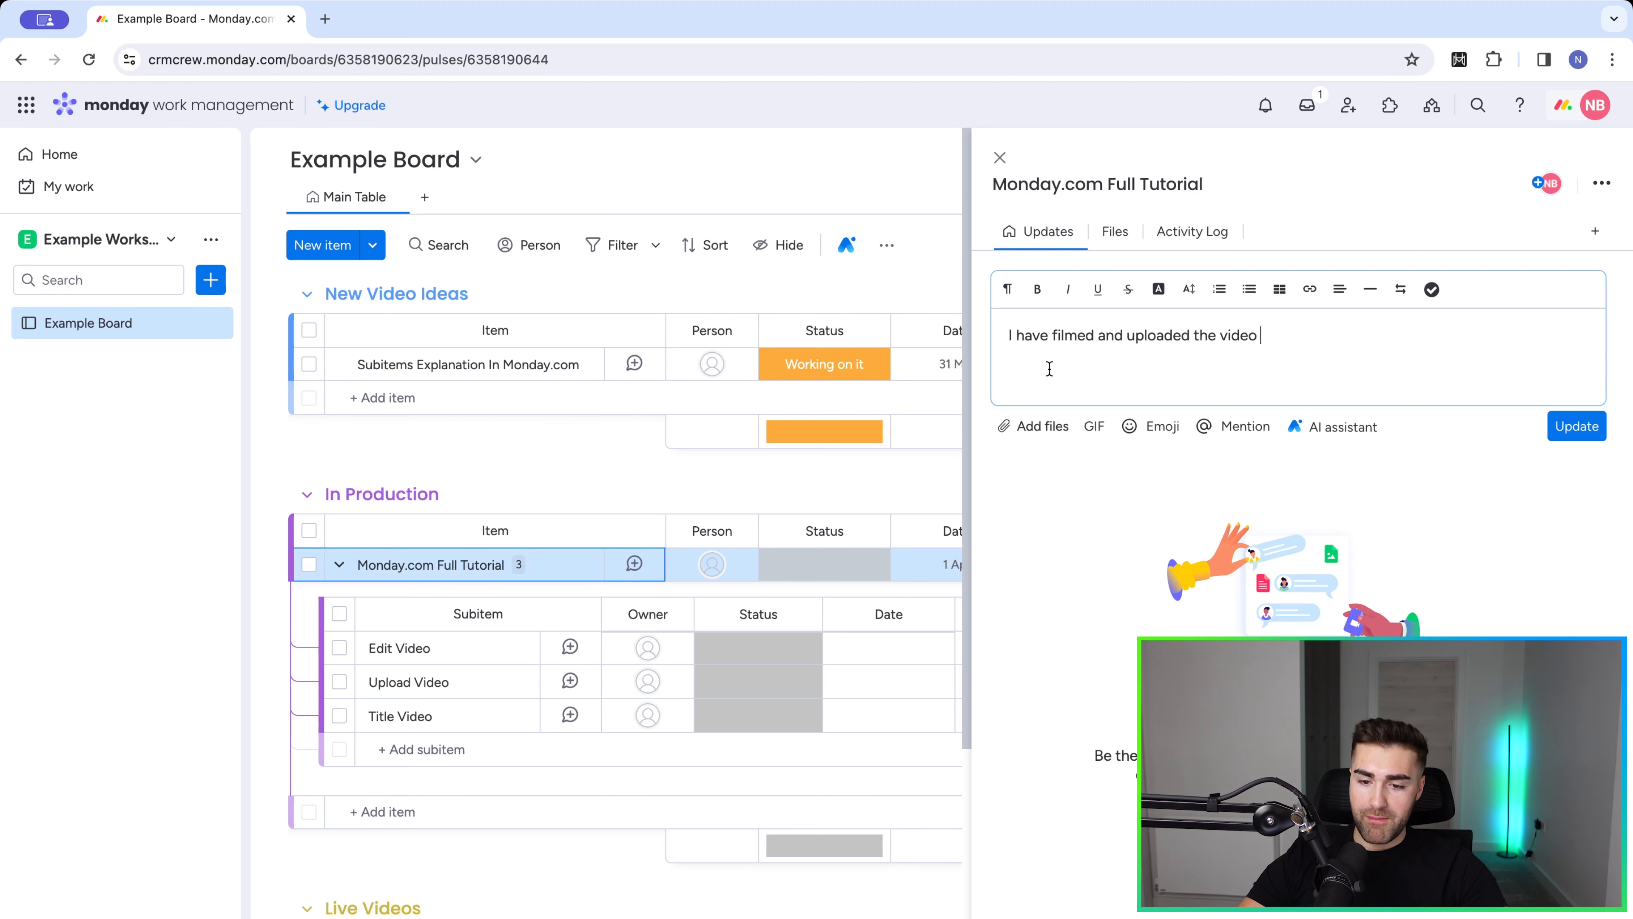
Search the emojis for "finish" and add the chequered flag to the end of the update text.
left_click(1152, 425)
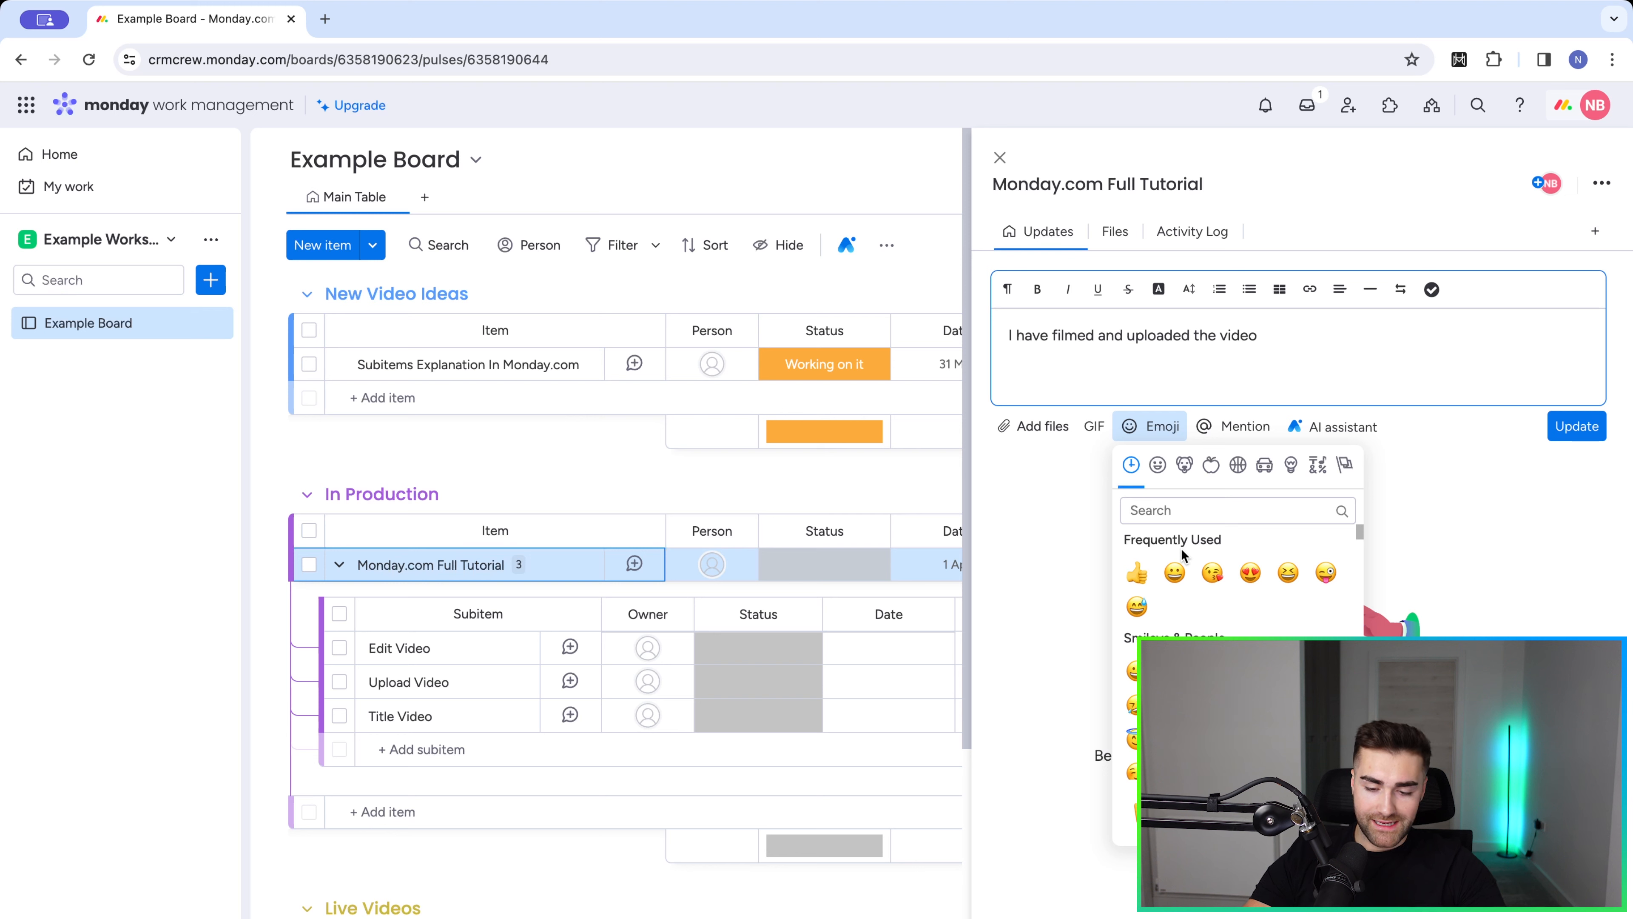
left_click(1161, 502)
type("gf")
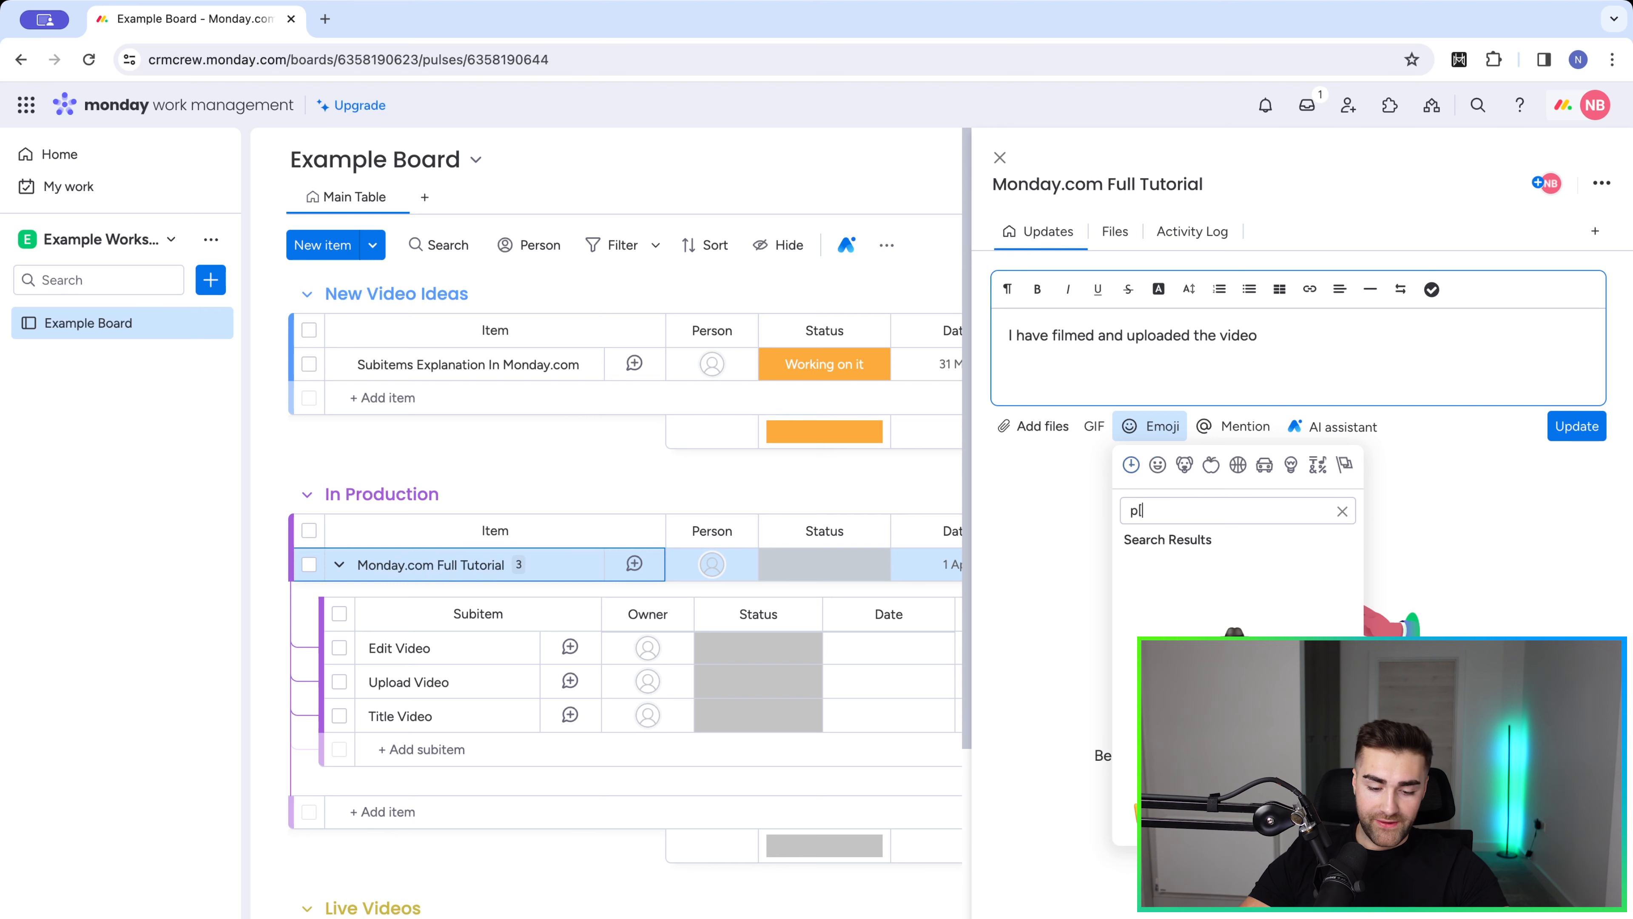
key("BackSpace")
key("BackSpace")
type("finis")
left_click(1136, 572)
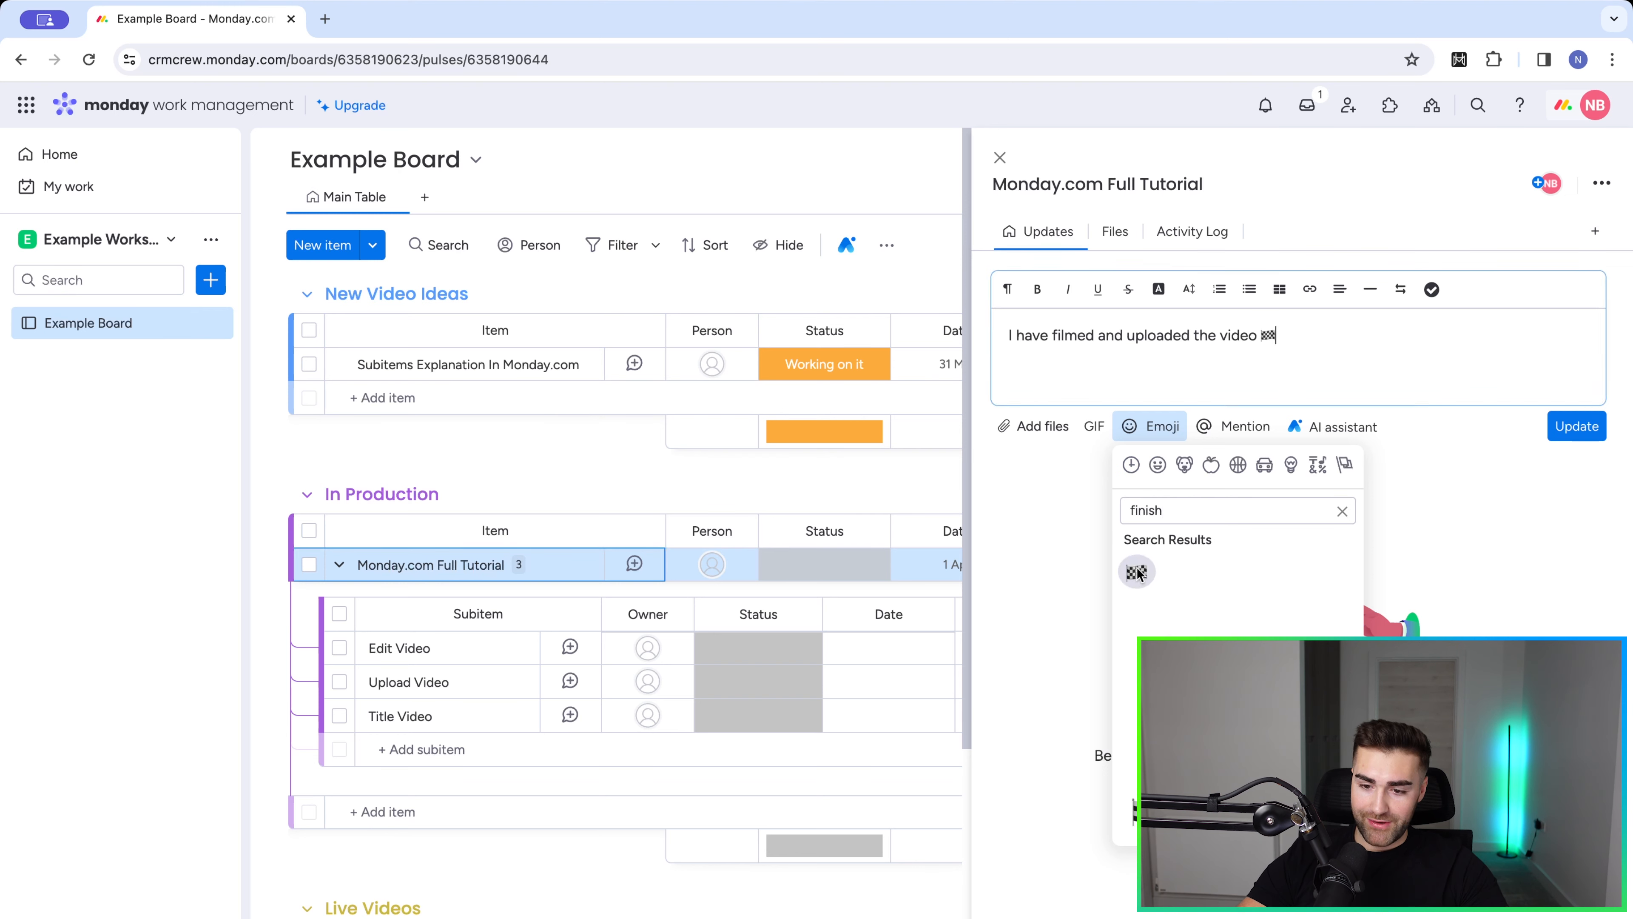
Add two line breaks below the text, post the update, and close the item's details.
key("Return")
key("Return")
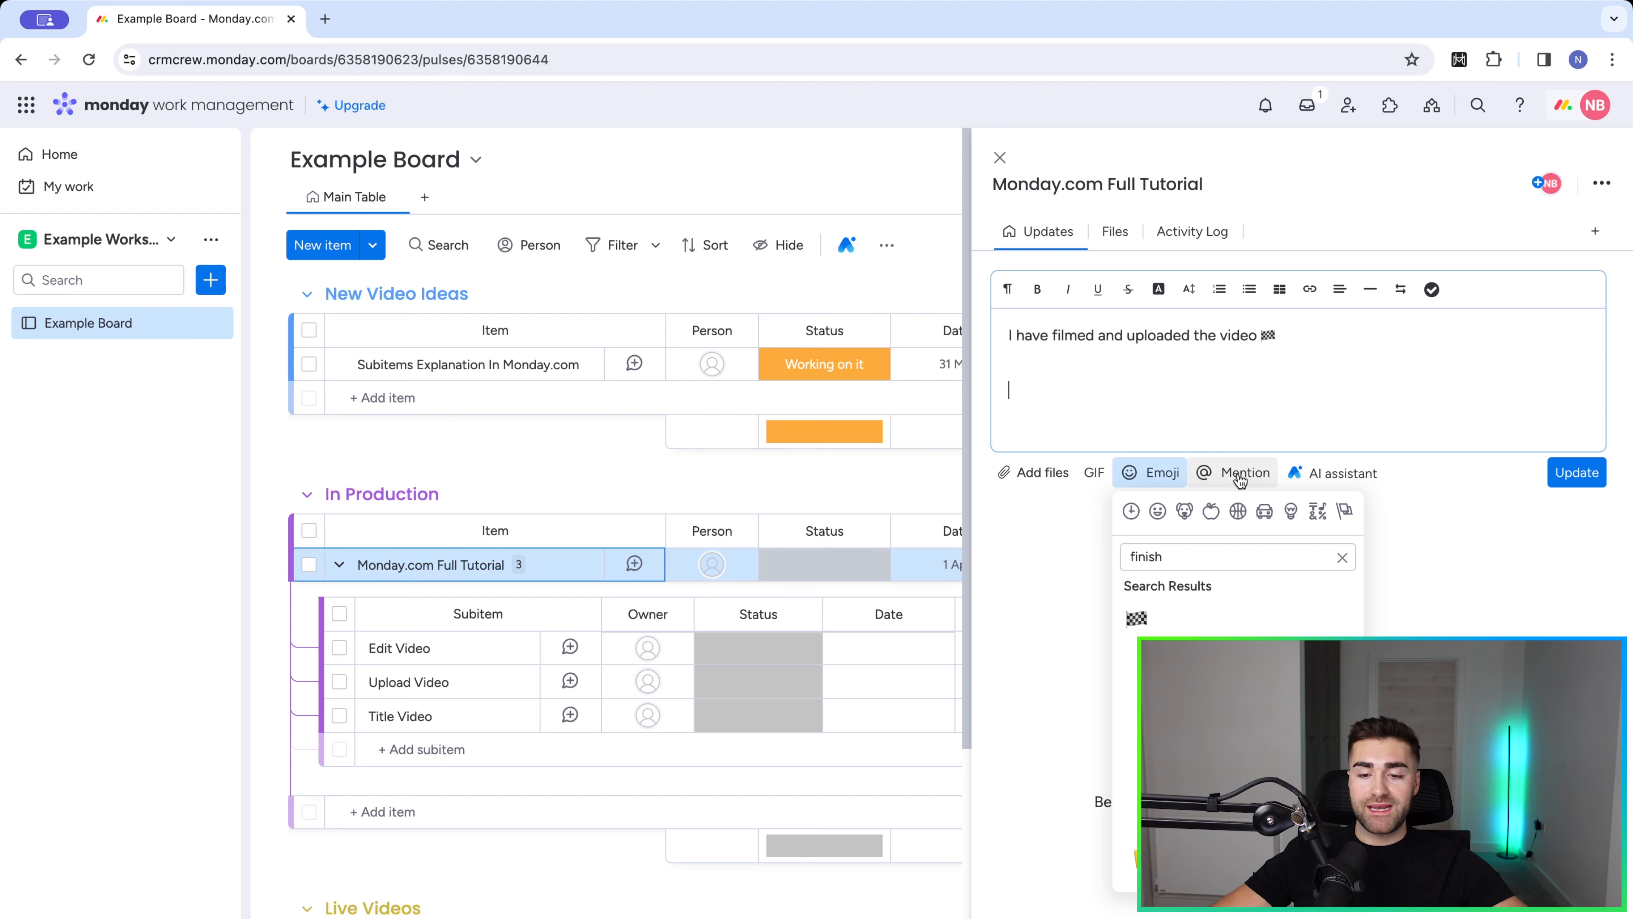
left_click(1568, 473)
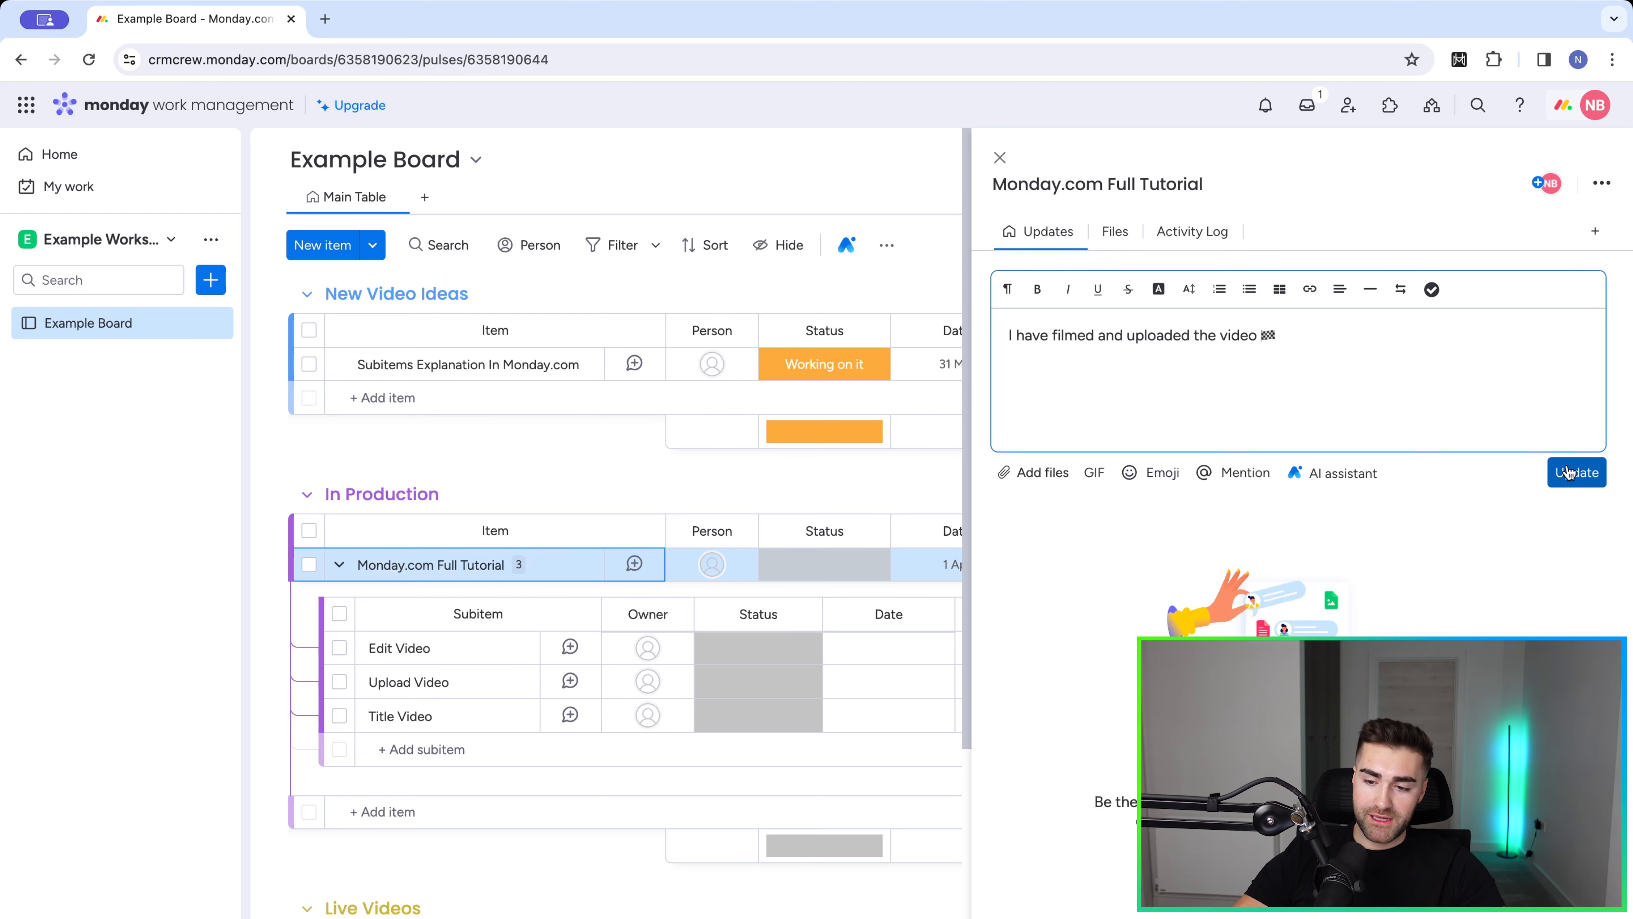
left_click(1569, 473)
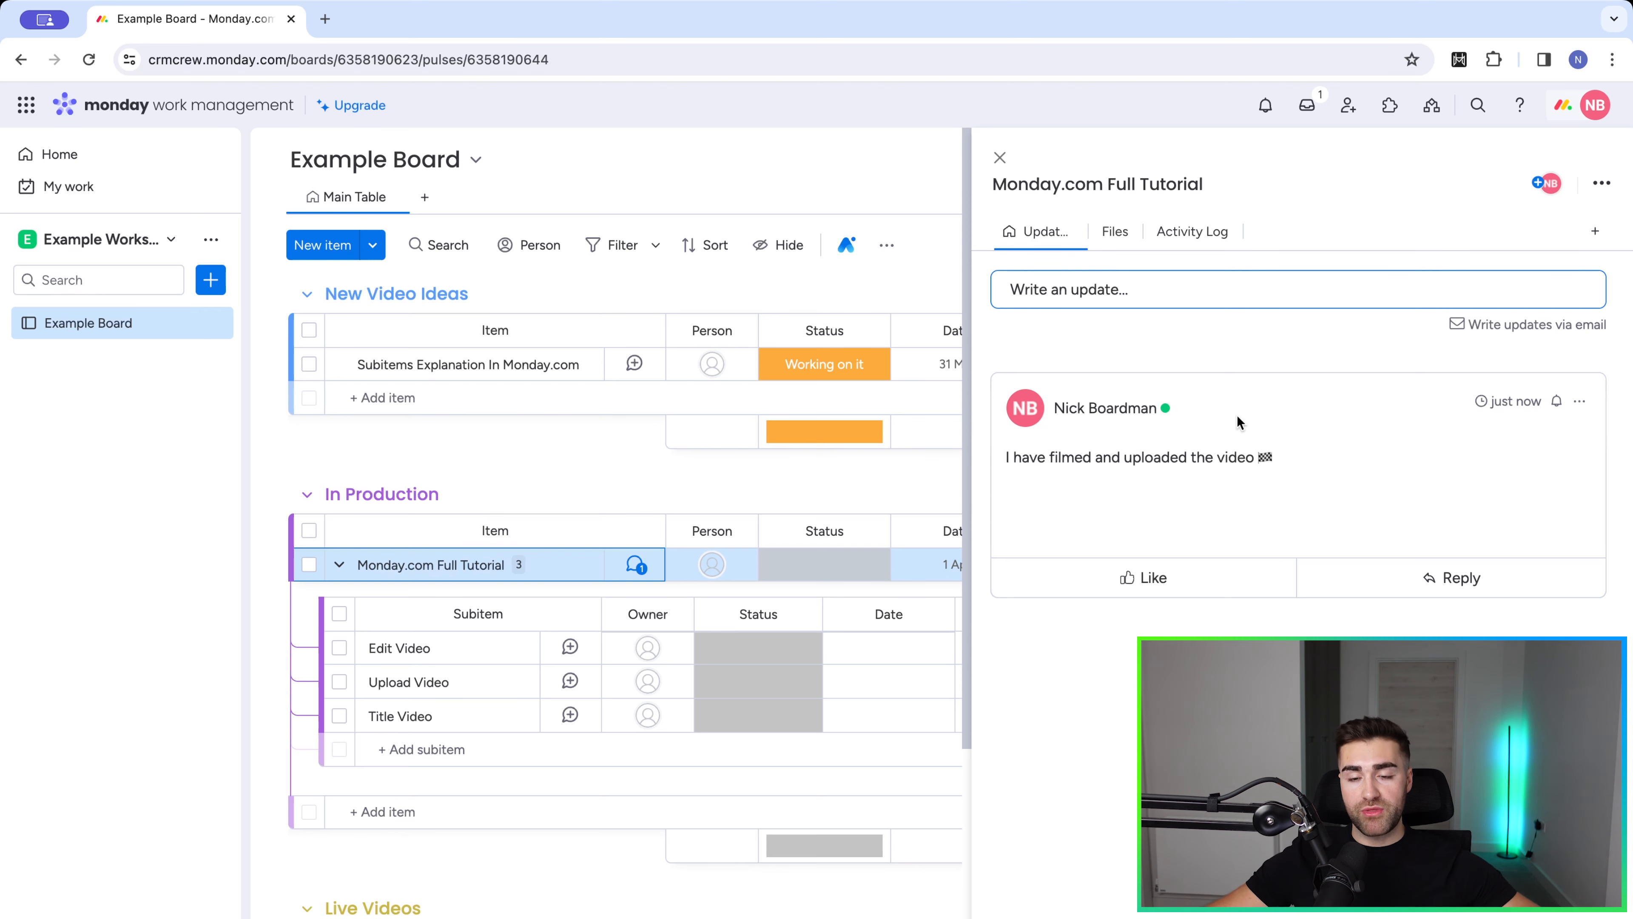
mouse_move(1164, 407)
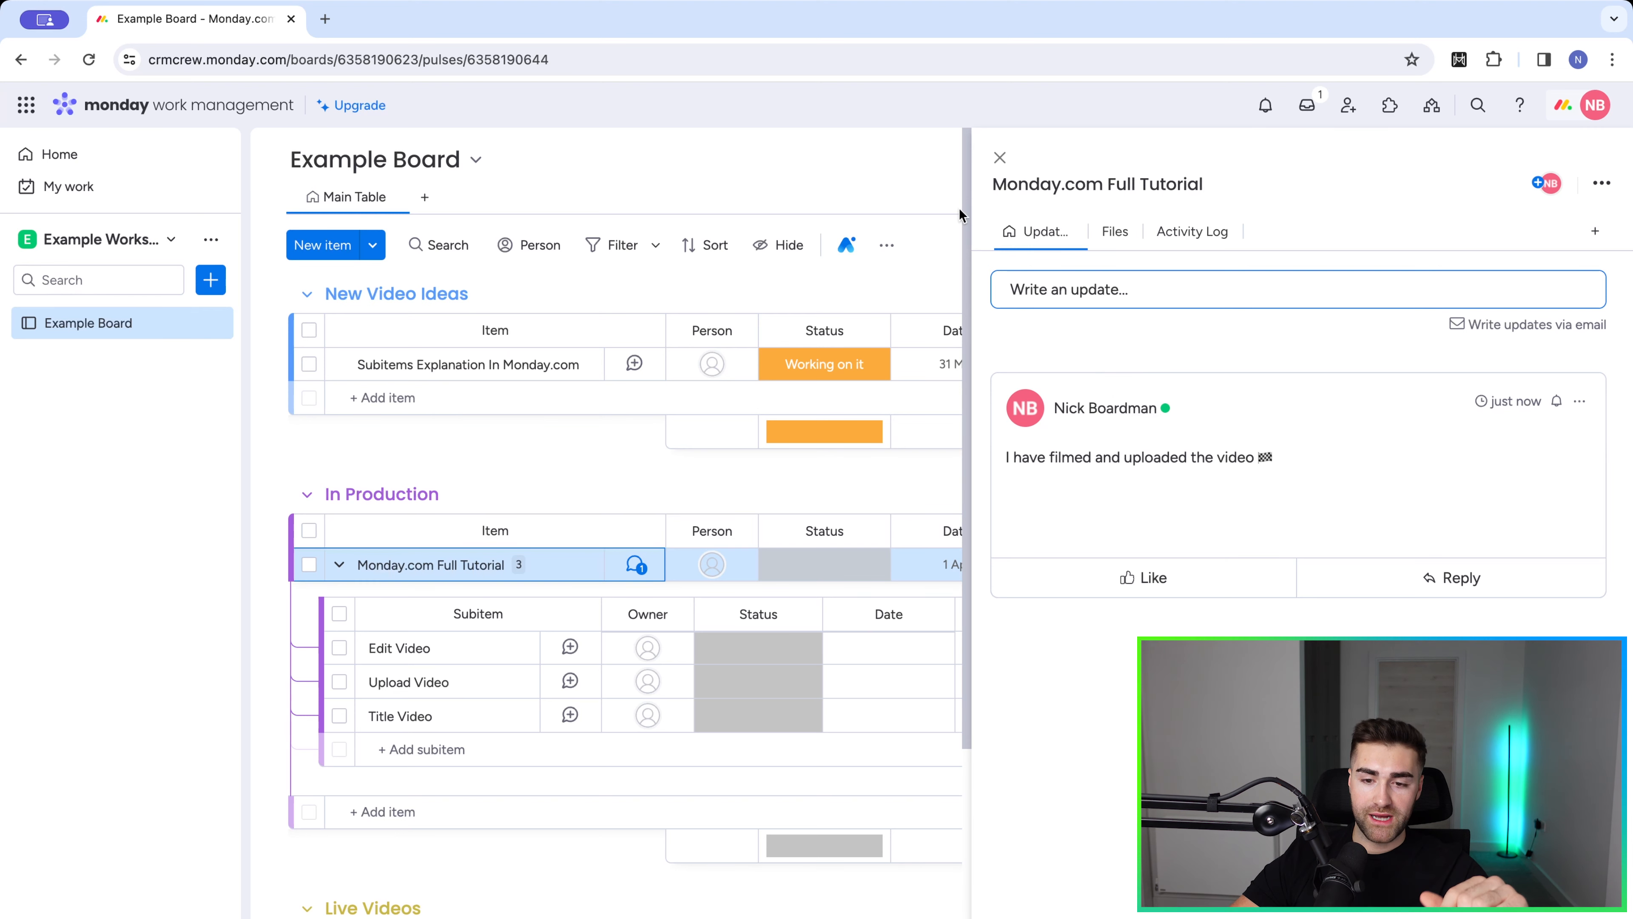
left_click(1000, 157)
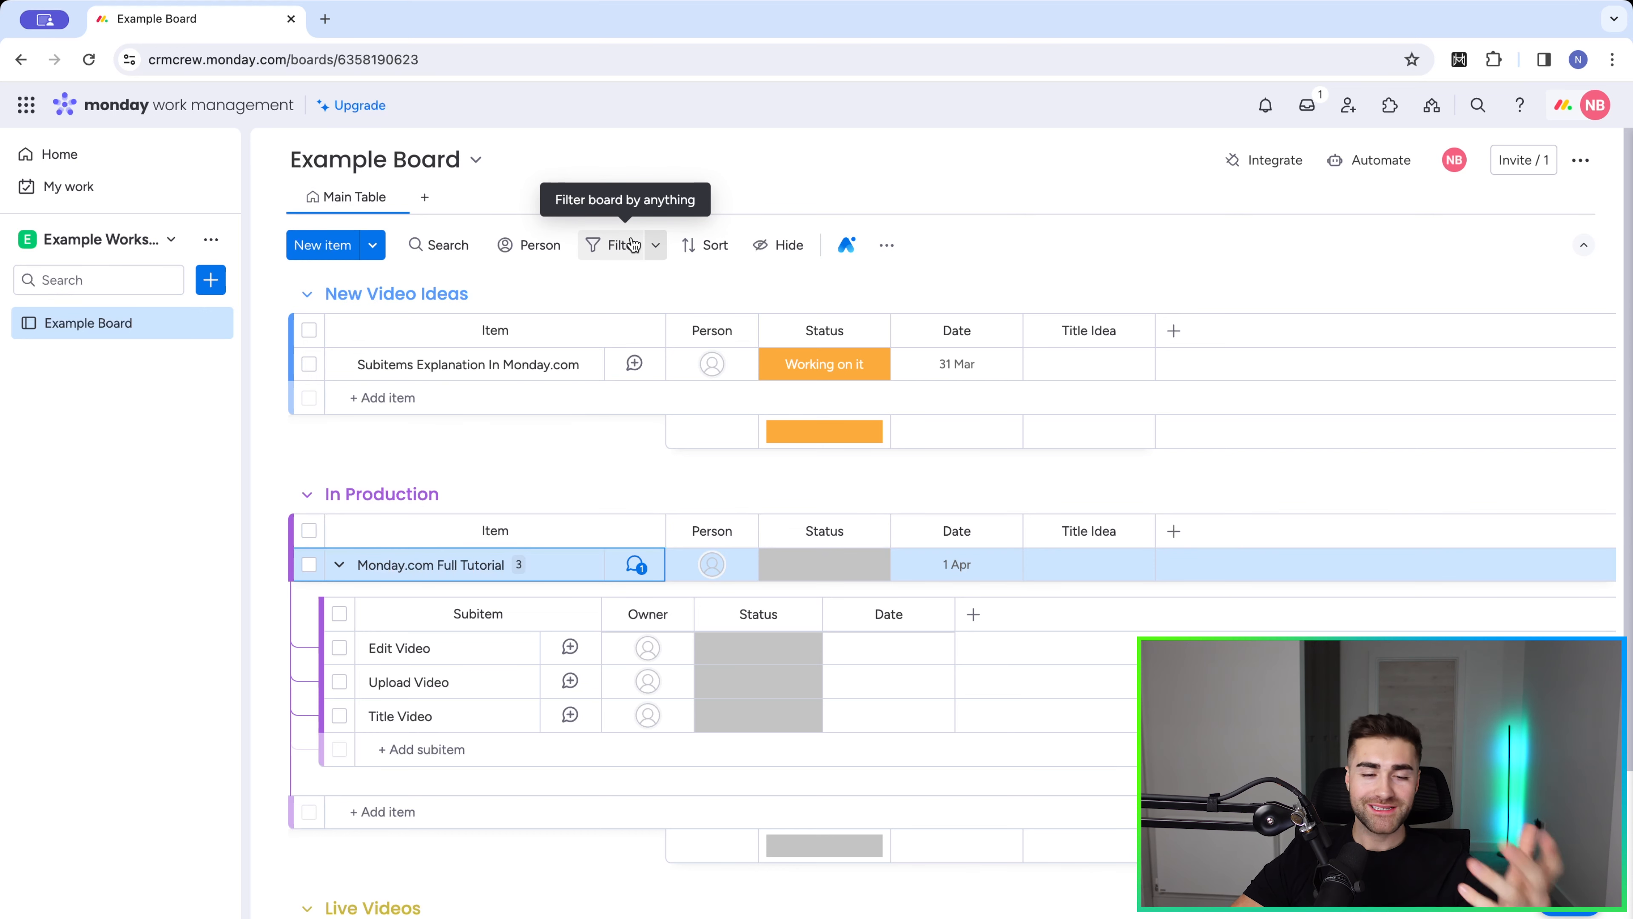
Search the board for "monday.com full", clear the search, and check the person filter.
left_click(439, 245)
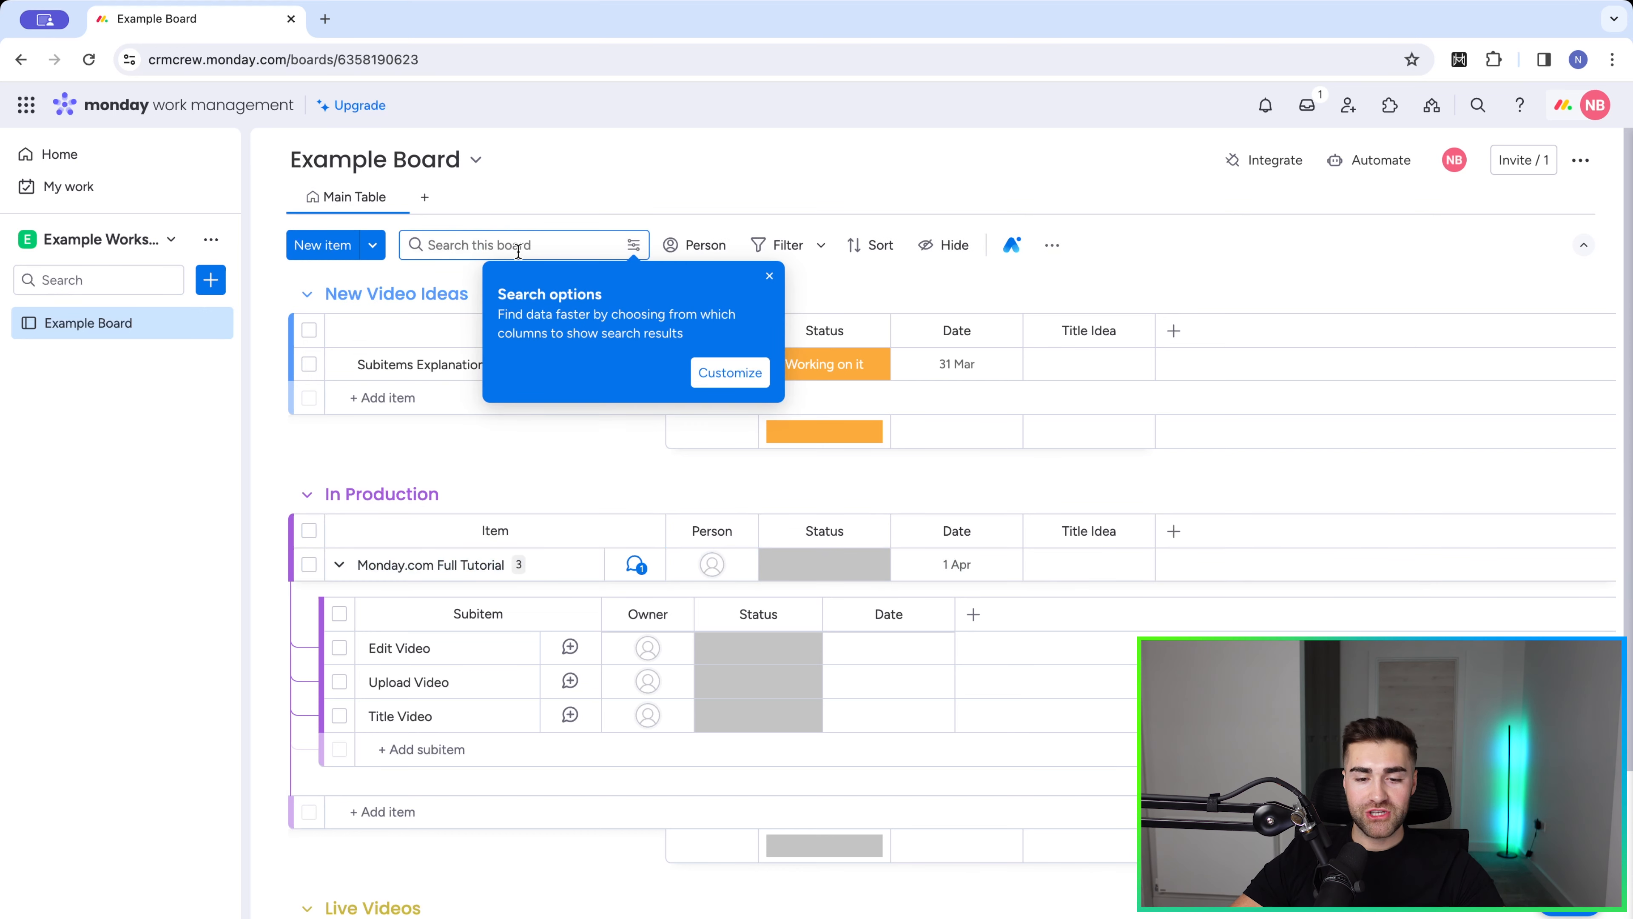
left_click(766, 270)
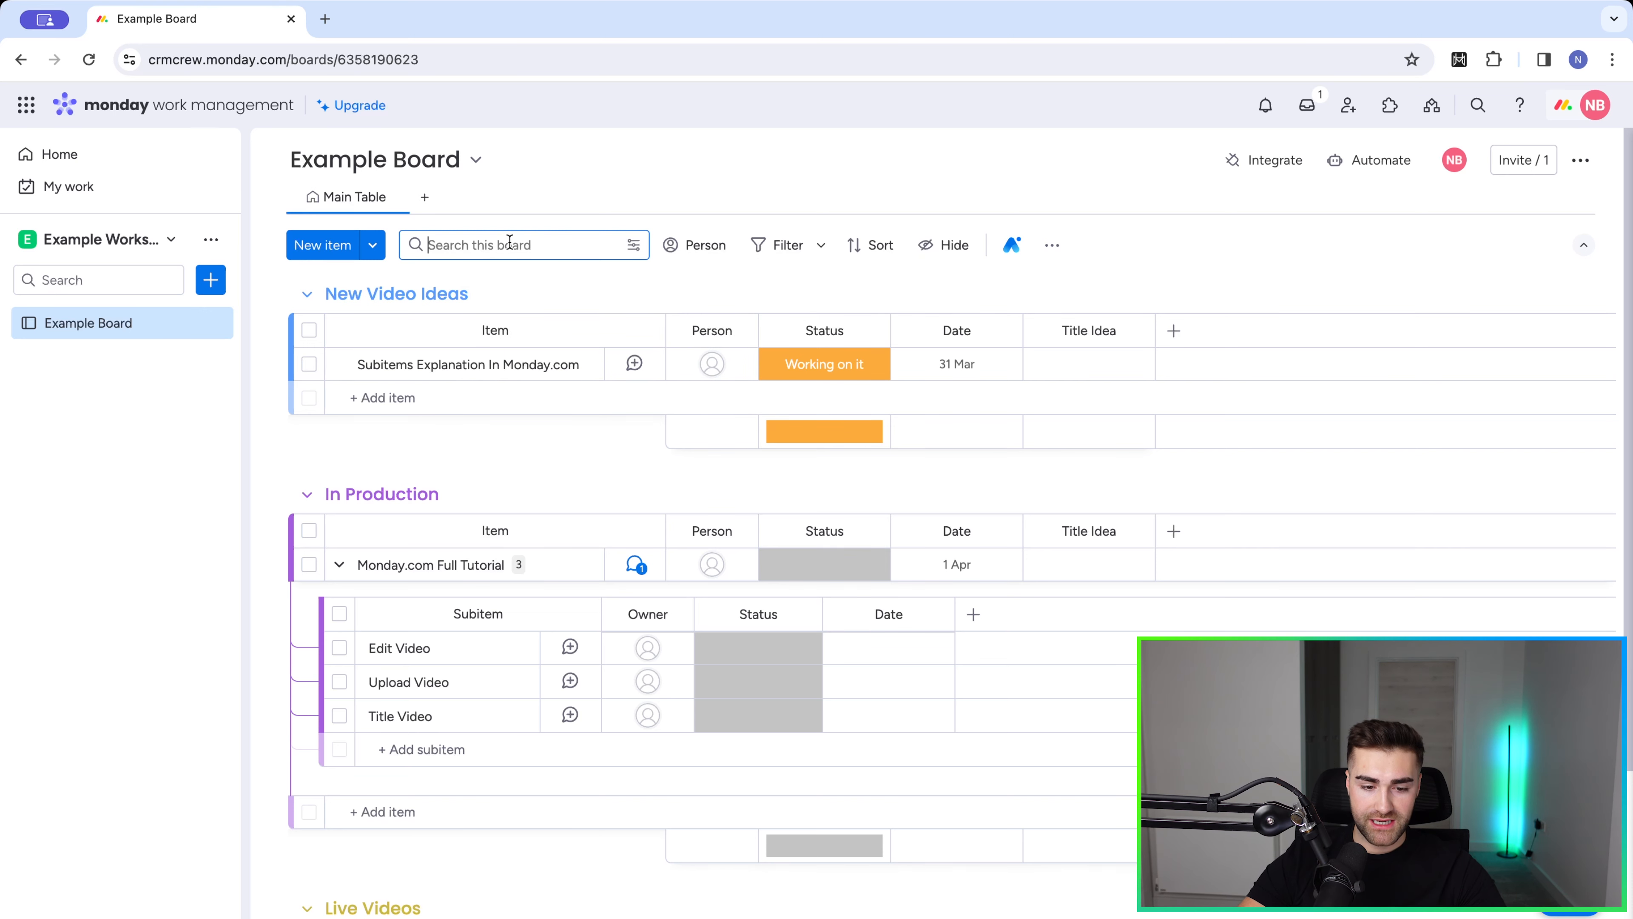
type("monday.co")
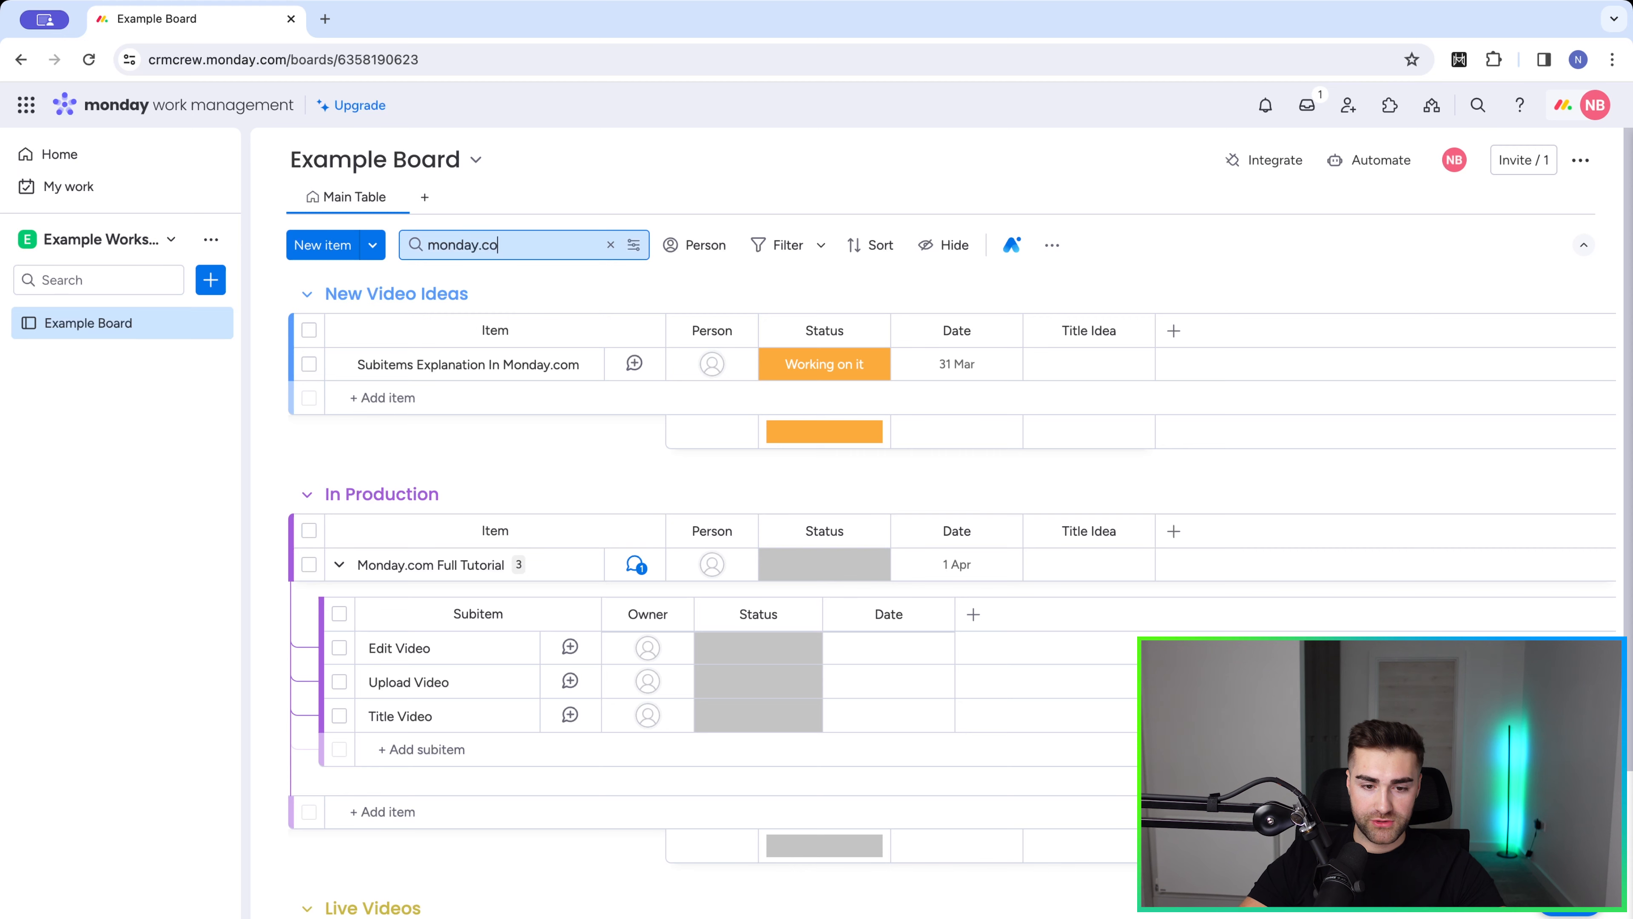
type("m full")
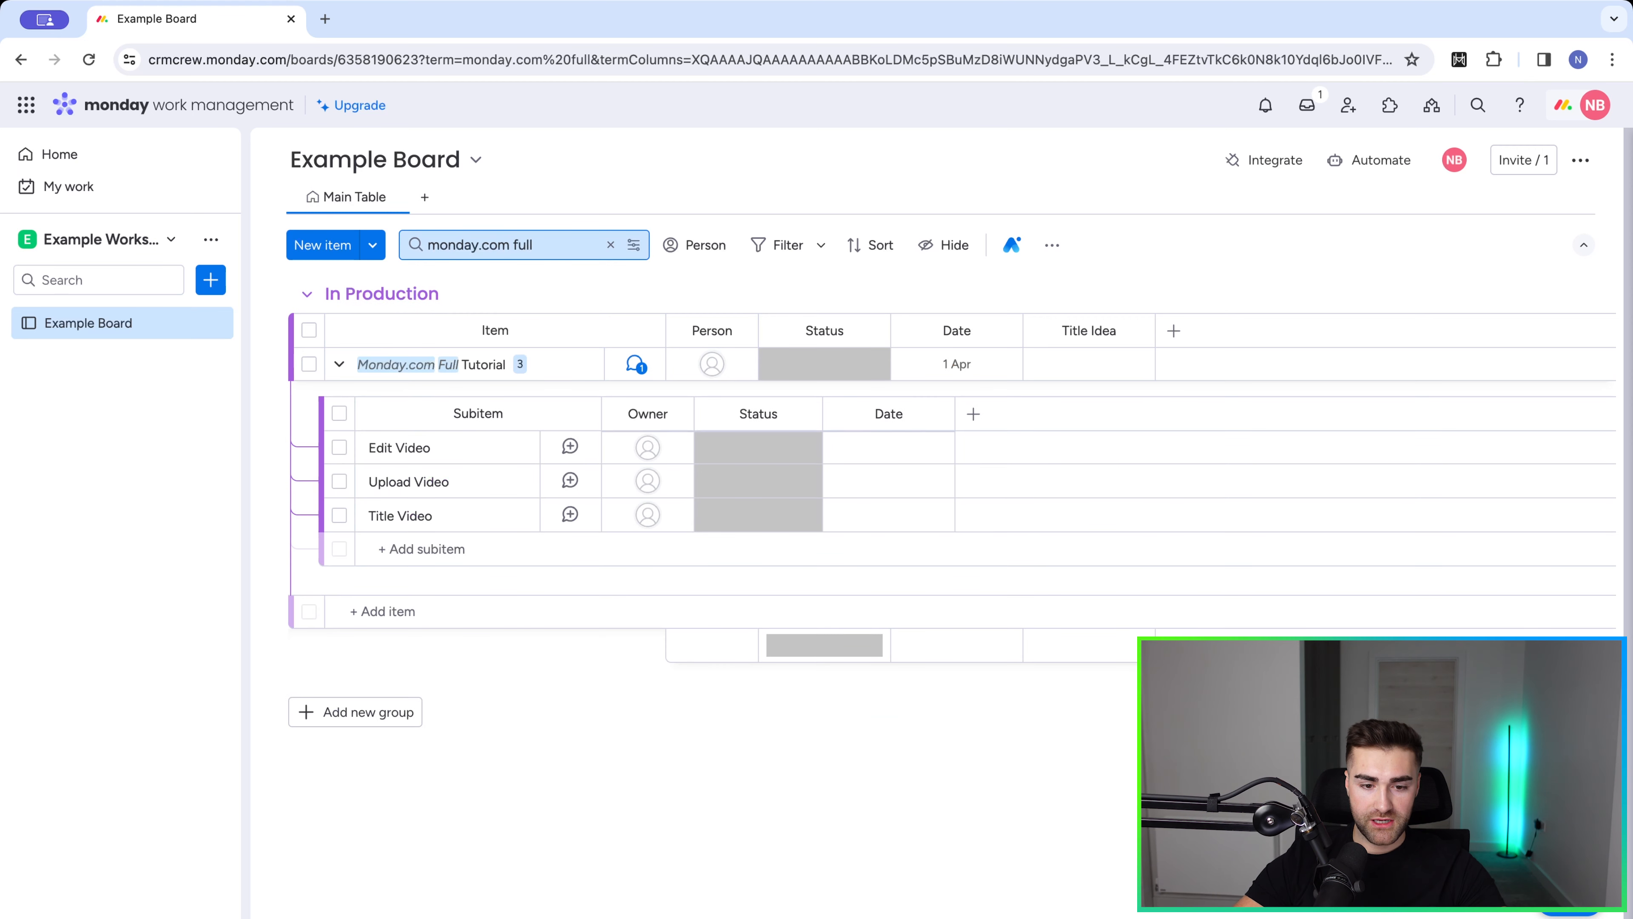
left_click(338, 364)
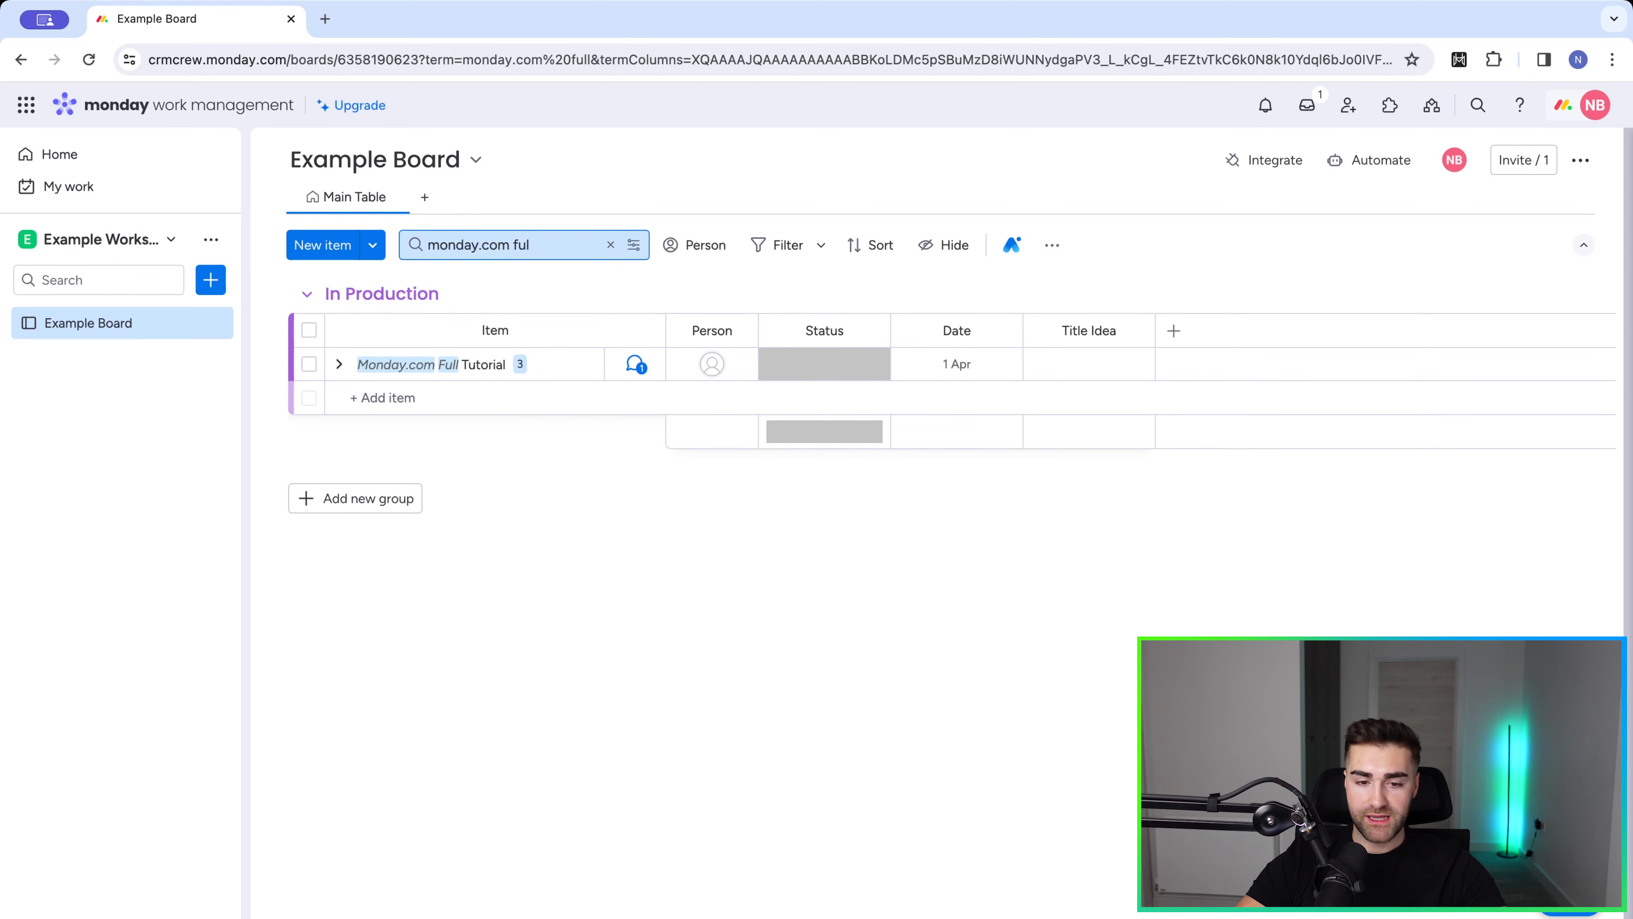
left_click(610, 245)
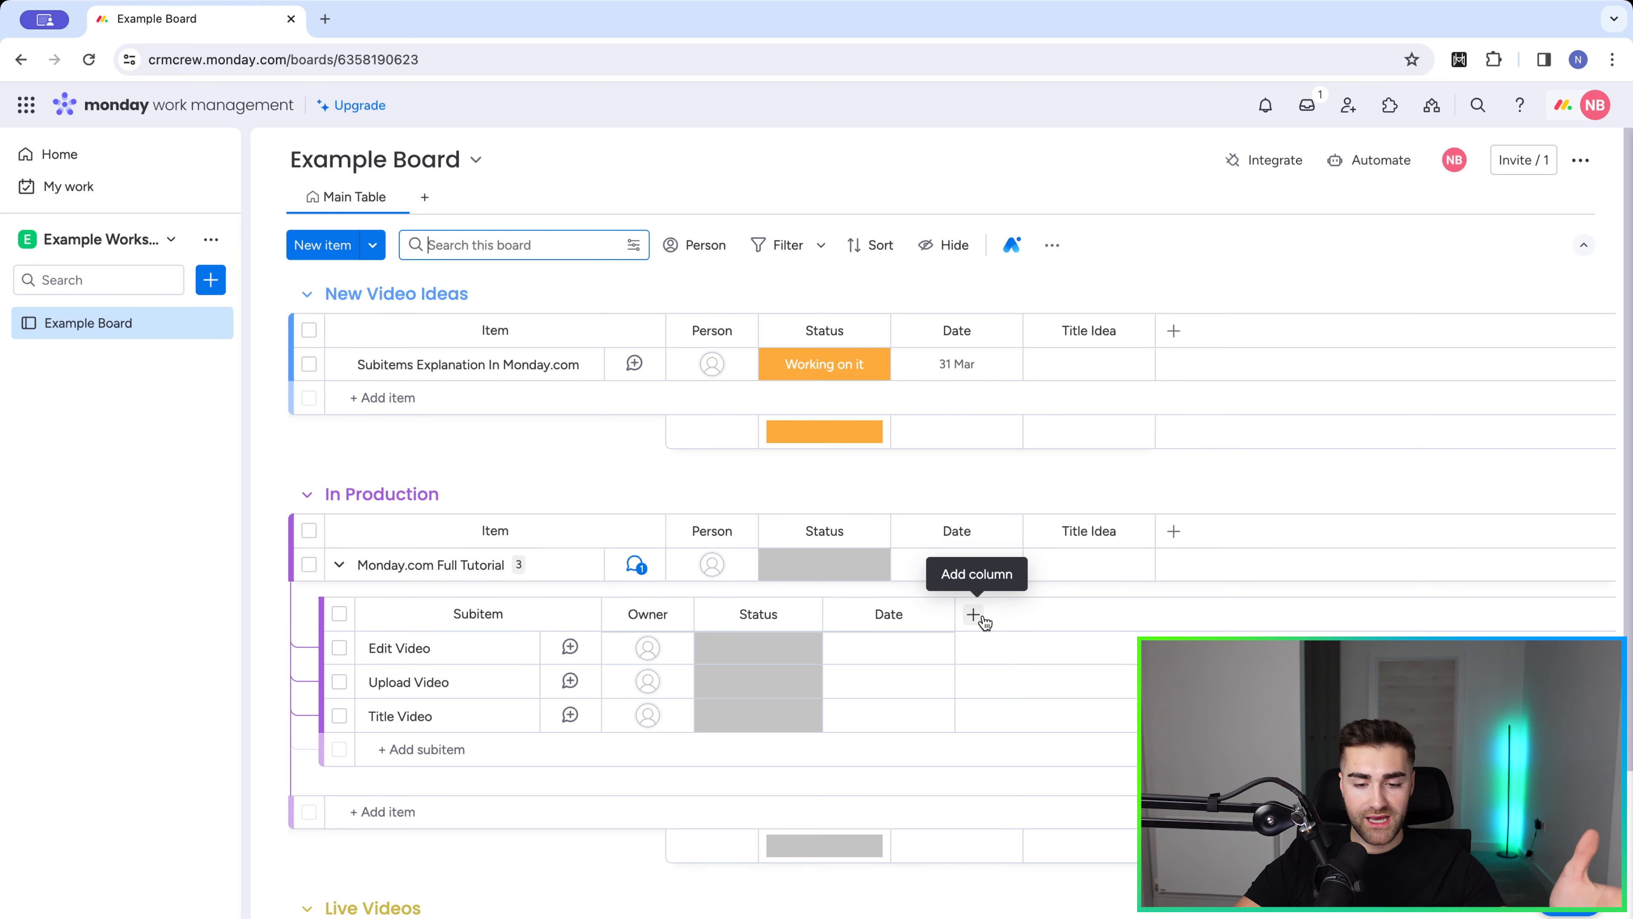
left_click(710, 253)
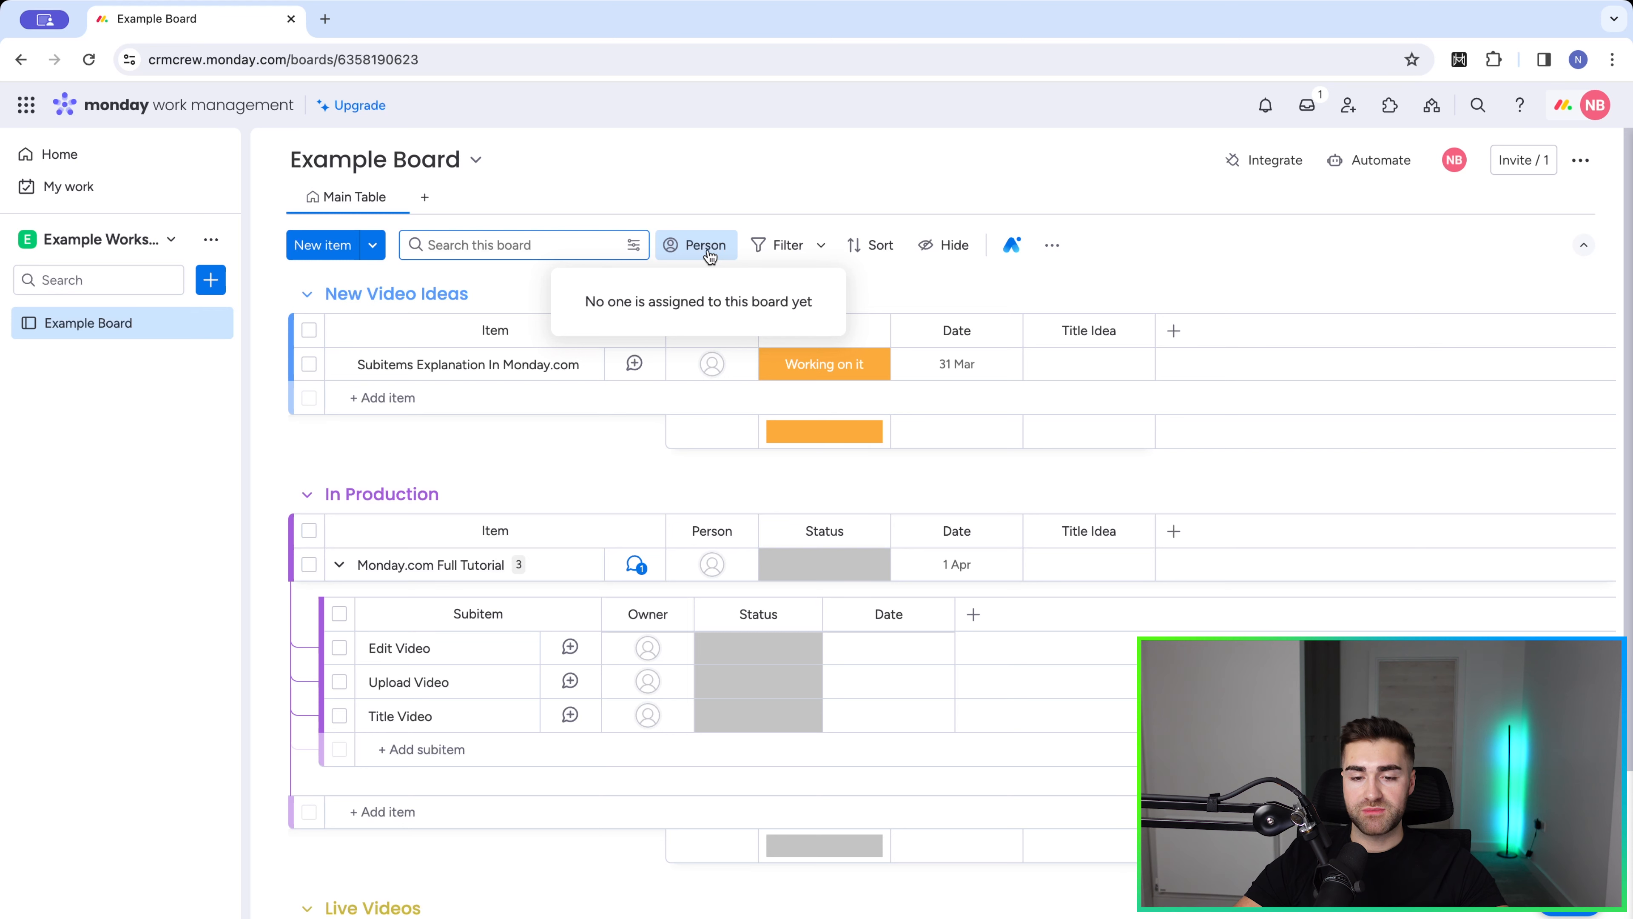
left_click(807, 186)
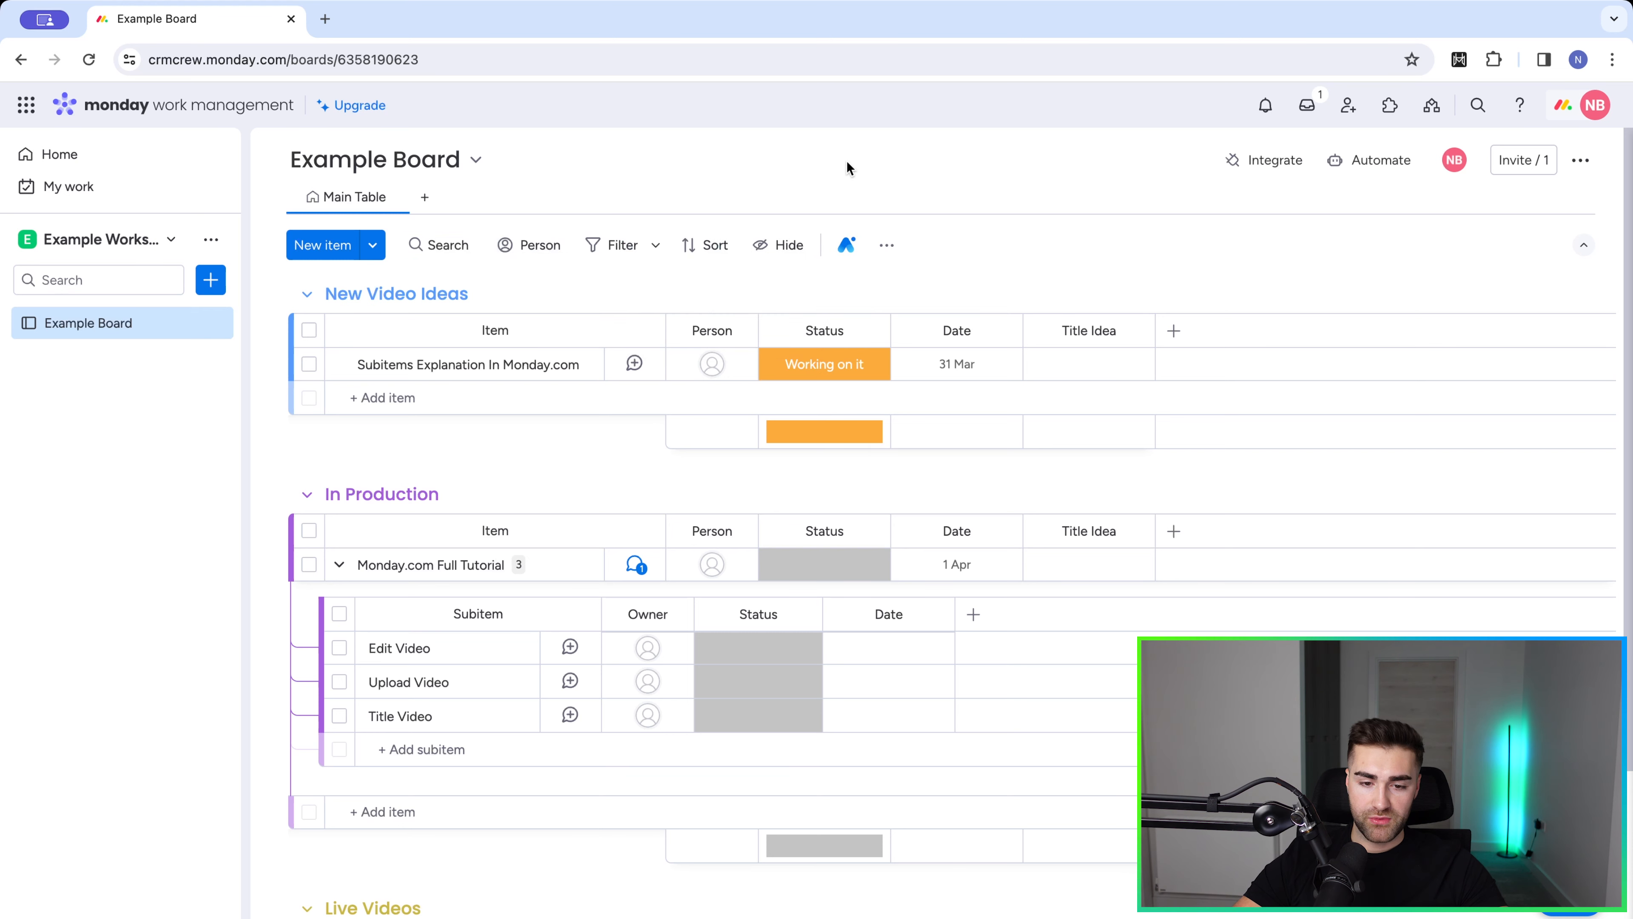
Create an advanced filter on the board where Status is Done.
left_click(614, 252)
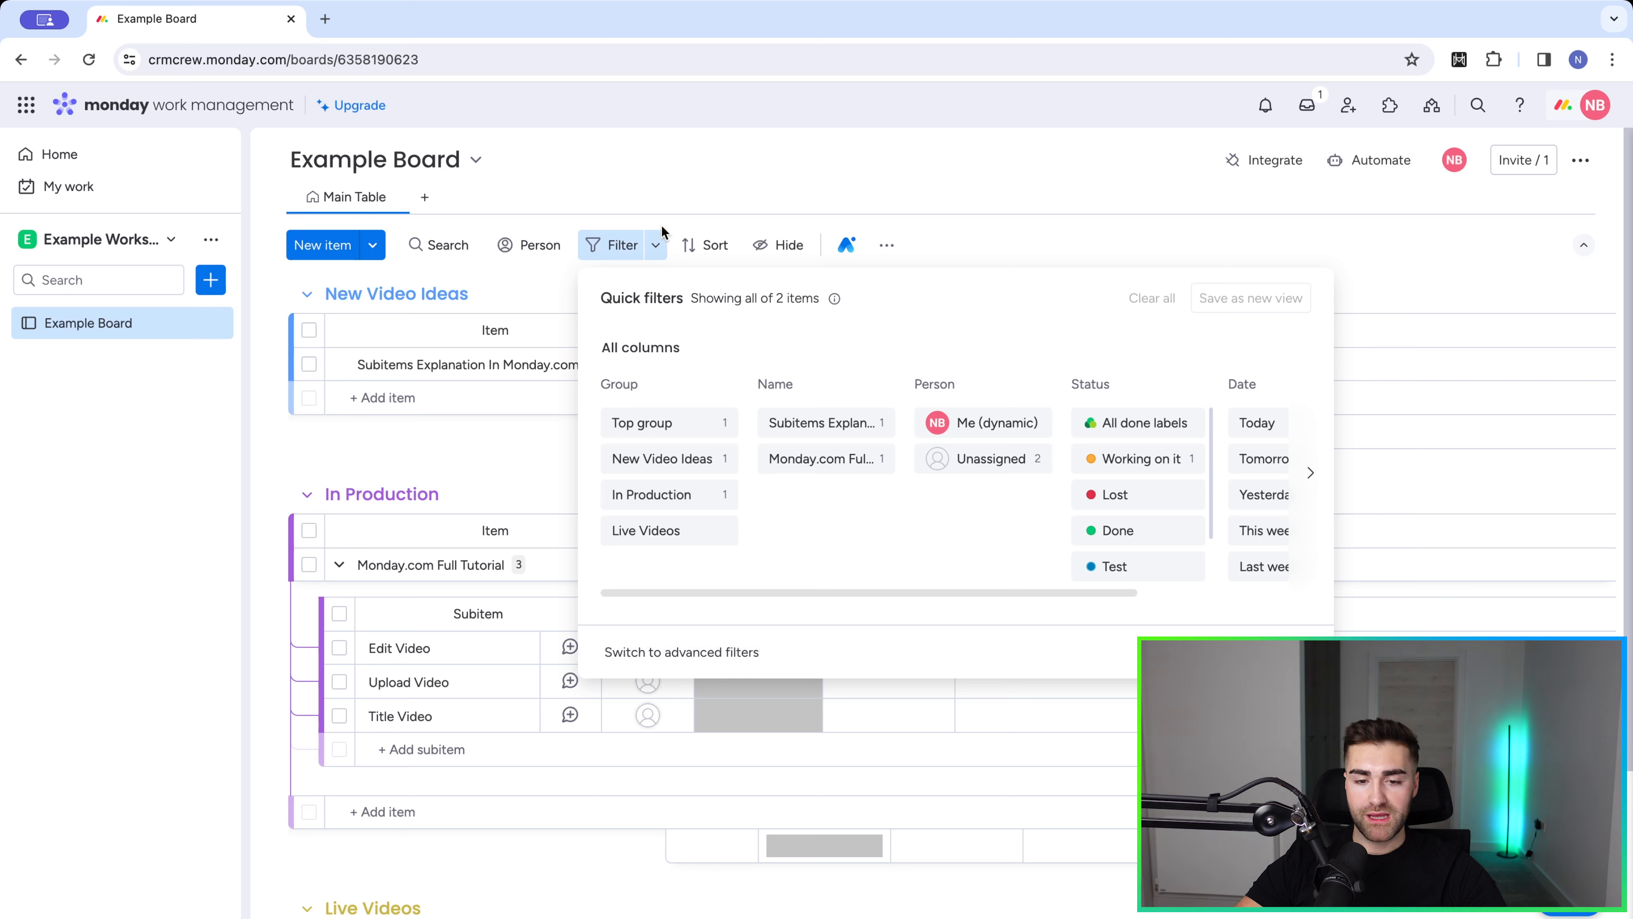
left_click(656, 254)
left_click(656, 254)
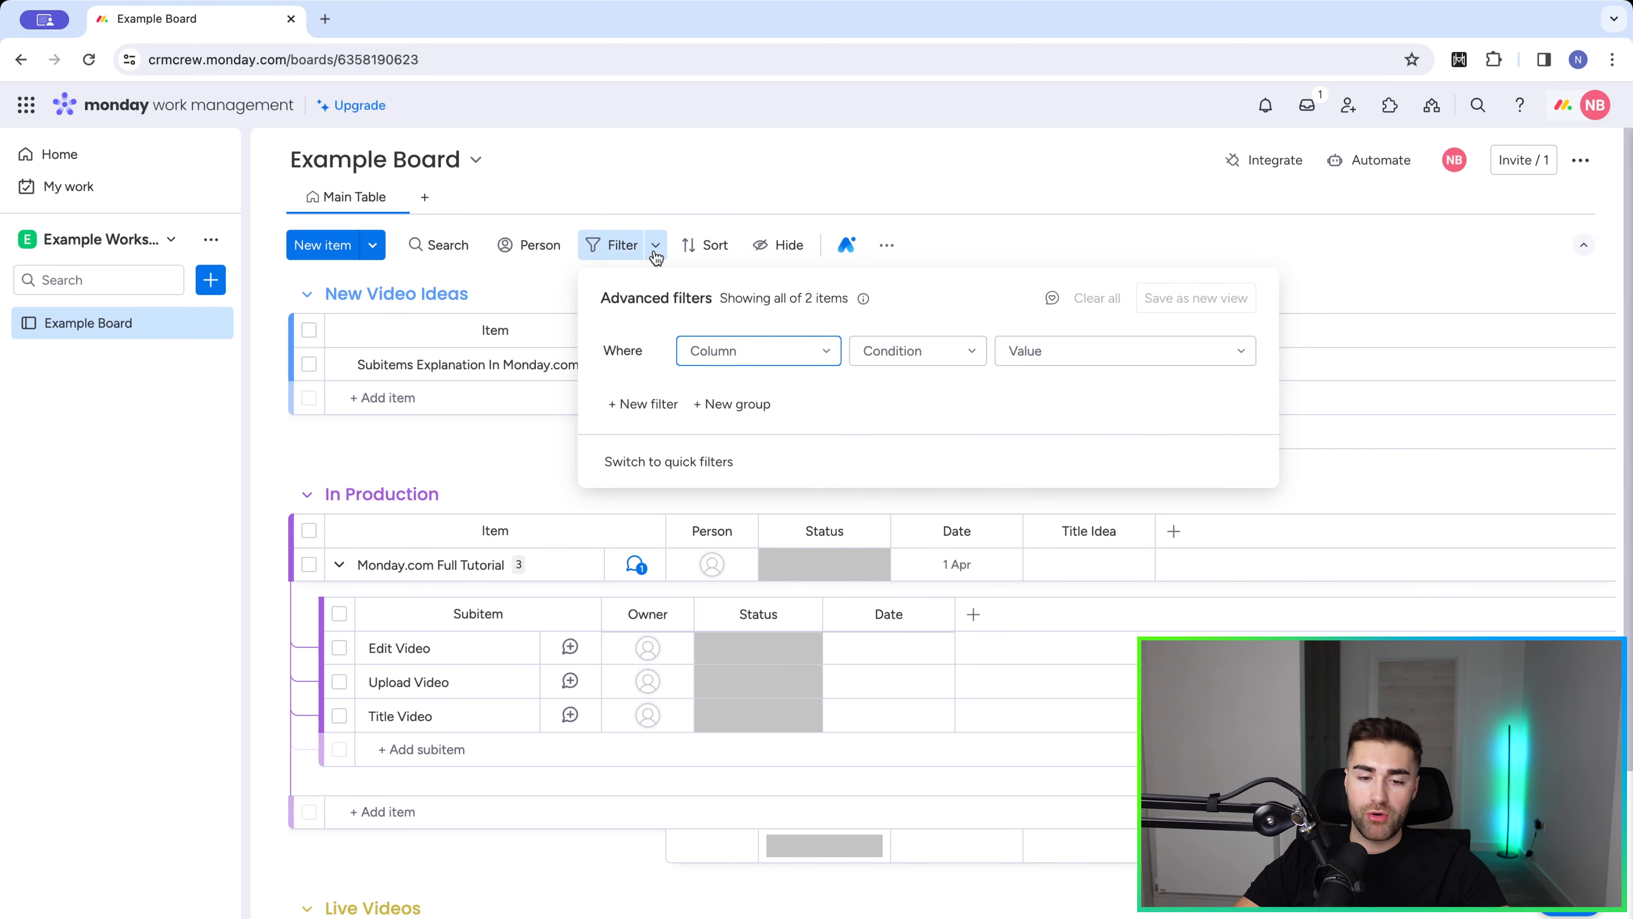
left_click(723, 360)
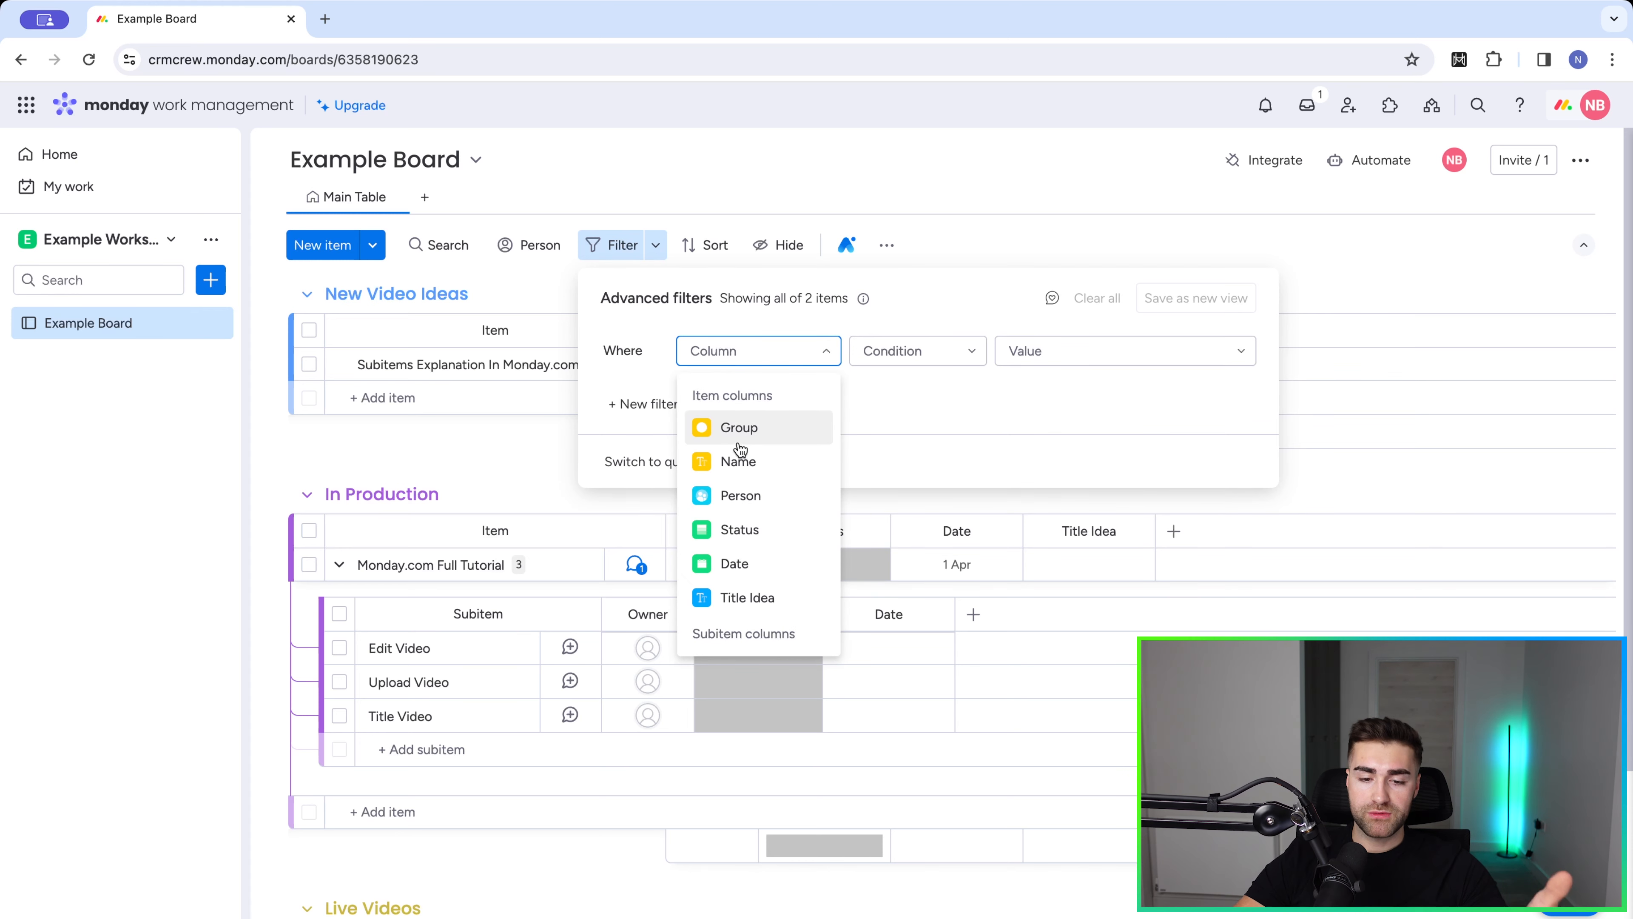
left_click(737, 526)
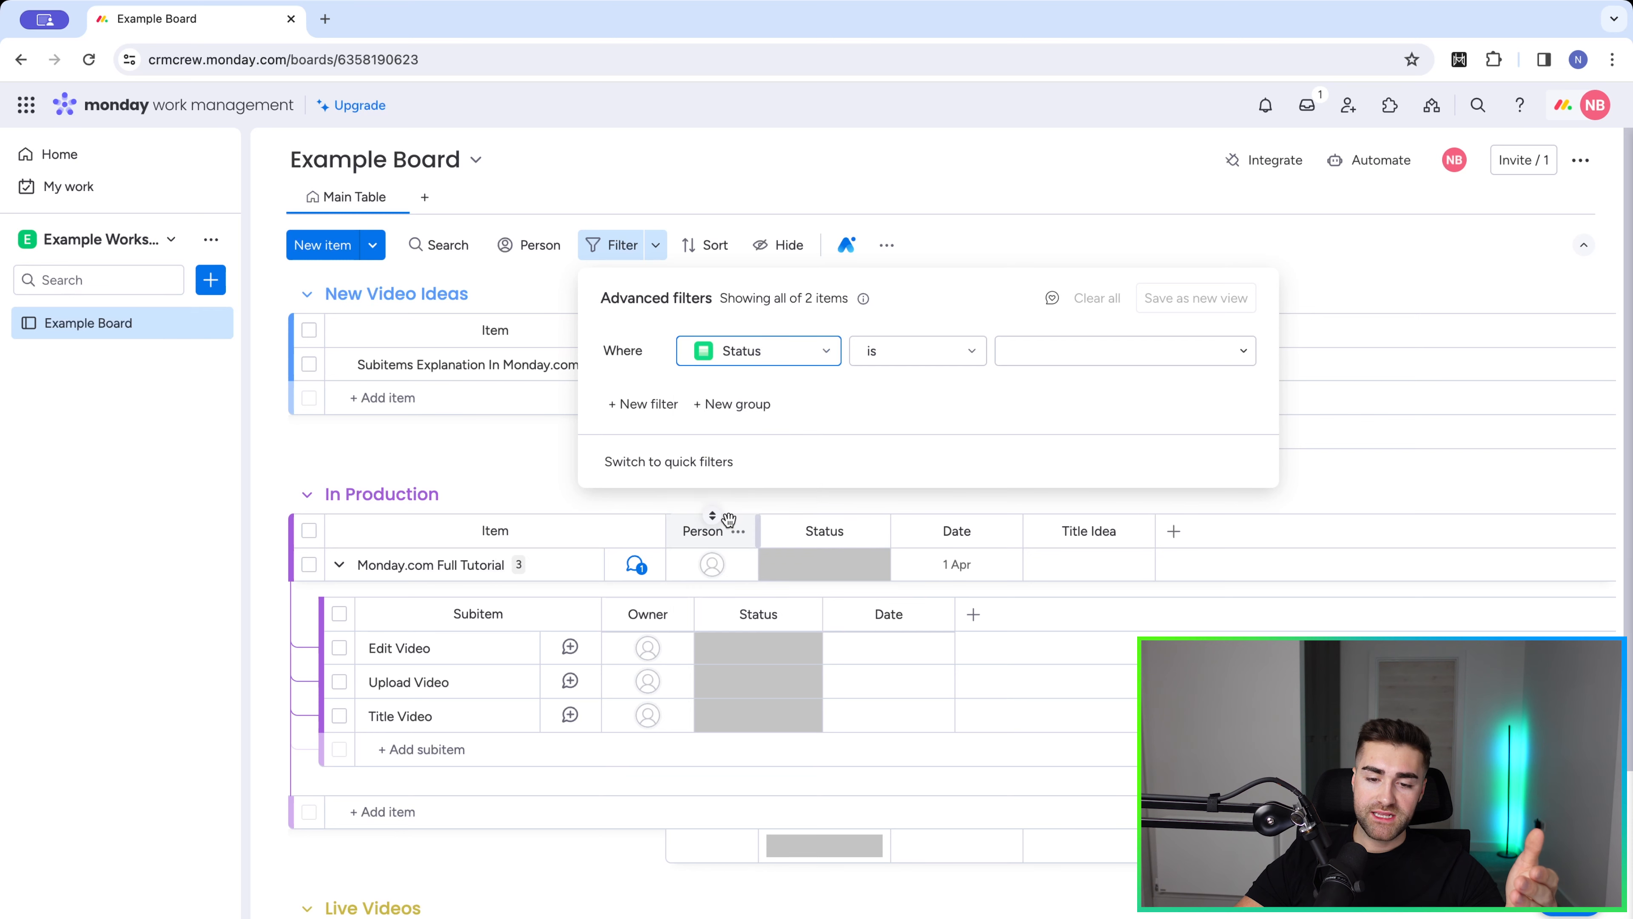
left_click(1060, 347)
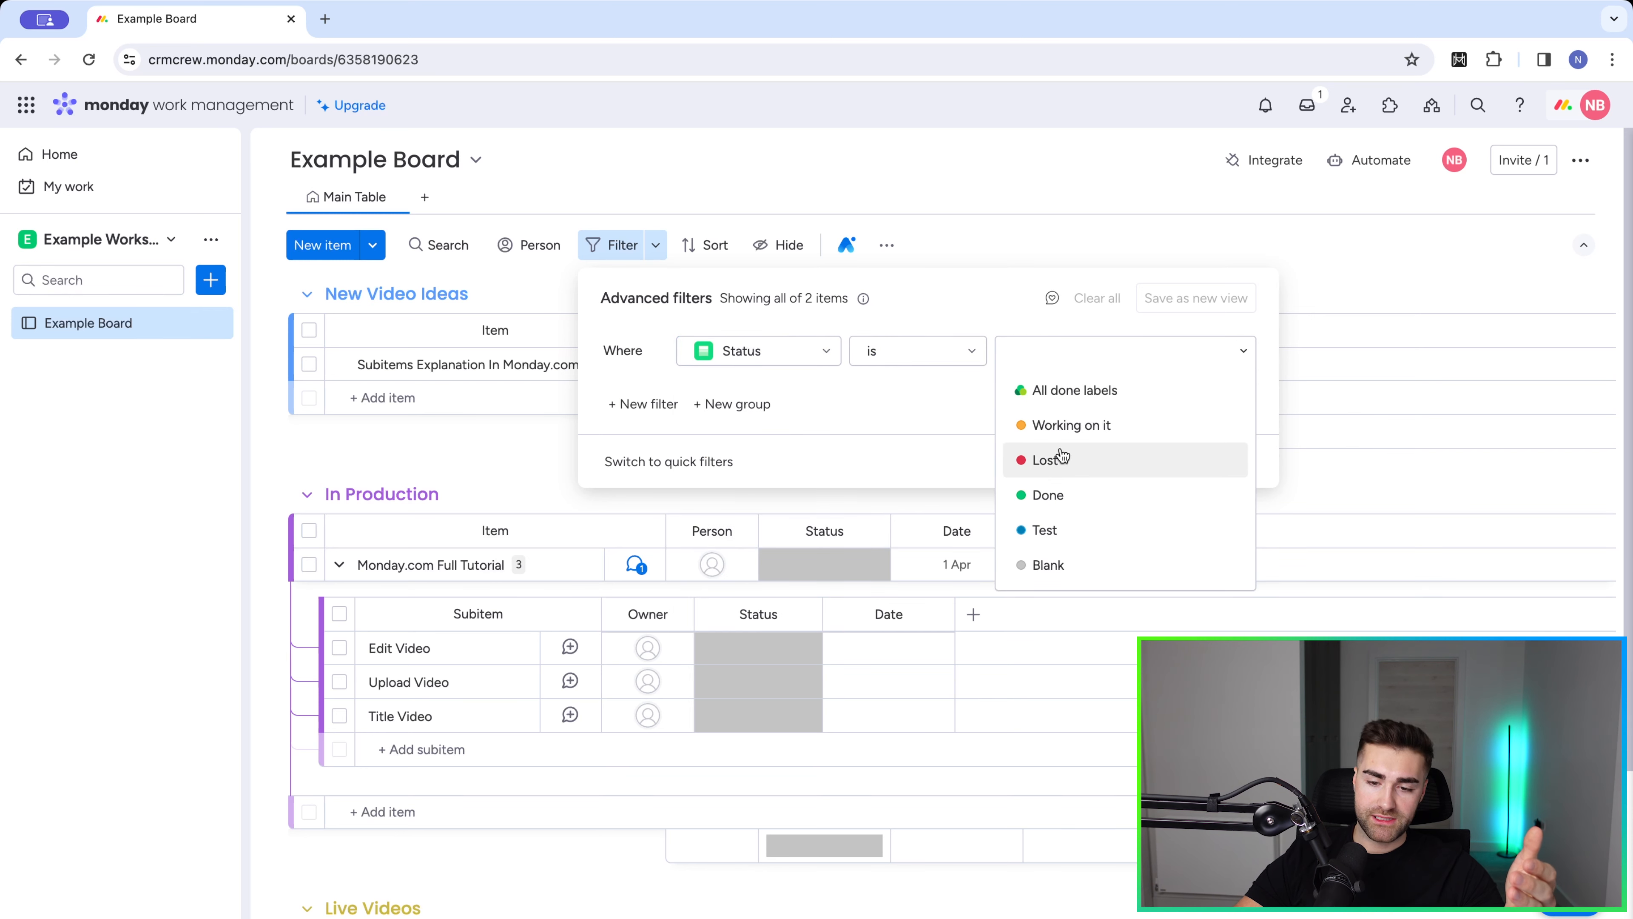
left_click(1045, 493)
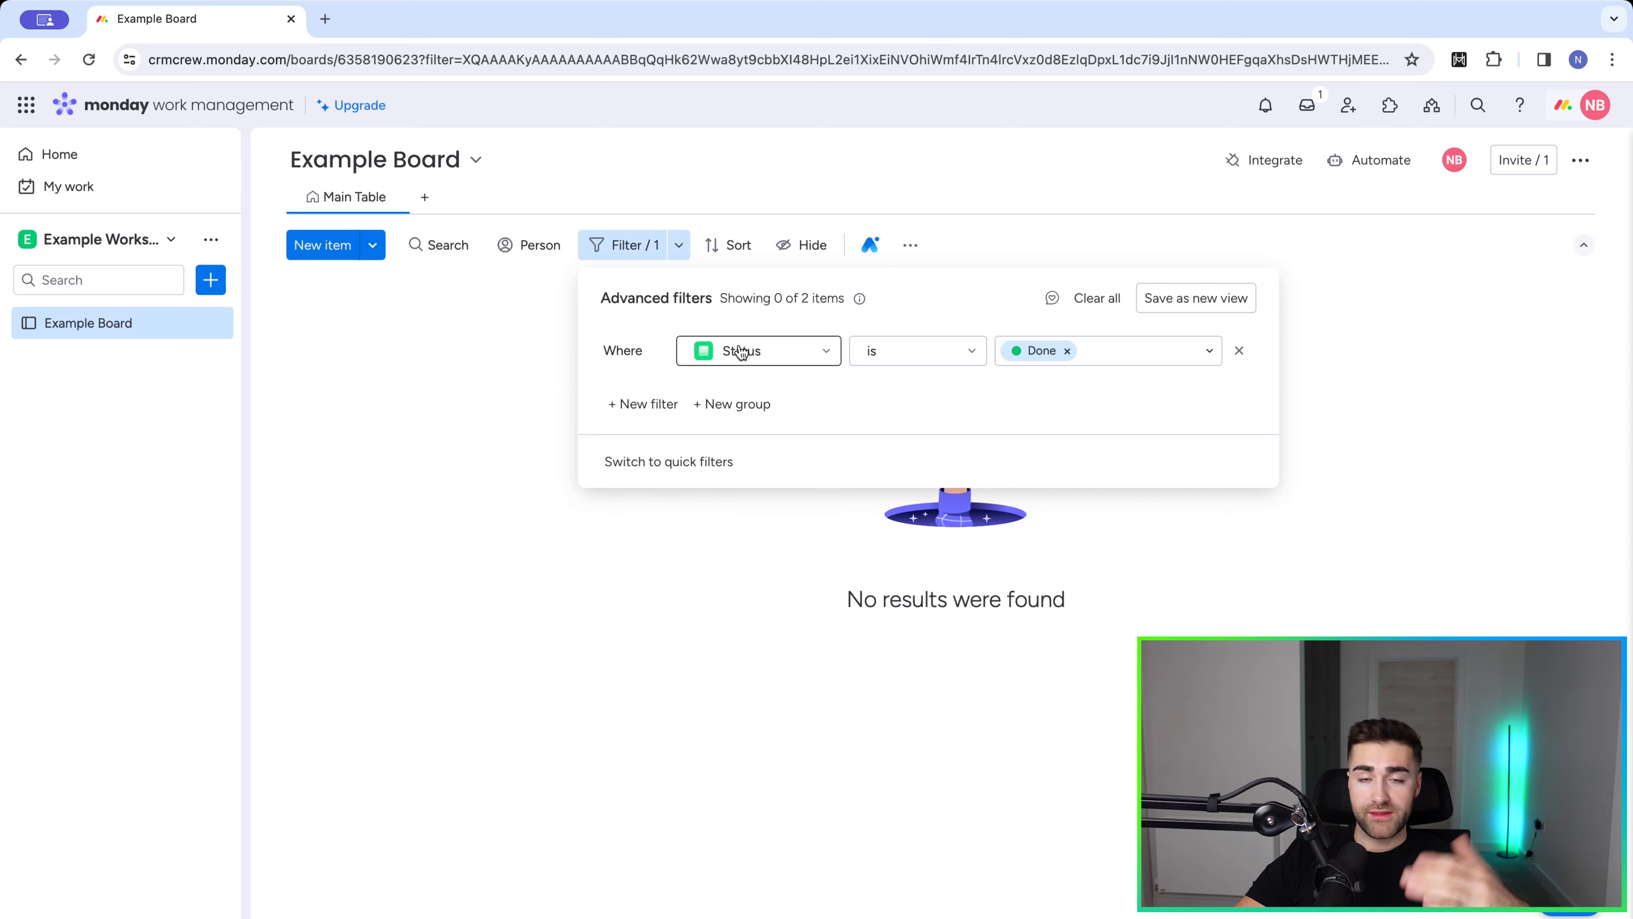
Replace the filter's Done value with Working on it, and remove the filter after viewing the filtered board.
left_click(1066, 350)
left_click(1053, 426)
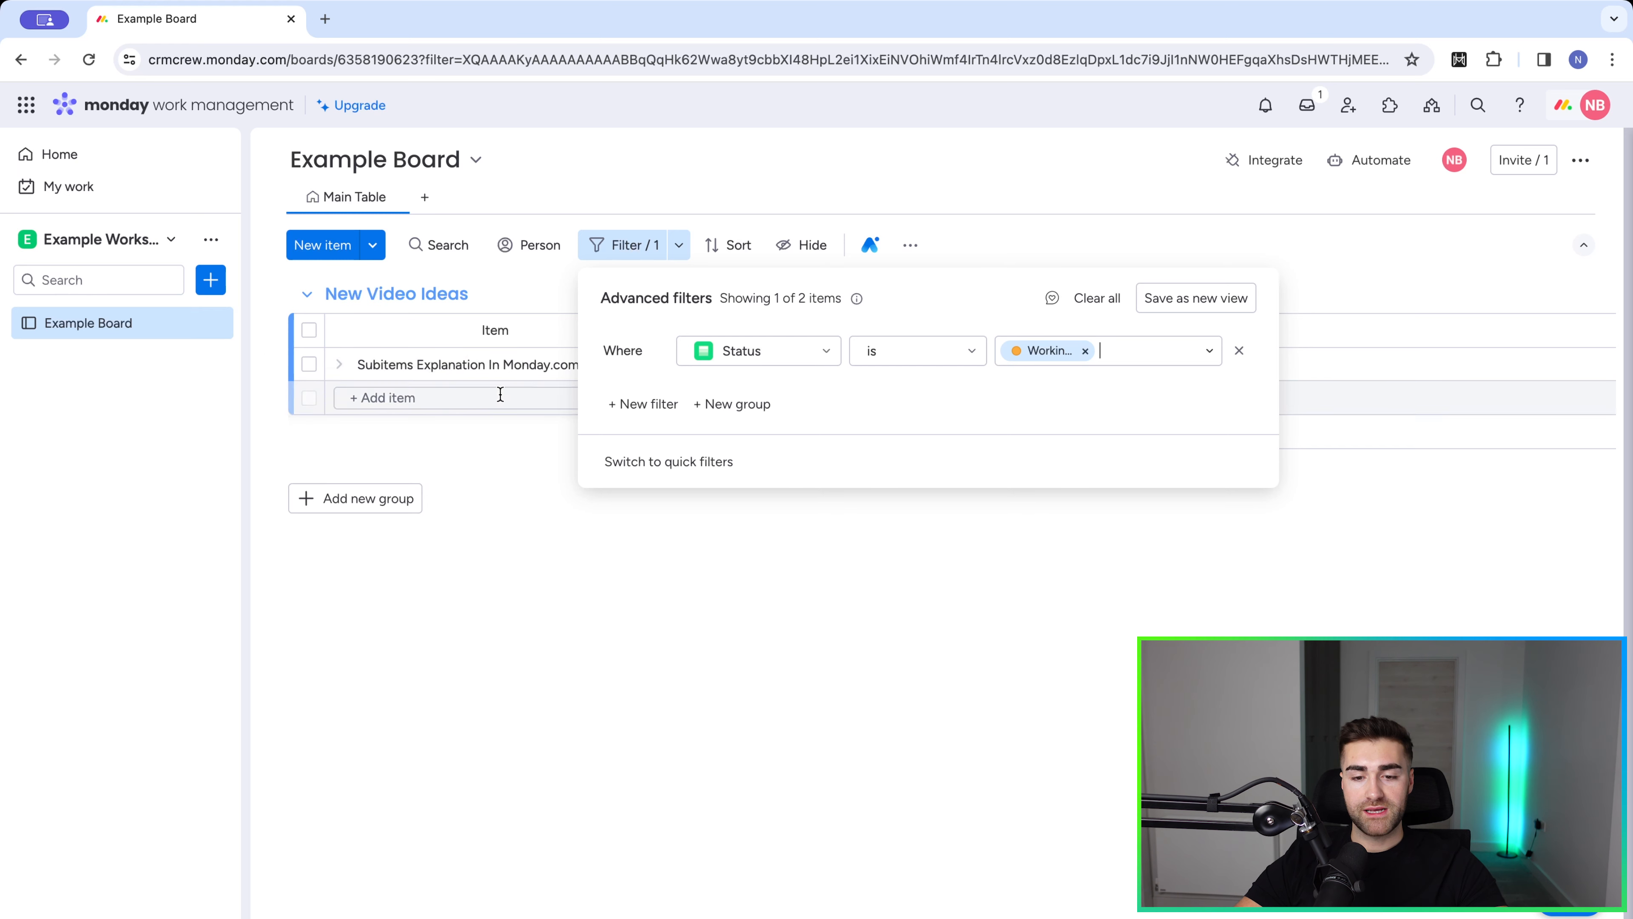
left_click(570, 519)
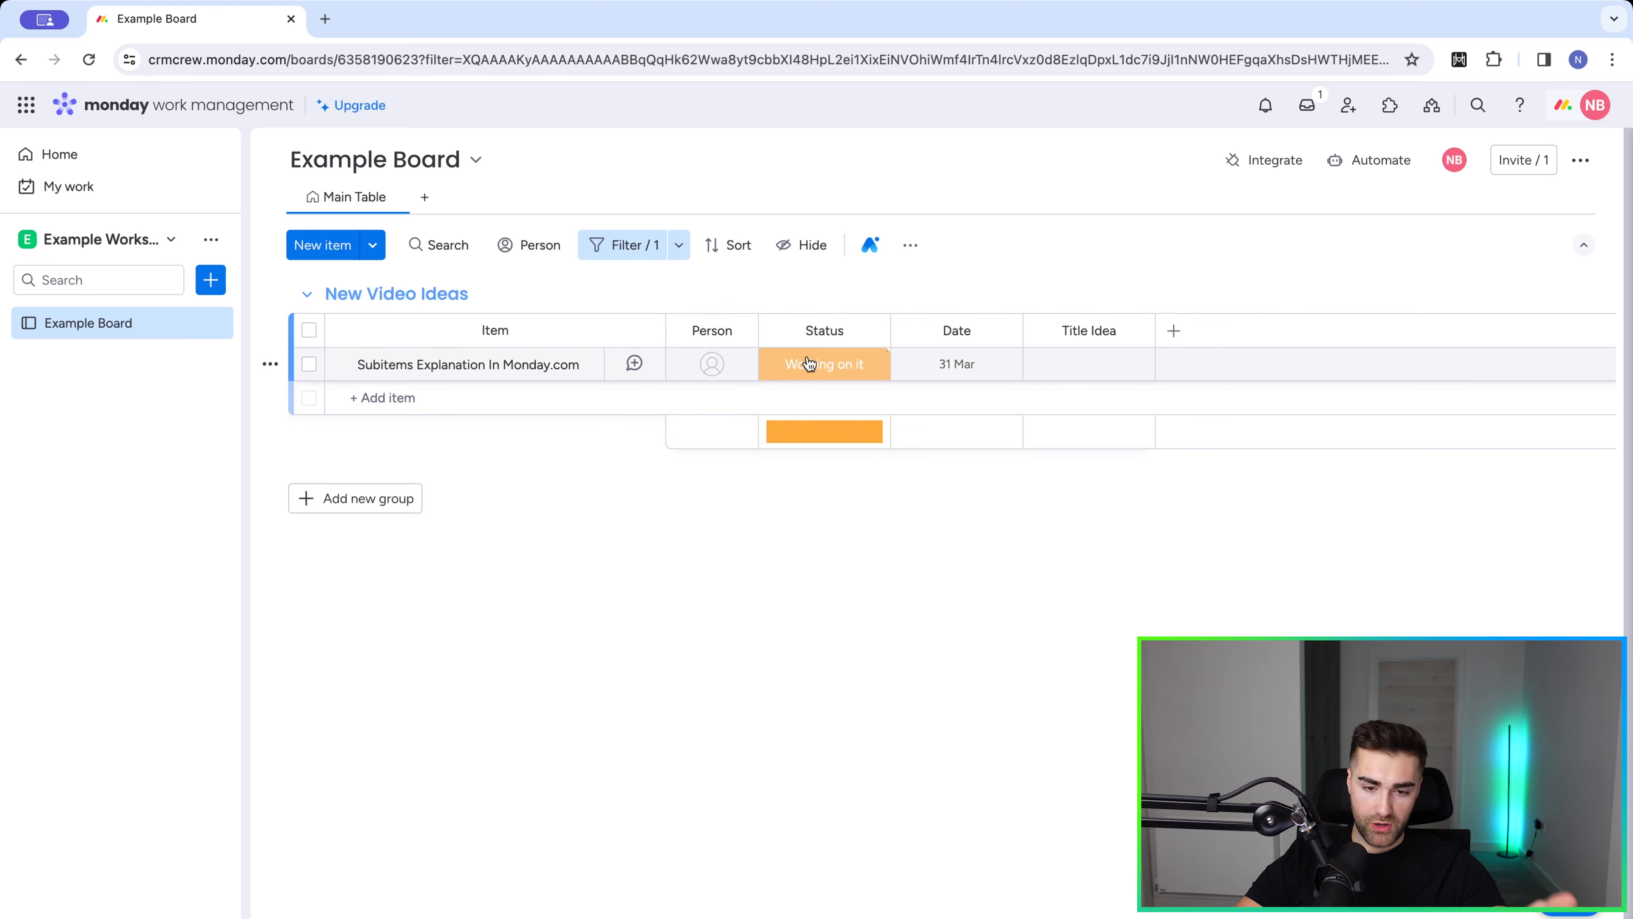
left_click(646, 252)
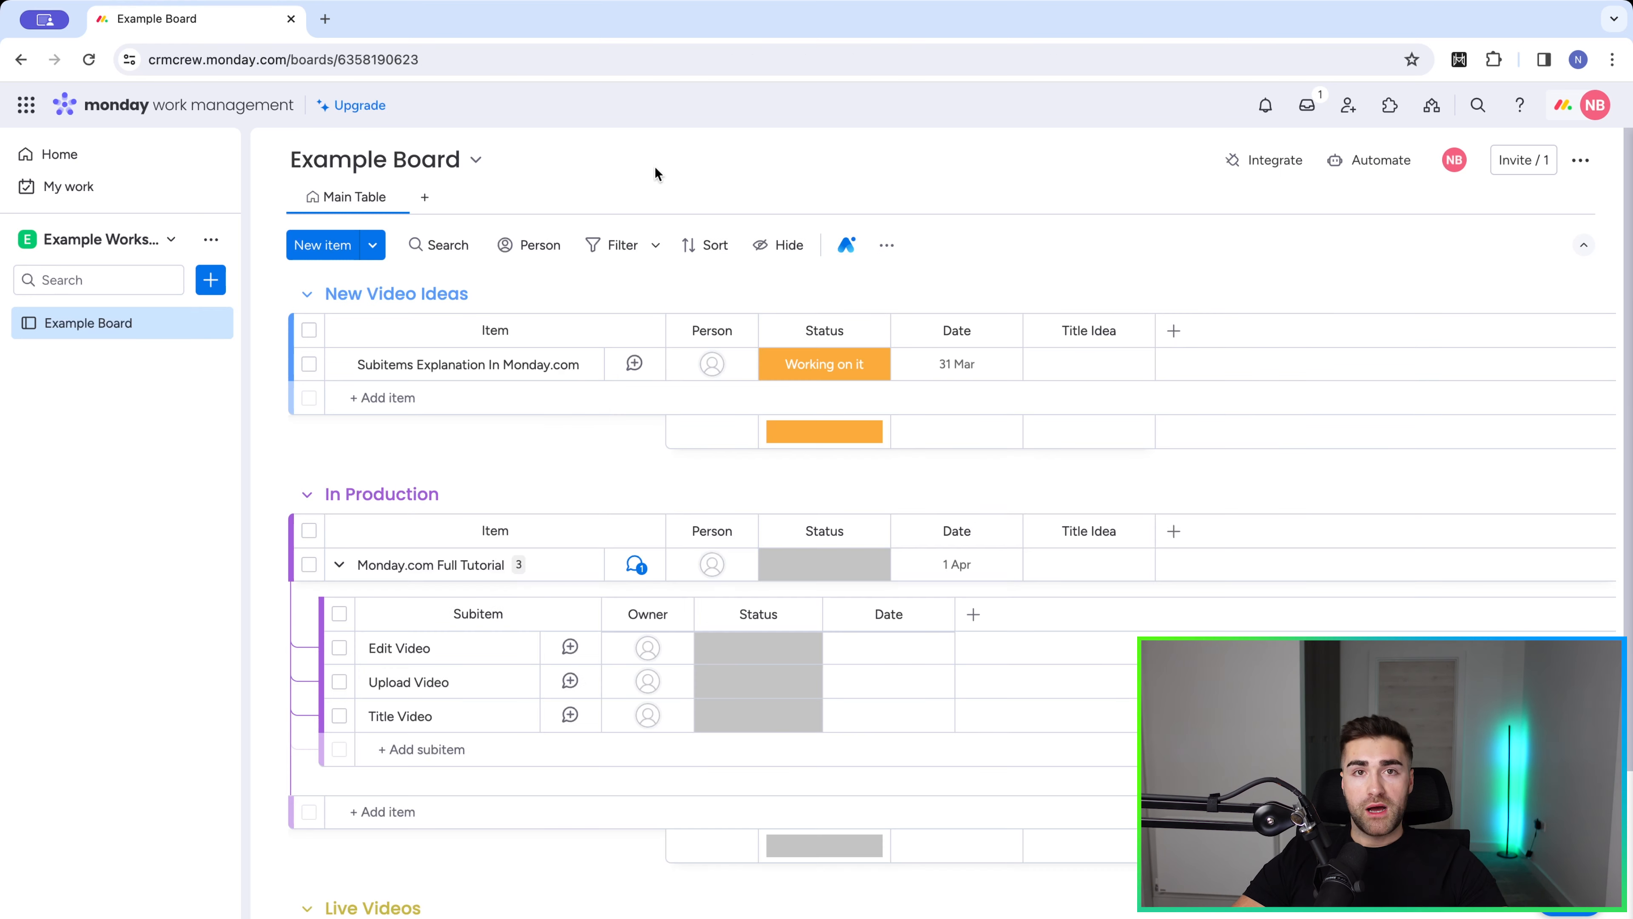
Review the board's sorting options and the list of item and subitem columns that can be shown or hidden.
left_click(696, 252)
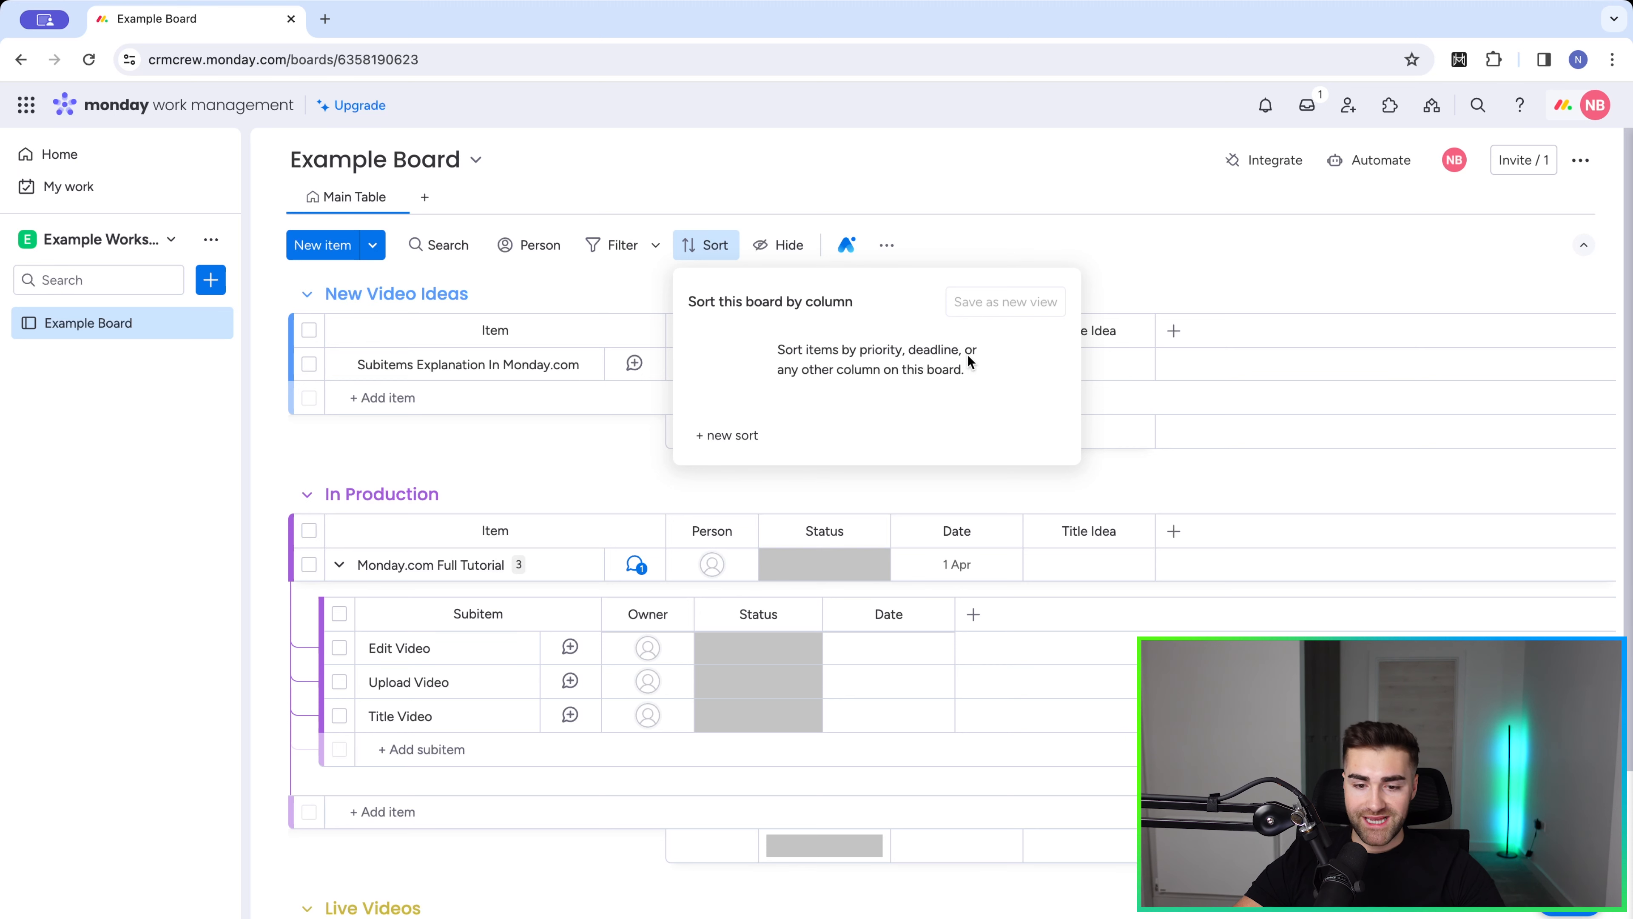
left_click(678, 196)
left_click(780, 256)
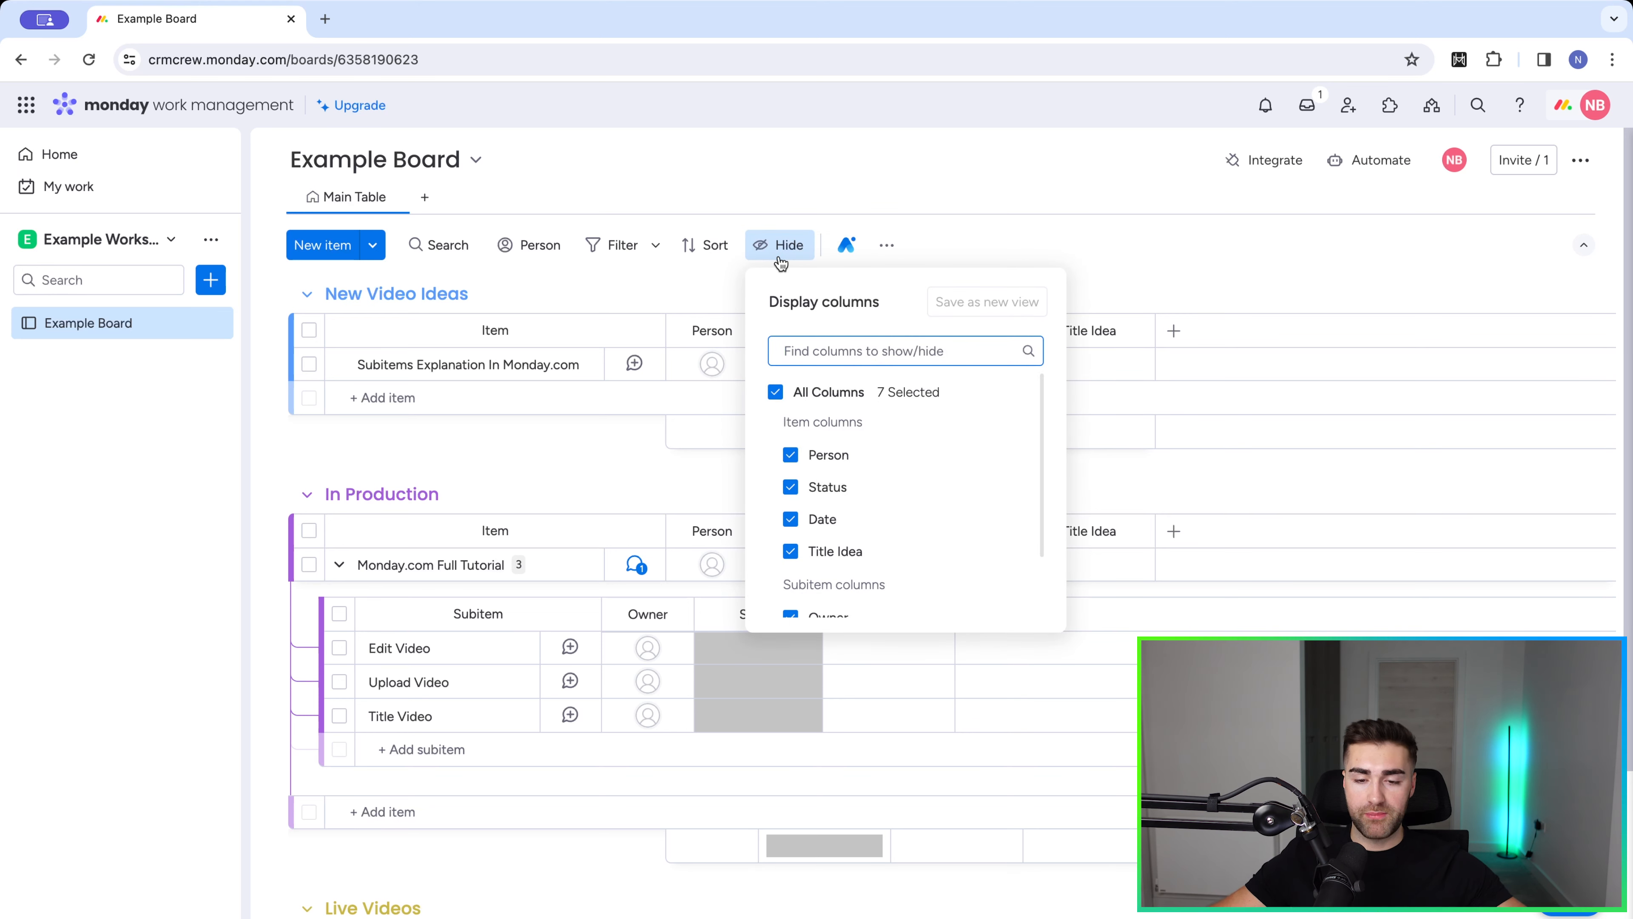
scroll(879, 504, "down", 2)
scroll(879, 503, "up", 2)
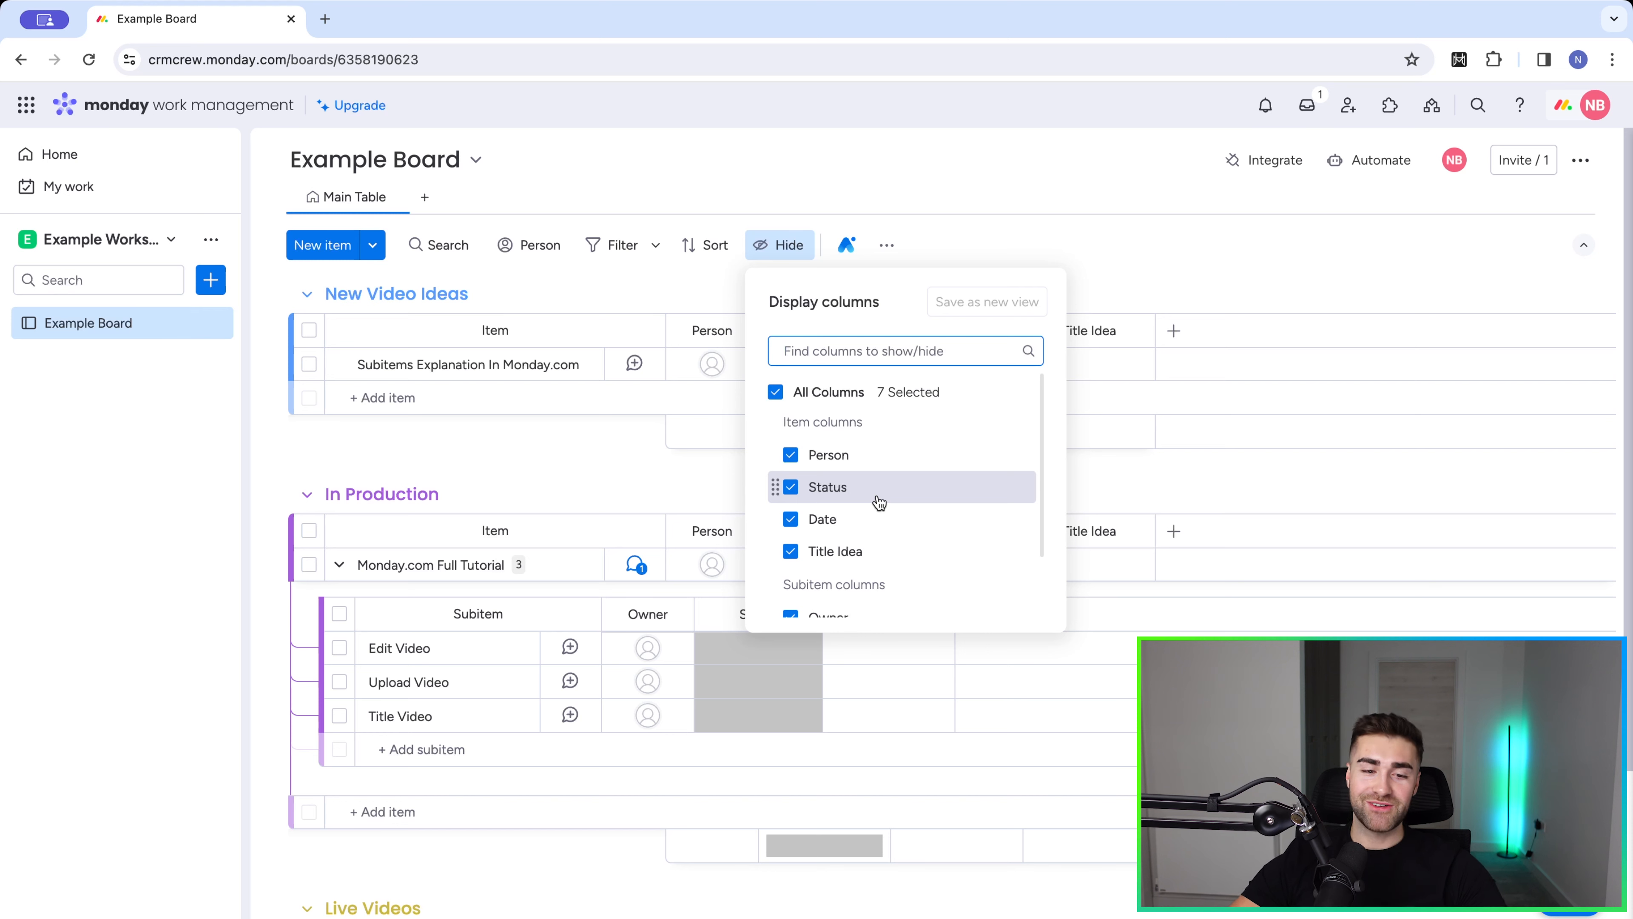
Add a Gantt view to the board and dock its widget so the timeline fills the view.
left_click(643, 191)
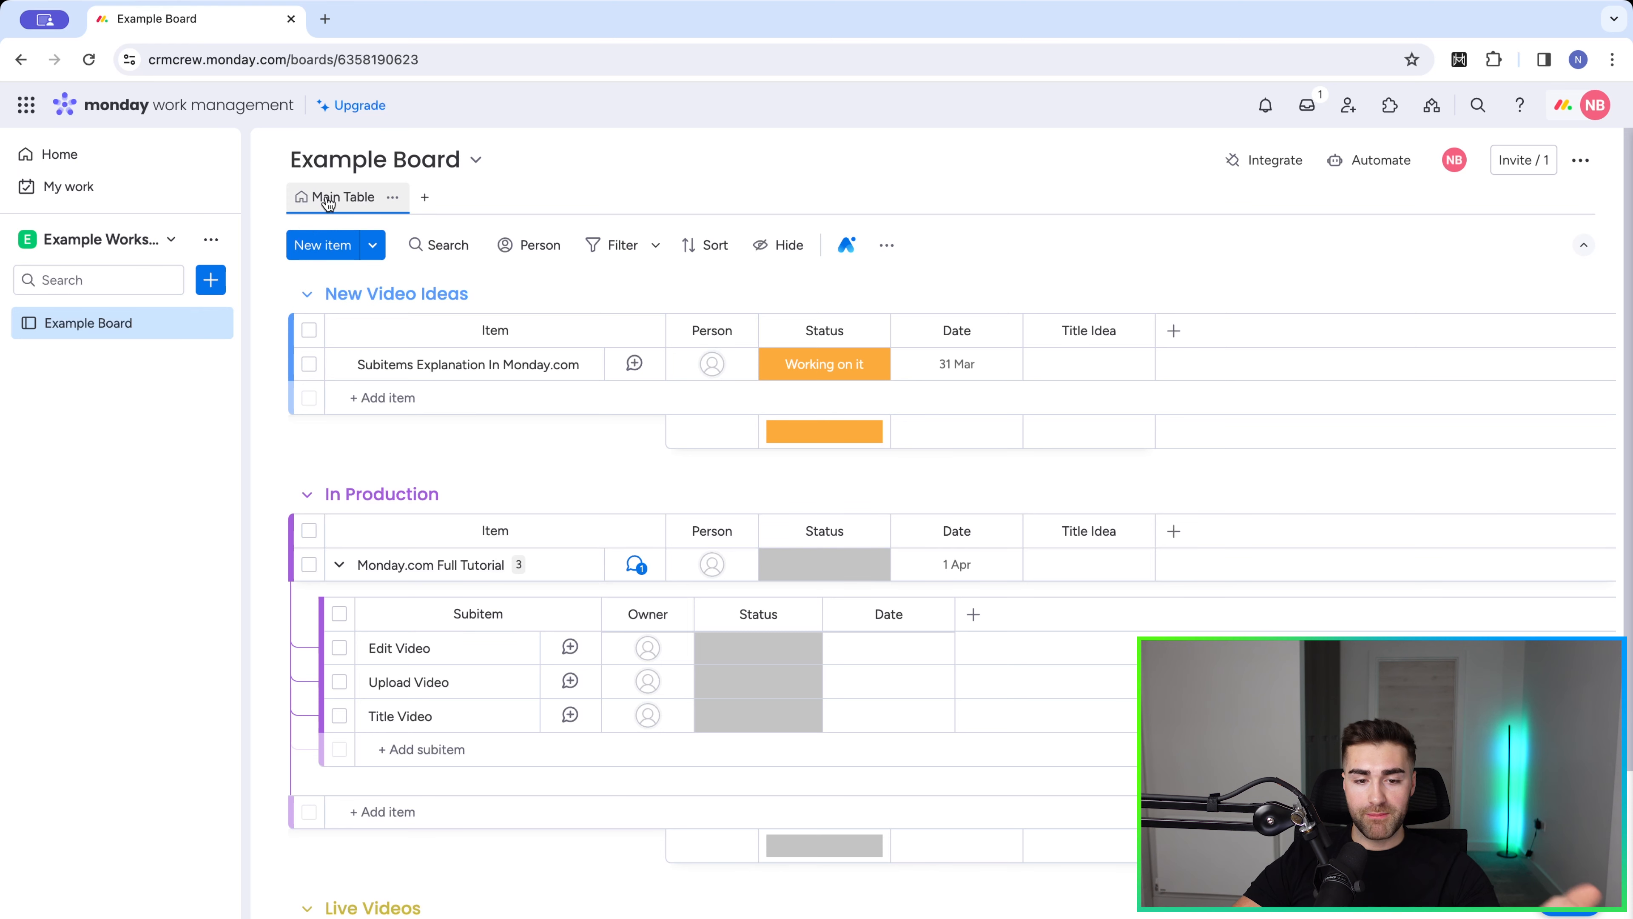
left_click(427, 199)
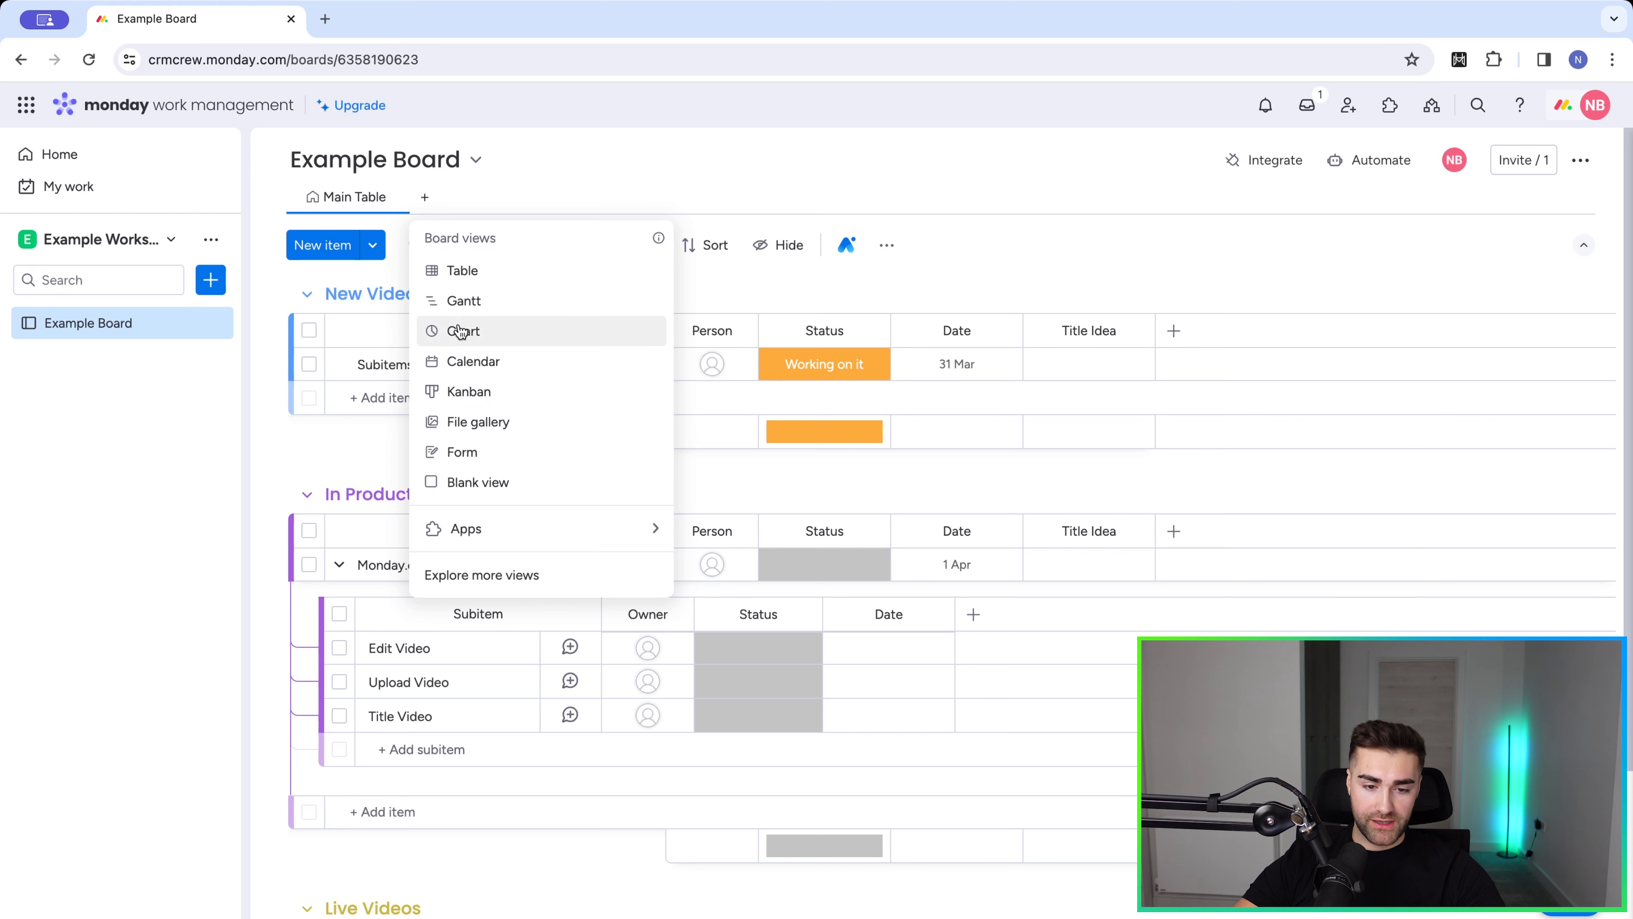
left_click(464, 300)
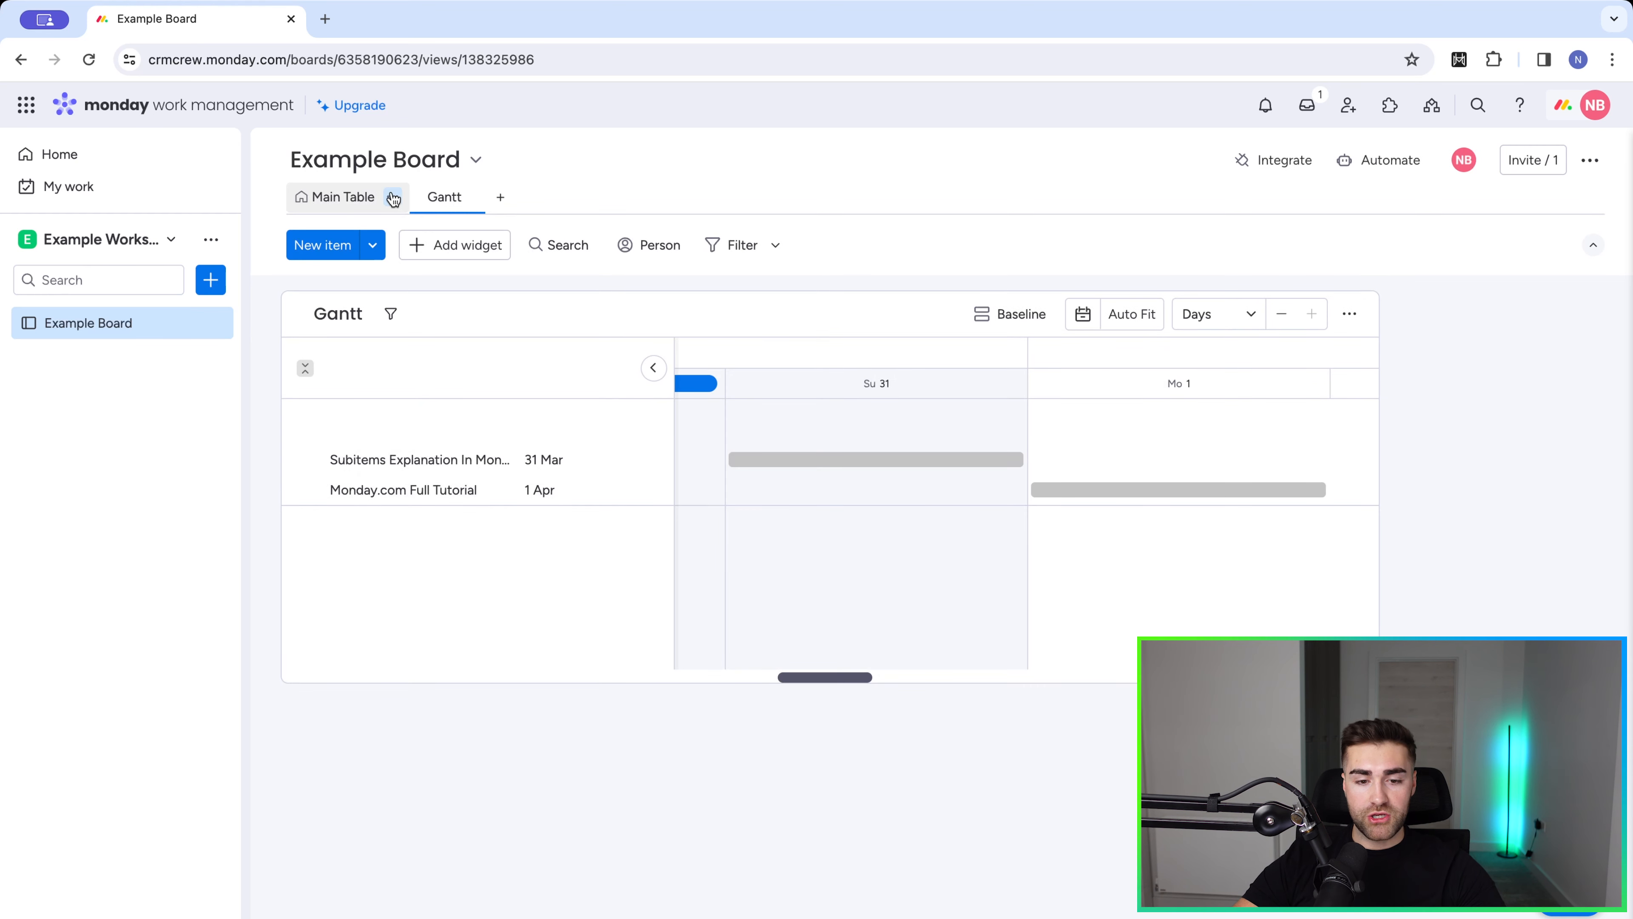
left_click(1348, 315)
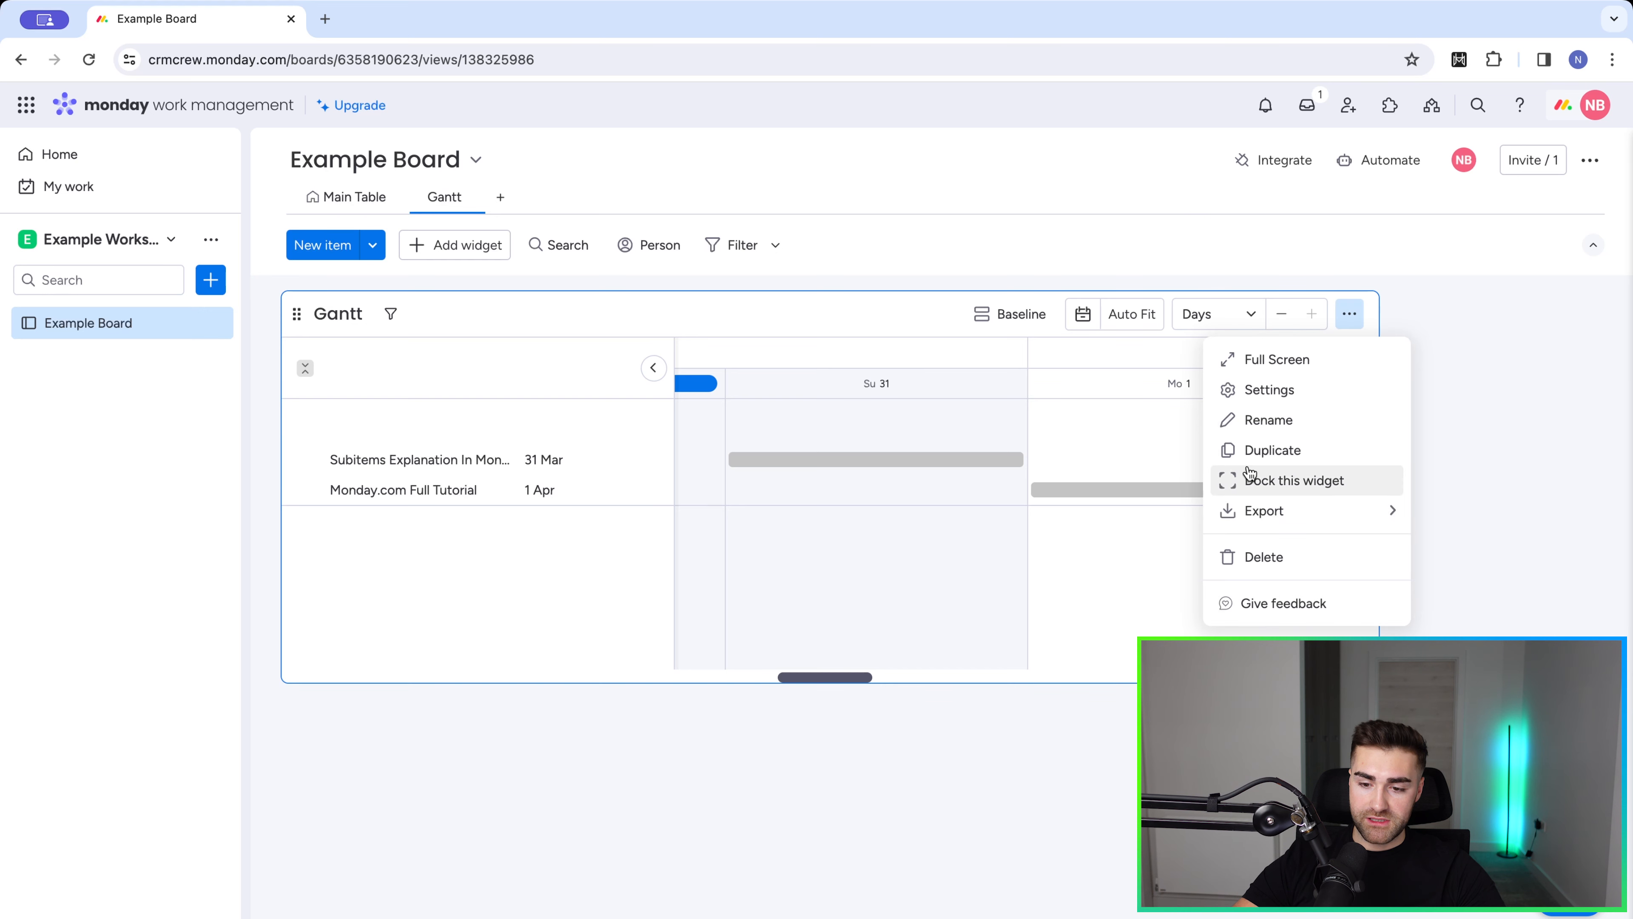
left_click(1274, 490)
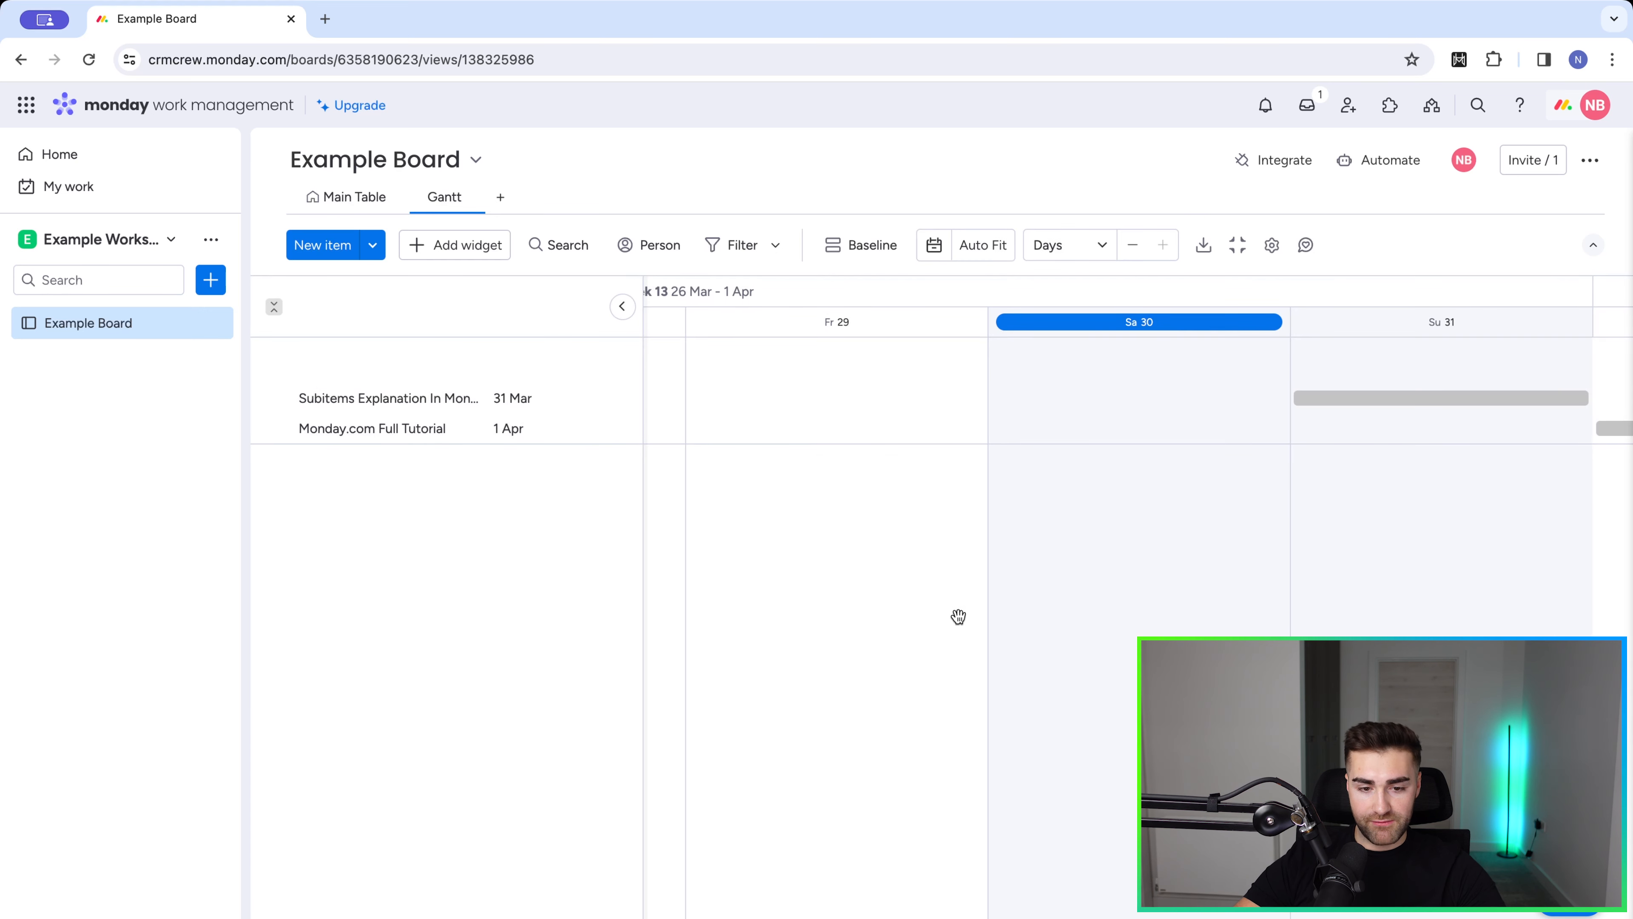
scroll(958, 616, "right", 1)
scroll(959, 616, "left", 3)
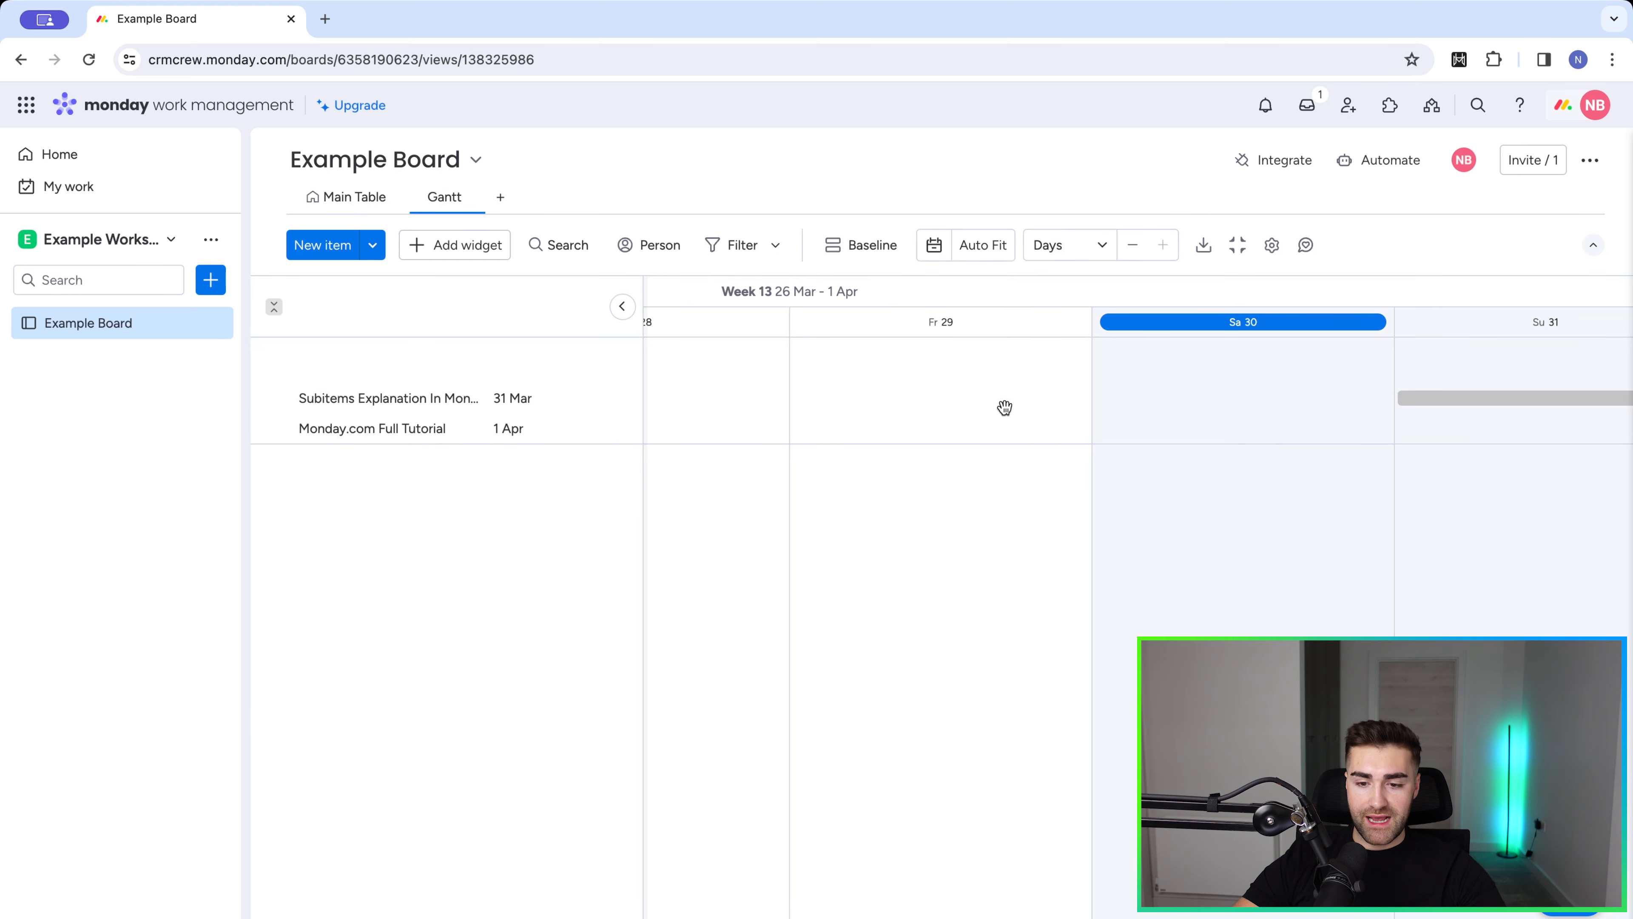
scroll(1005, 408, "left", 2)
scroll(1005, 408, "right", 5)
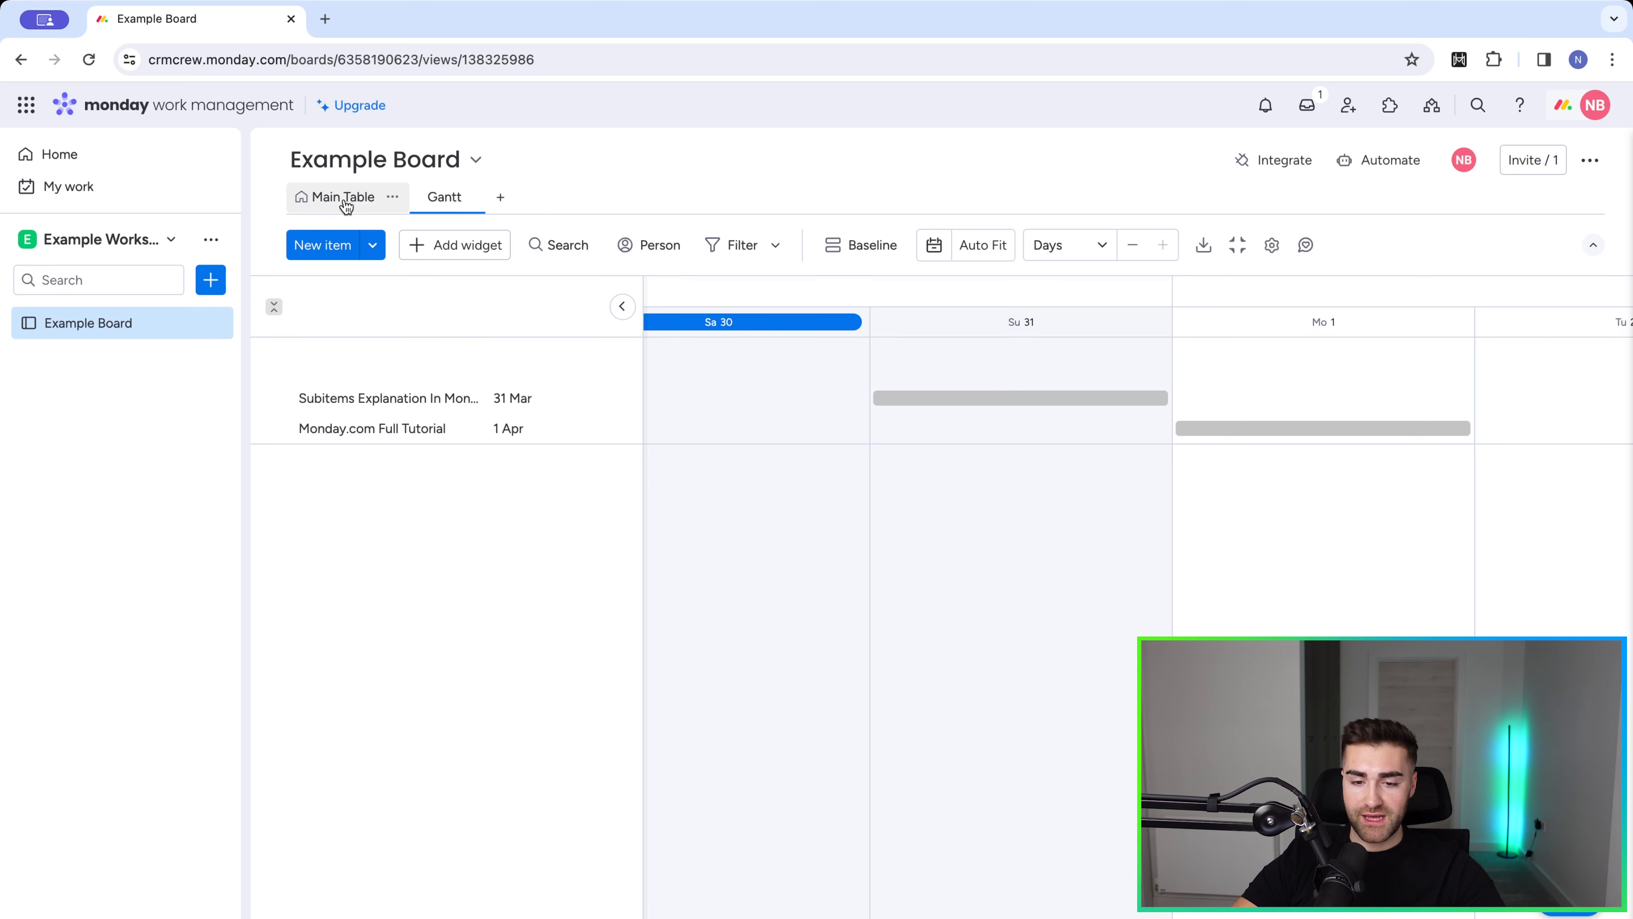
Add a Form view to the board and check its Name, Status, Date and Title Idea fields.
left_click(500, 198)
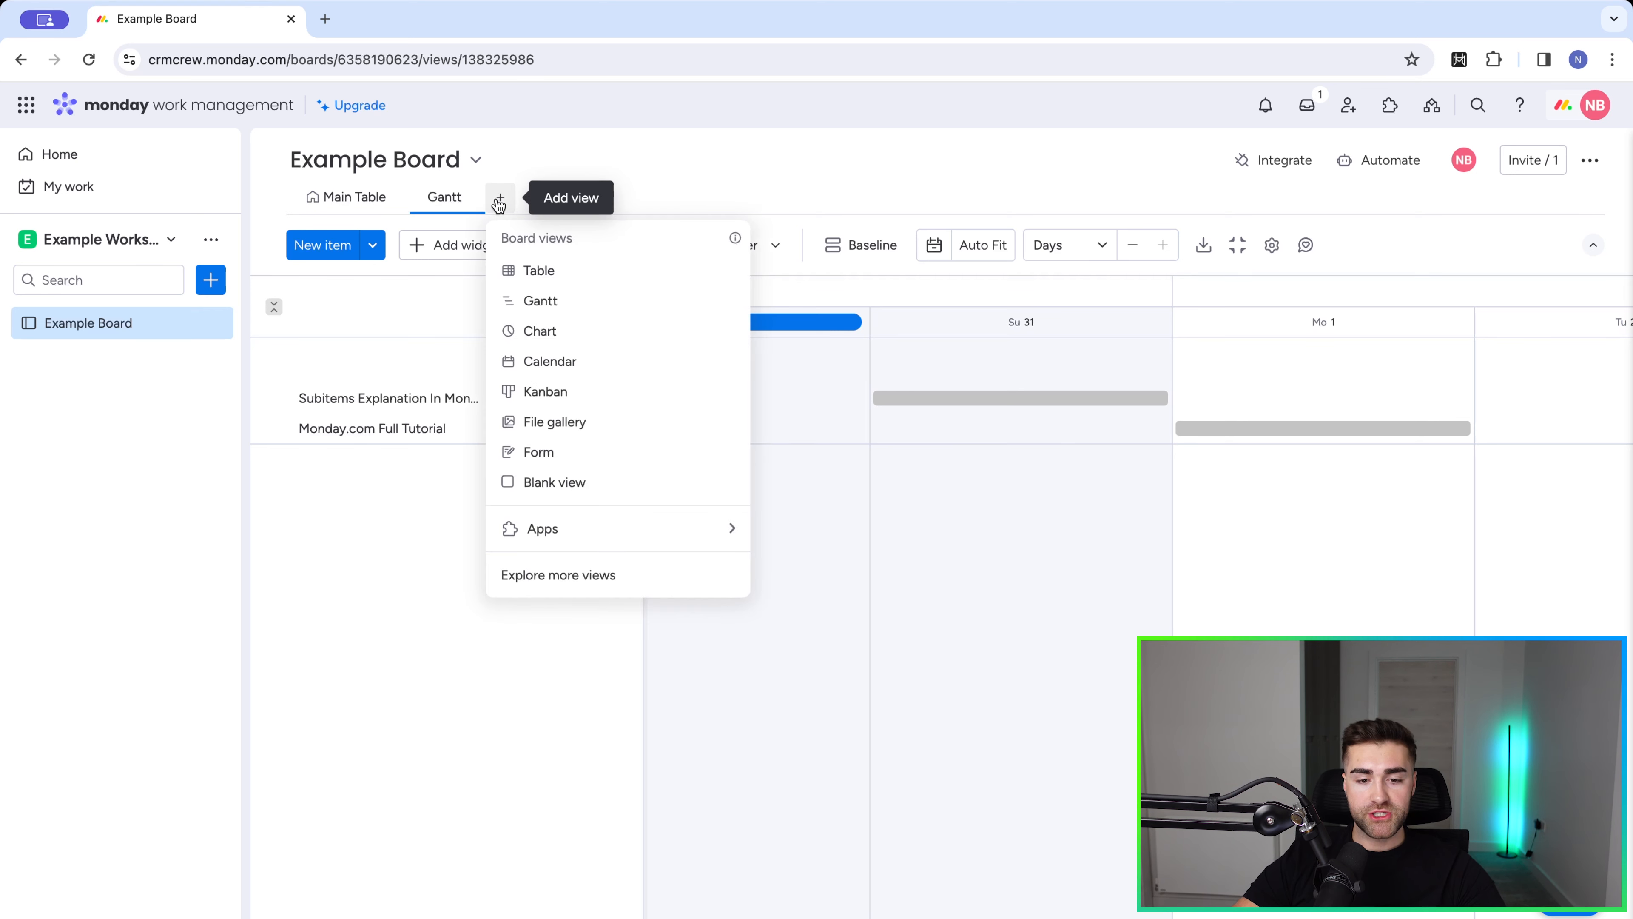
left_click(602, 445)
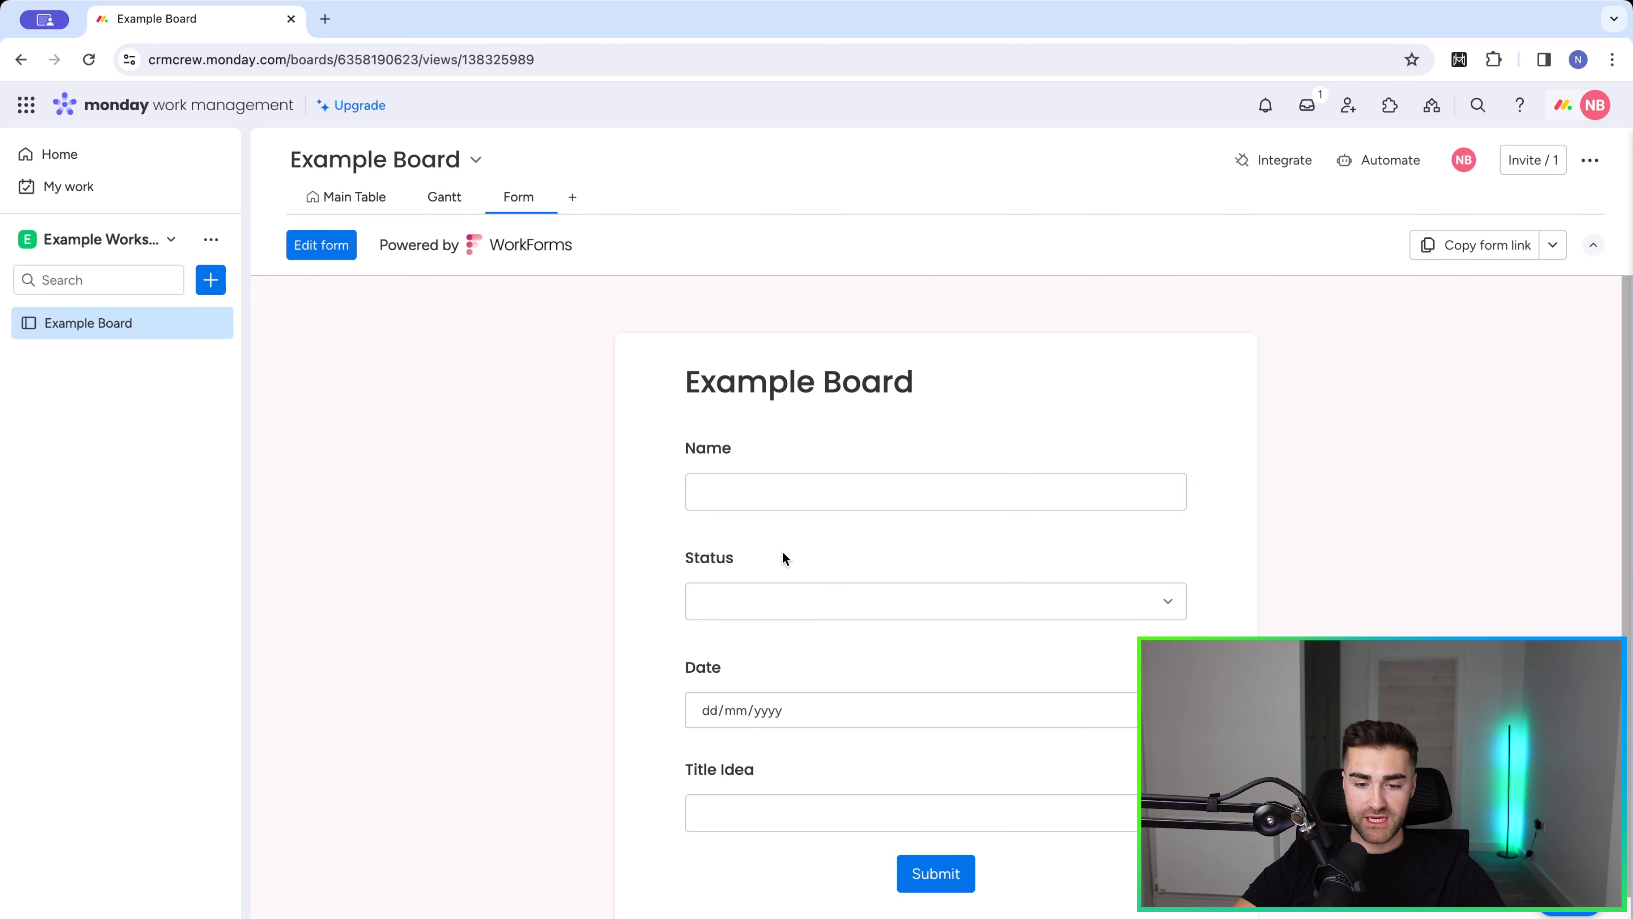
scroll(782, 551, "down", 1)
scroll(768, 544, "up", 1)
scroll(769, 543, "down", 1)
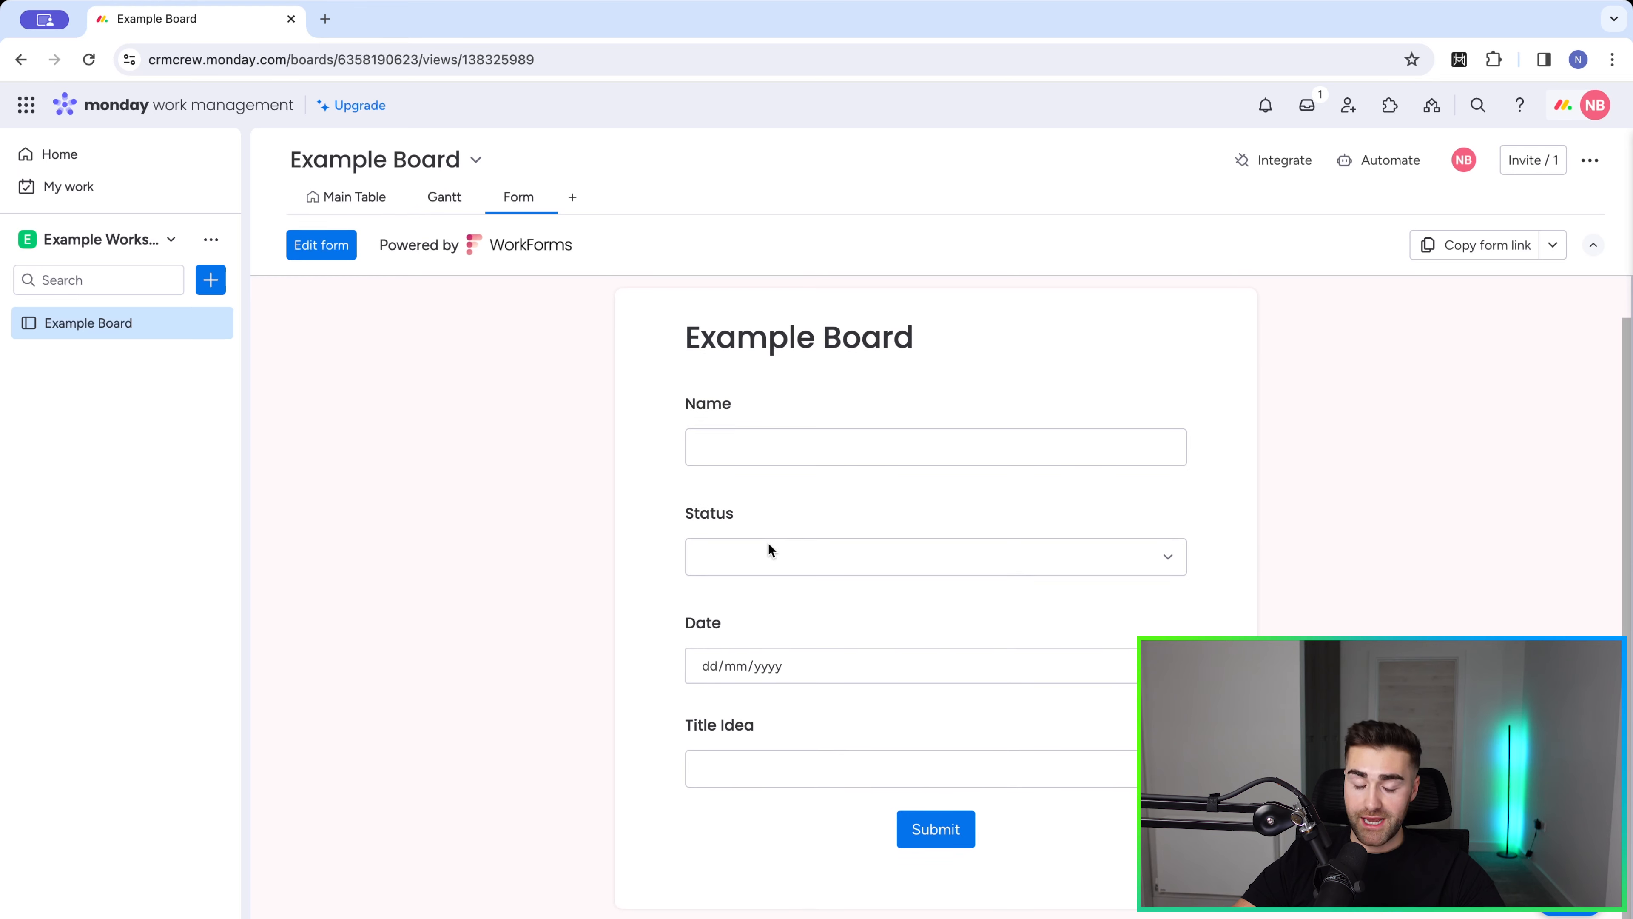
Review the form's questions in the form editor, close it, and return to the board's main table.
left_click(321, 245)
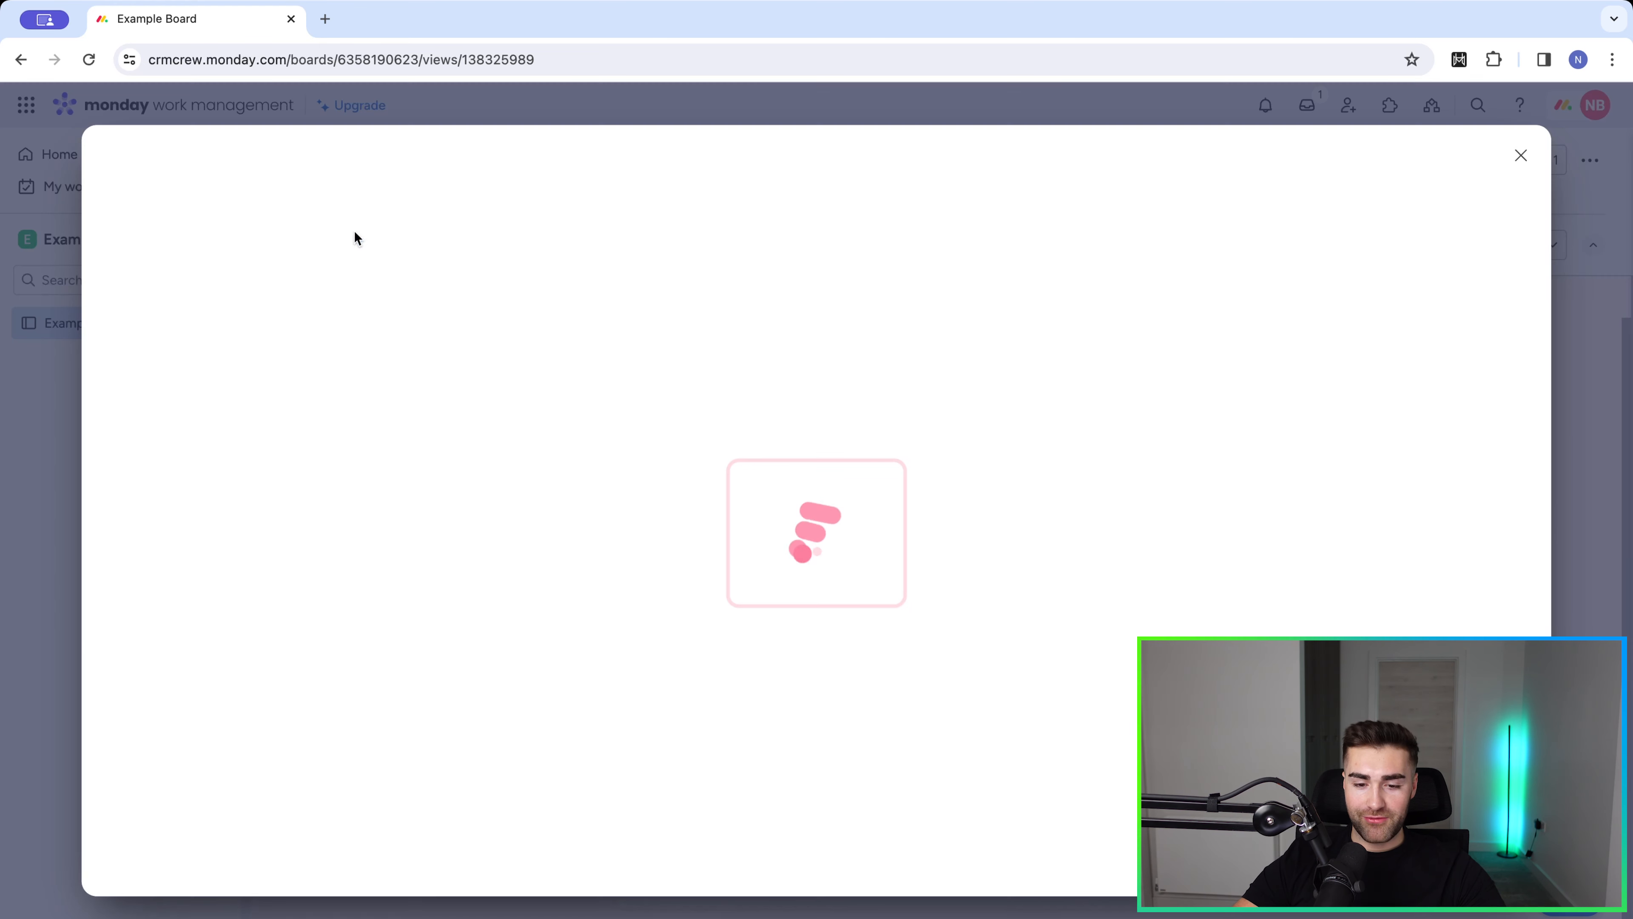
scroll(752, 601, "down", 8)
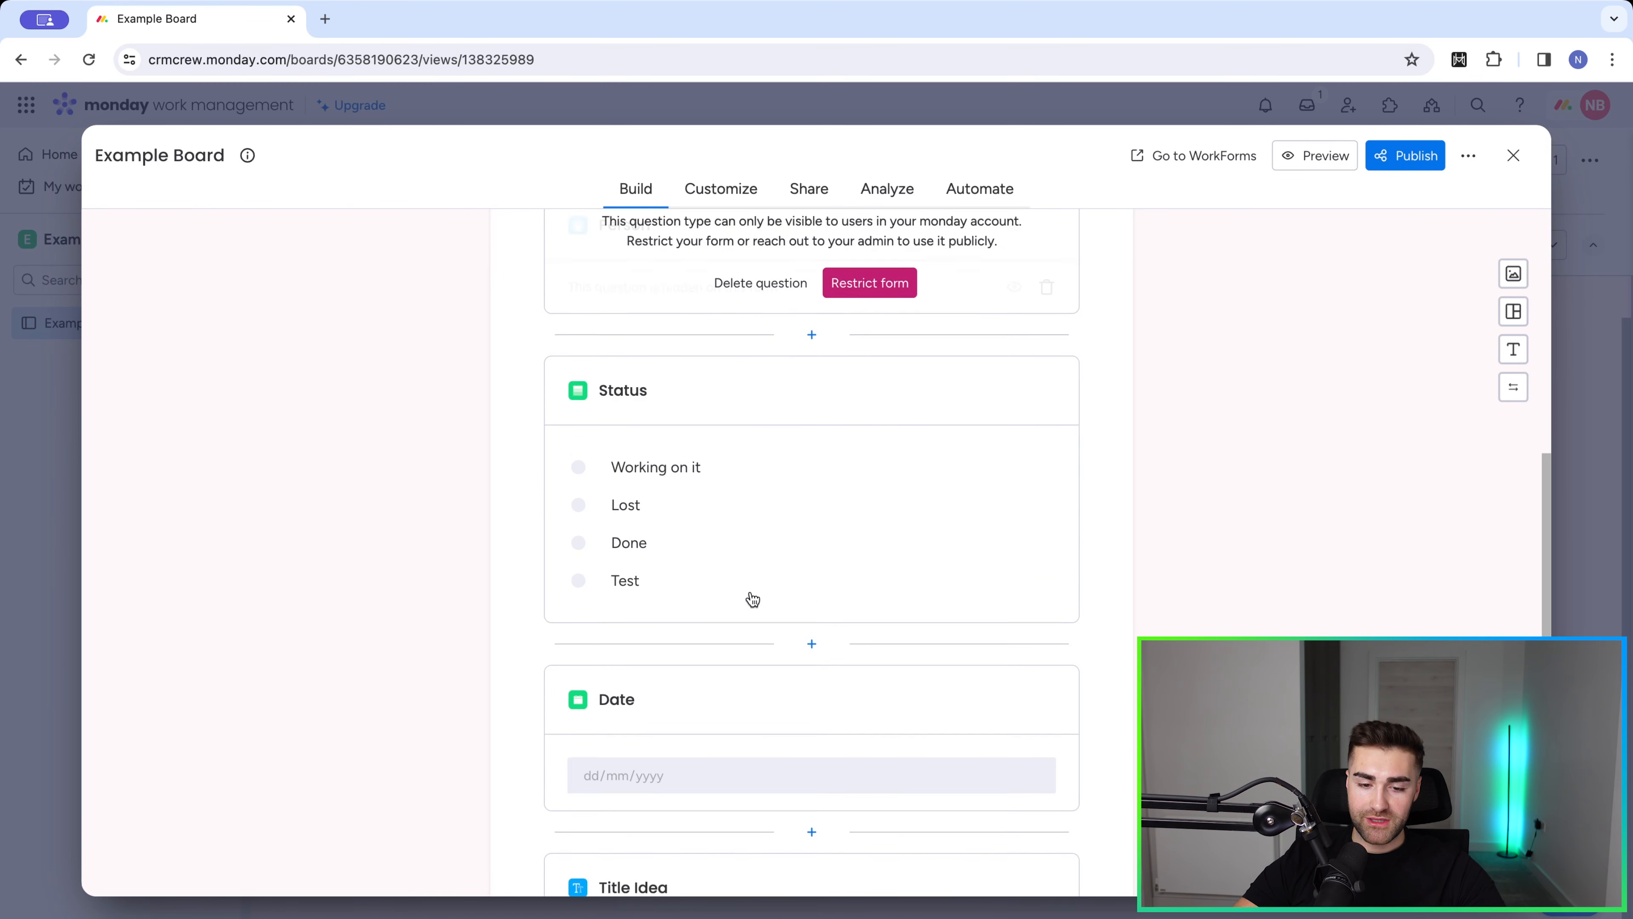
scroll(753, 599, "down", 1)
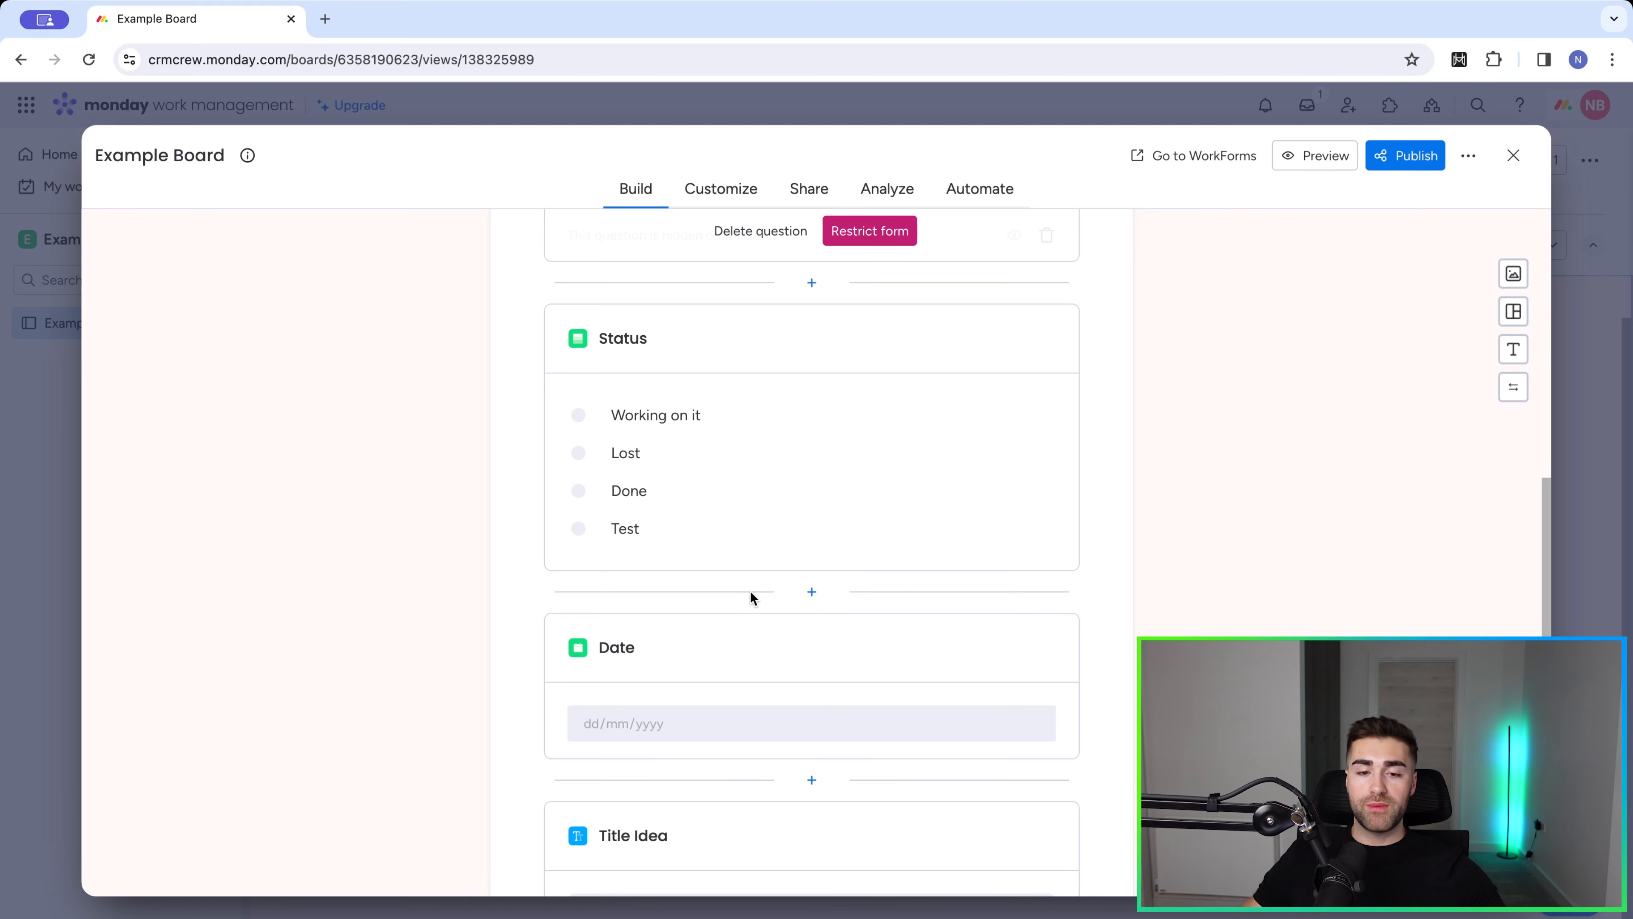
left_click(1513, 155)
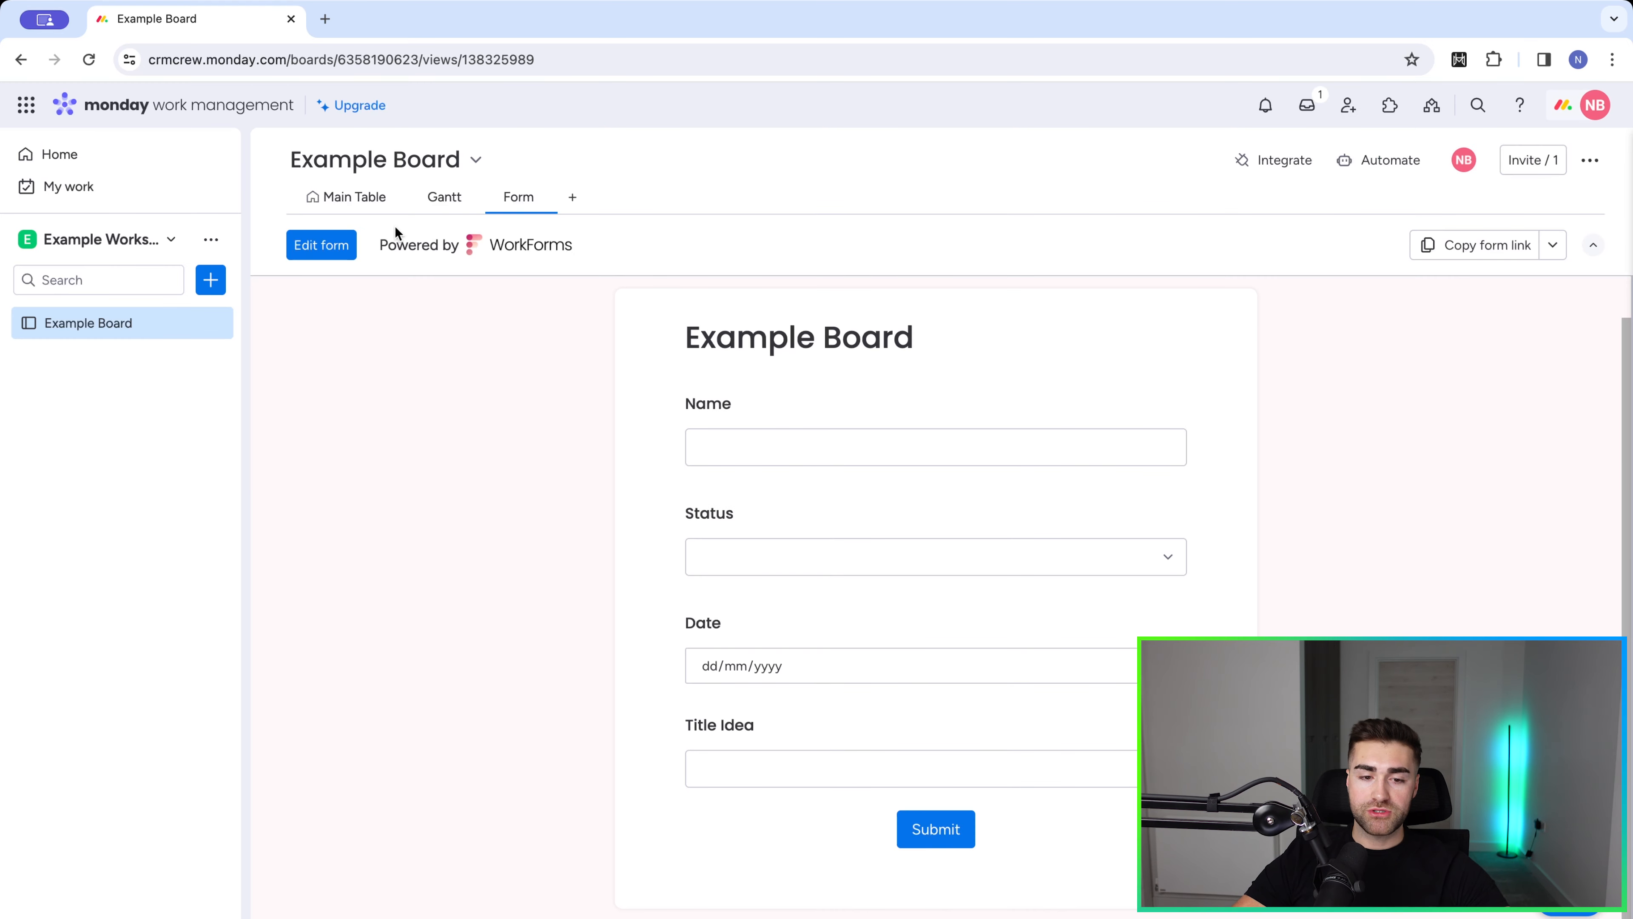
left_click(354, 197)
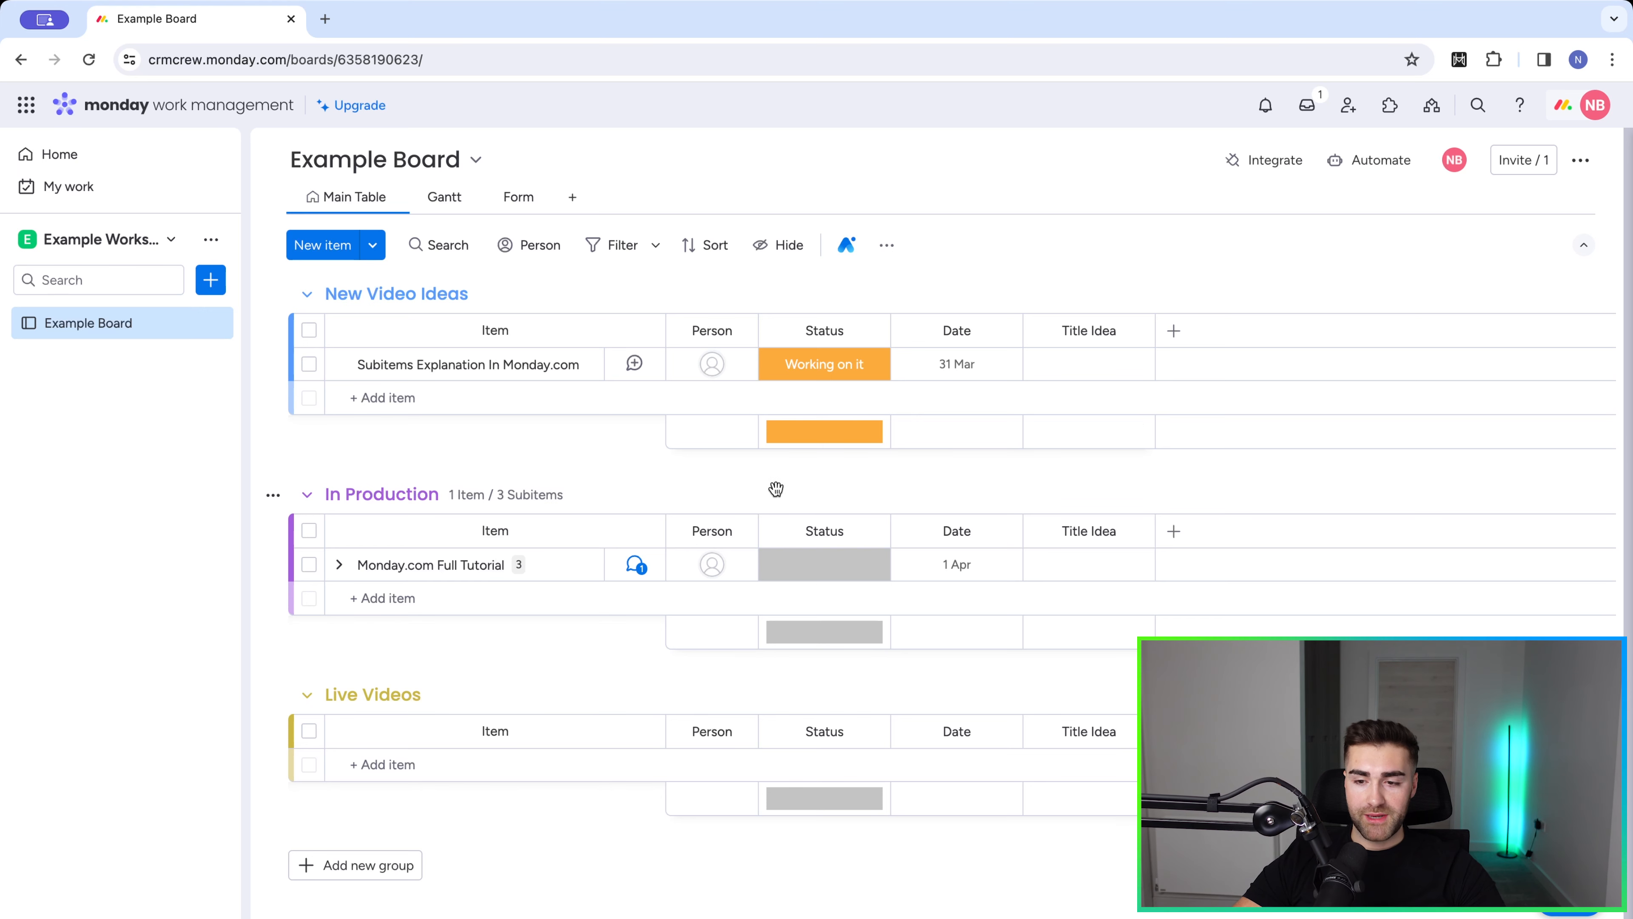
Browse the board's automation templates, including those in the Item creation category.
left_click(1353, 162)
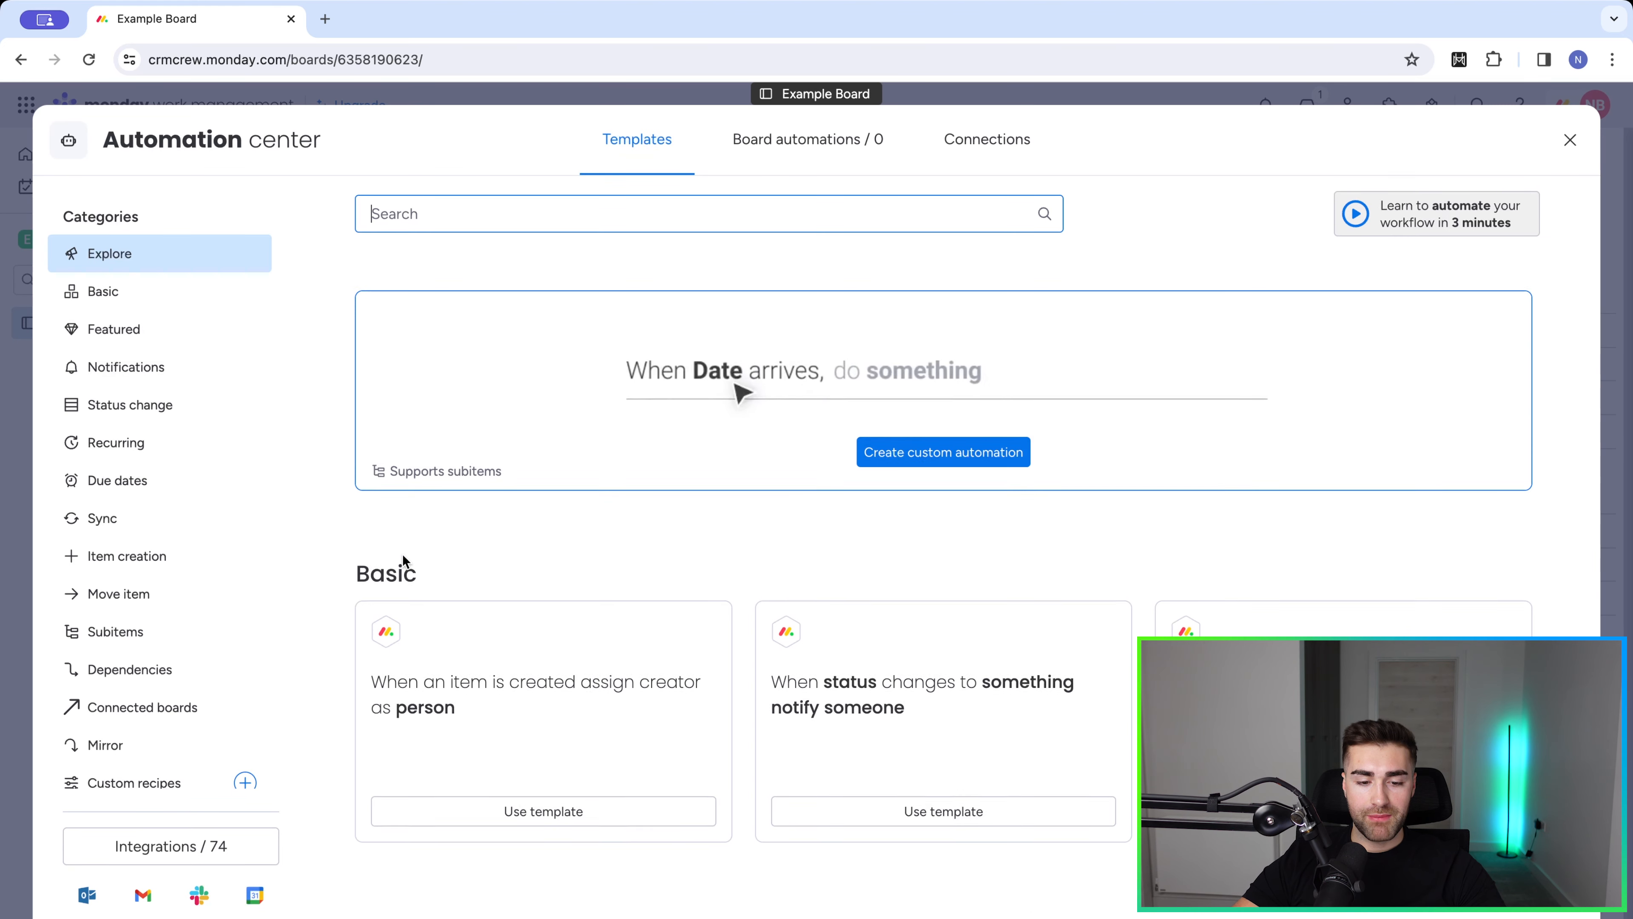
scroll(402, 554, "down", 9)
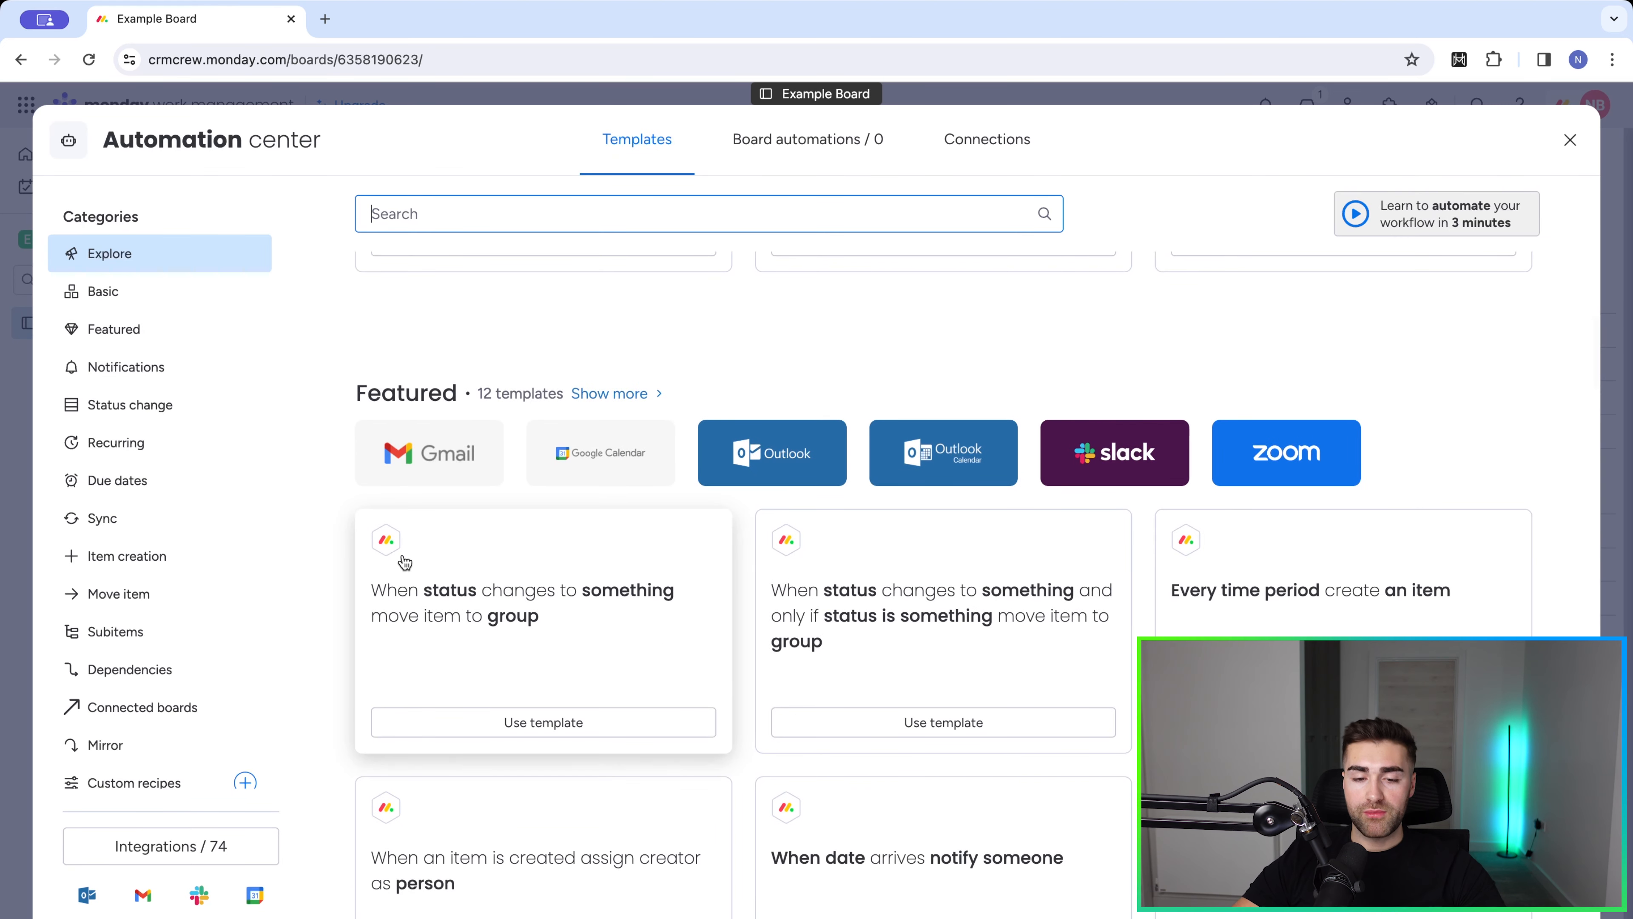
scroll(411, 579, "down", 10)
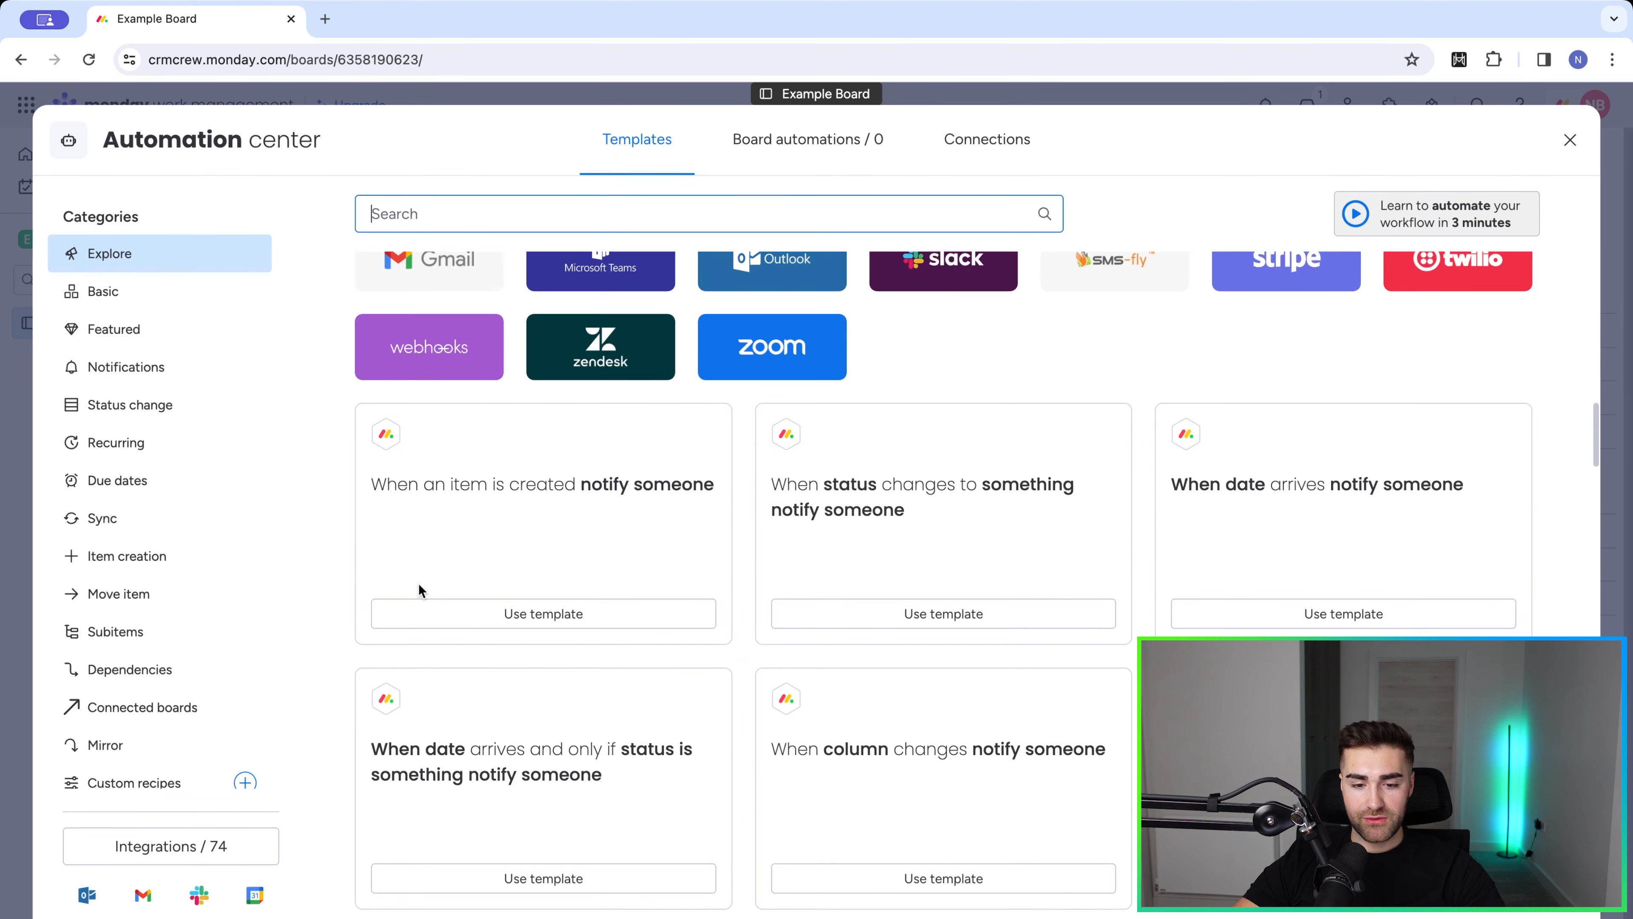
scroll(418, 583, "down", 7)
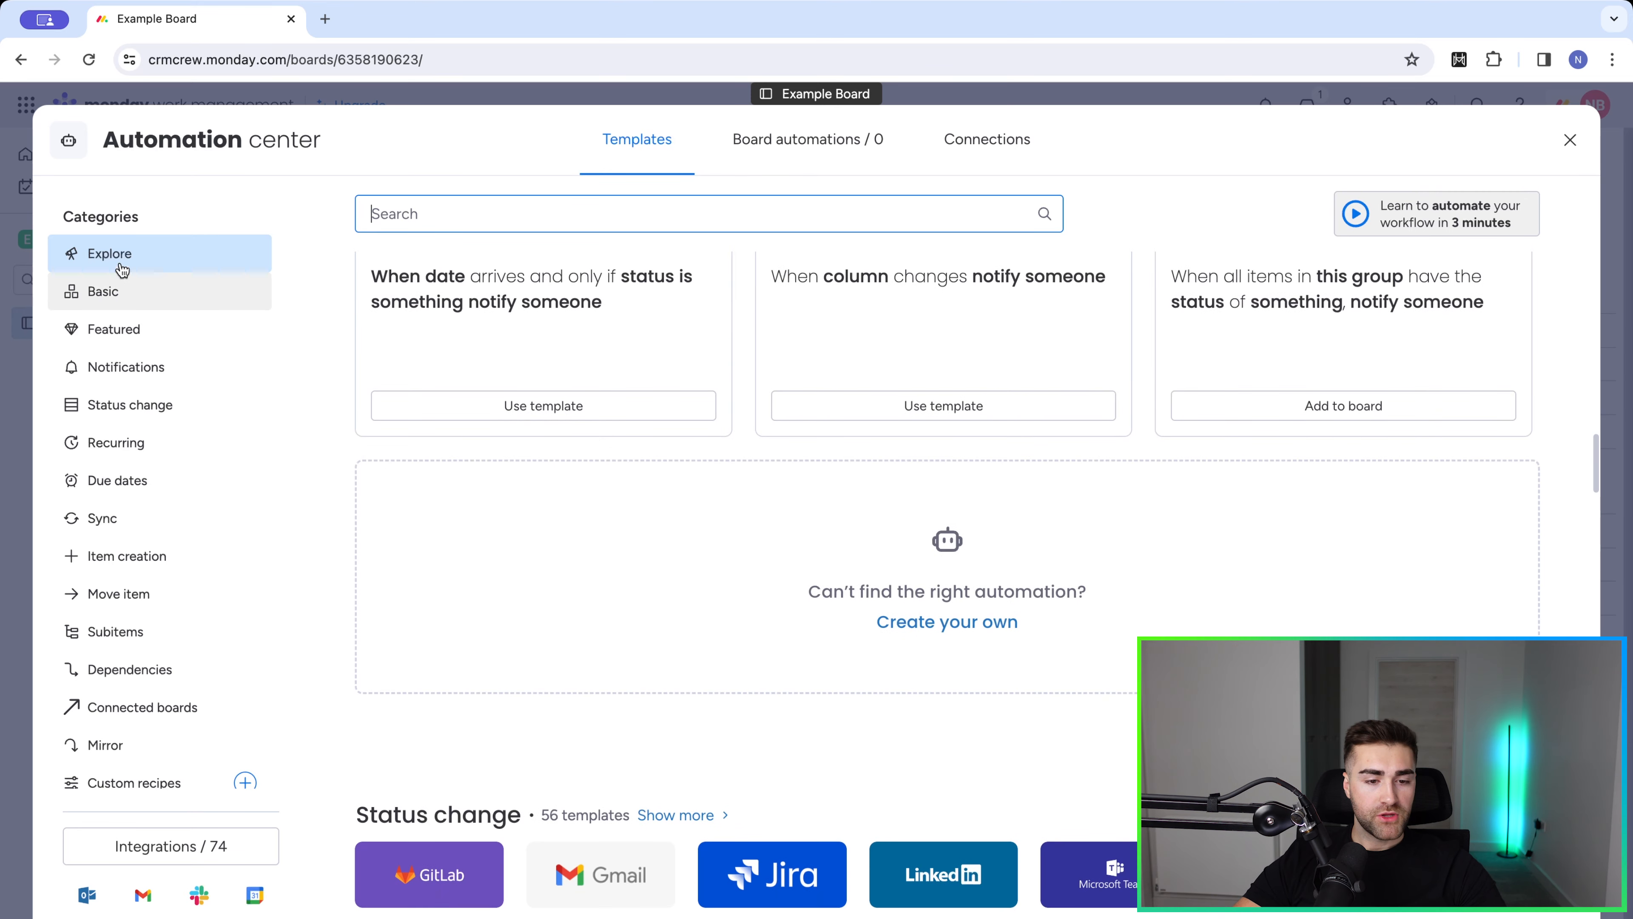
left_click(111, 566)
scroll(685, 708, "down", 5)
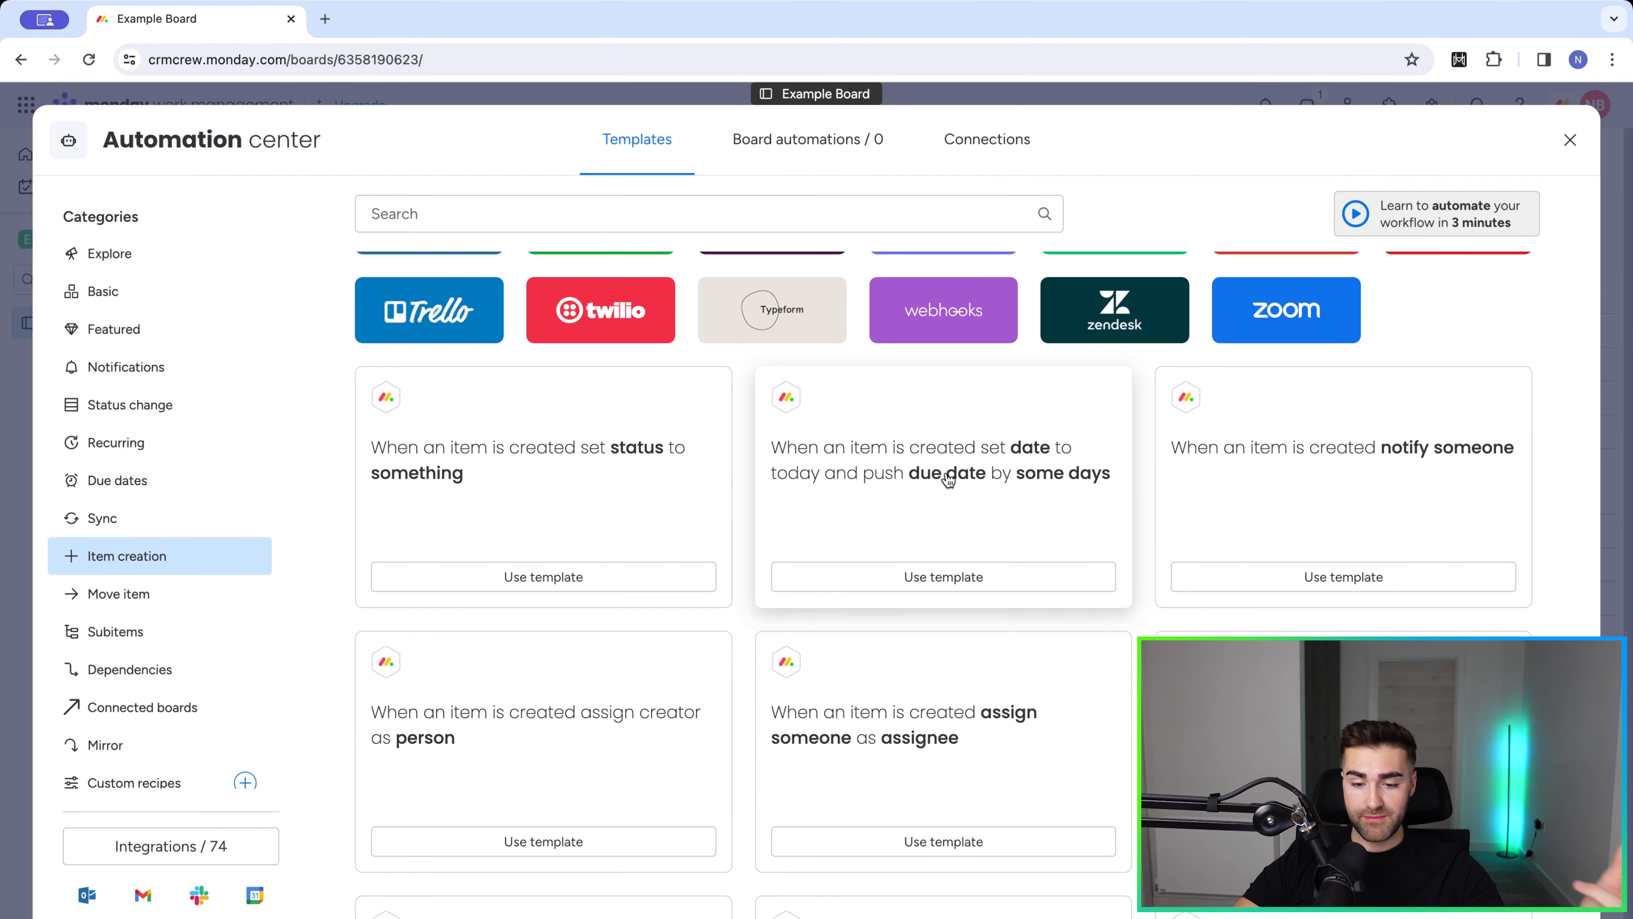
scroll(945, 471, "down", 4)
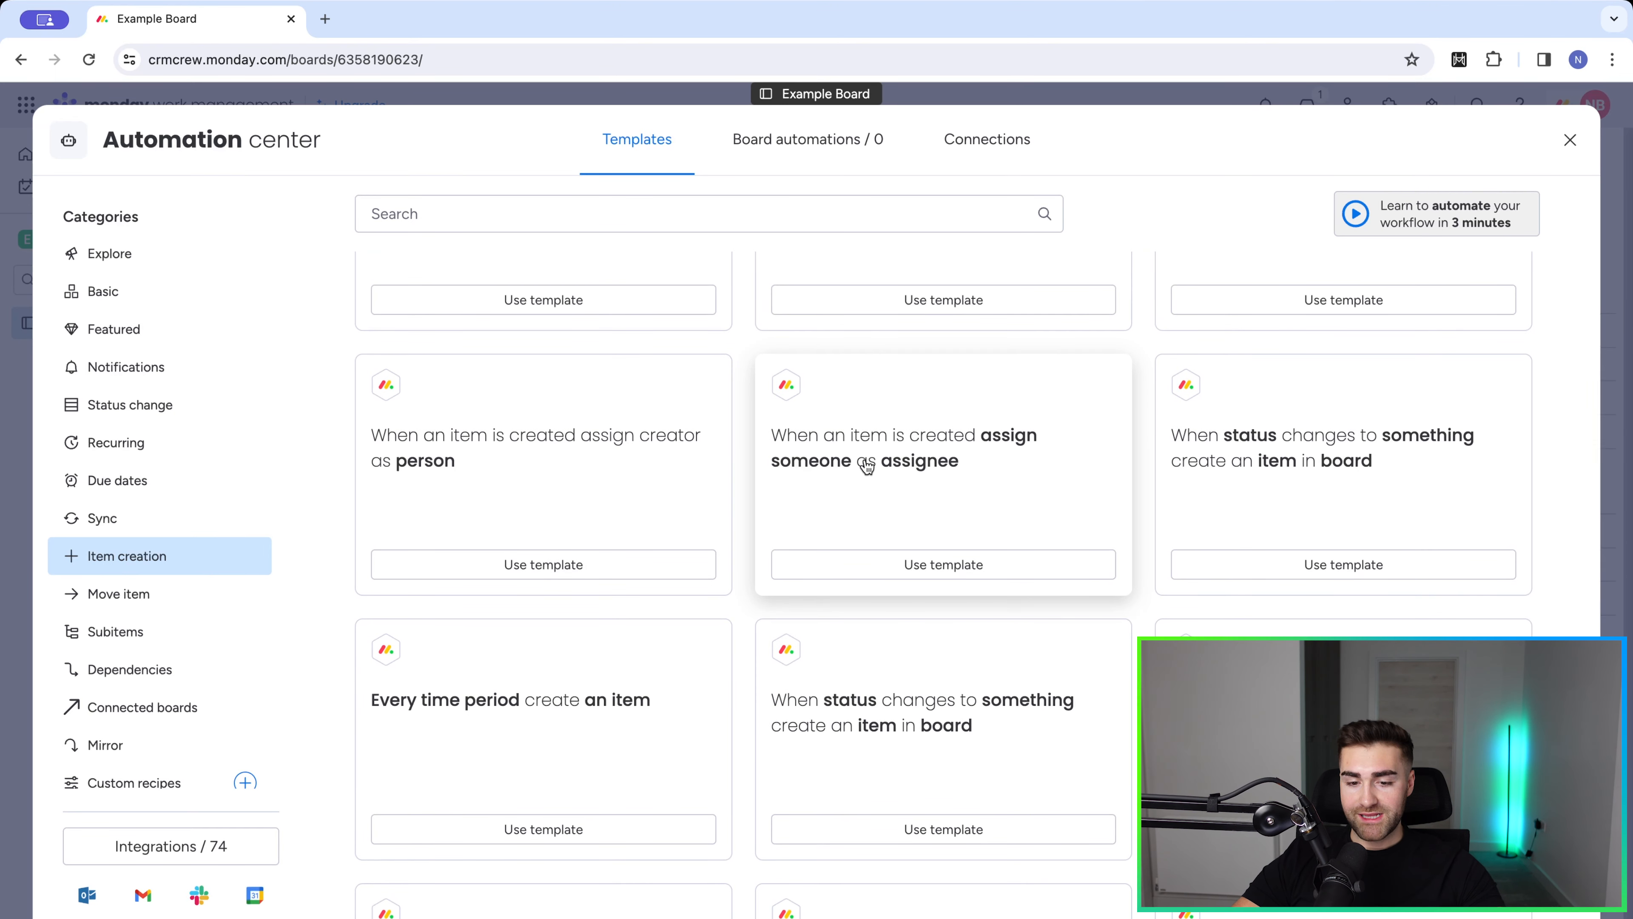
scroll(901, 474, "down", 5)
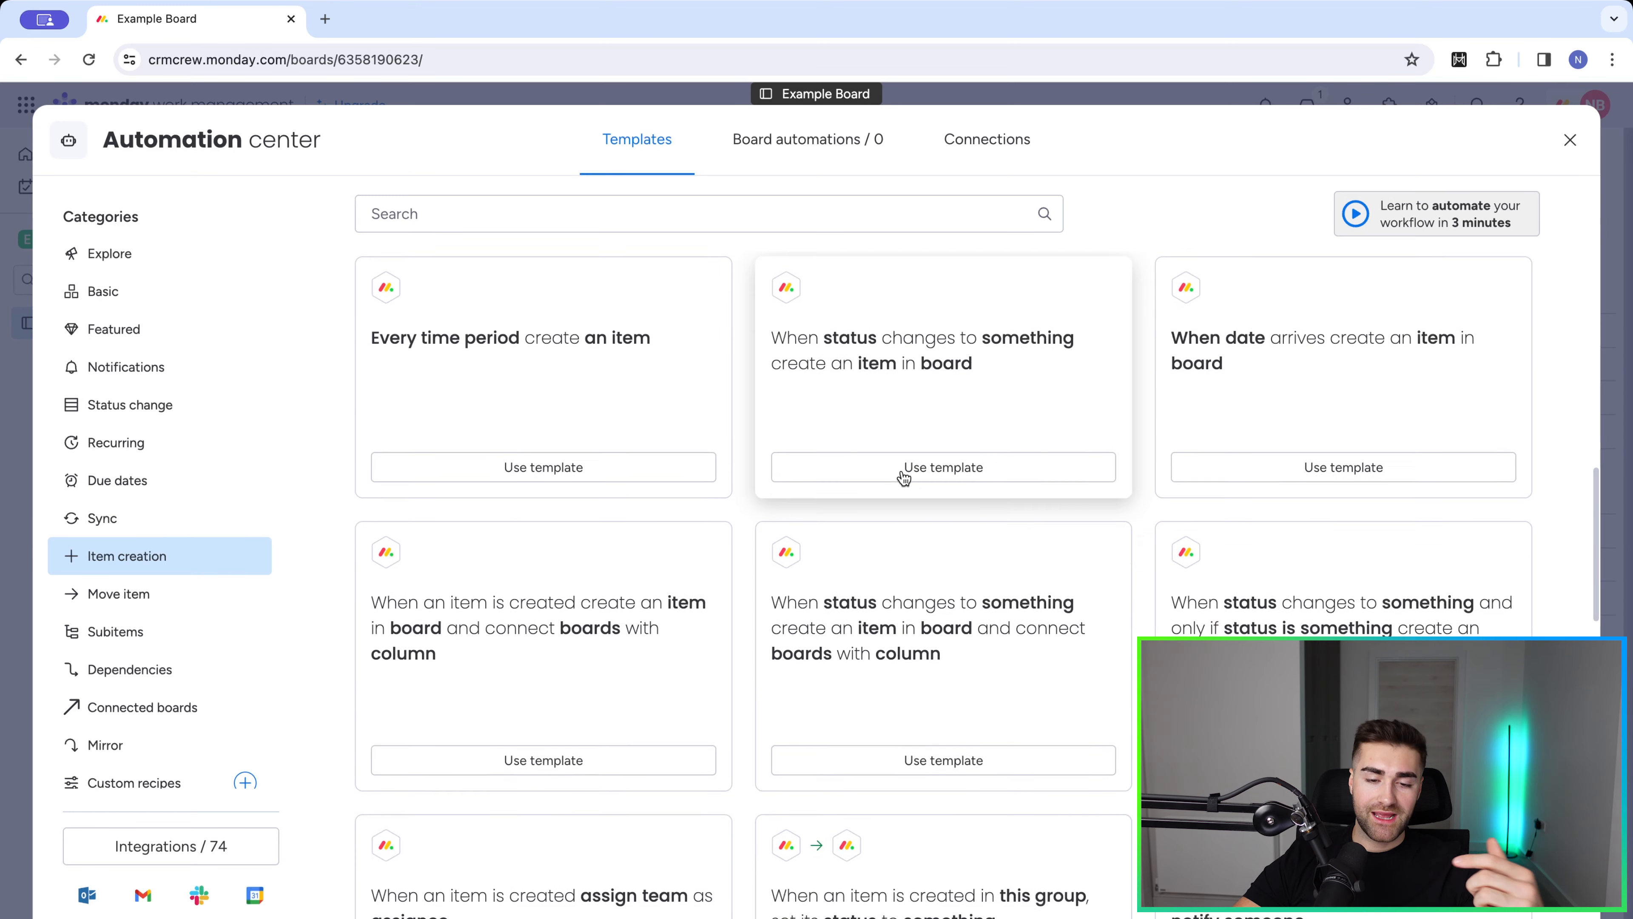
scroll(903, 477, "down", 1)
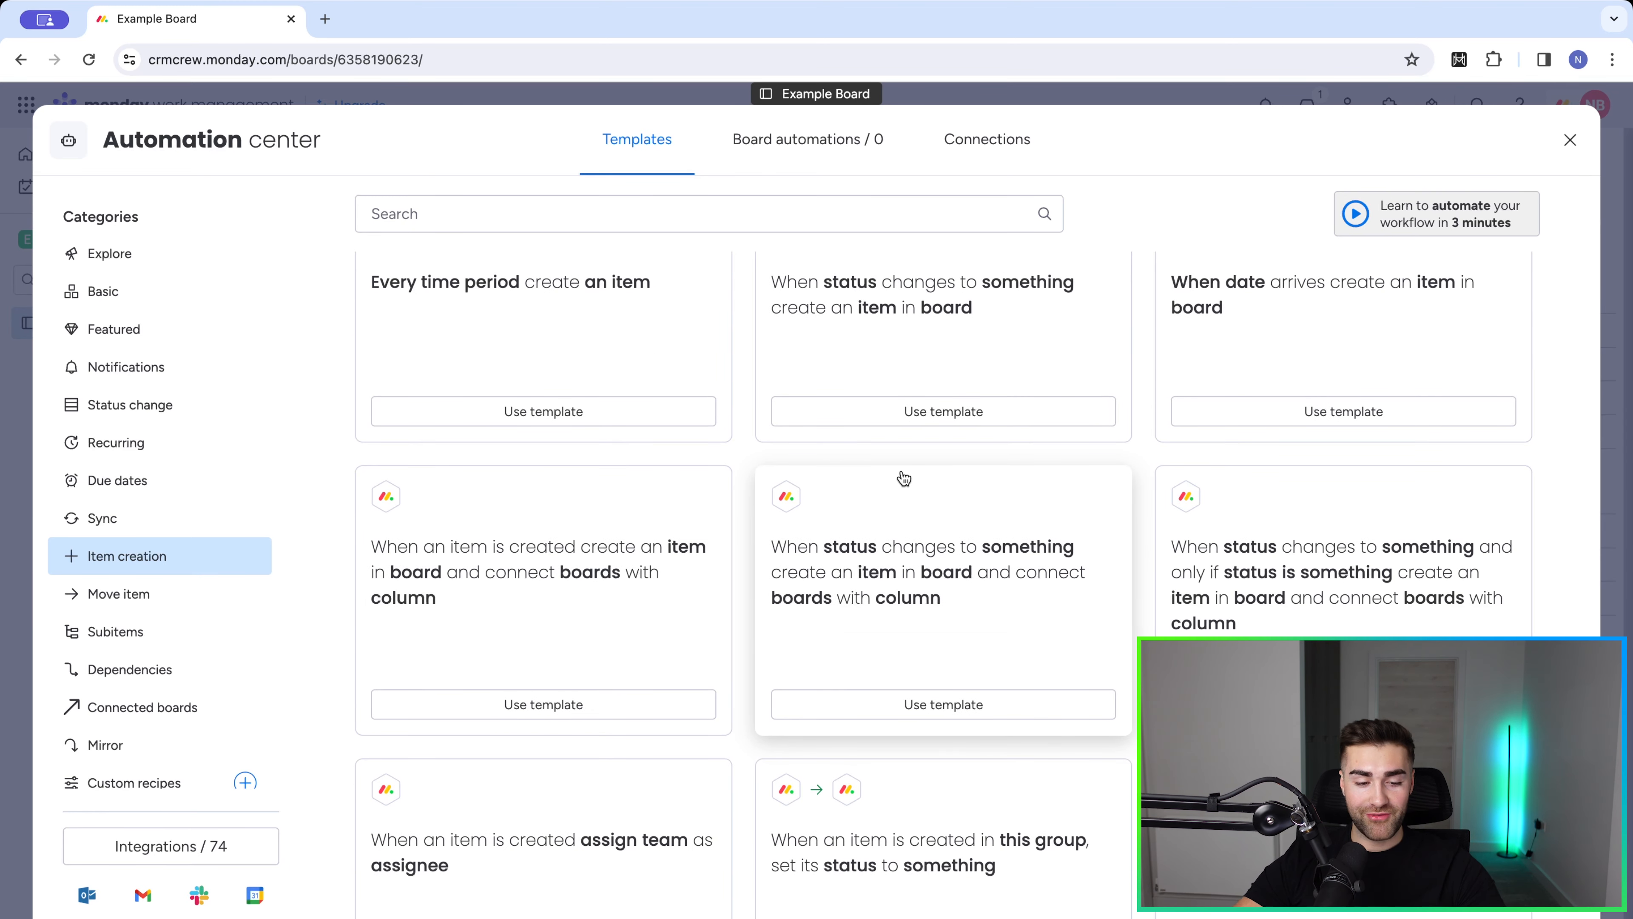
scroll(871, 566, "down", 12)
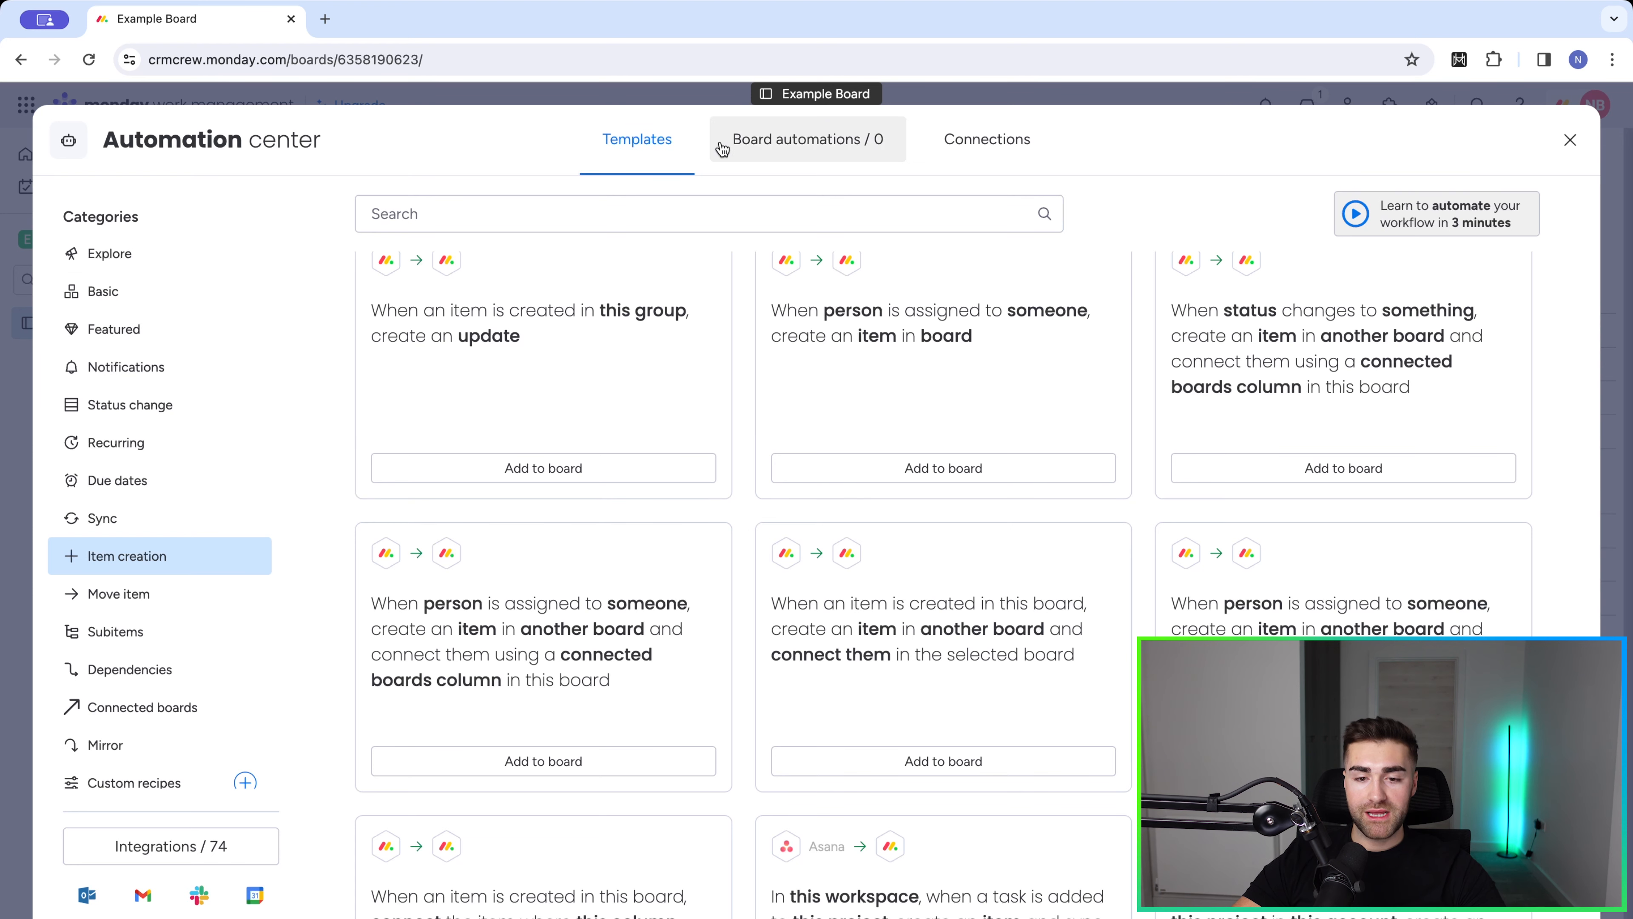
Start a custom board automation with the trigger "When Status changes to Lost".
left_click(743, 146)
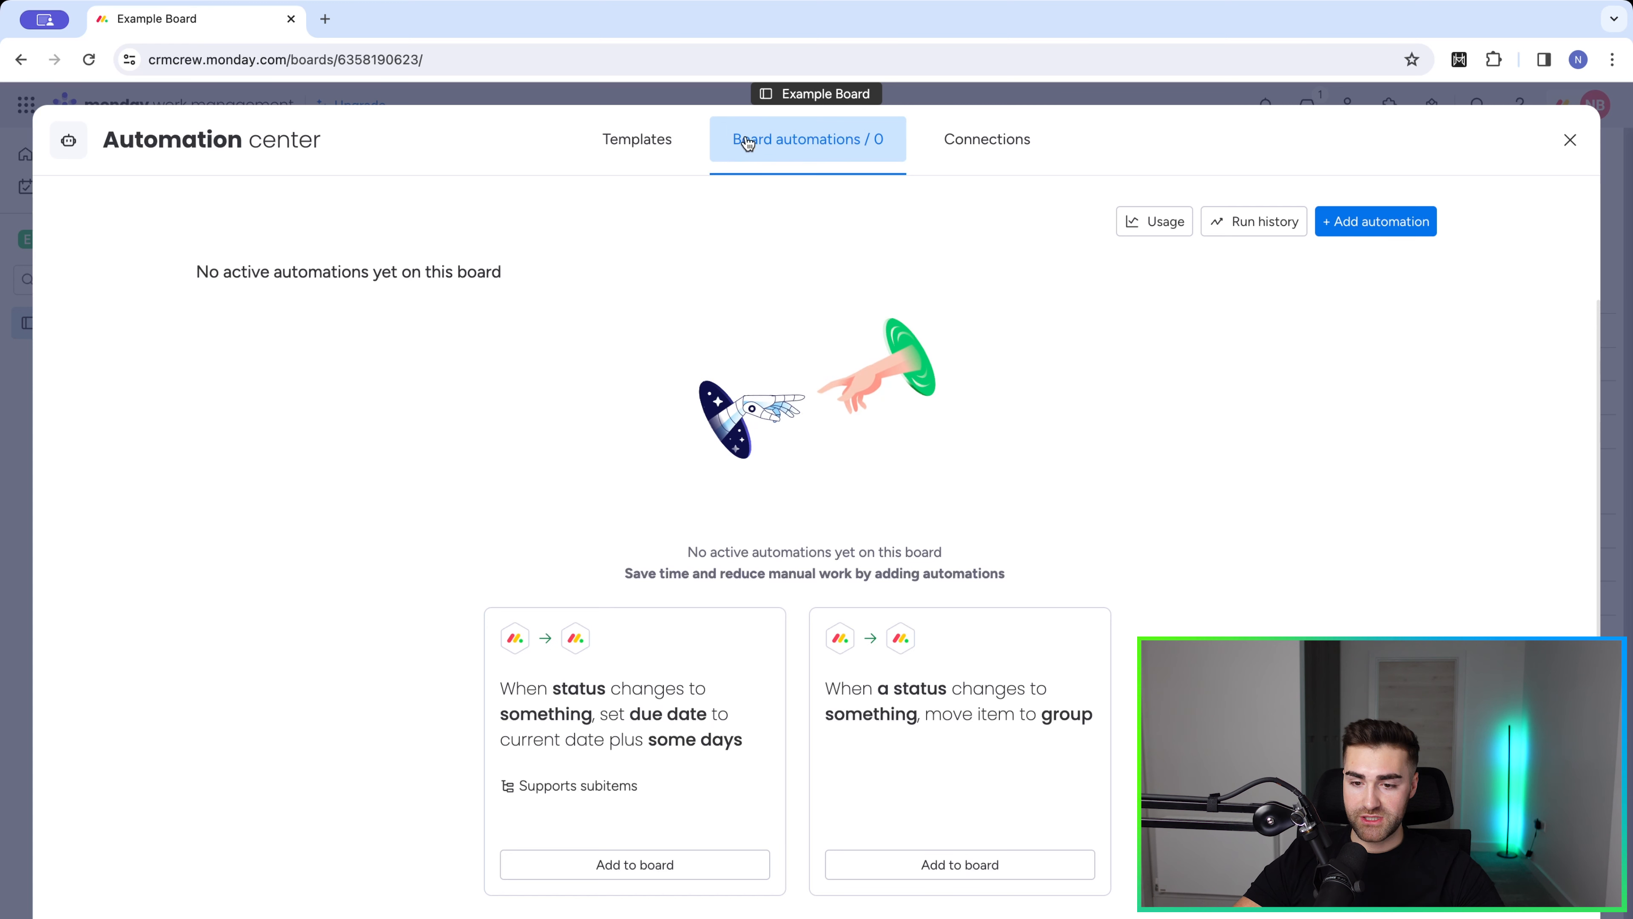
left_click(1363, 223)
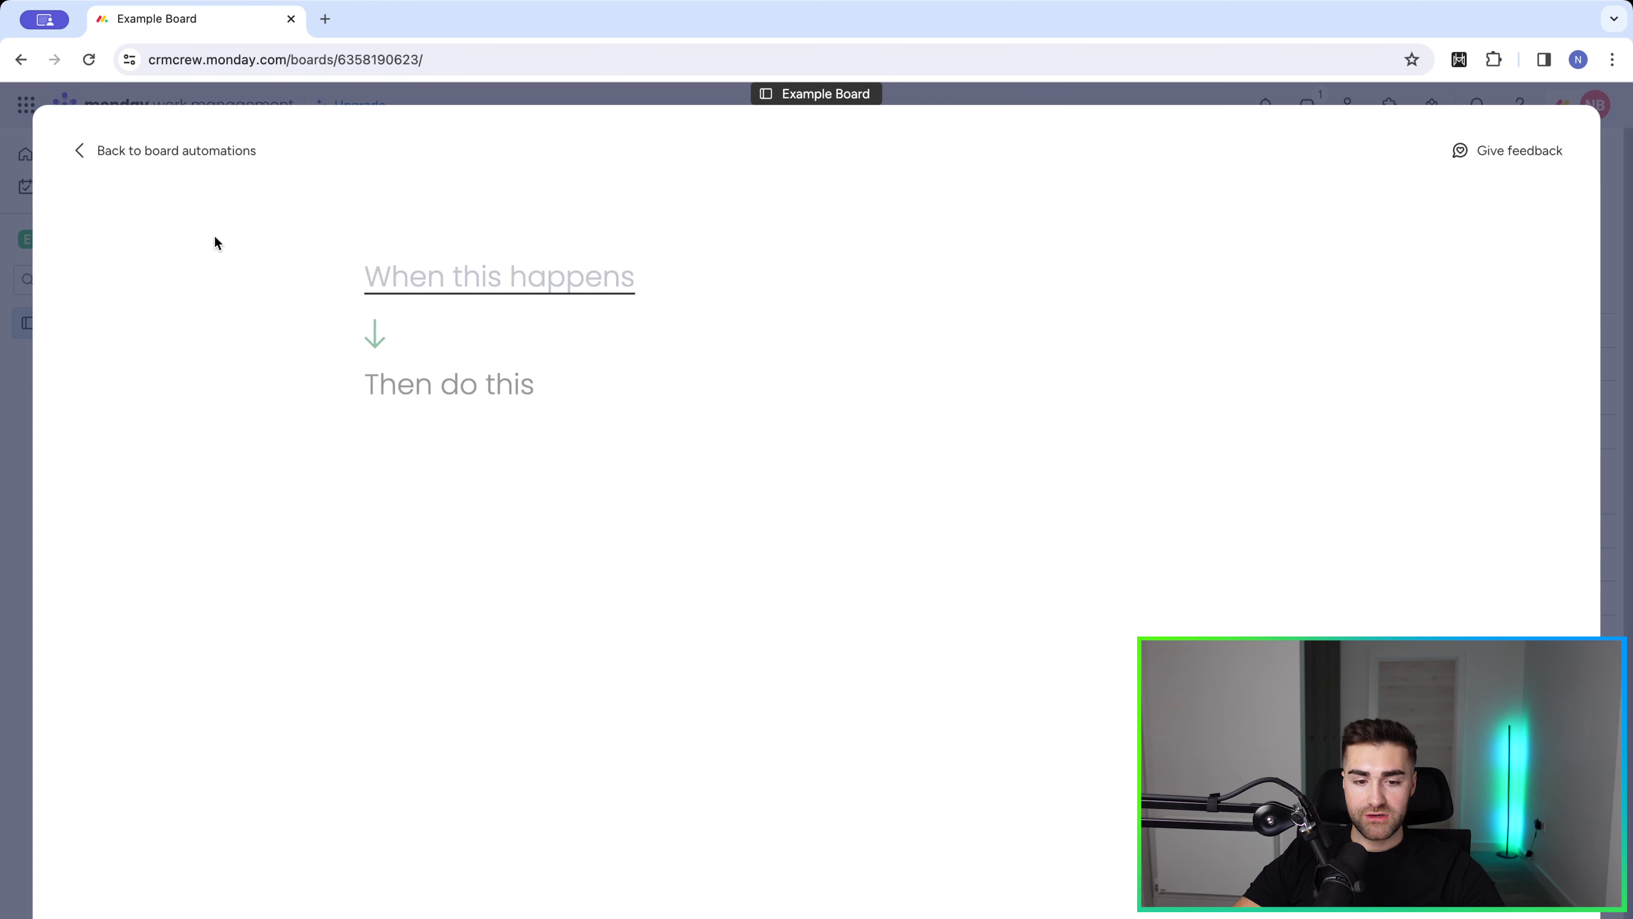
left_click(396, 263)
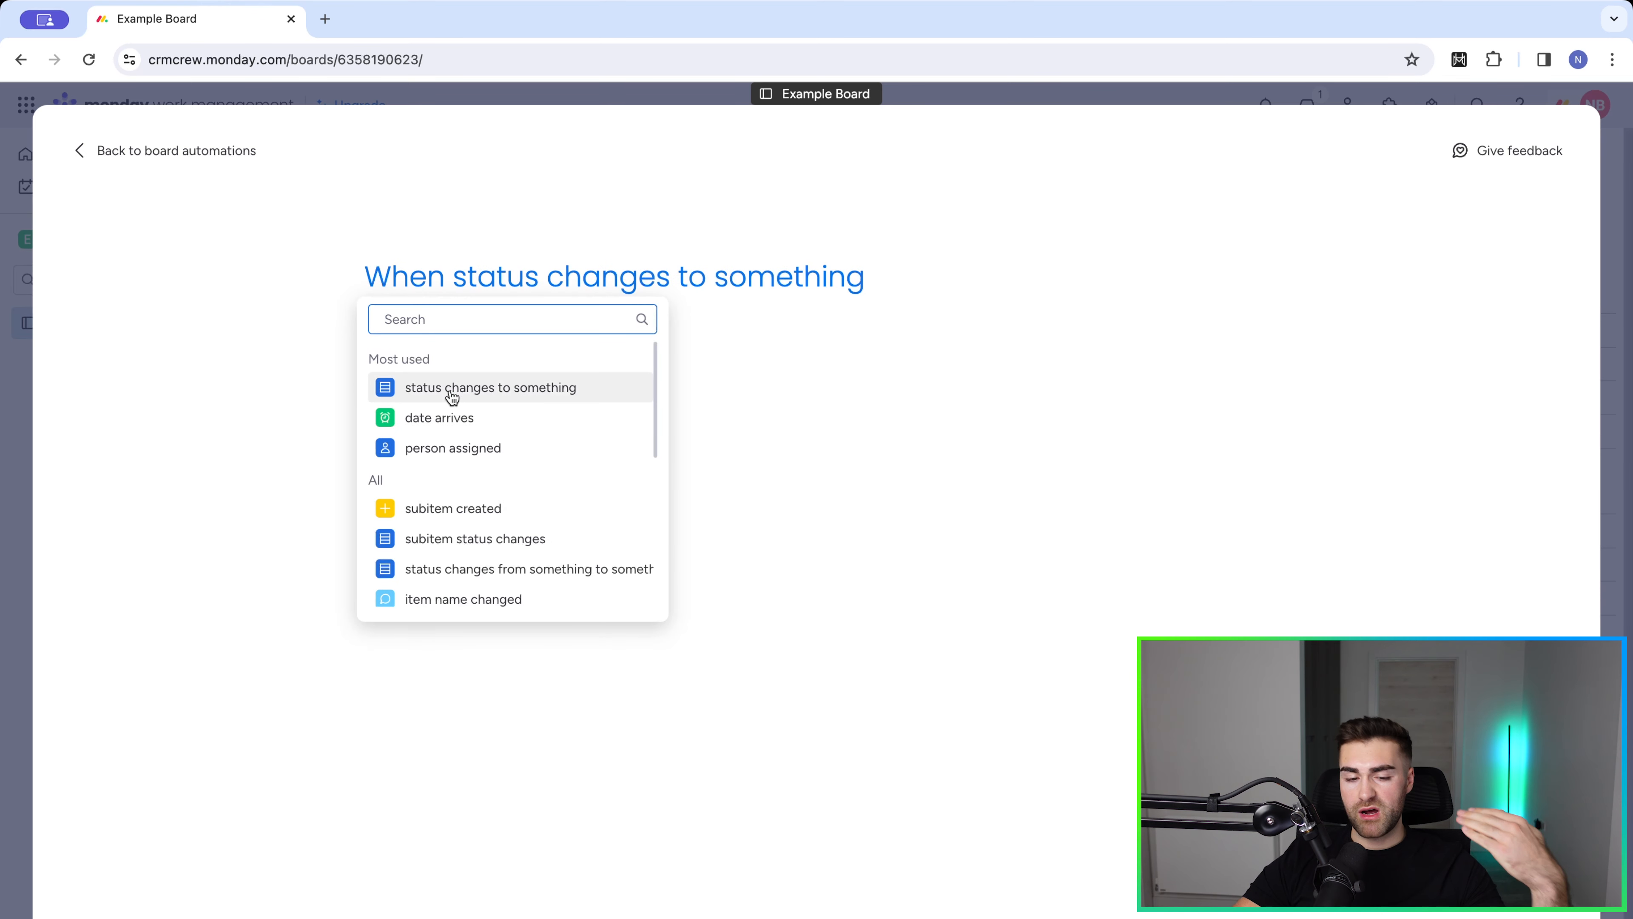
scroll(448, 508, "down", 1)
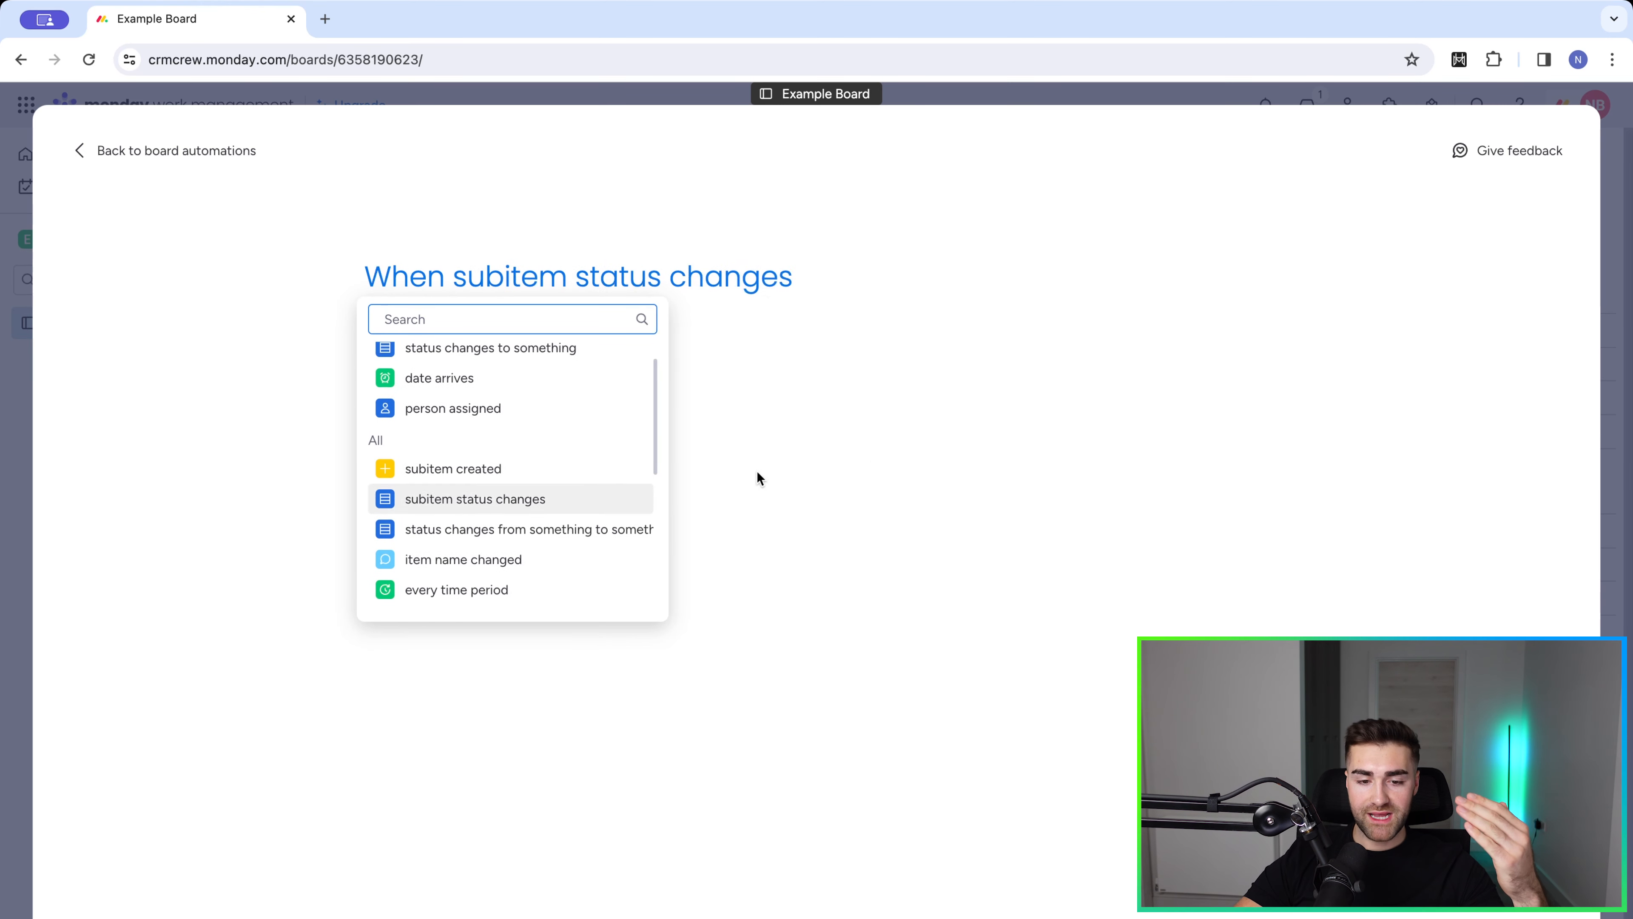
left_click(758, 474)
left_click(500, 270)
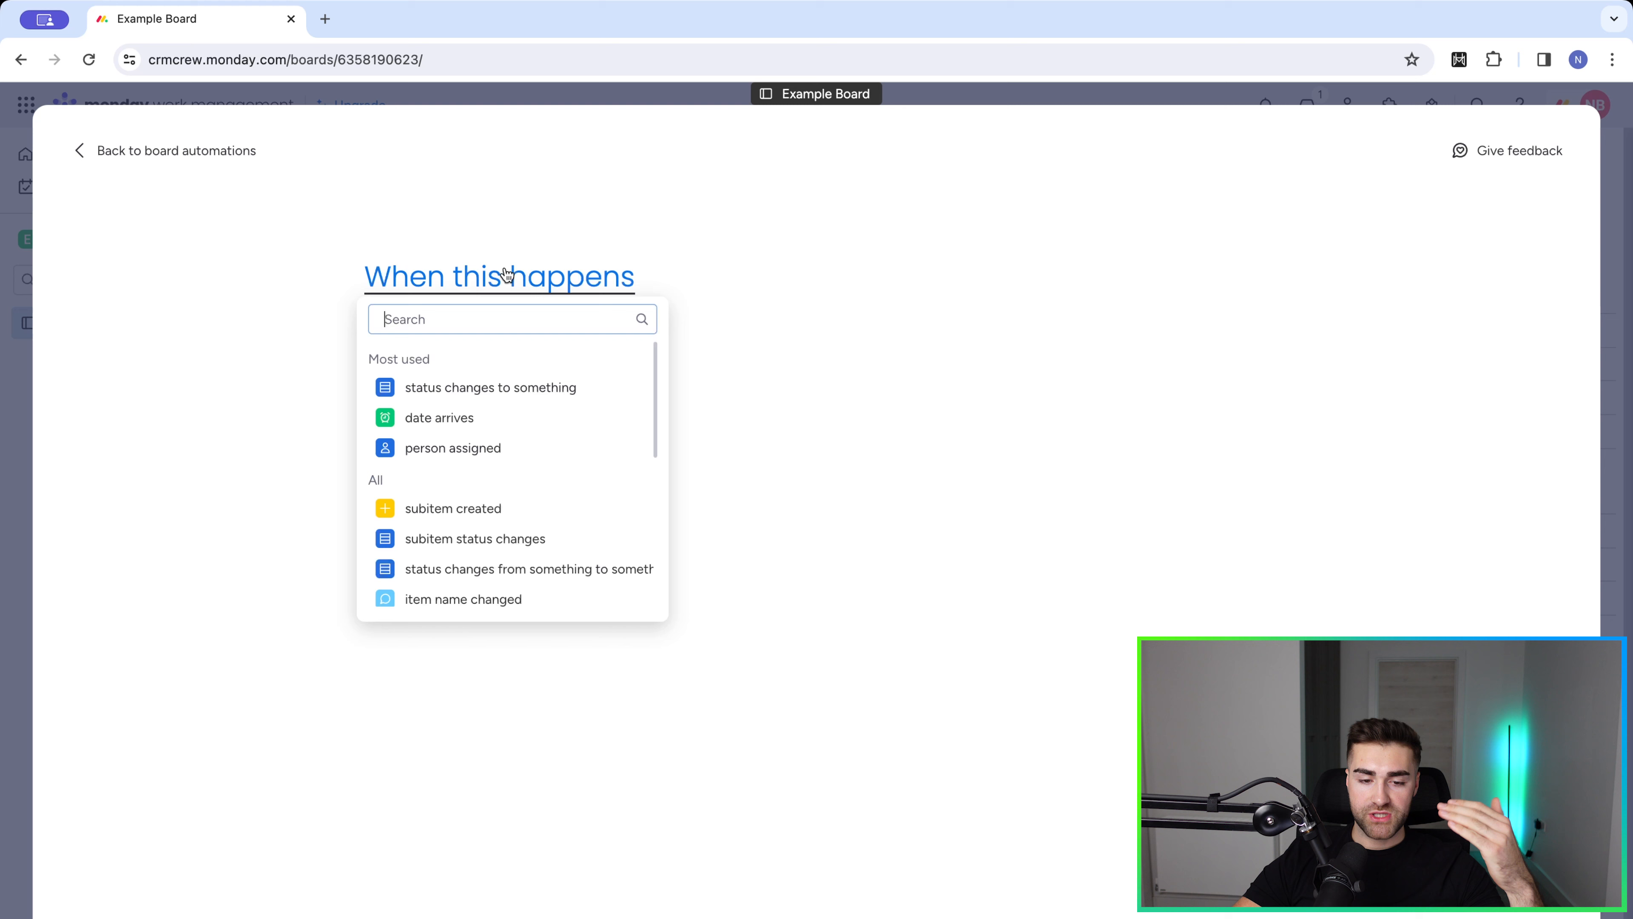
left_click(479, 391)
left_click(487, 278)
left_click(503, 352)
left_click(776, 293)
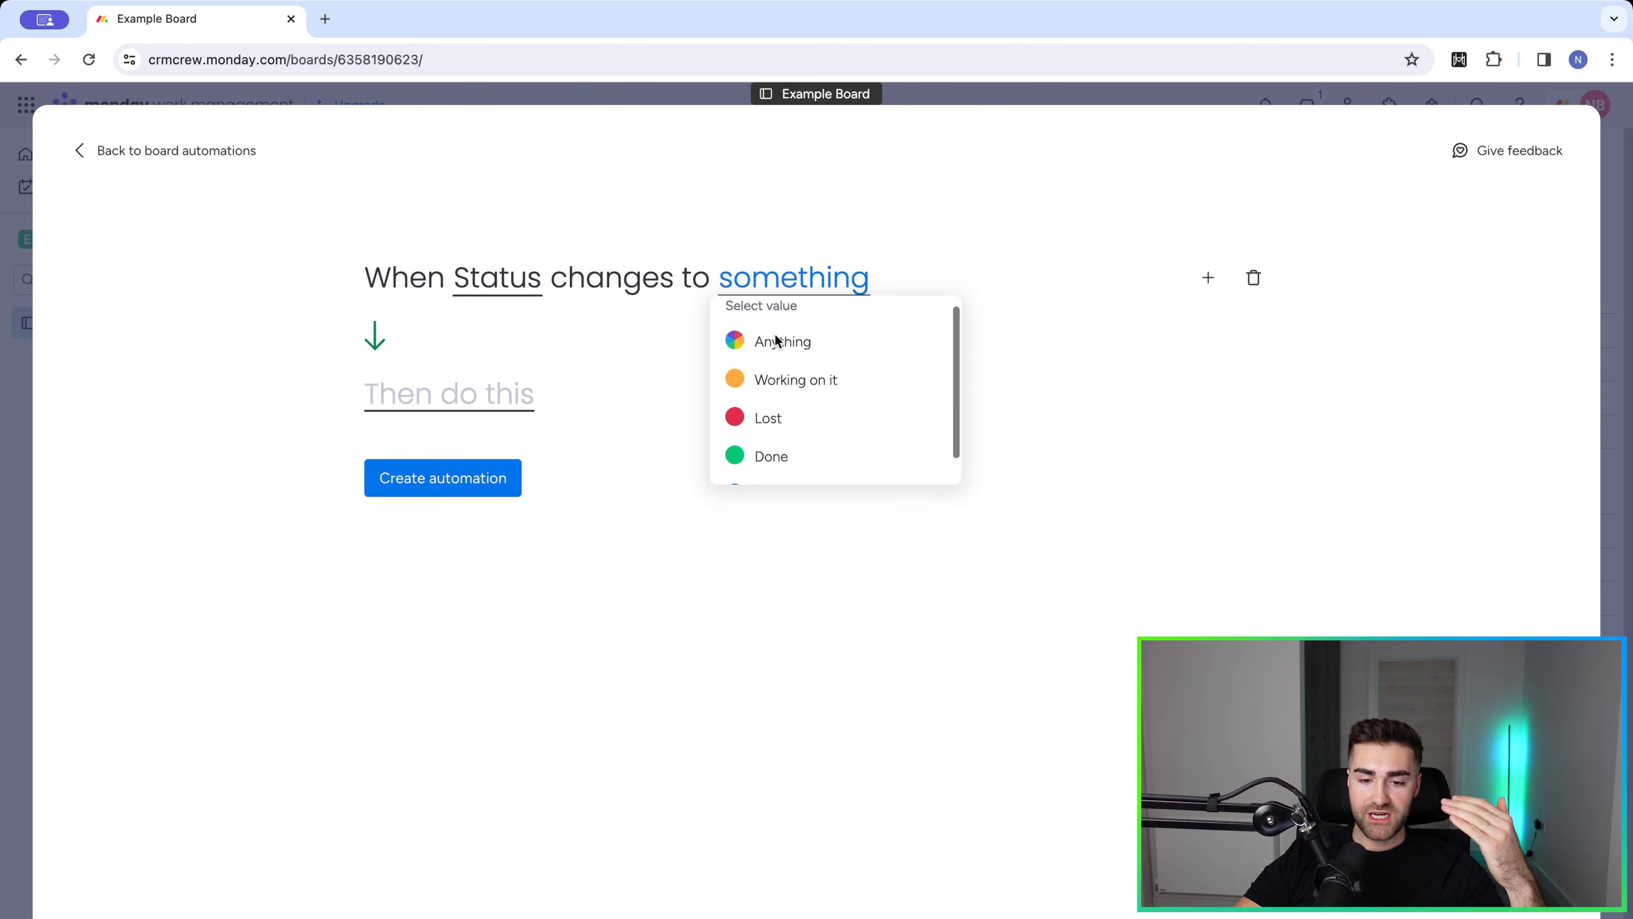
left_click(749, 416)
Review the actions available for the Lost status automation without choosing one.
left_click(475, 393)
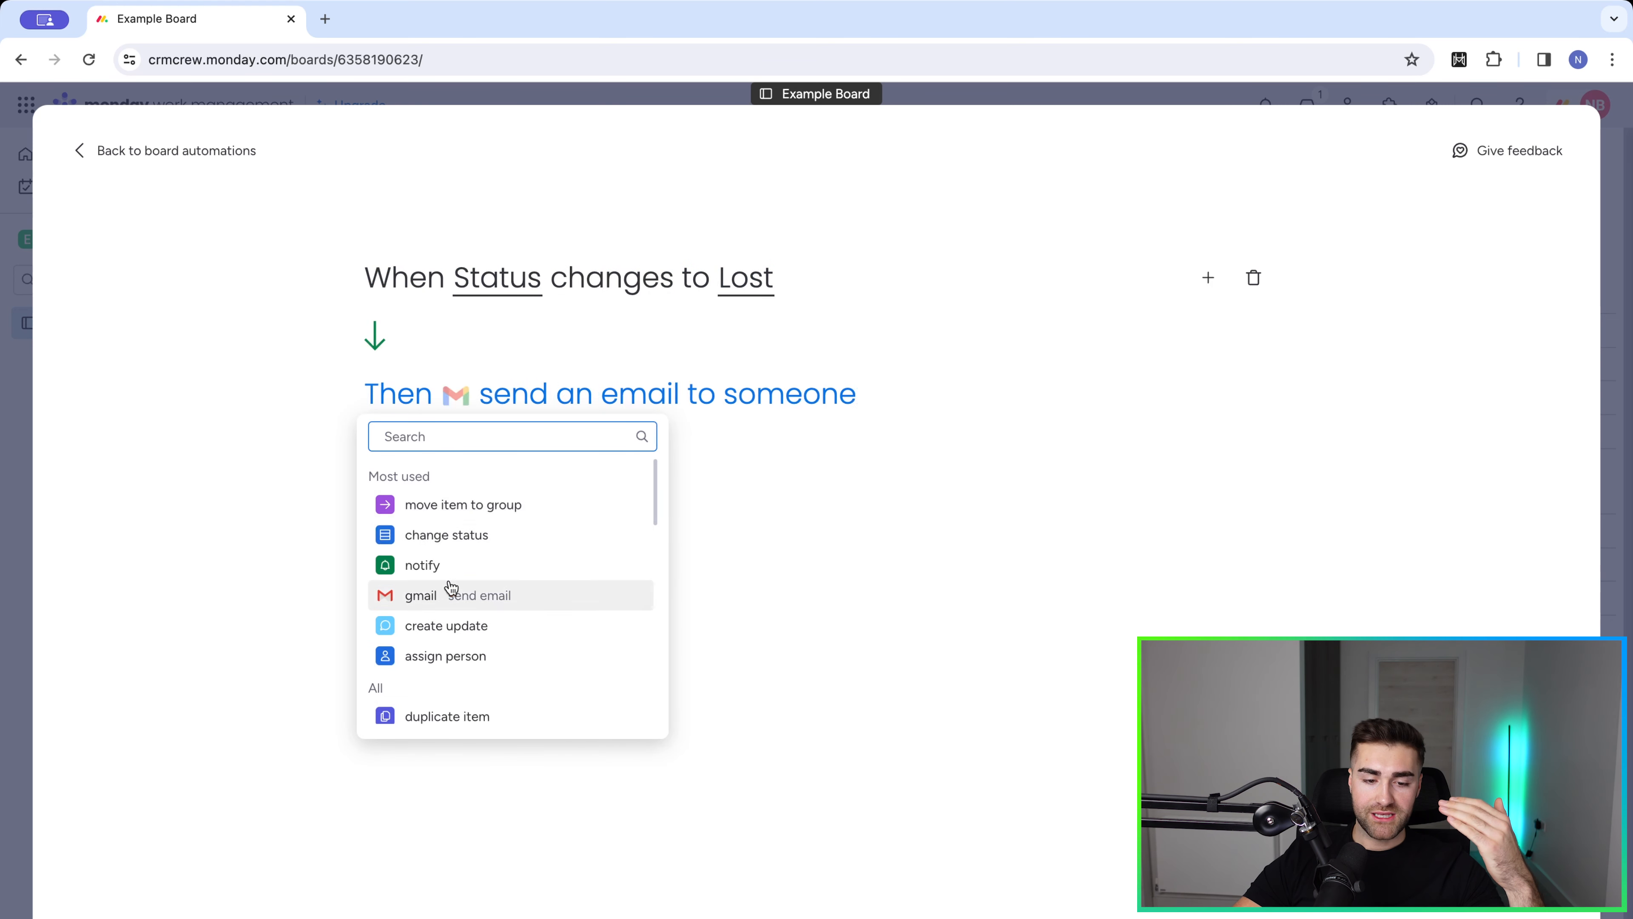
scroll(441, 579, "down", 1)
scroll(443, 617, "down", 5)
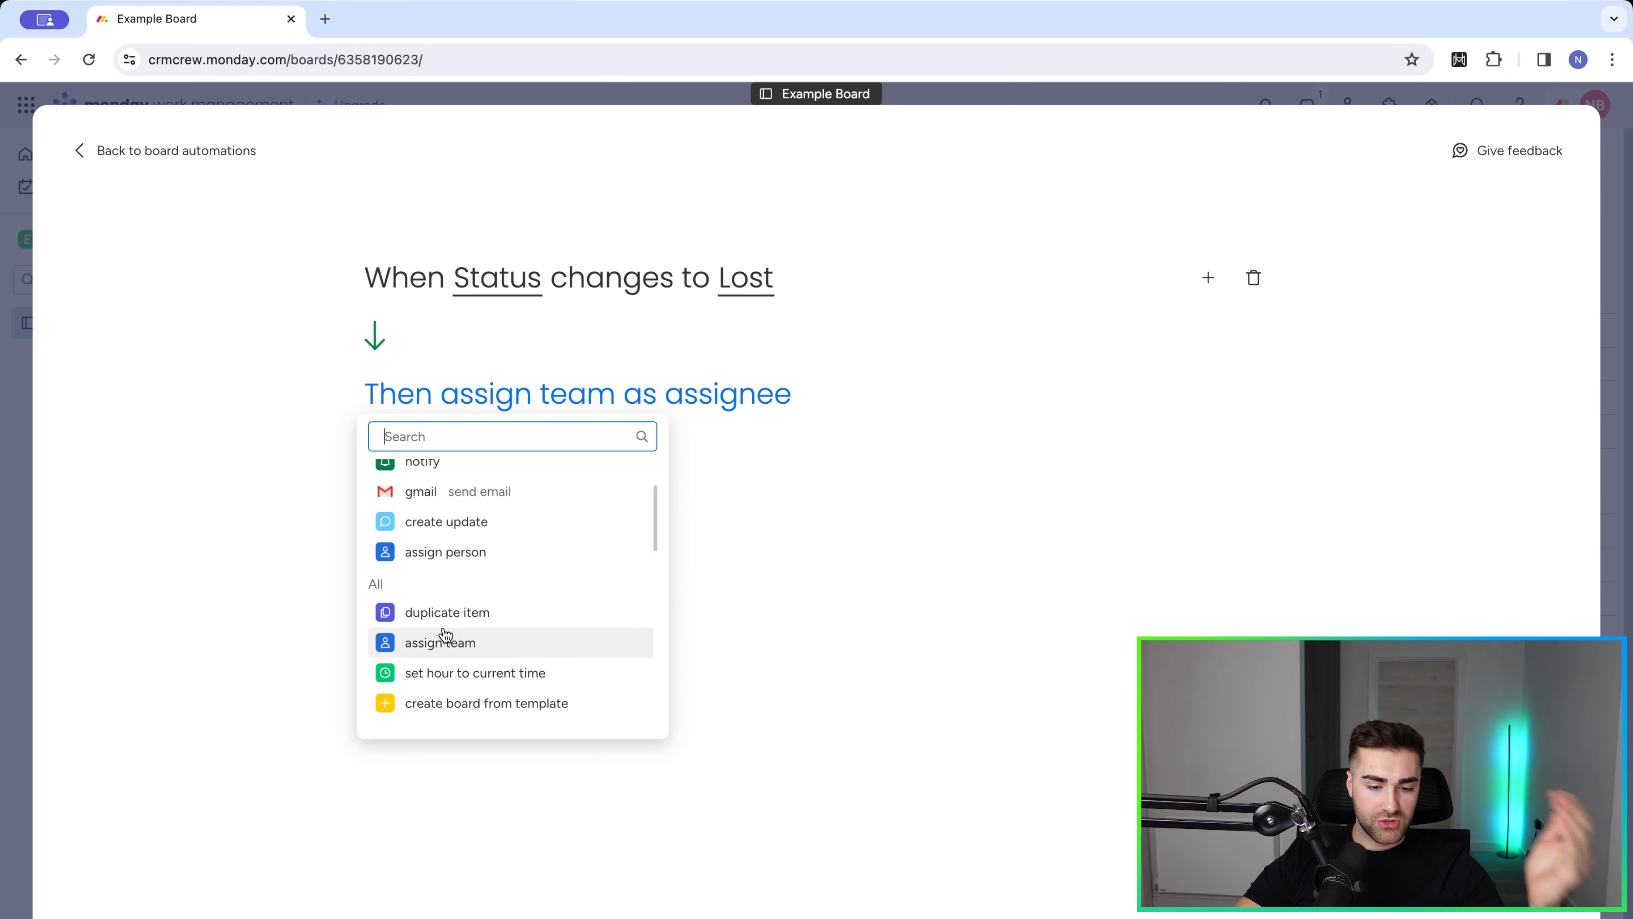
scroll(443, 634, "down", 15)
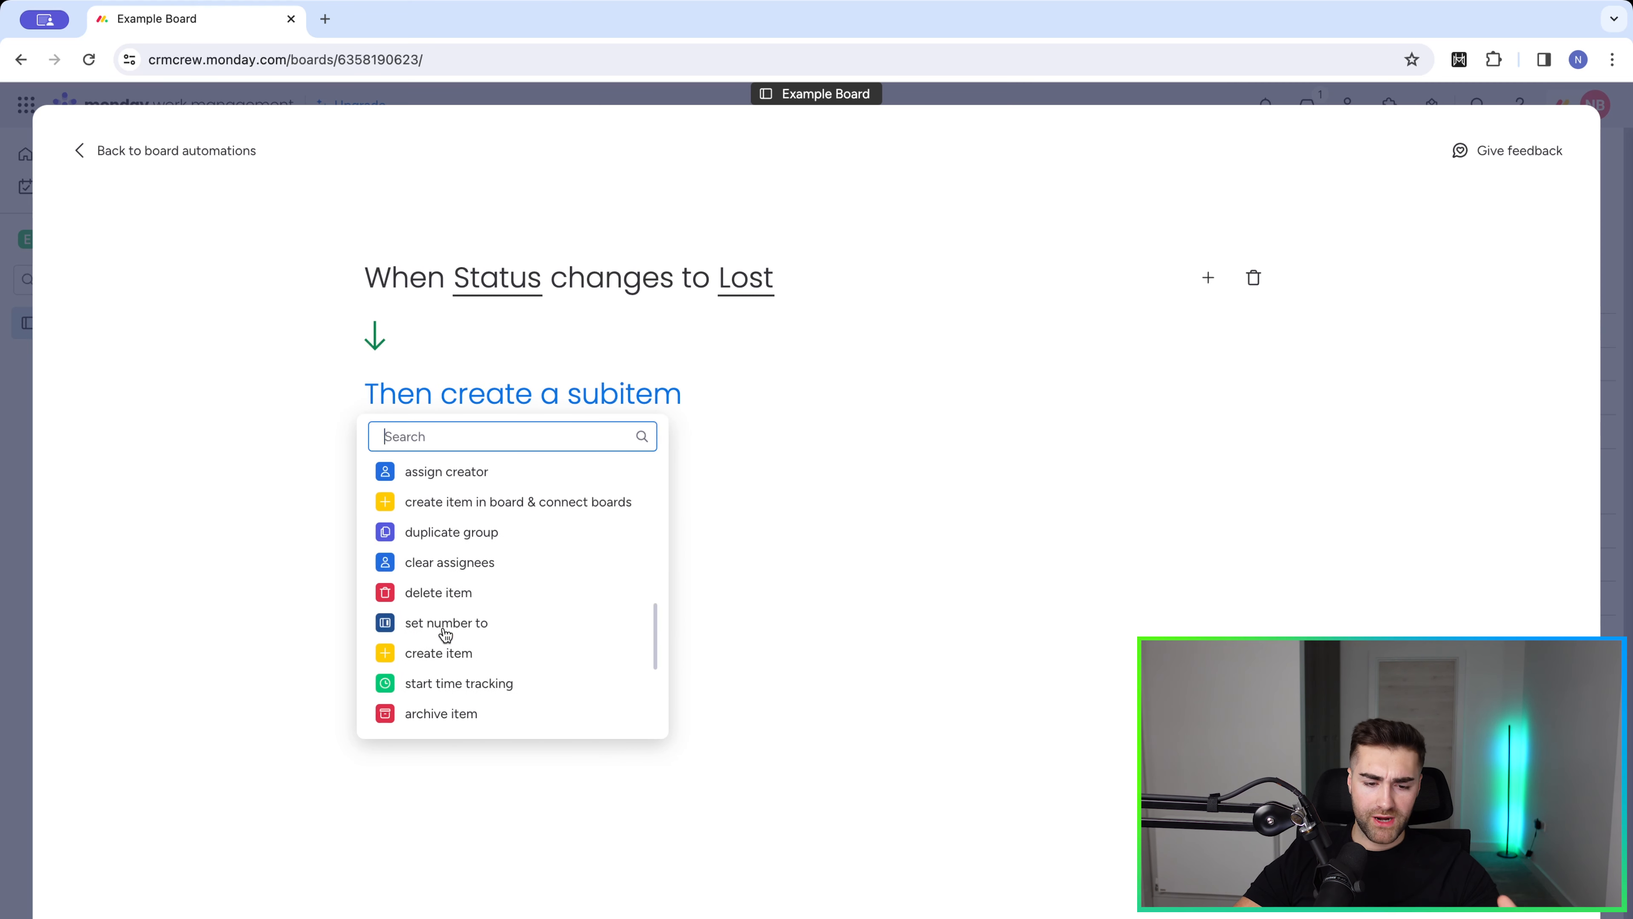
scroll(445, 634, "up", 20)
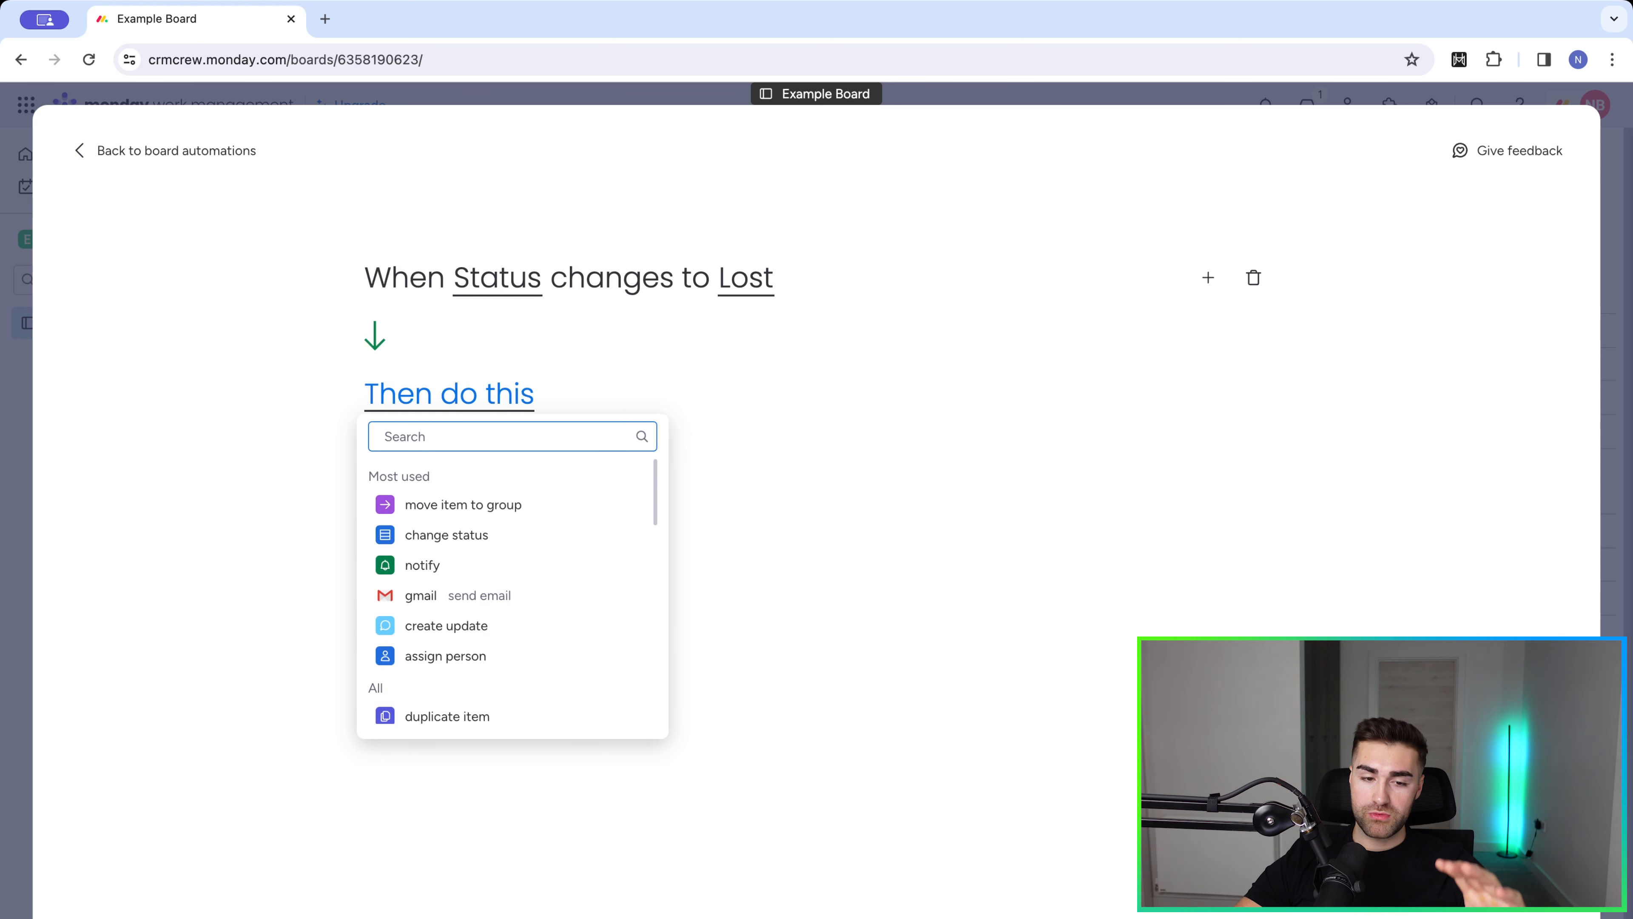
key("Escape")
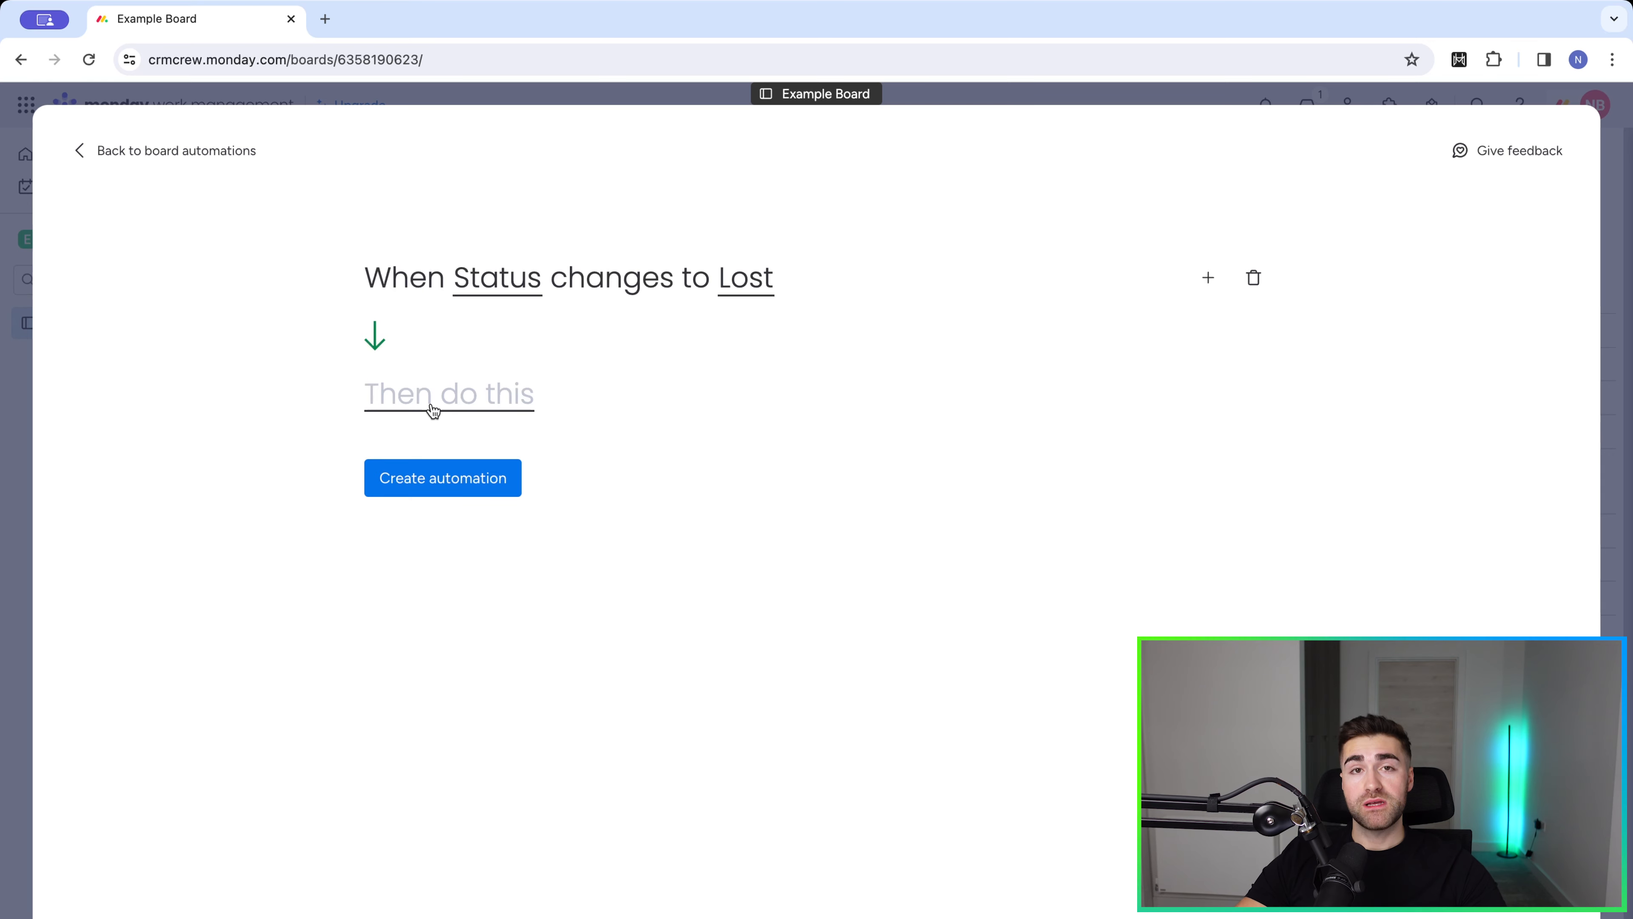
Discard the unfinished Lost status automation and browse the board's available integrations, apps and marketplace apps.
left_click(211, 150)
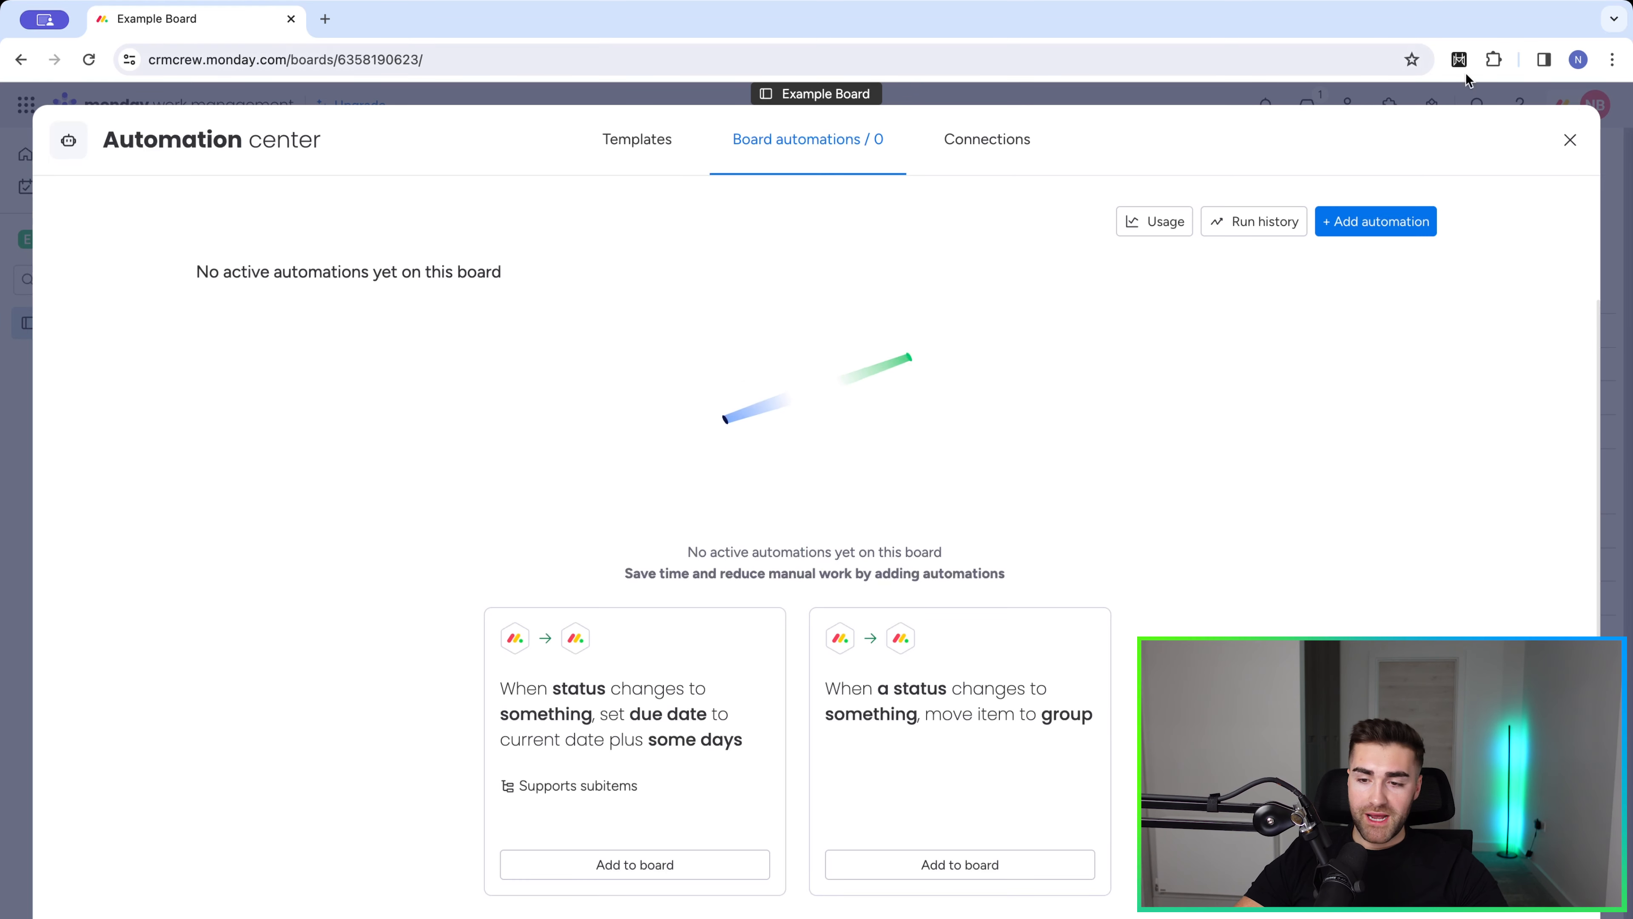
left_click(1564, 132)
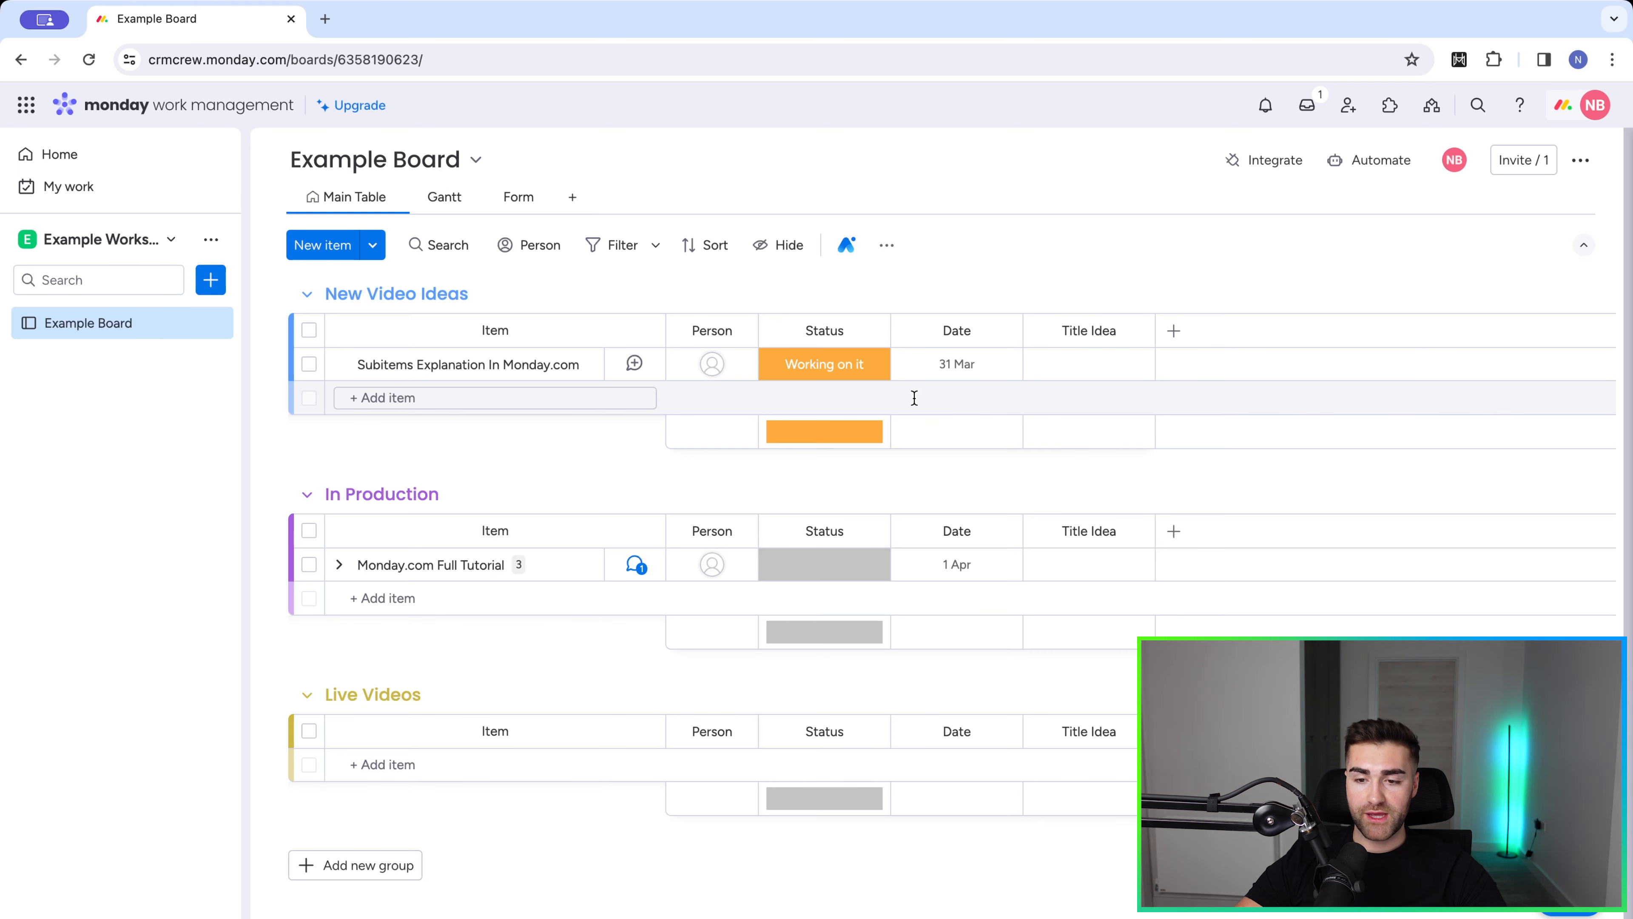
left_click(1270, 162)
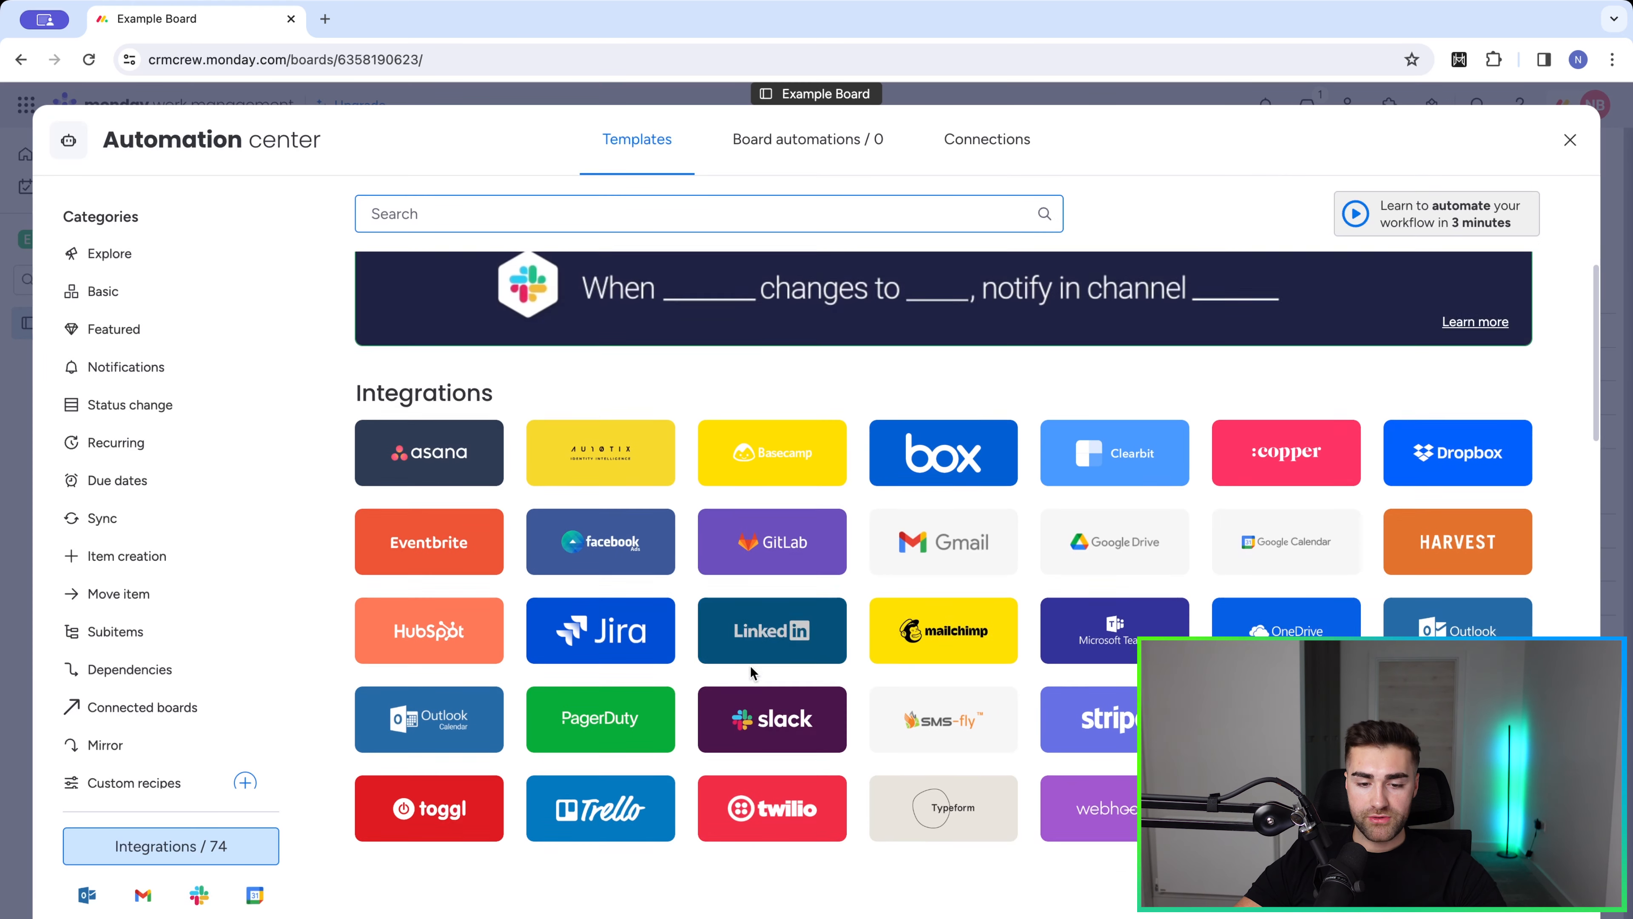
scroll(750, 665, "down", 4)
scroll(751, 665, "up", 4)
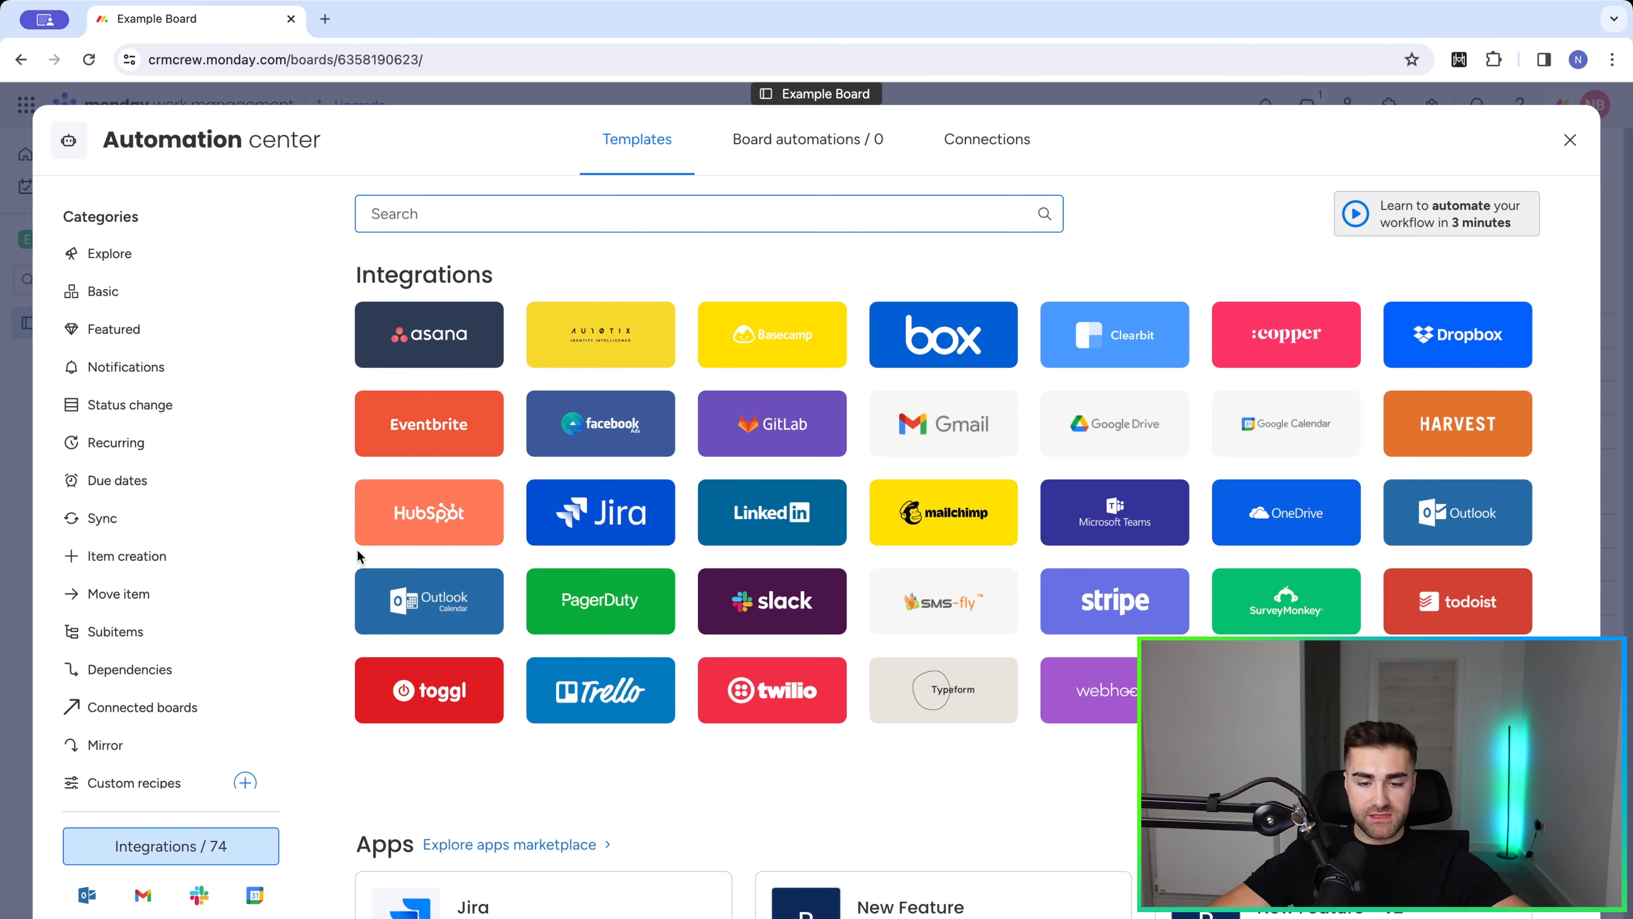
scroll(612, 386, "down", 10)
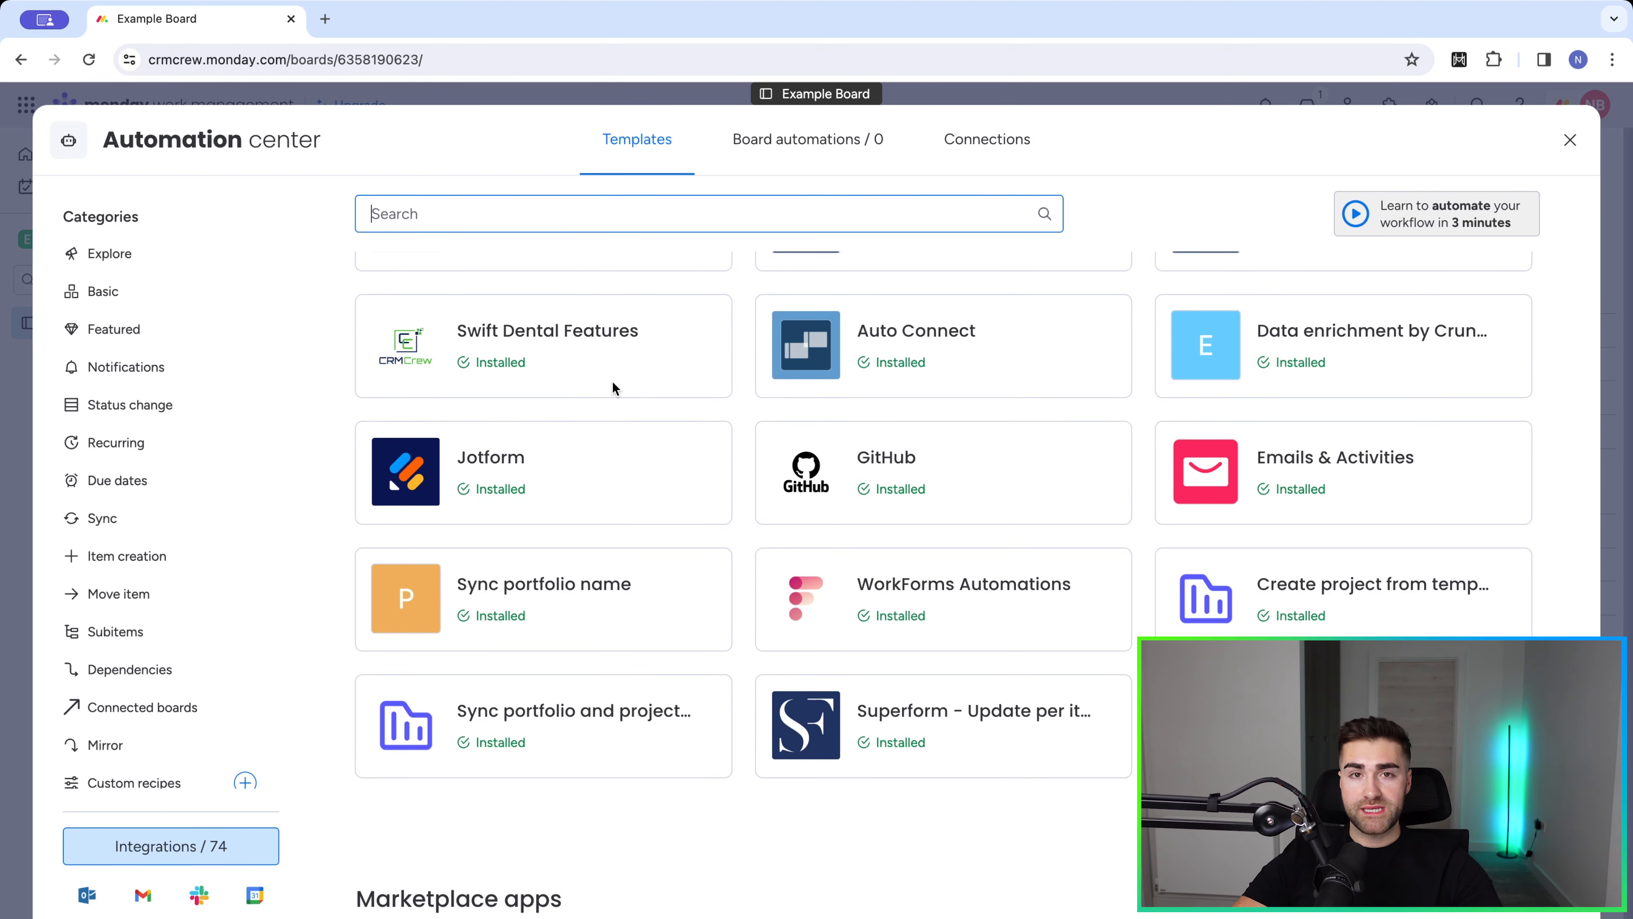
scroll(476, 547, "down", 8)
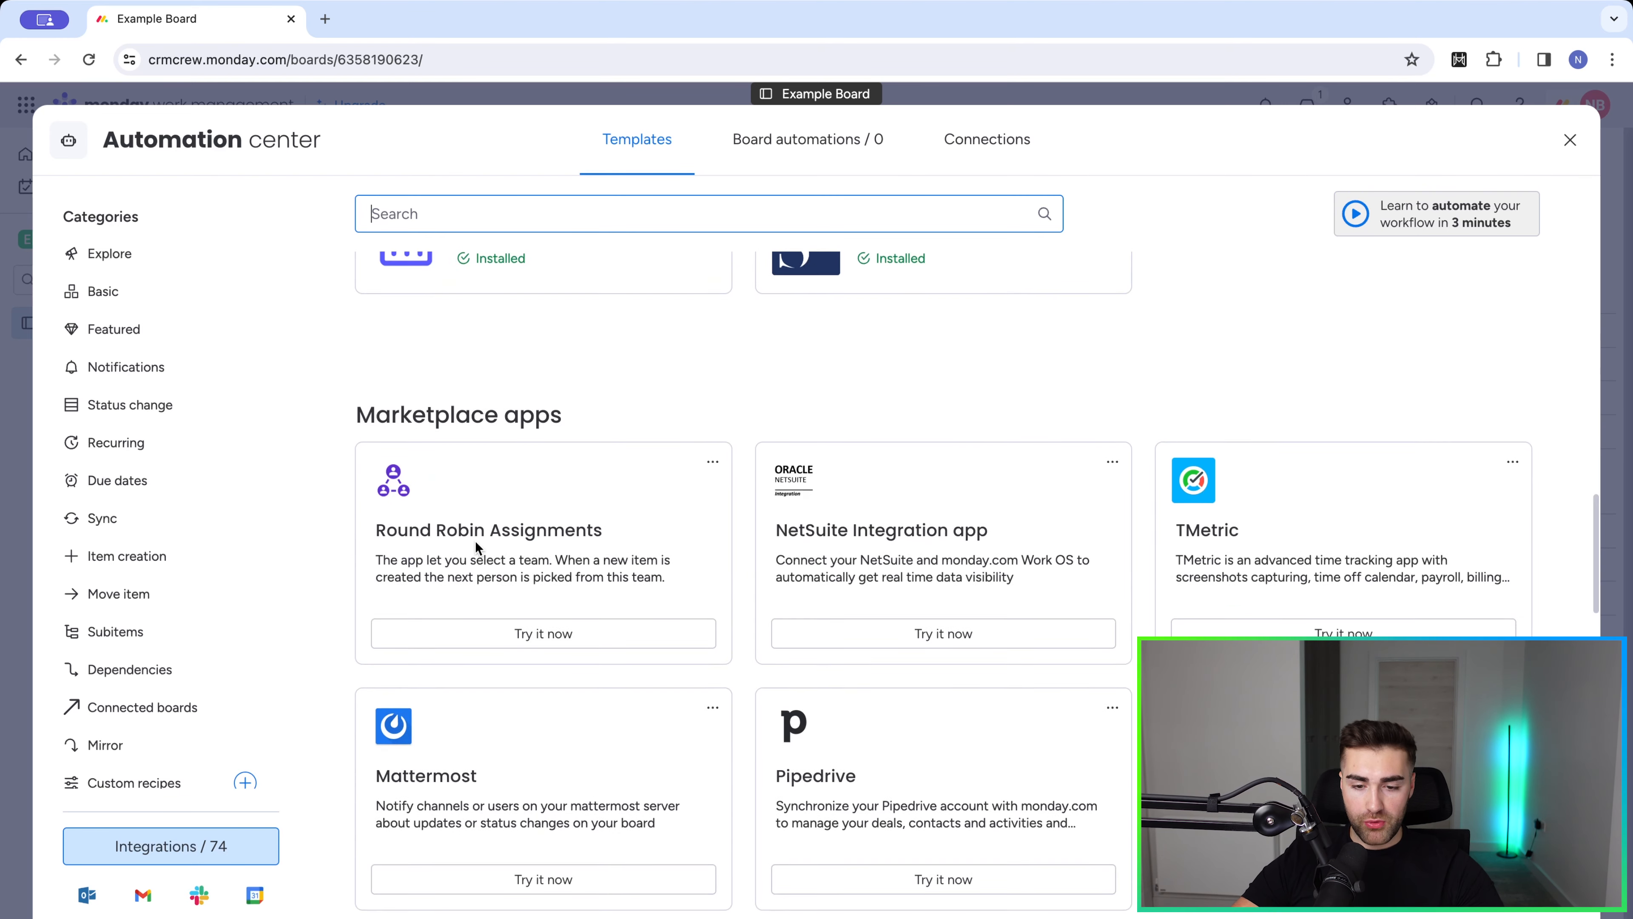
scroll(476, 547, "up", 15)
scroll(475, 547, "up", 5)
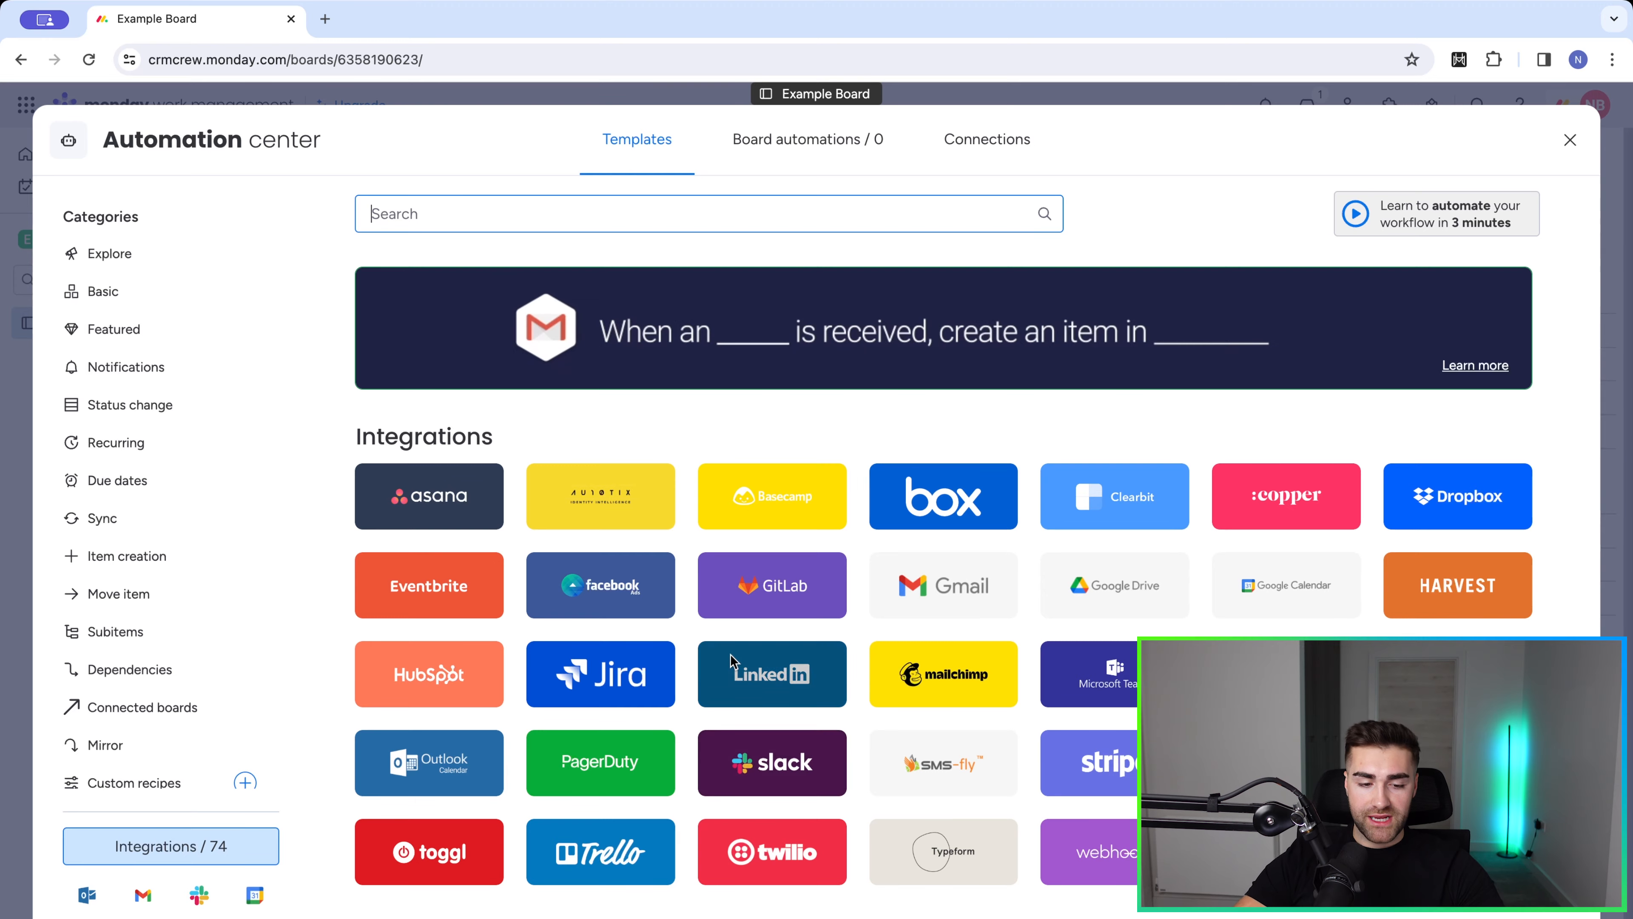
scroll(732, 663, "down", 3)
scroll(733, 662, "up", 3)
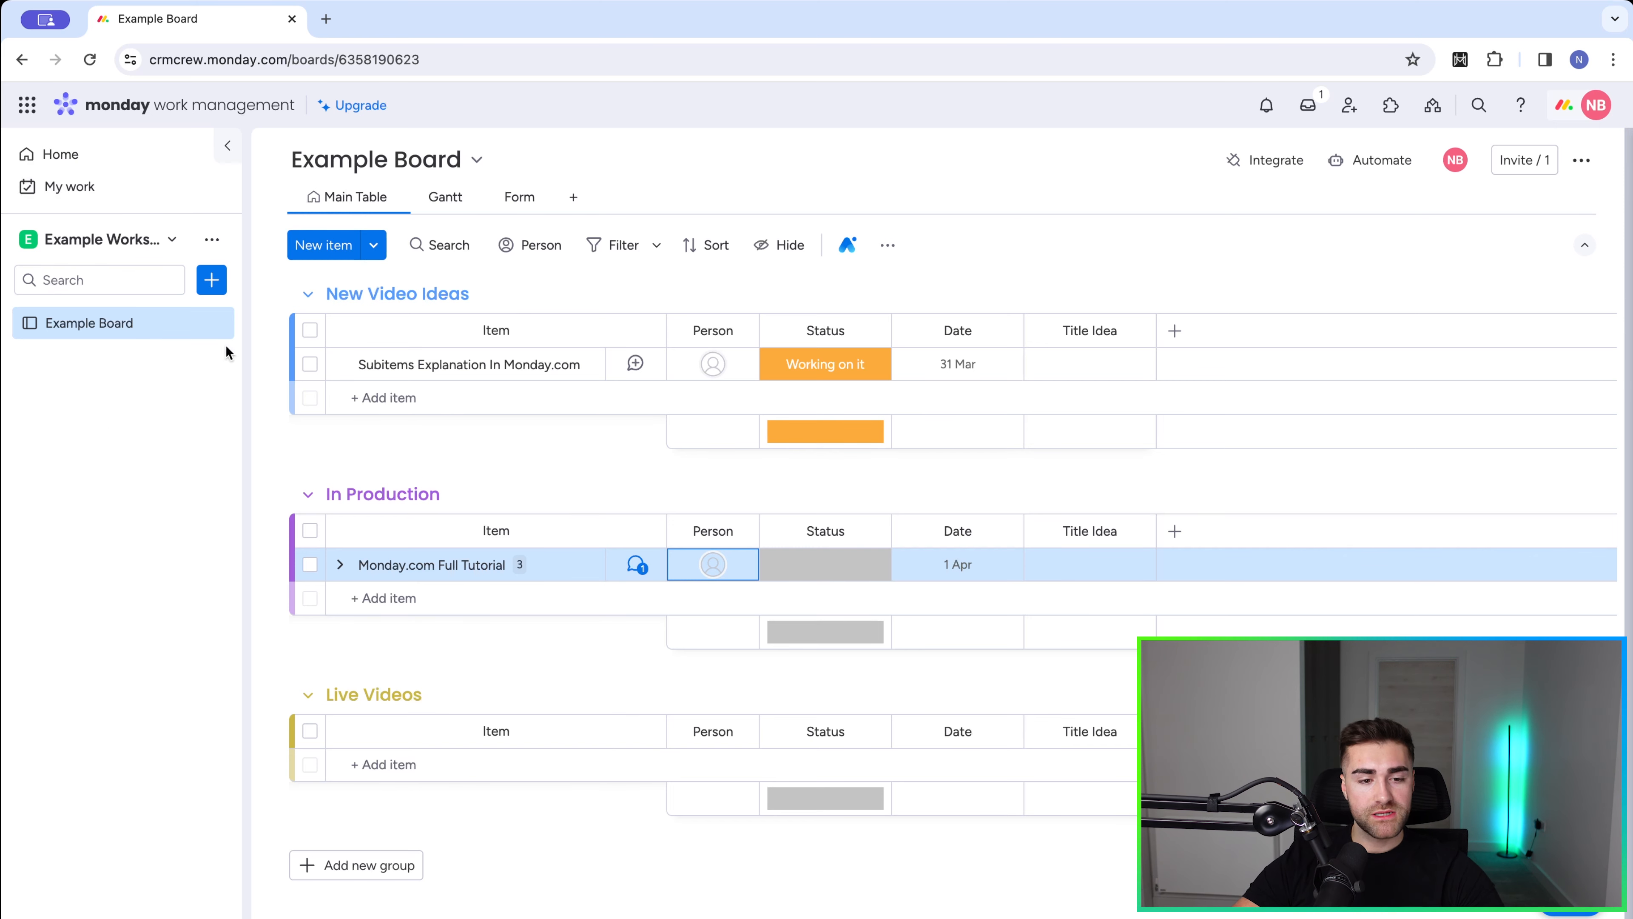
View the My Work page and return to Example Board.
left_click(70, 189)
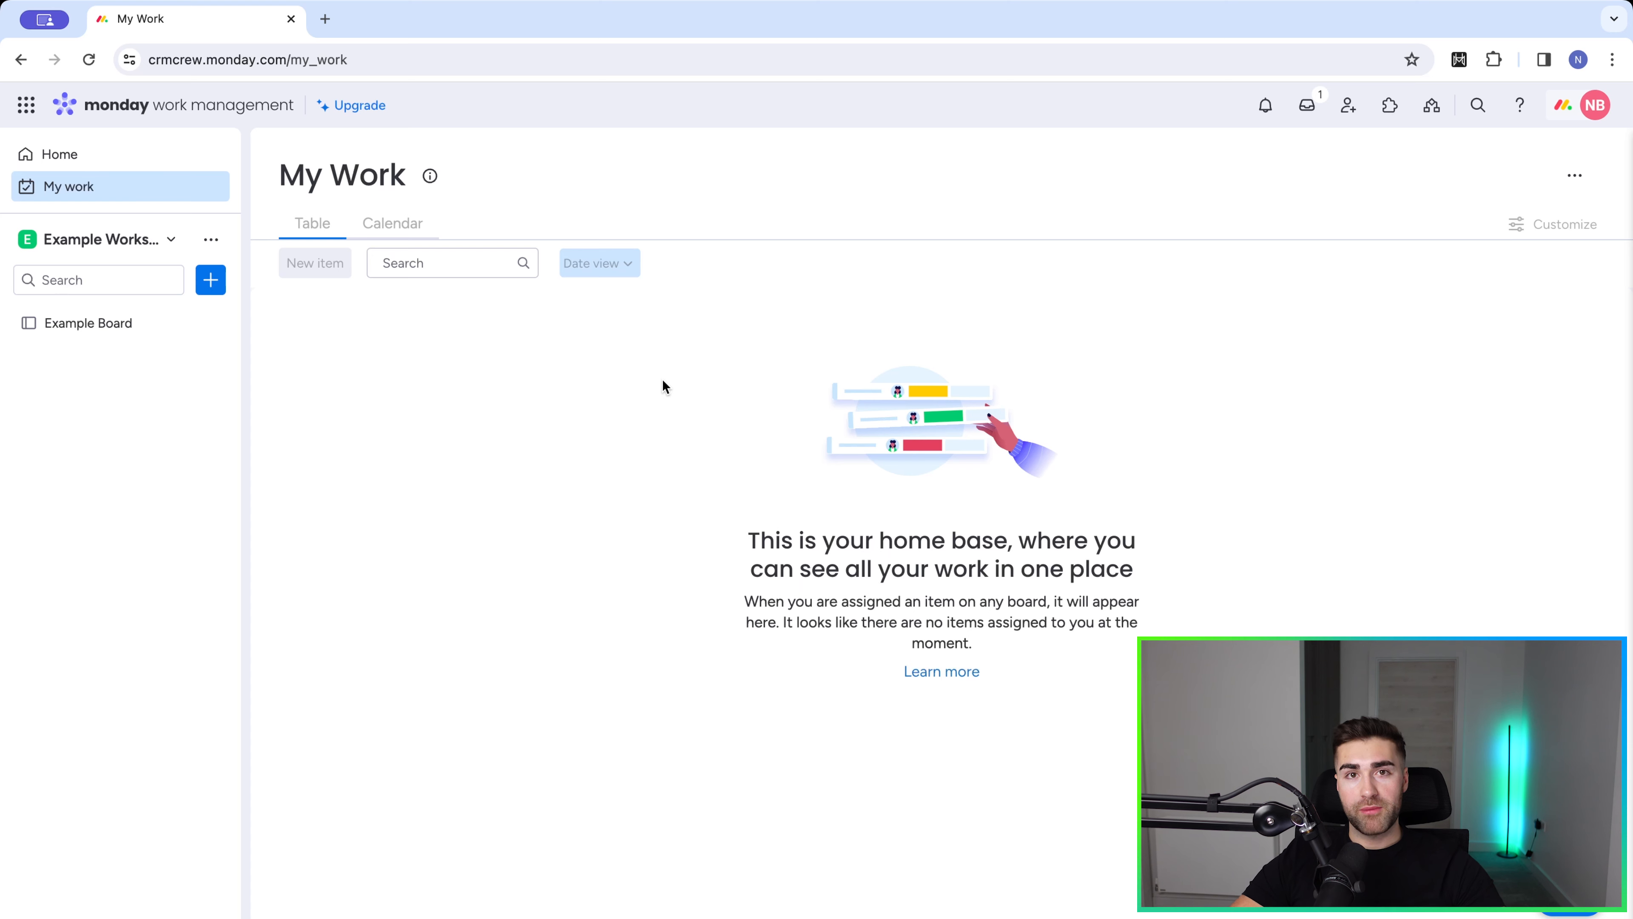
left_click(61, 331)
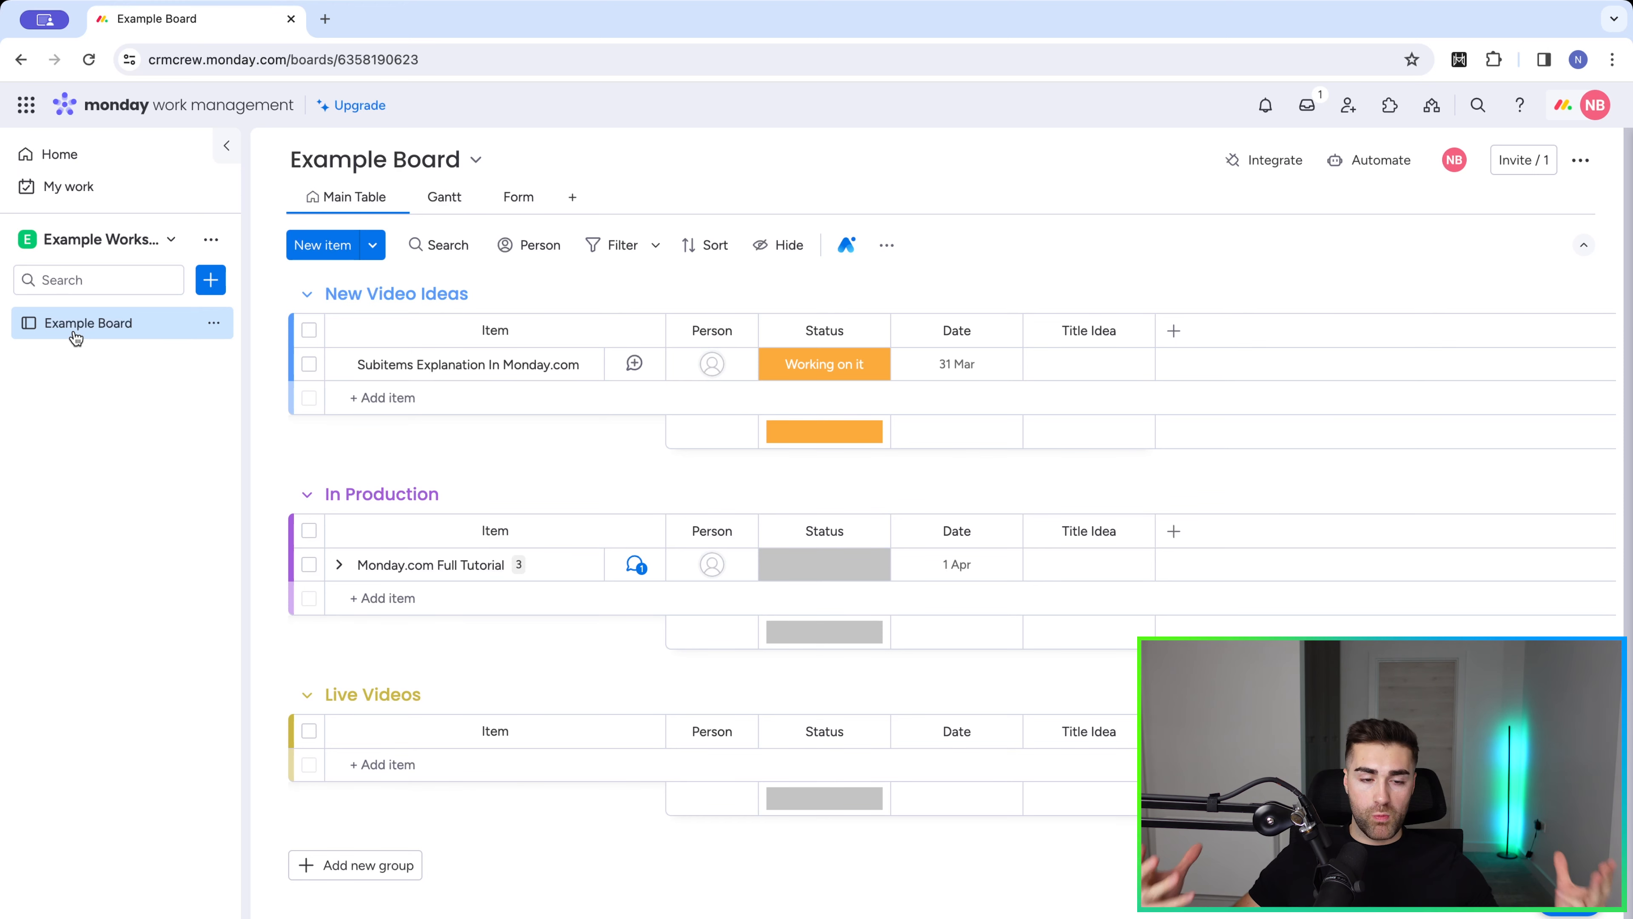
Create a dashboard named "Example Dashboard" in the workspace with Main privacy.
left_click(212, 280)
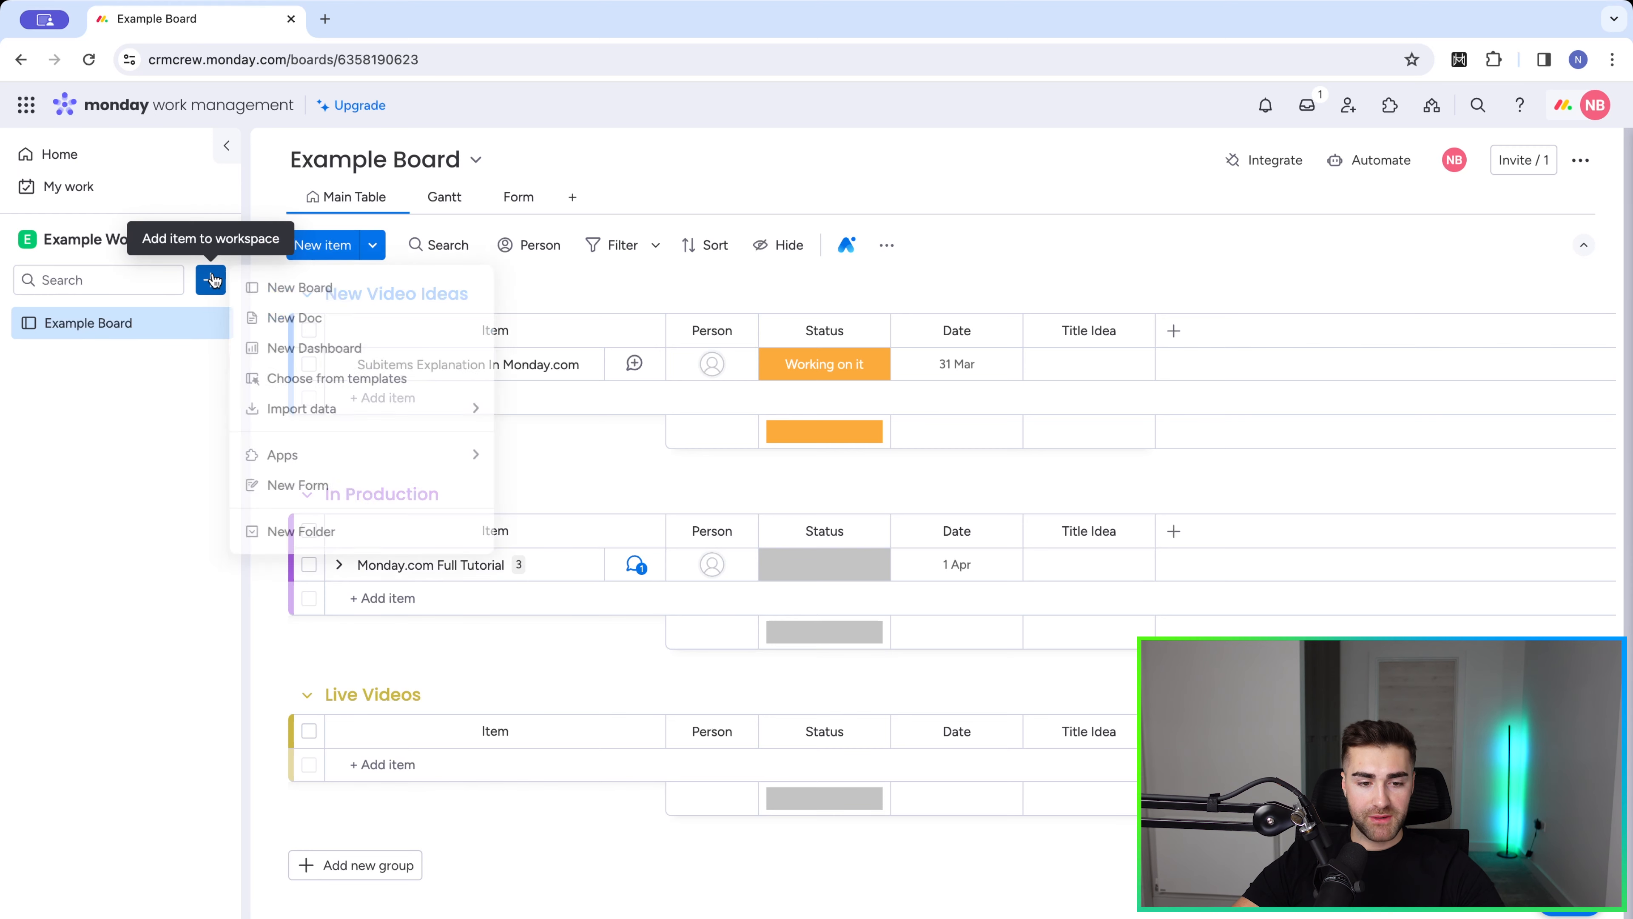
left_click(336, 350)
type("Example Dashboard")
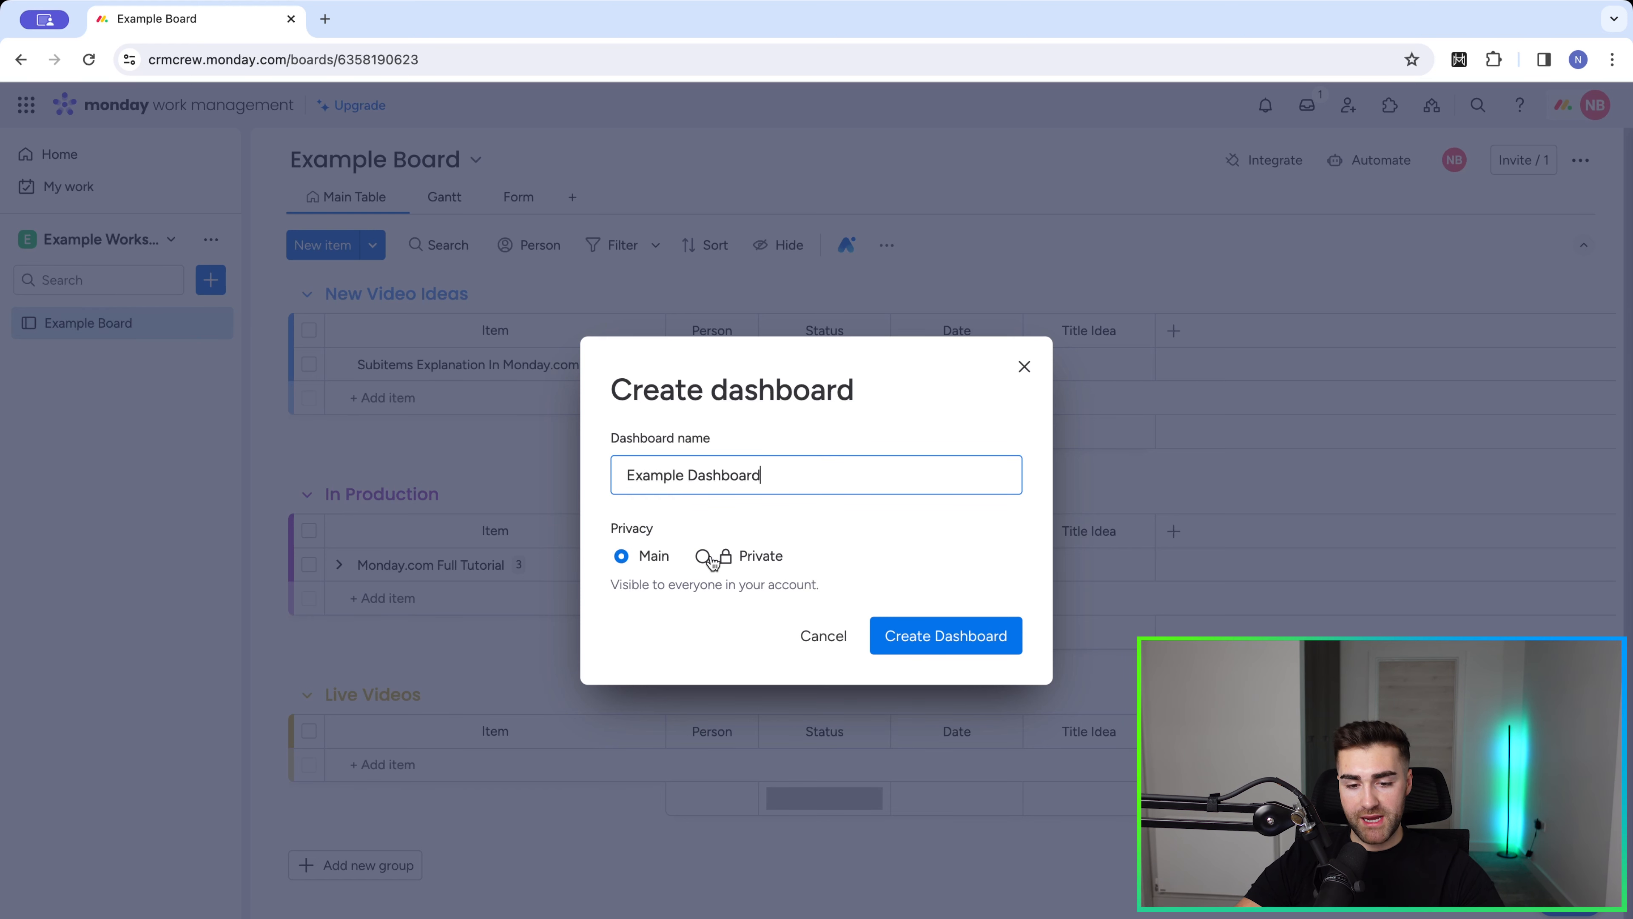
left_click(917, 635)
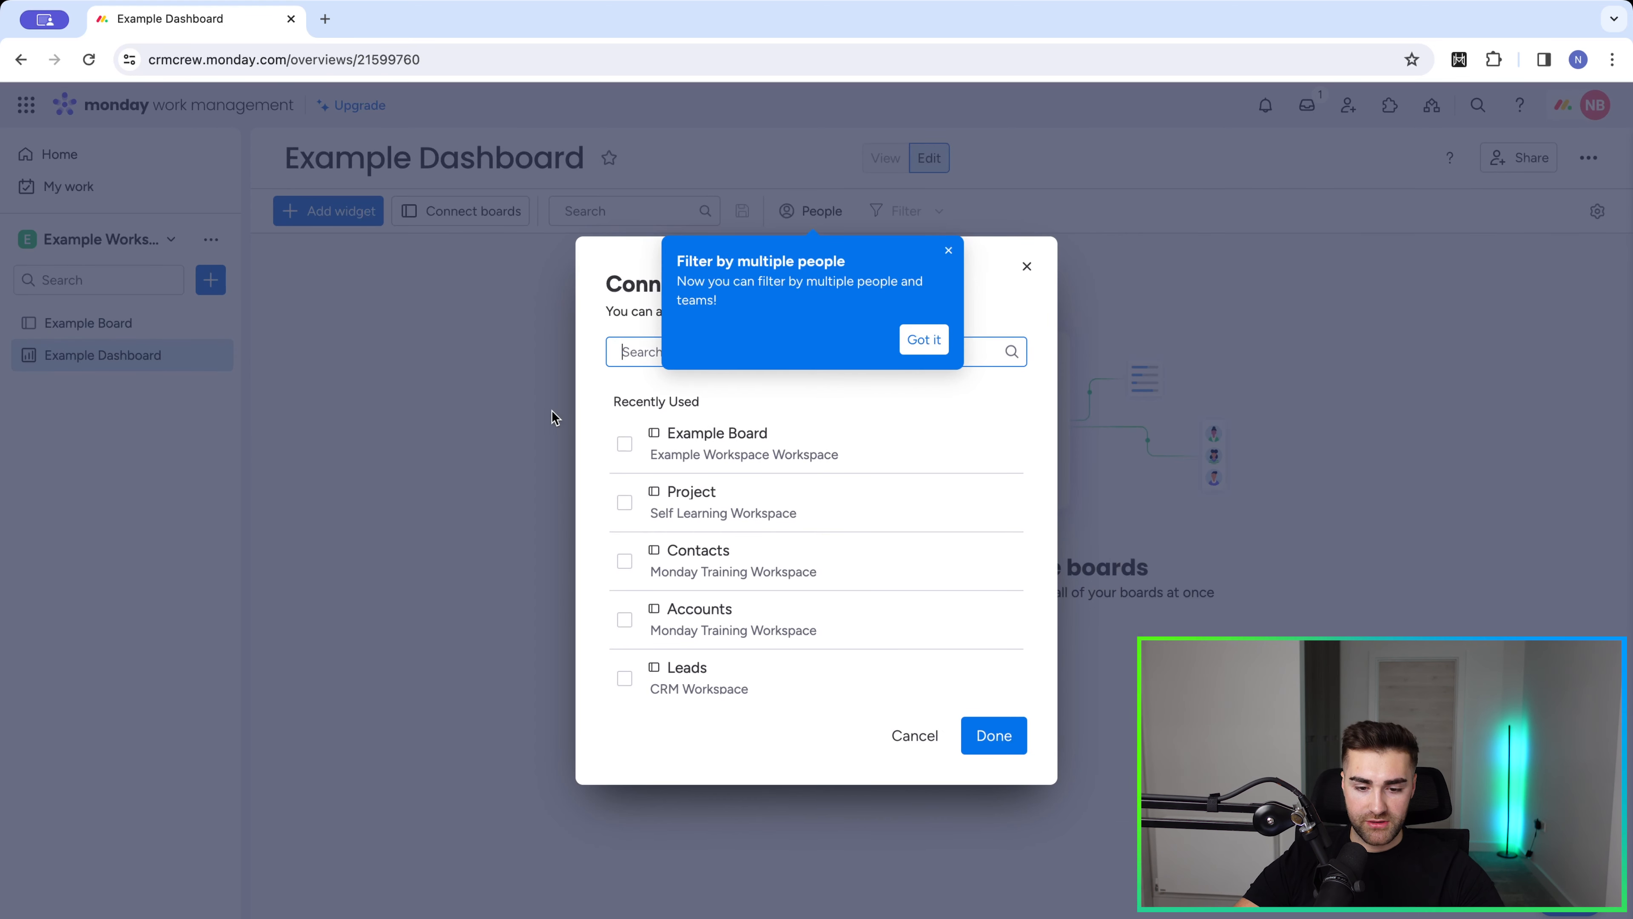
Connect Example Board to the new dashboard and review the board connection settings.
left_click(947, 251)
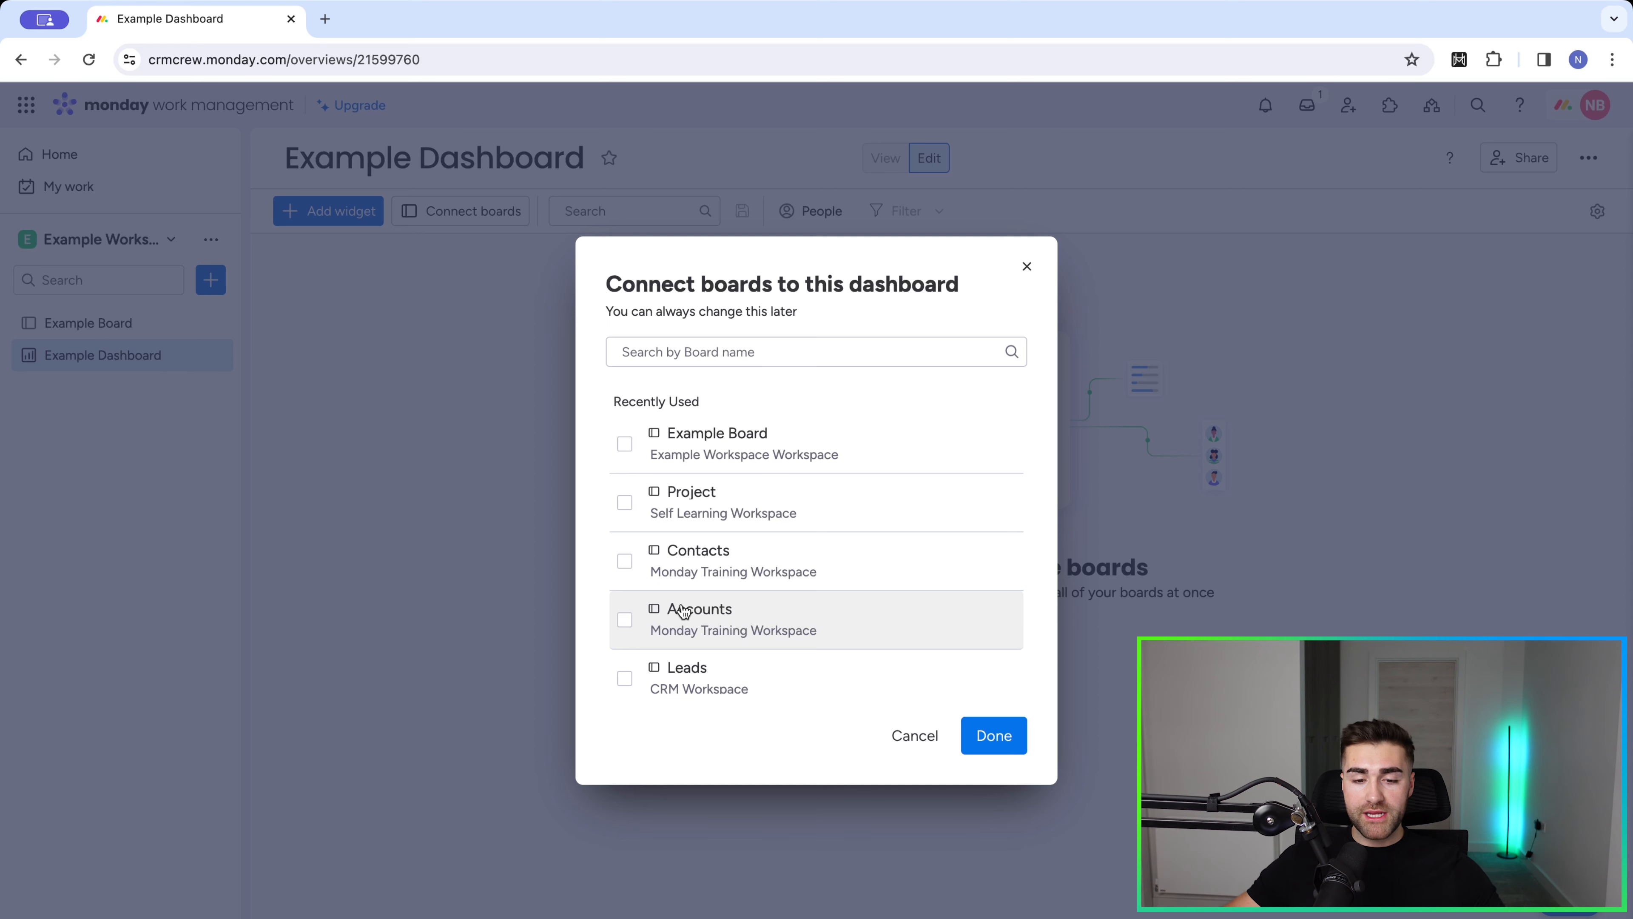
left_click(719, 449)
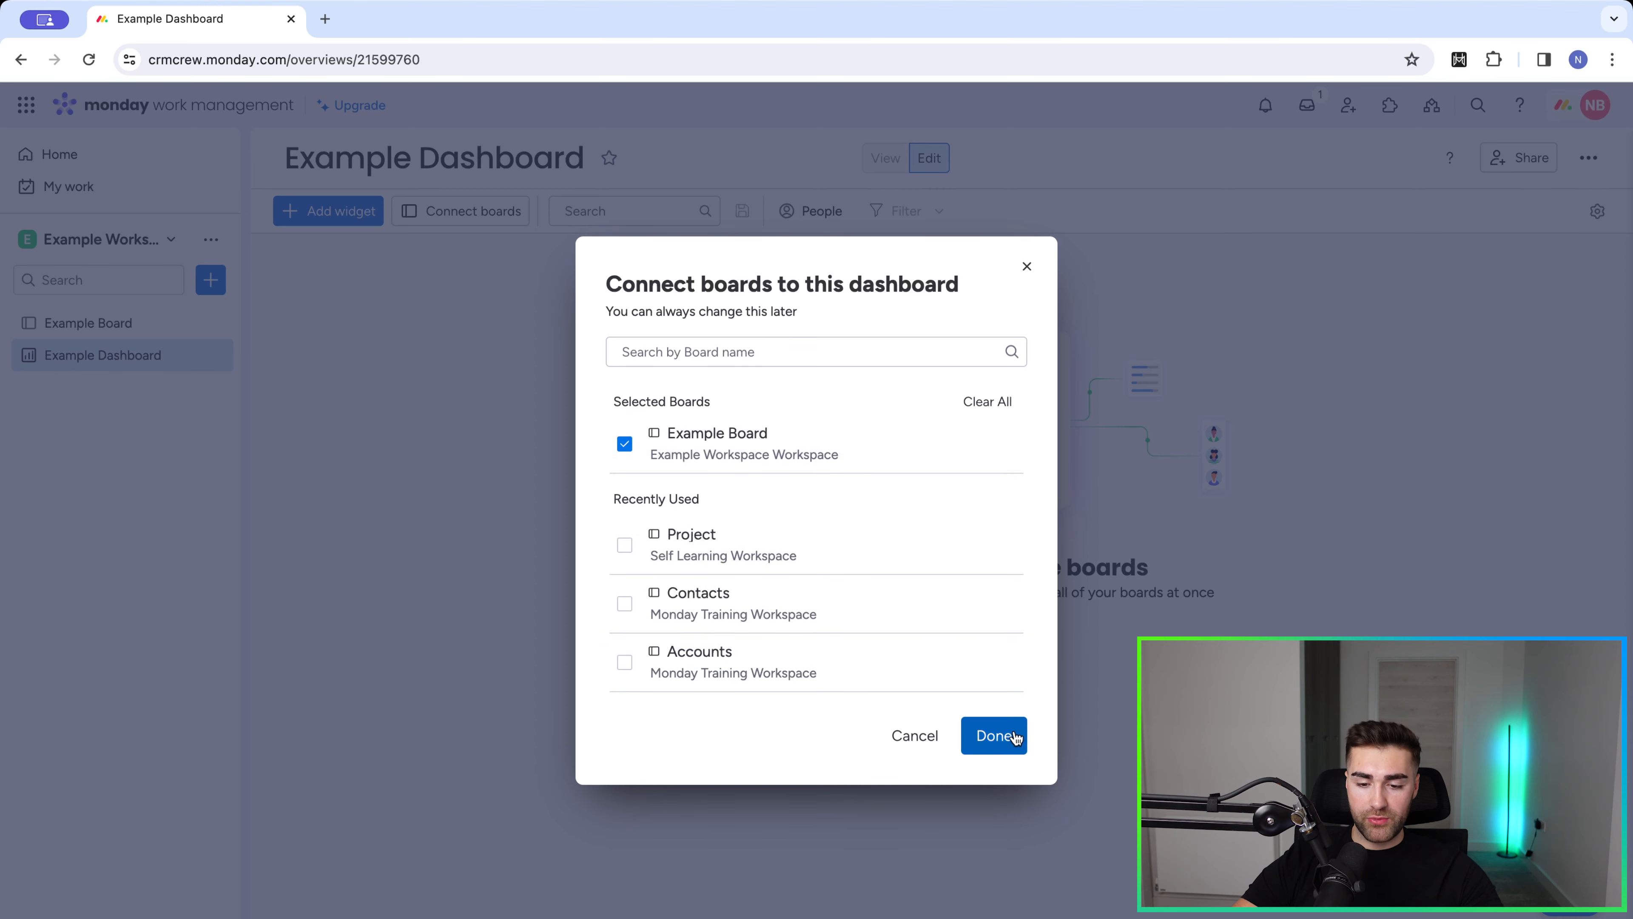
left_click(994, 735)
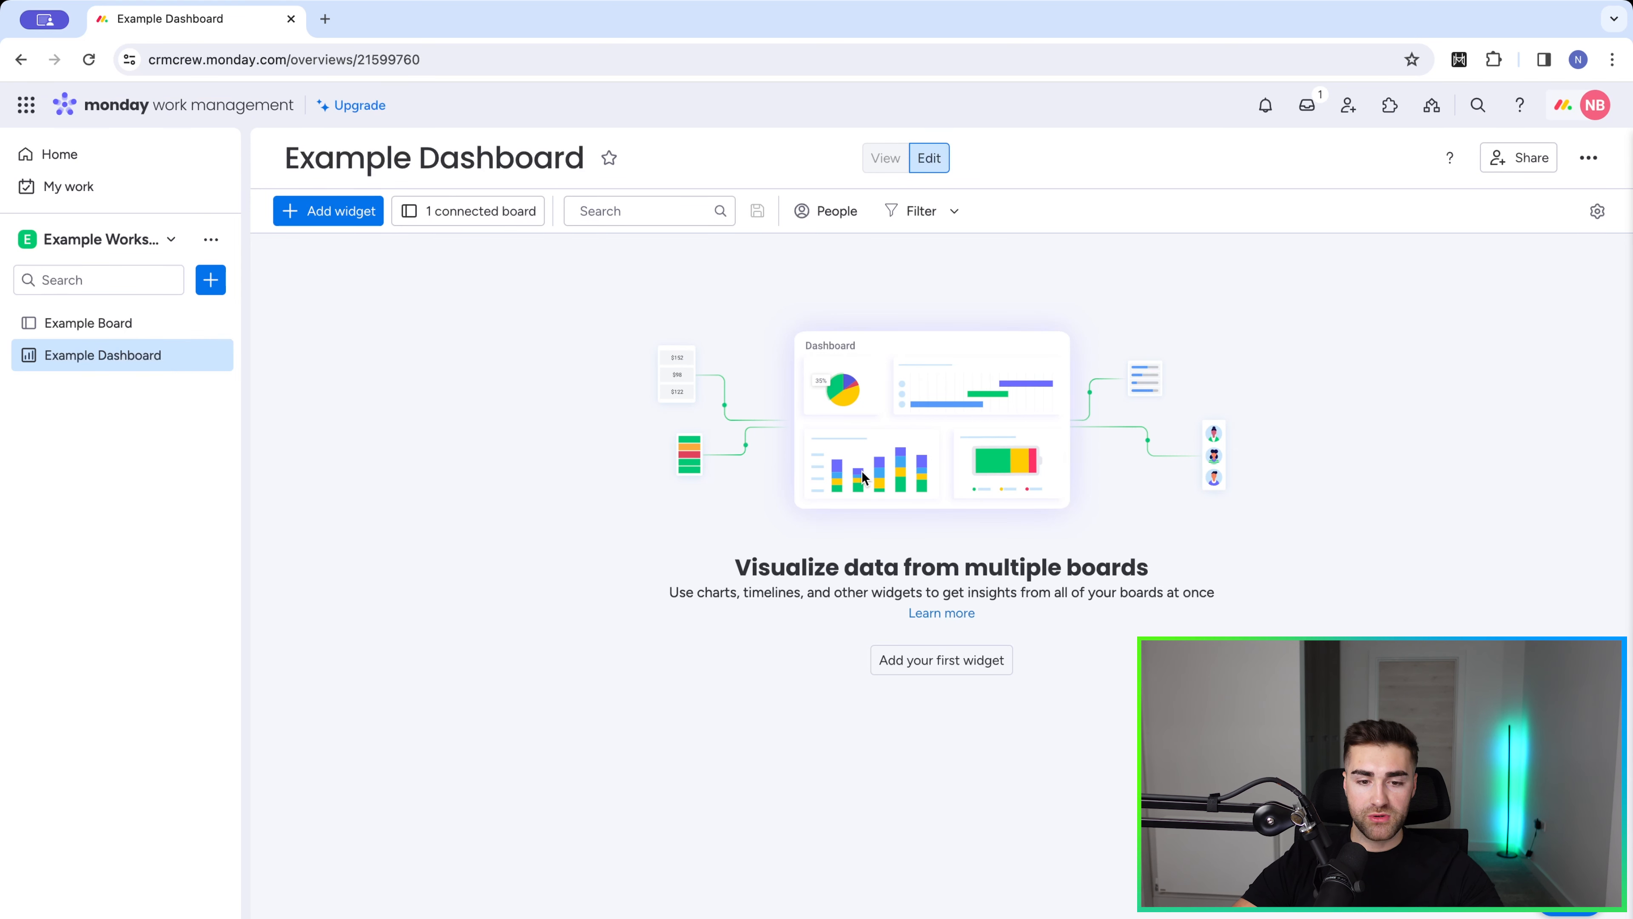
left_click(485, 211)
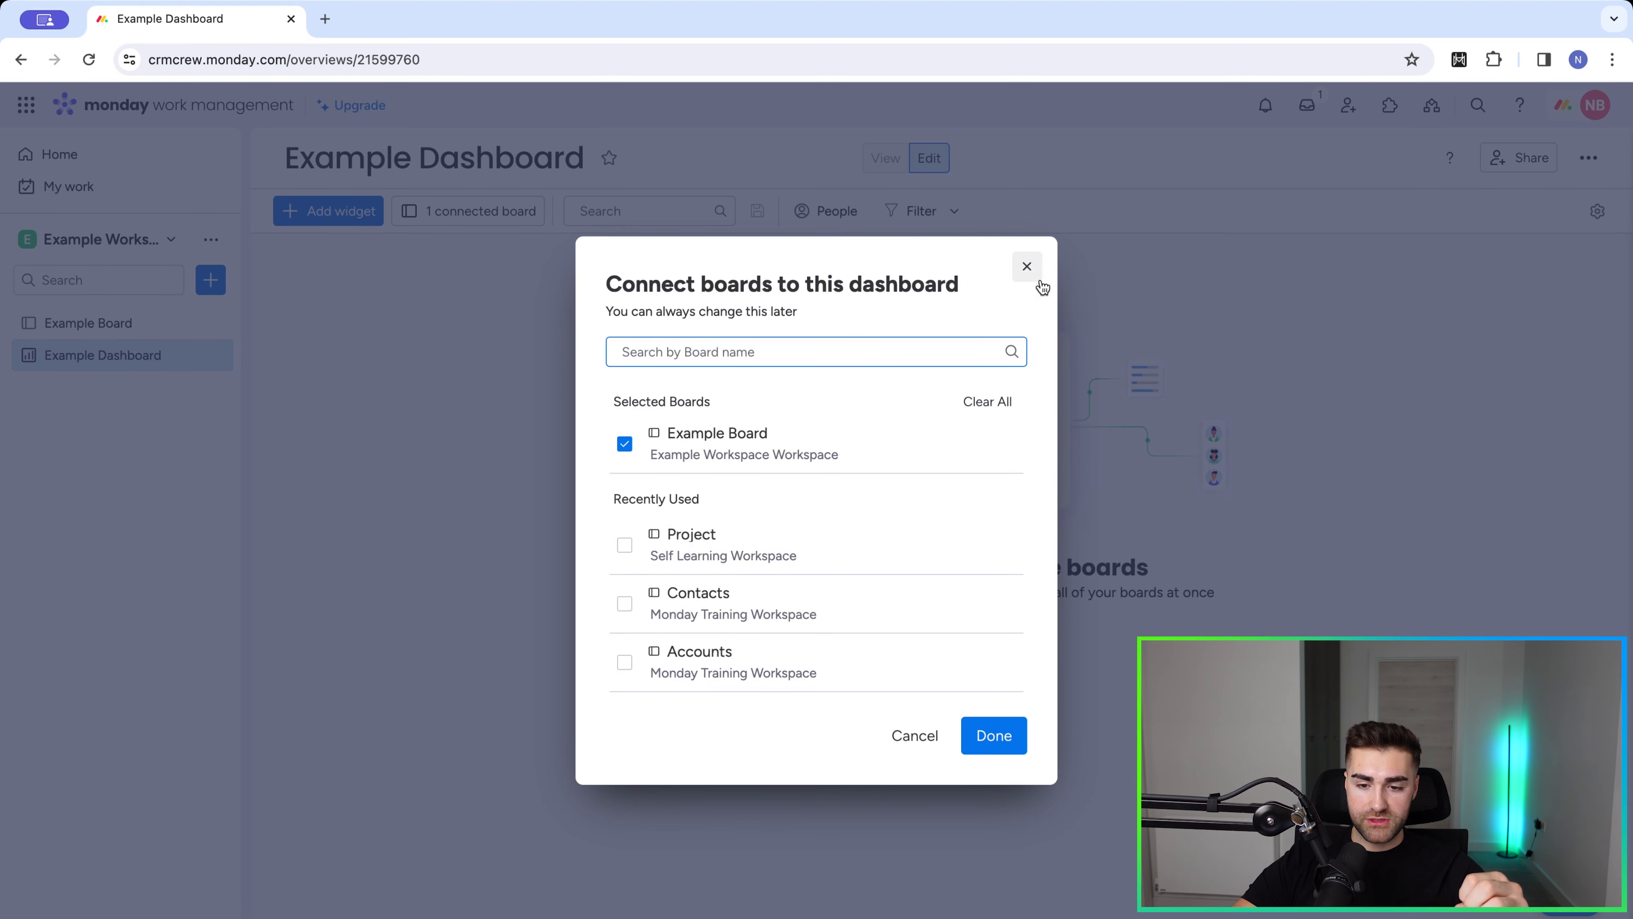
left_click(1027, 266)
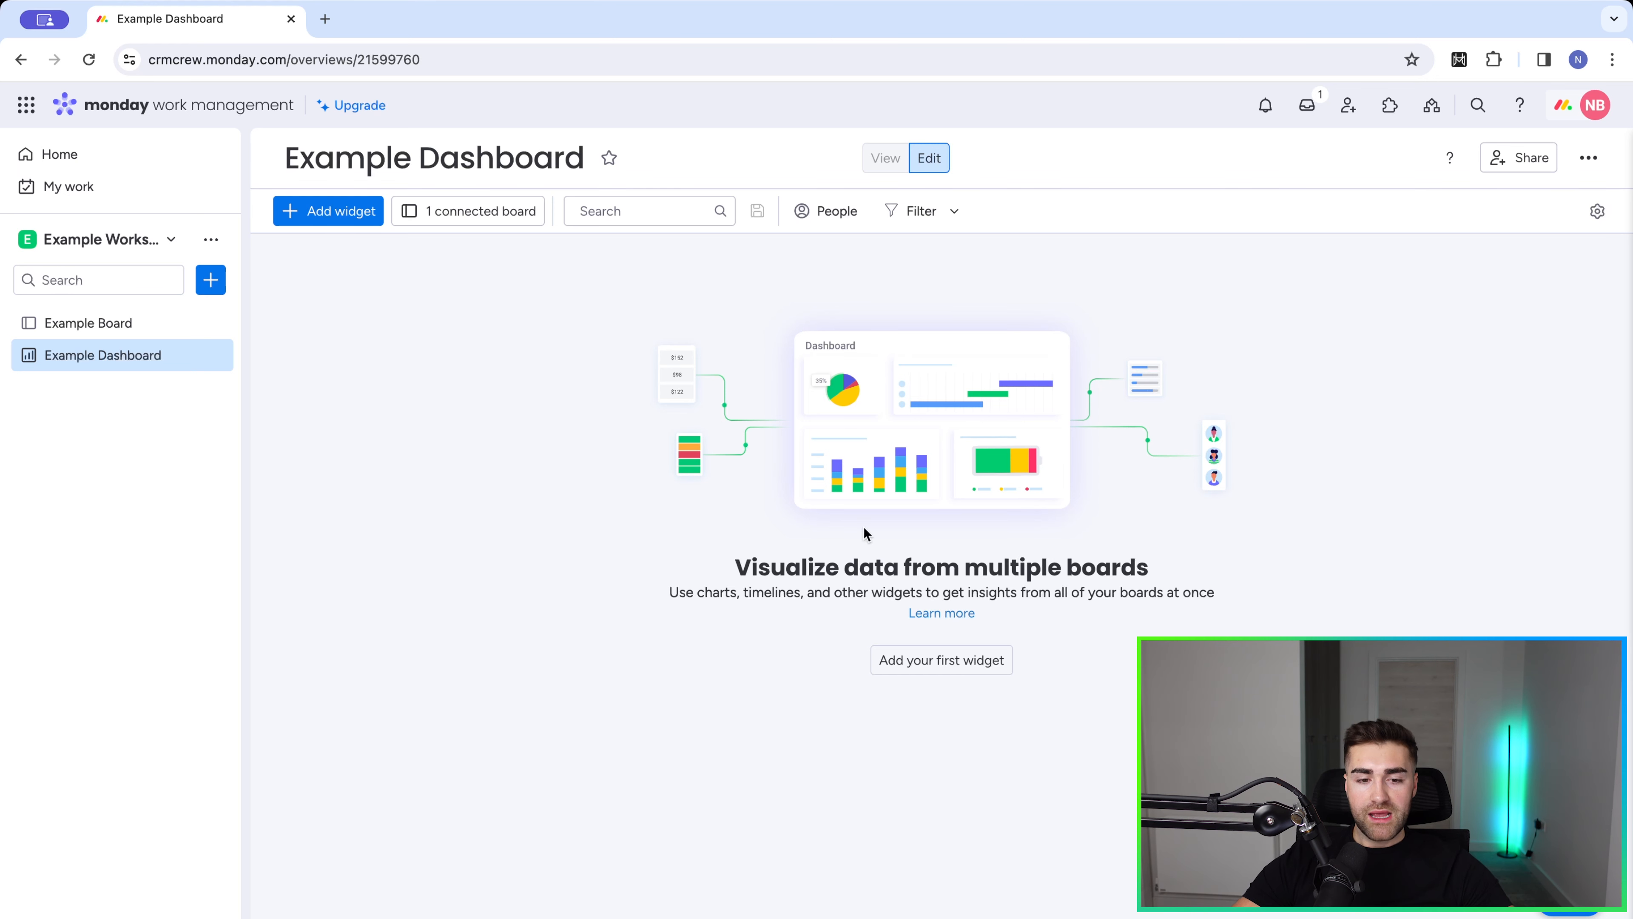
Browse the Staying on Top widgets in the Widgets Center and add a Chart widget to Example Dashboard.
left_click(323, 214)
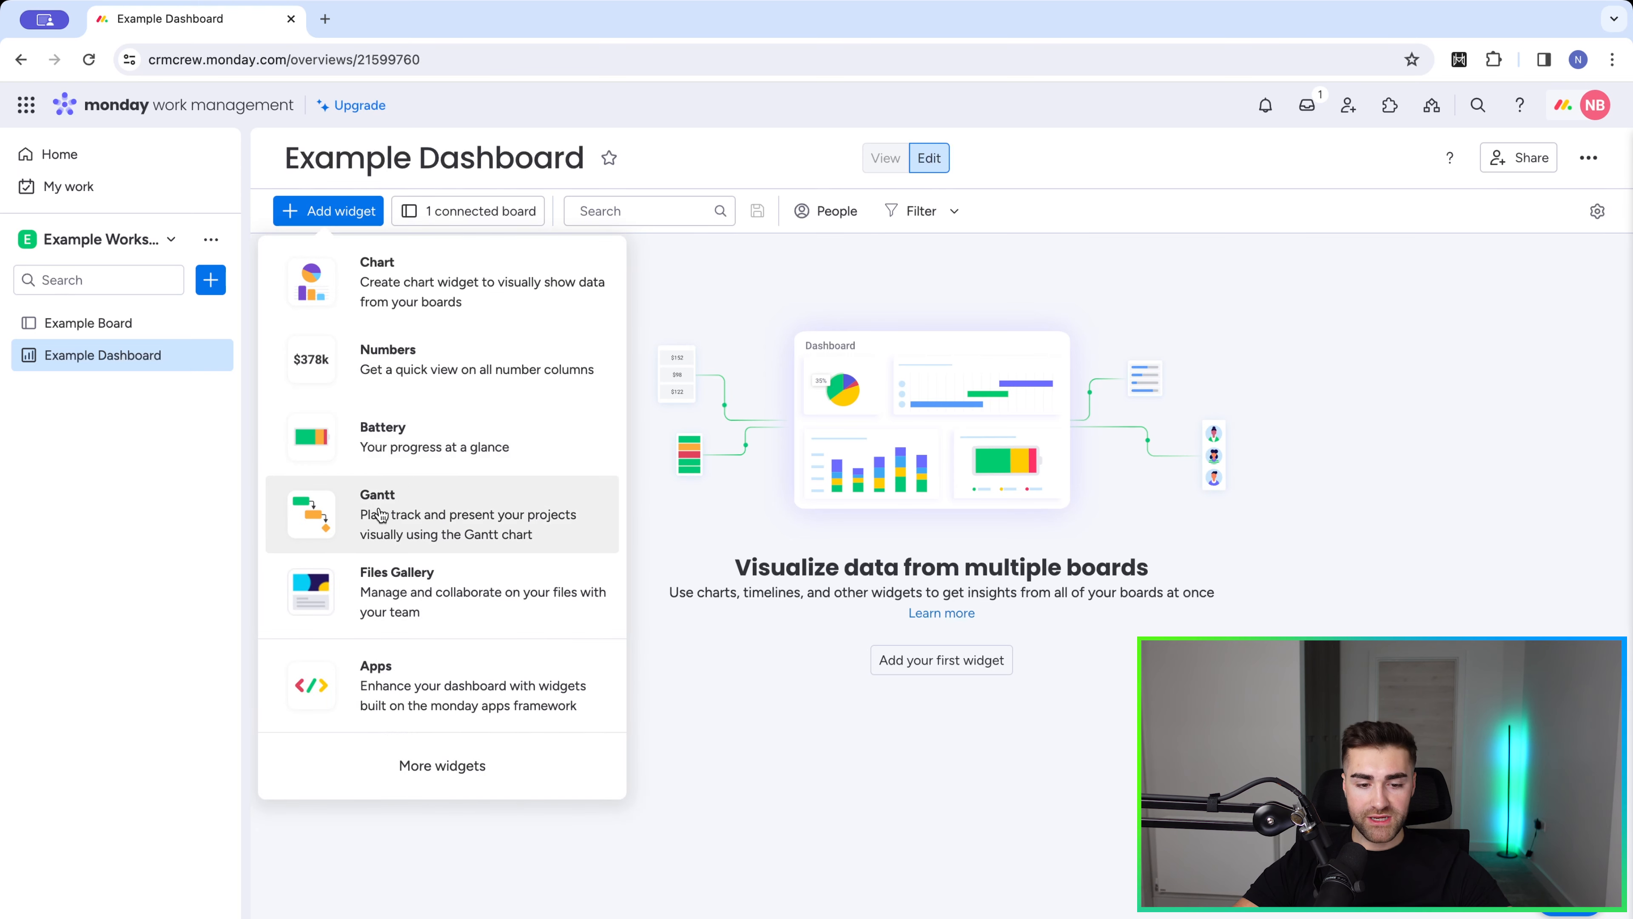
left_click(419, 768)
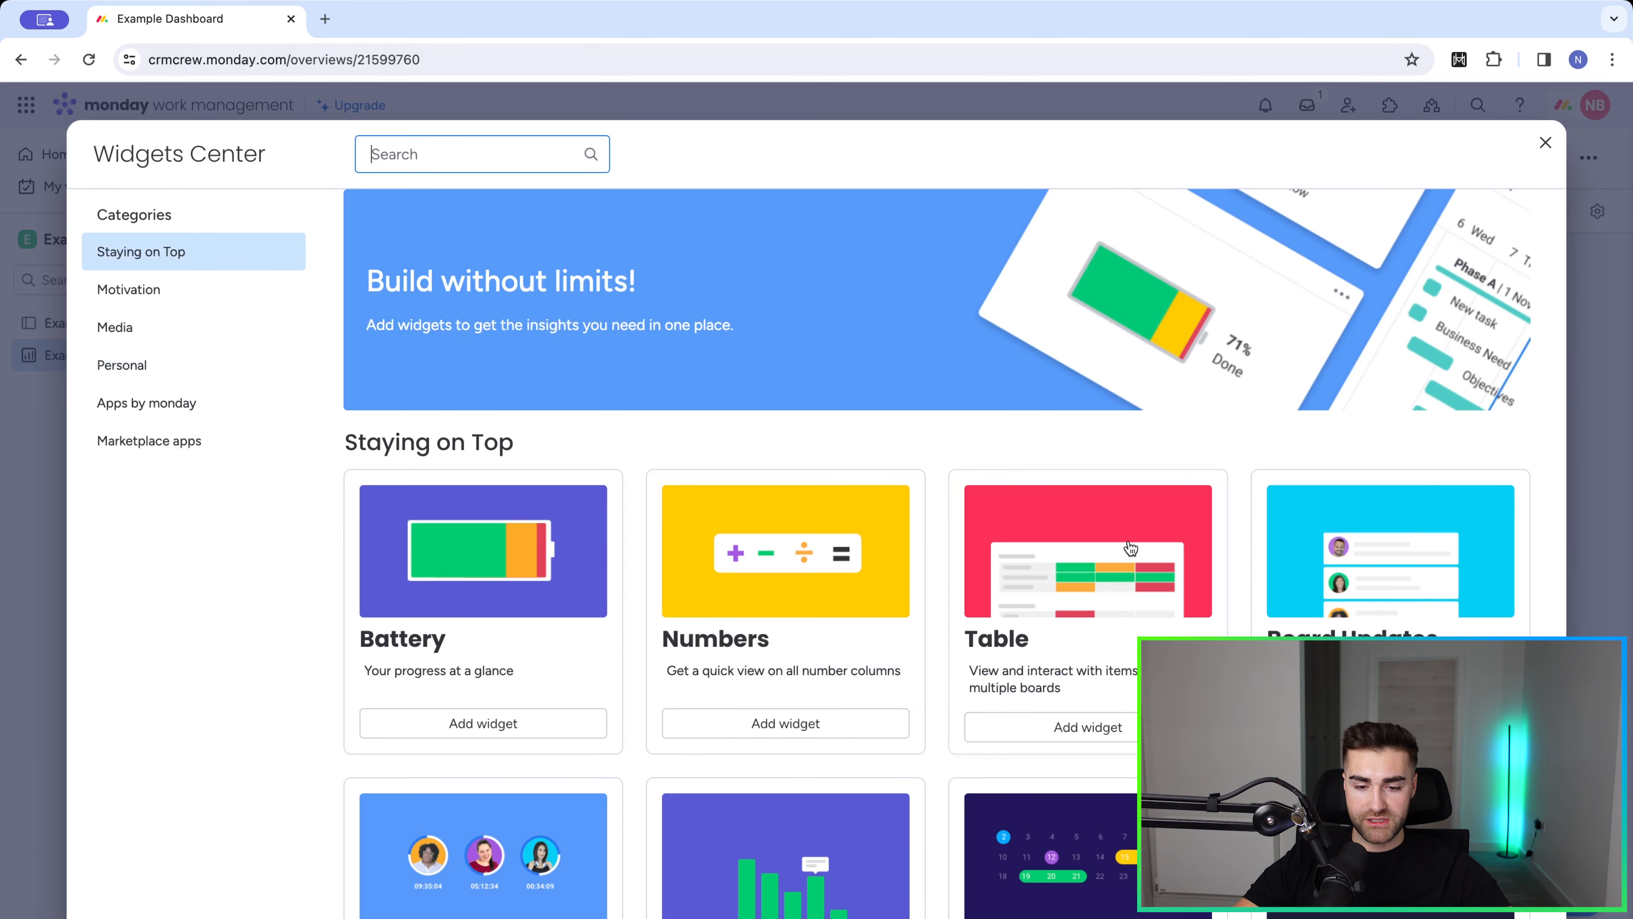
scroll(912, 605, "down", 3)
scroll(886, 611, "down", 4)
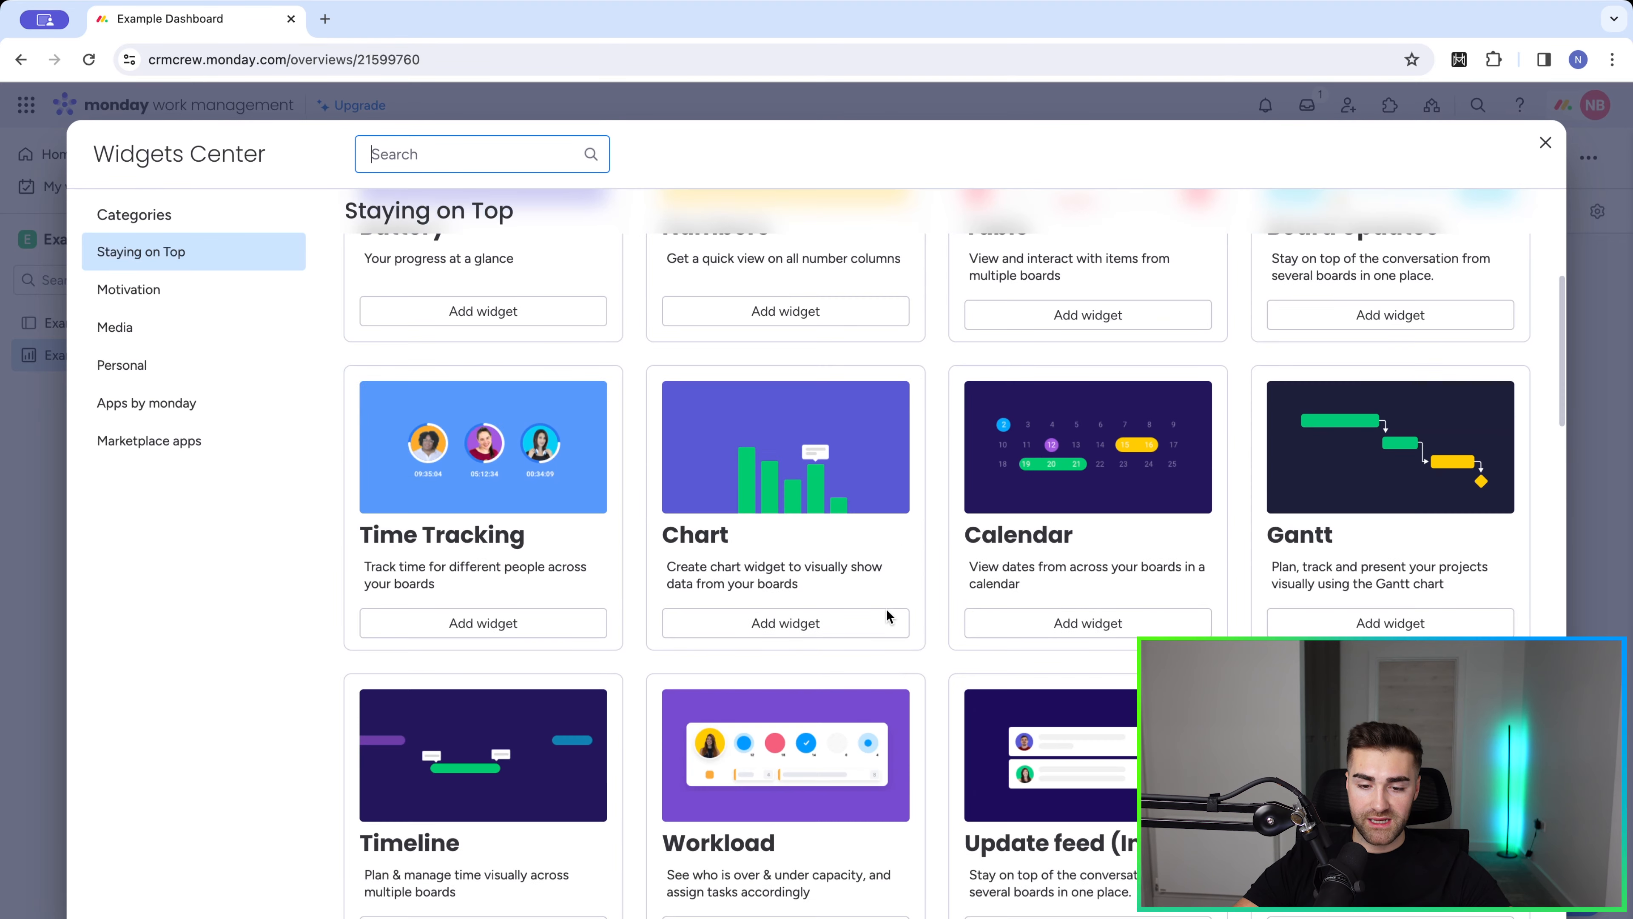
scroll(759, 572, "up", 6)
scroll(759, 574, "down", 4)
scroll(760, 569, "down", 3)
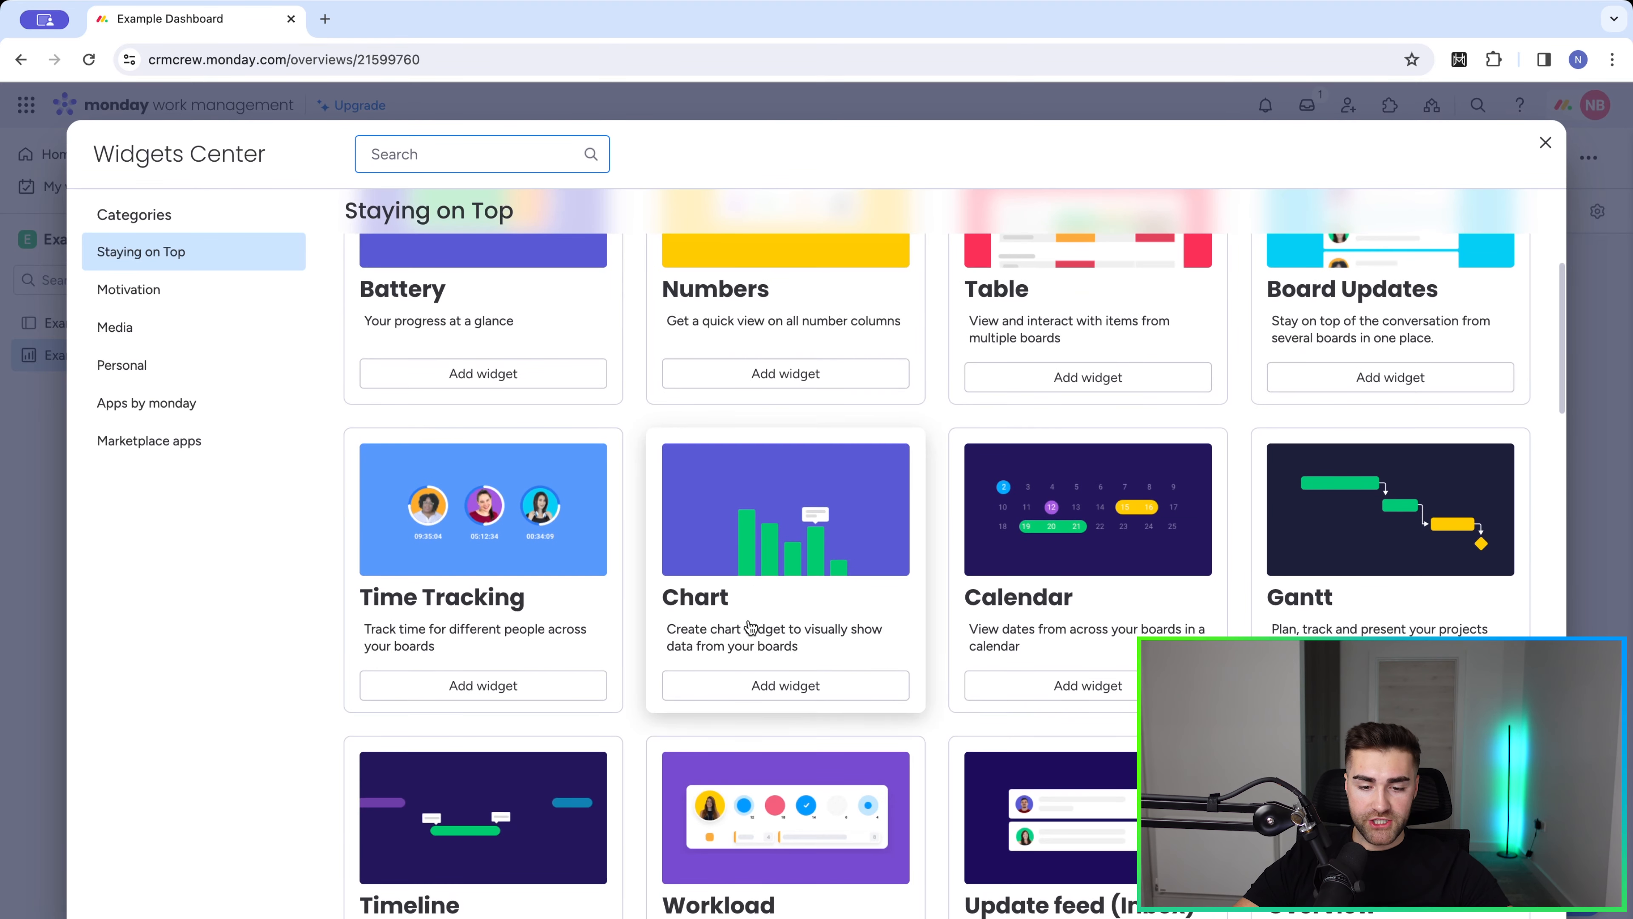
left_click(744, 685)
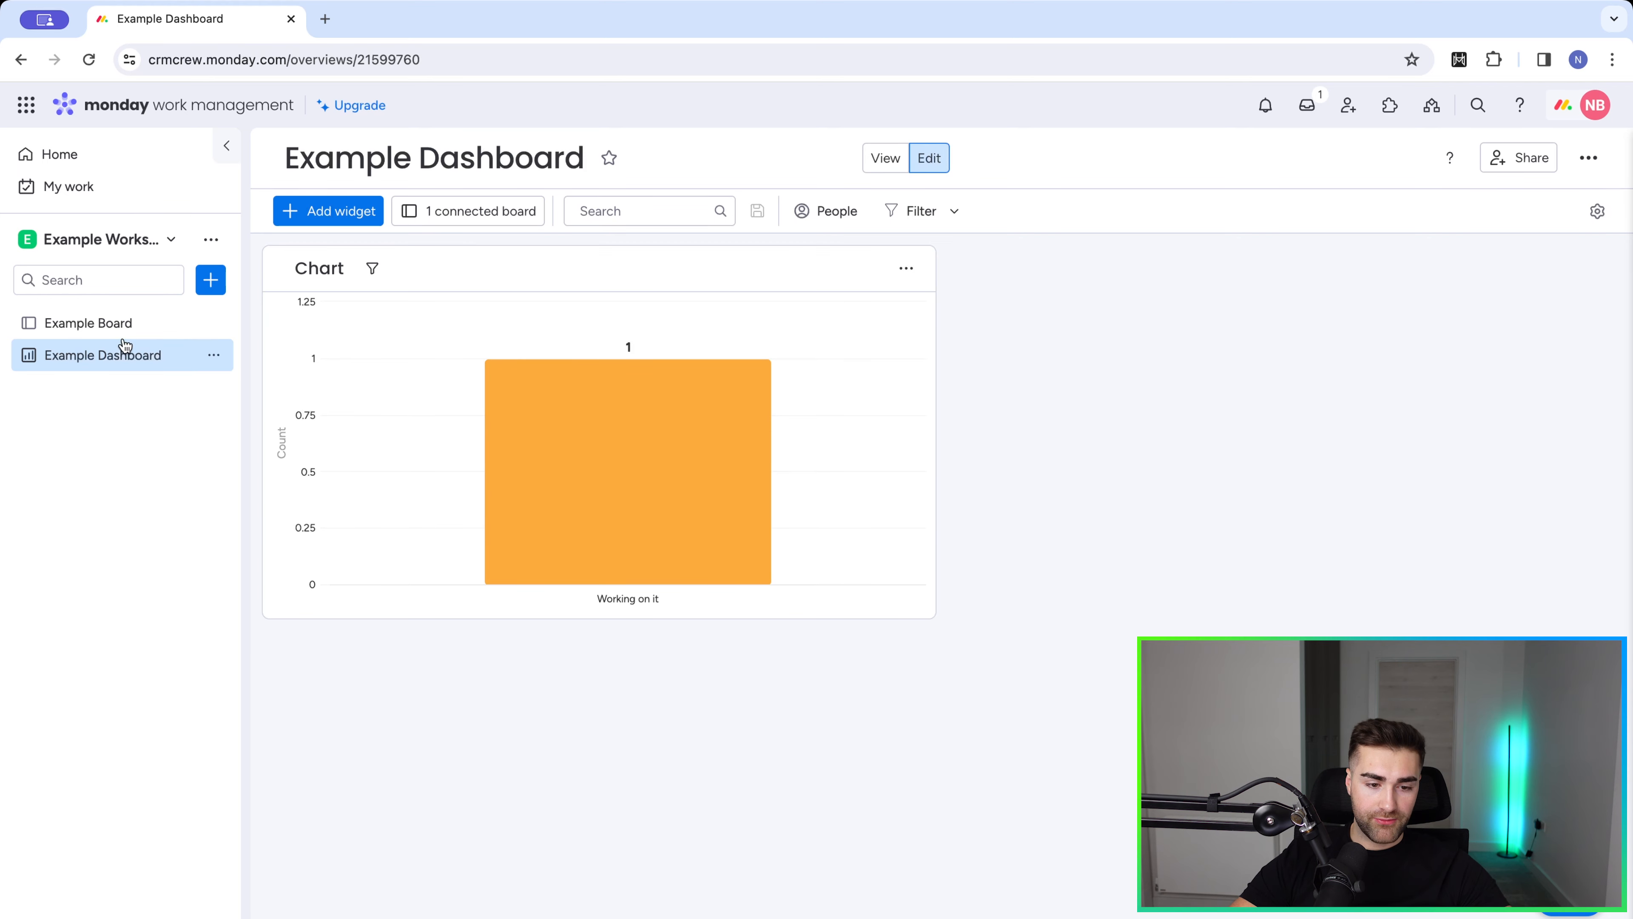
Set the Status of "Monday.com Full Tutorial" on Example Board to Test and check the dashboard chart's bars.
left_click(97, 322)
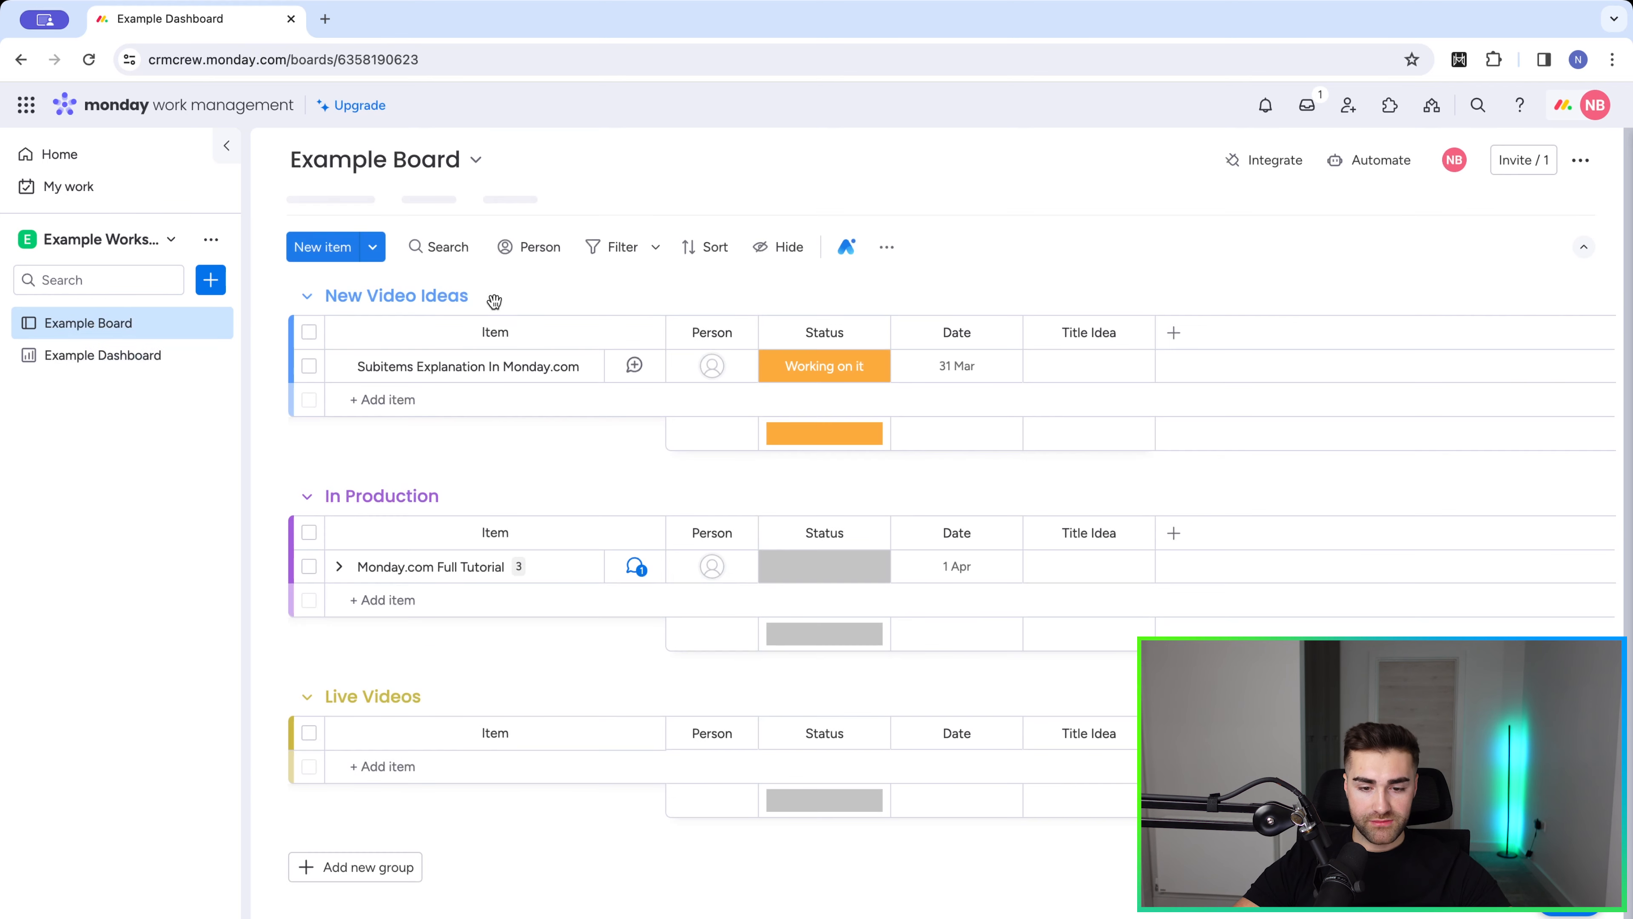
left_click(811, 566)
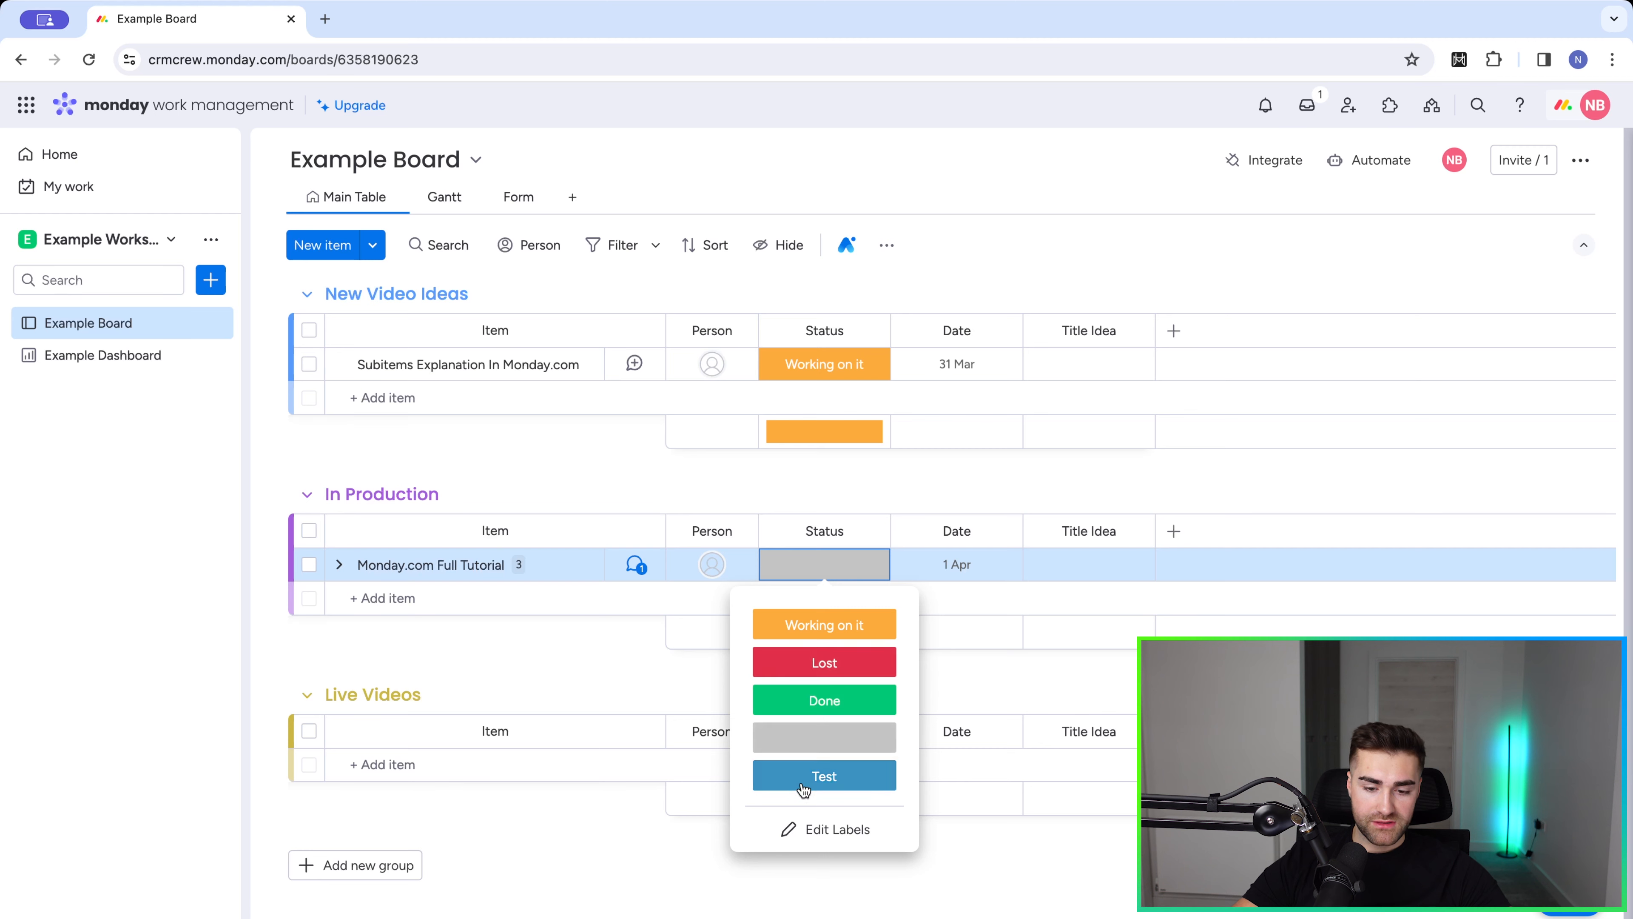
left_click(811, 774)
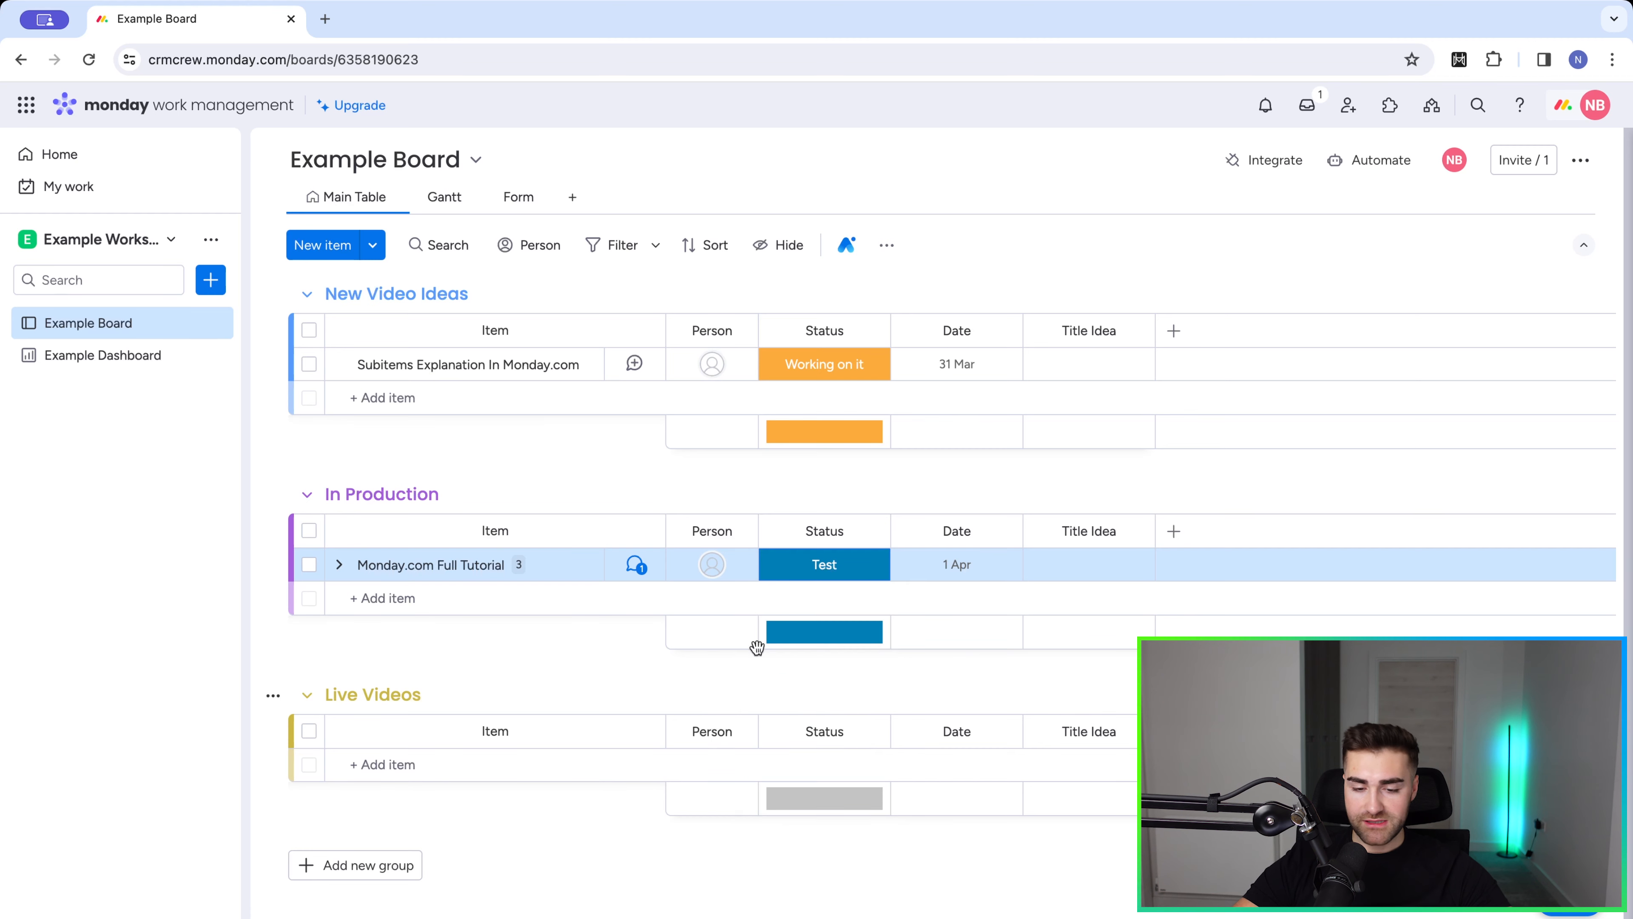
left_click(80, 357)
mouse_move(809, 482)
mouse_move(426, 402)
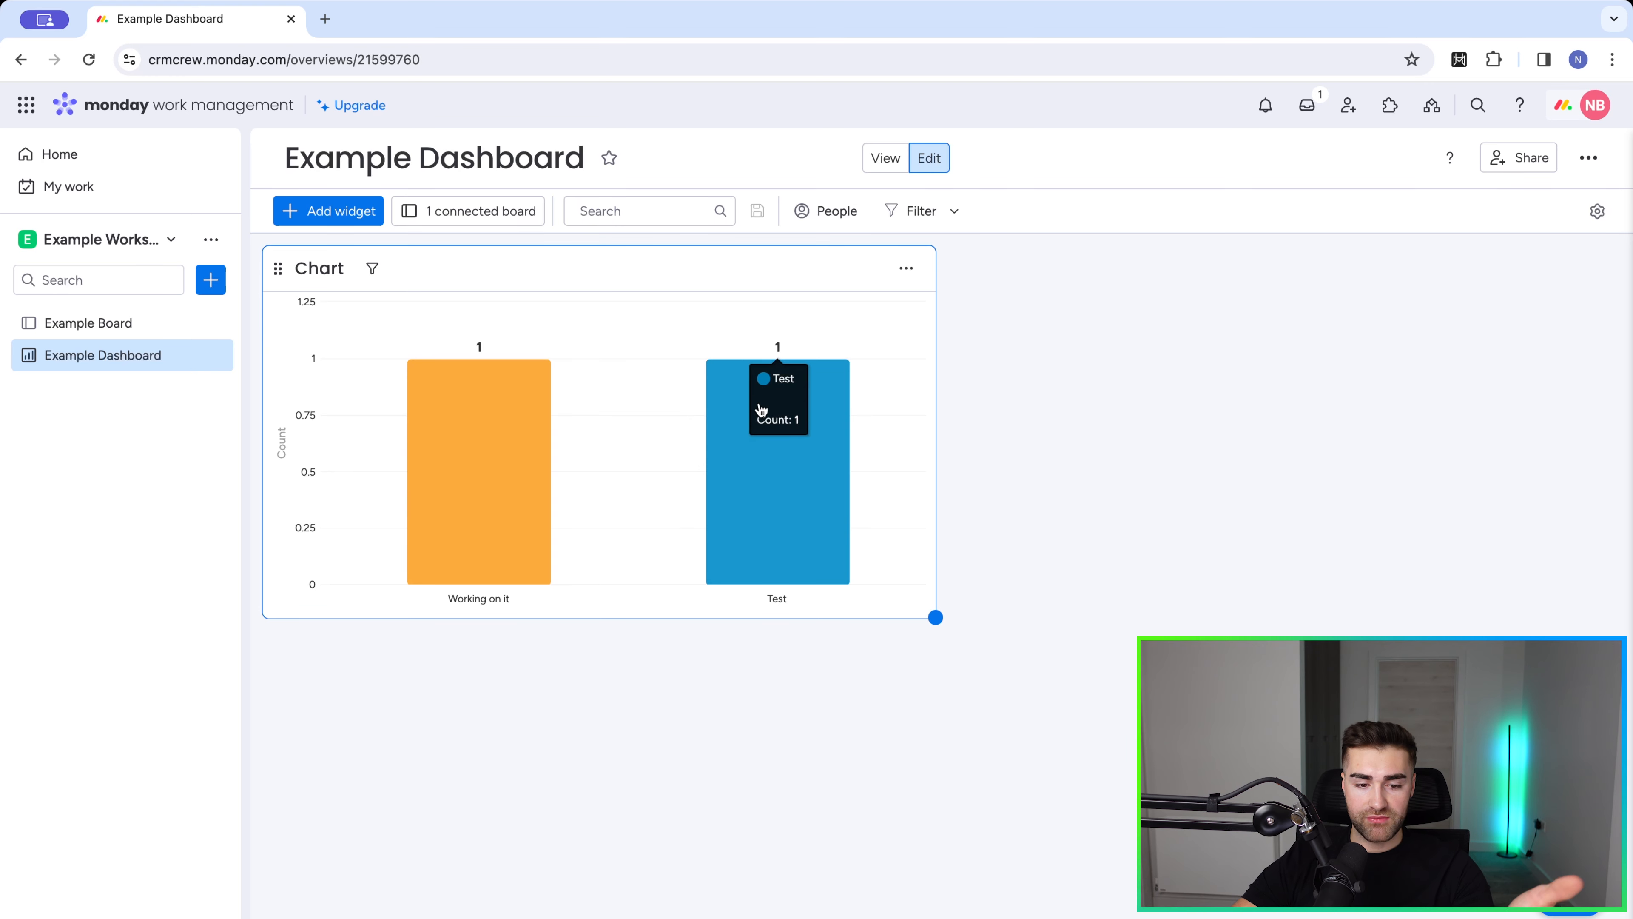
Review the Chart widget's settings for chart type, X axis, Y axis and sorting, and return to the dashboard.
left_click(906, 270)
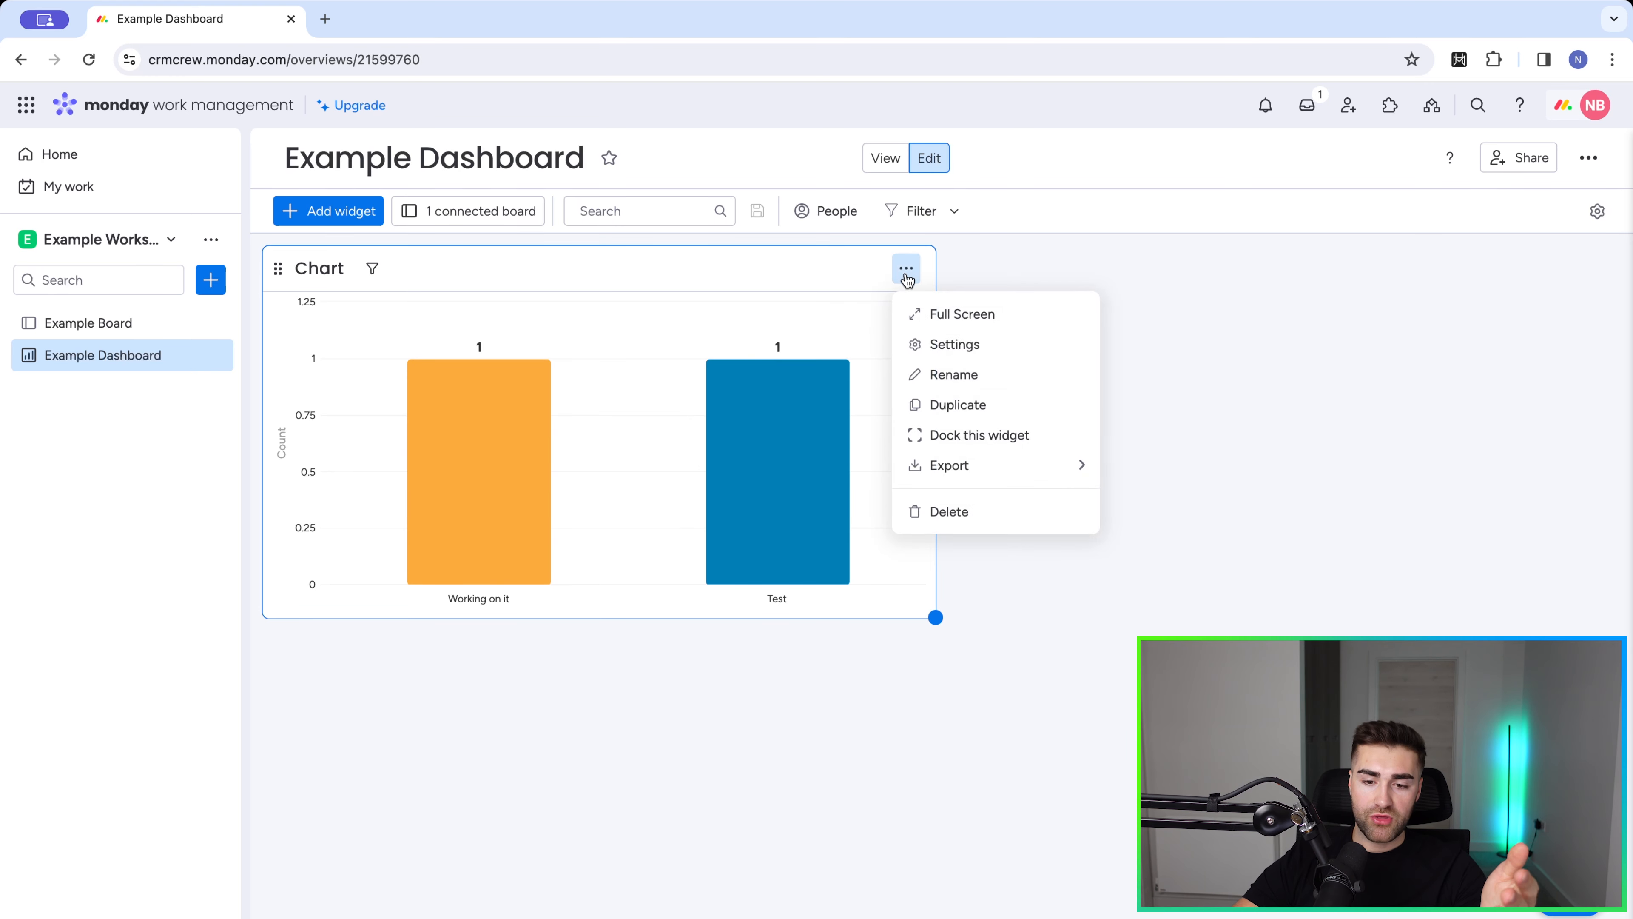
left_click(931, 347)
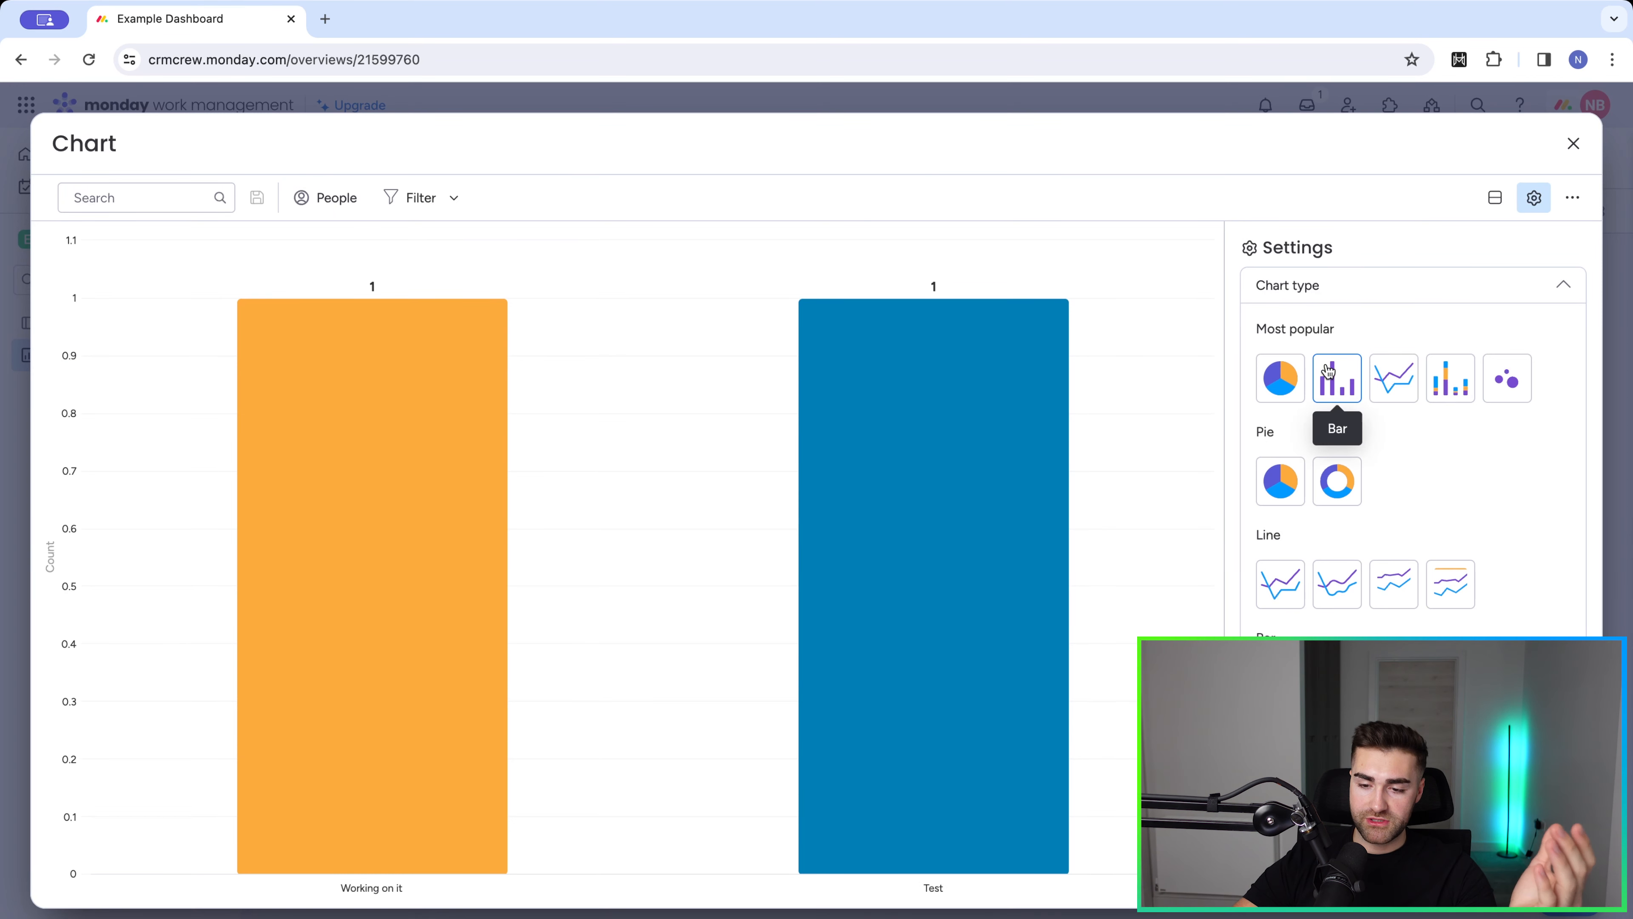
scroll(1324, 372, "down", 8)
left_click(1286, 578)
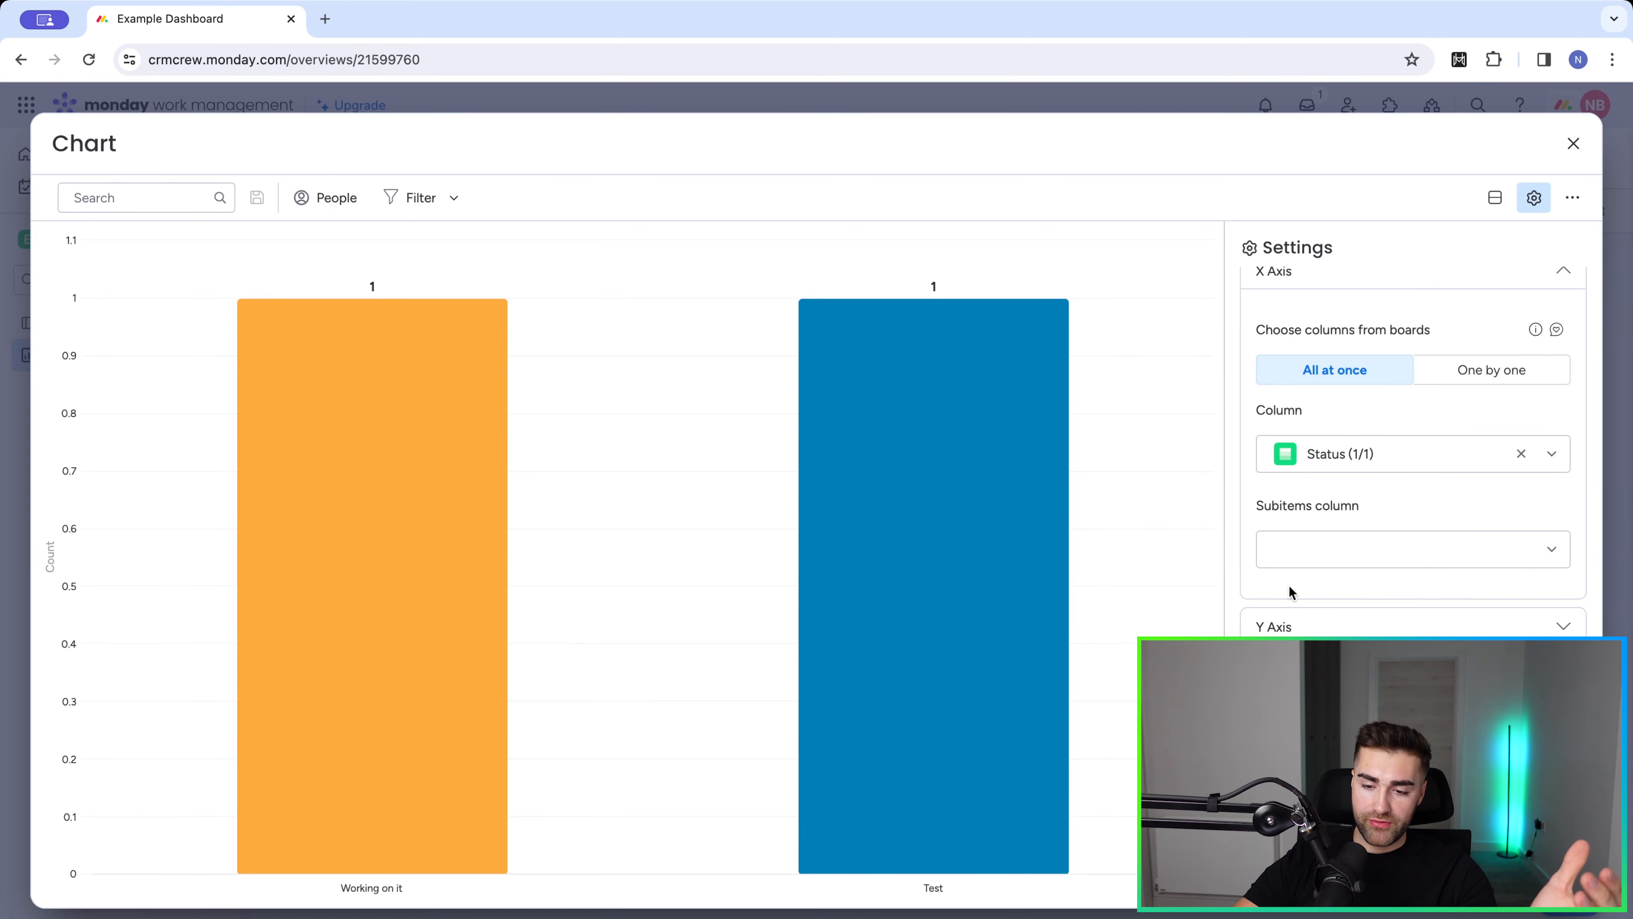
left_click(1280, 624)
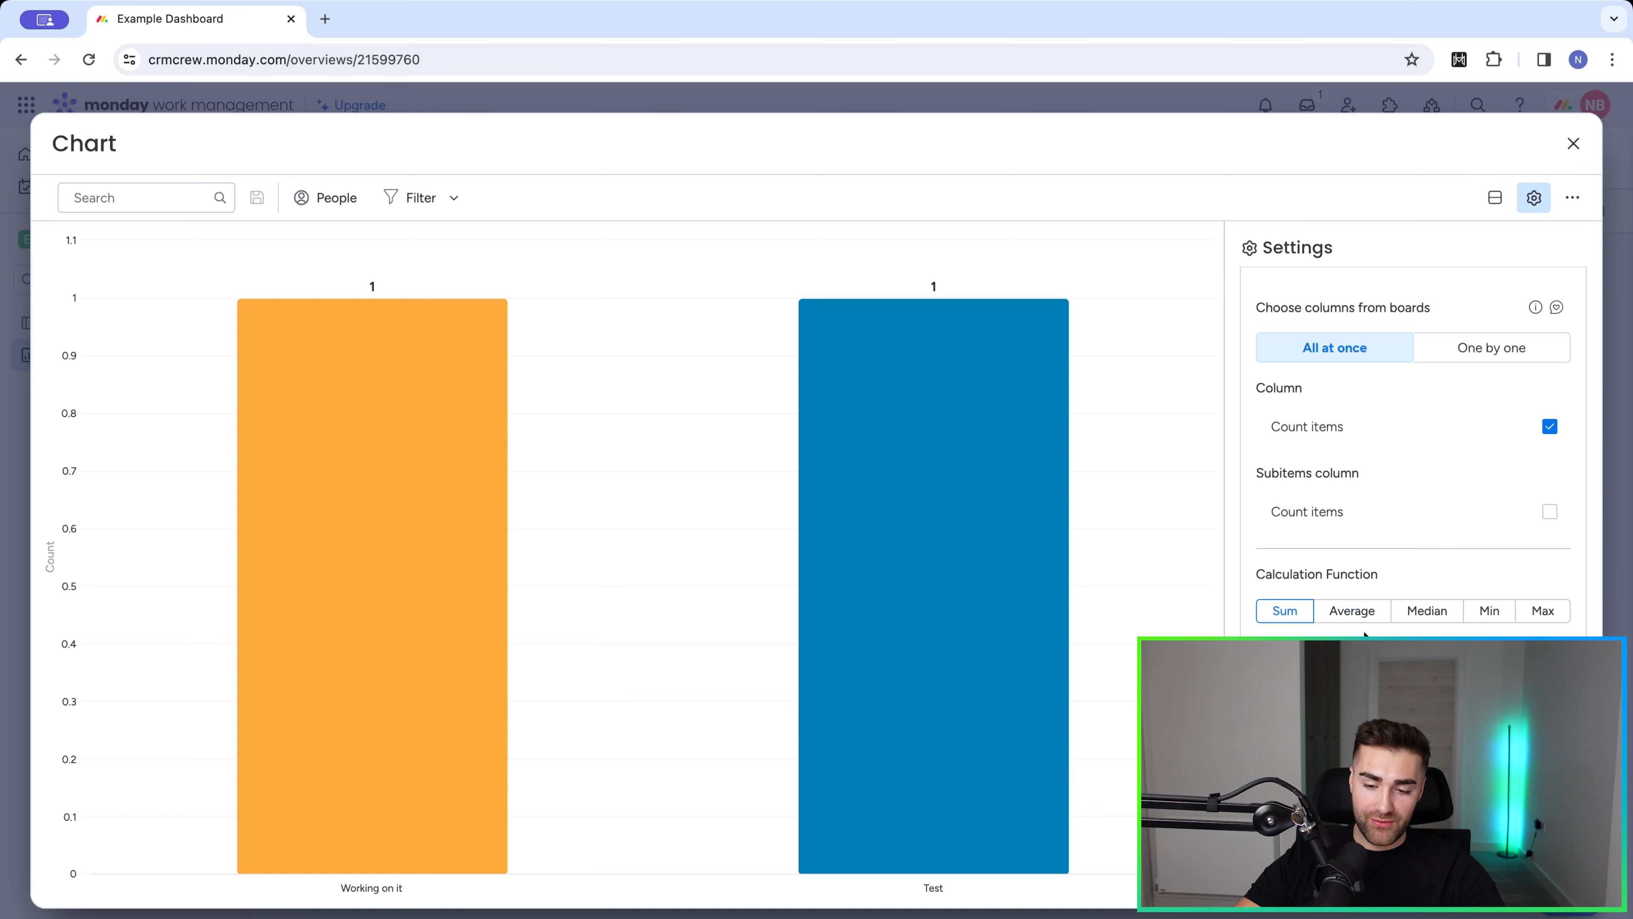
scroll(1465, 500, "down", 10)
left_click(1413, 714)
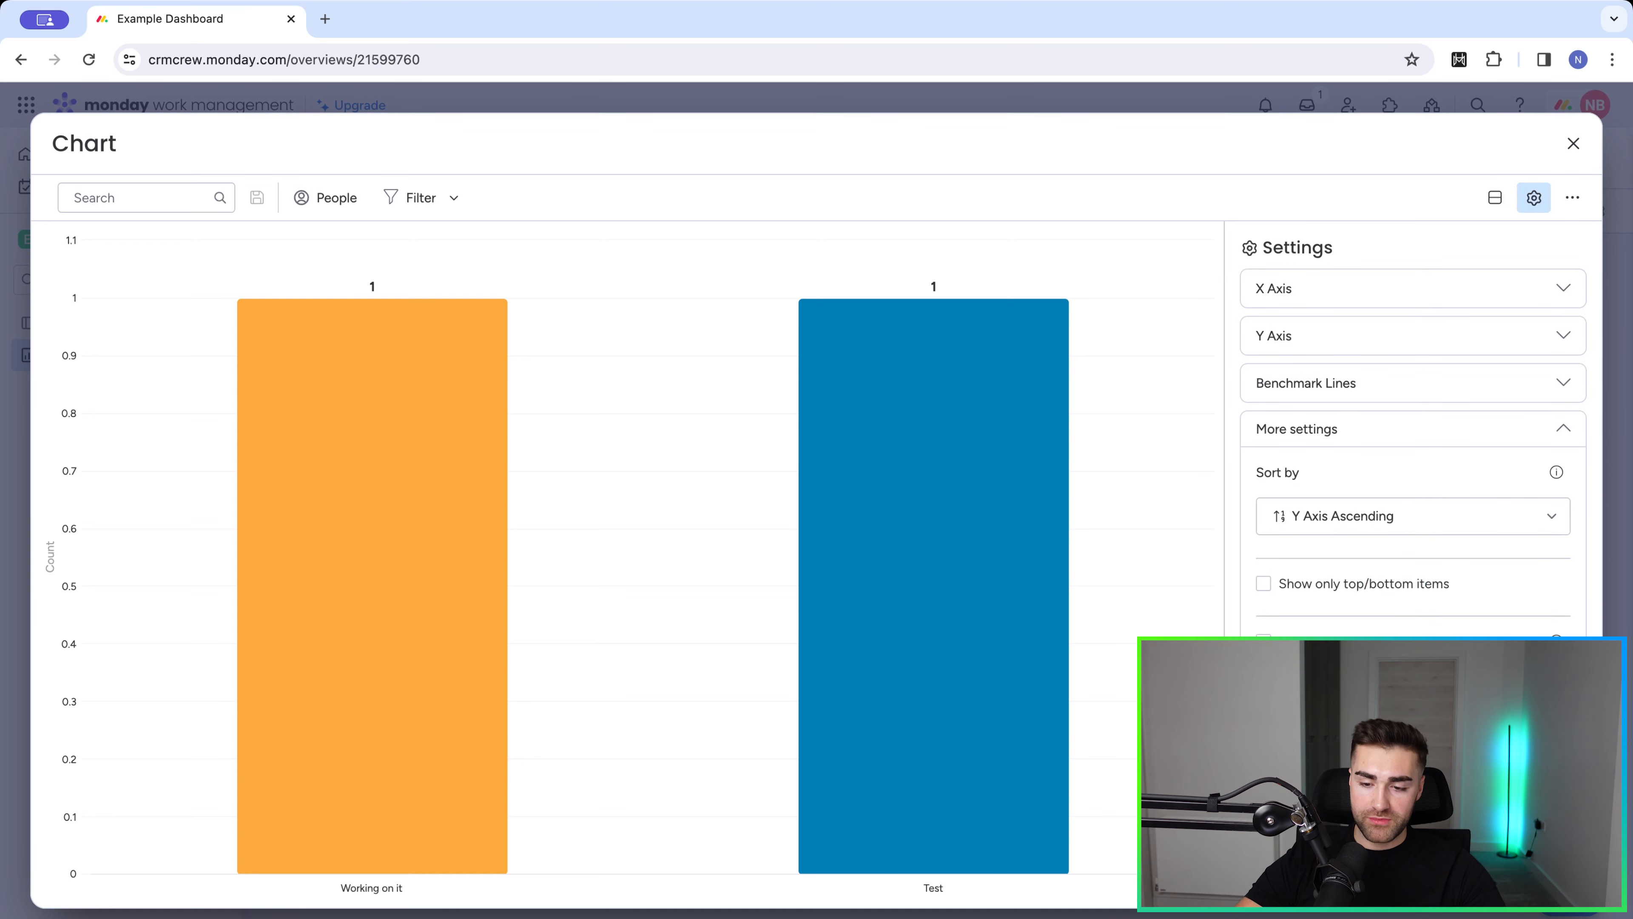
left_click(1573, 143)
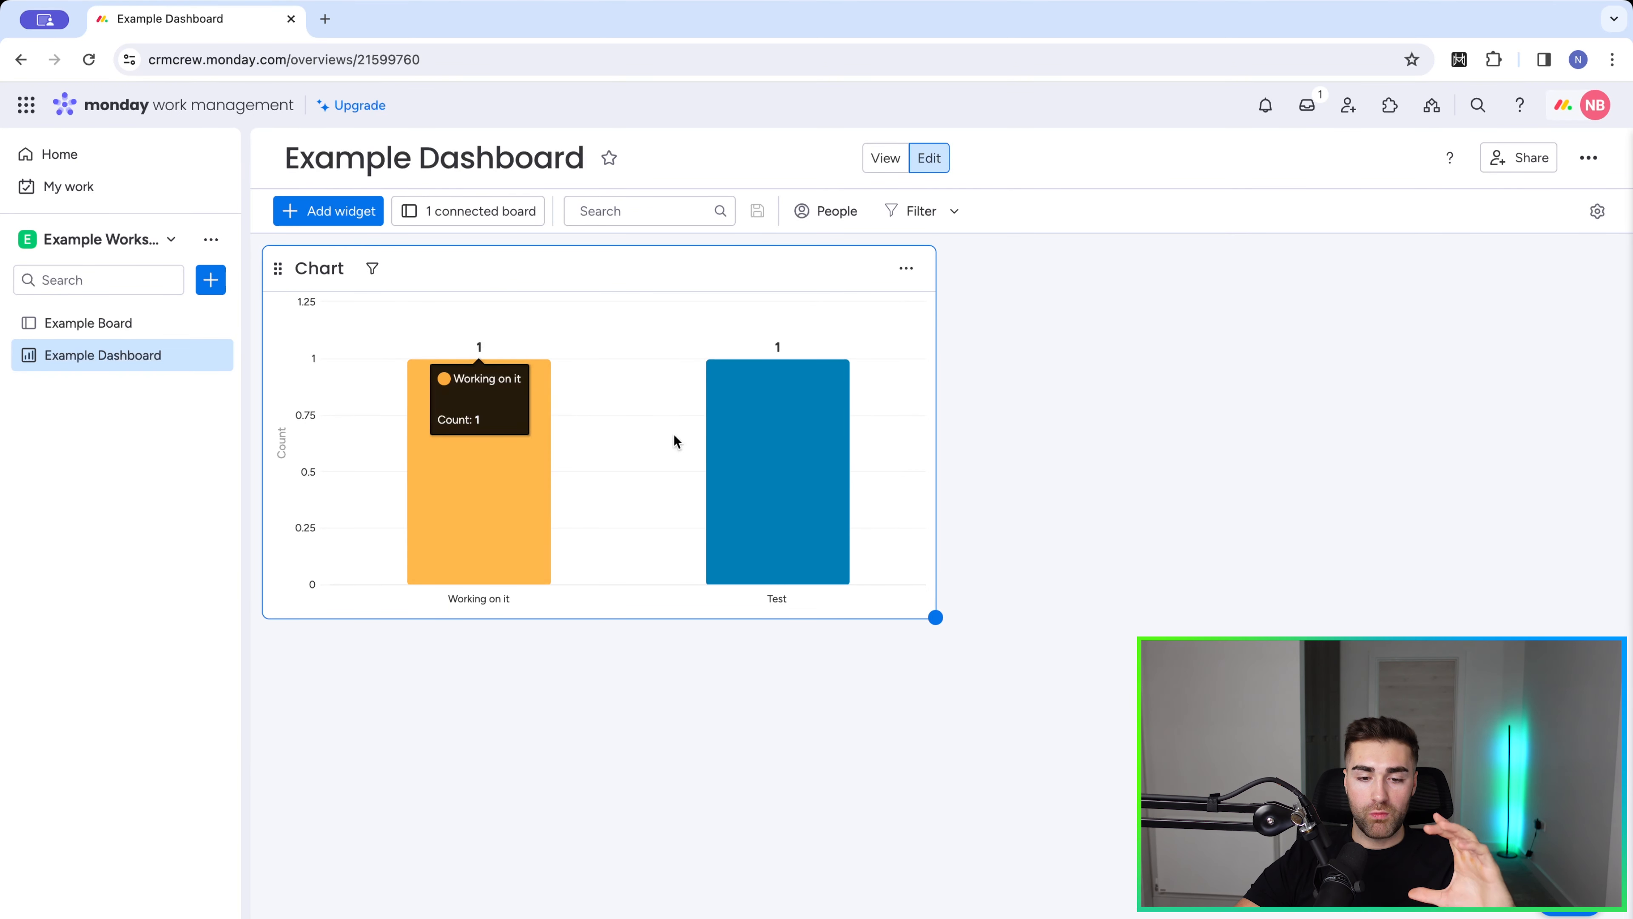
Add a second Chart widget to Example Dashboard.
left_click(343, 207)
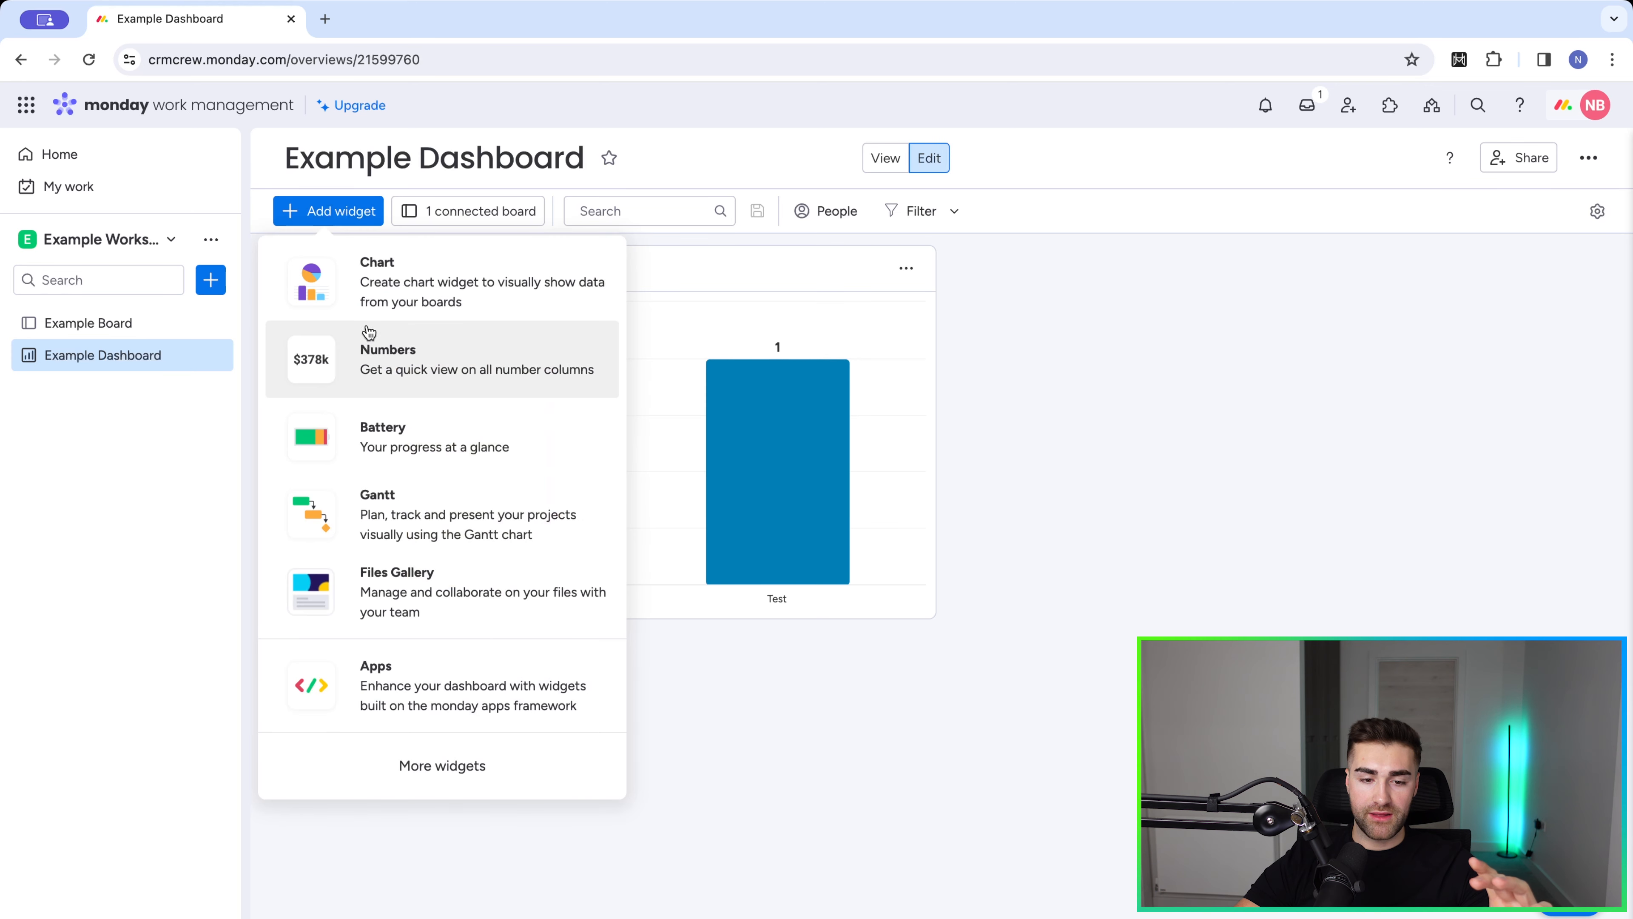
left_click(373, 277)
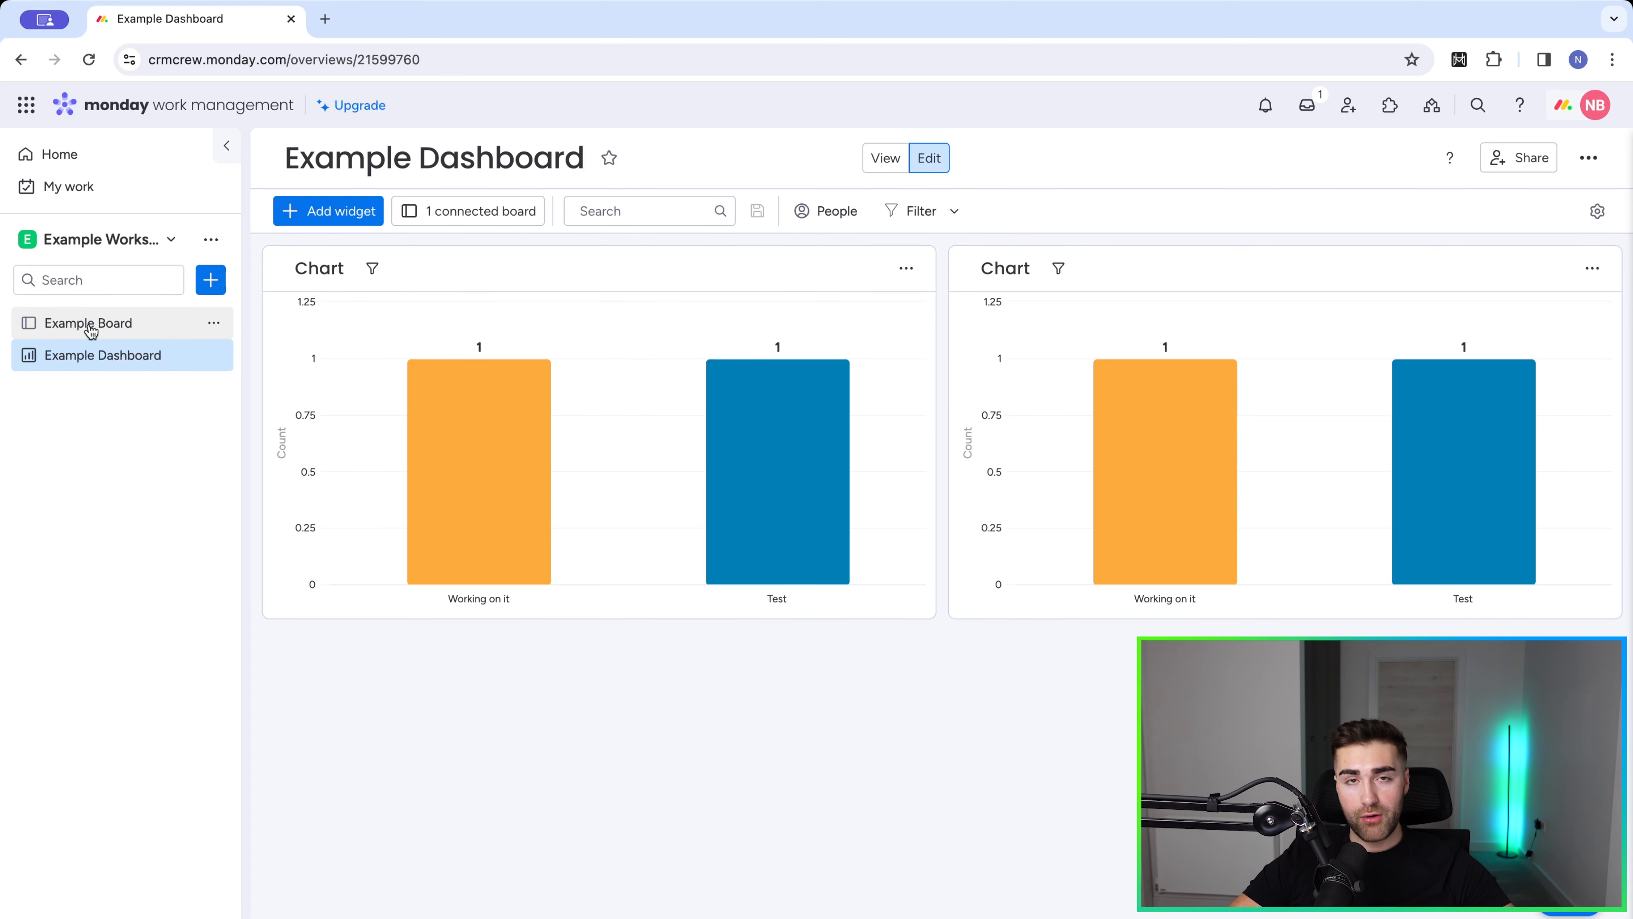
Open Example Board and review its board options, including the Settings, More actions, View archive/trash and Power-Ups choices.
left_click(157, 356)
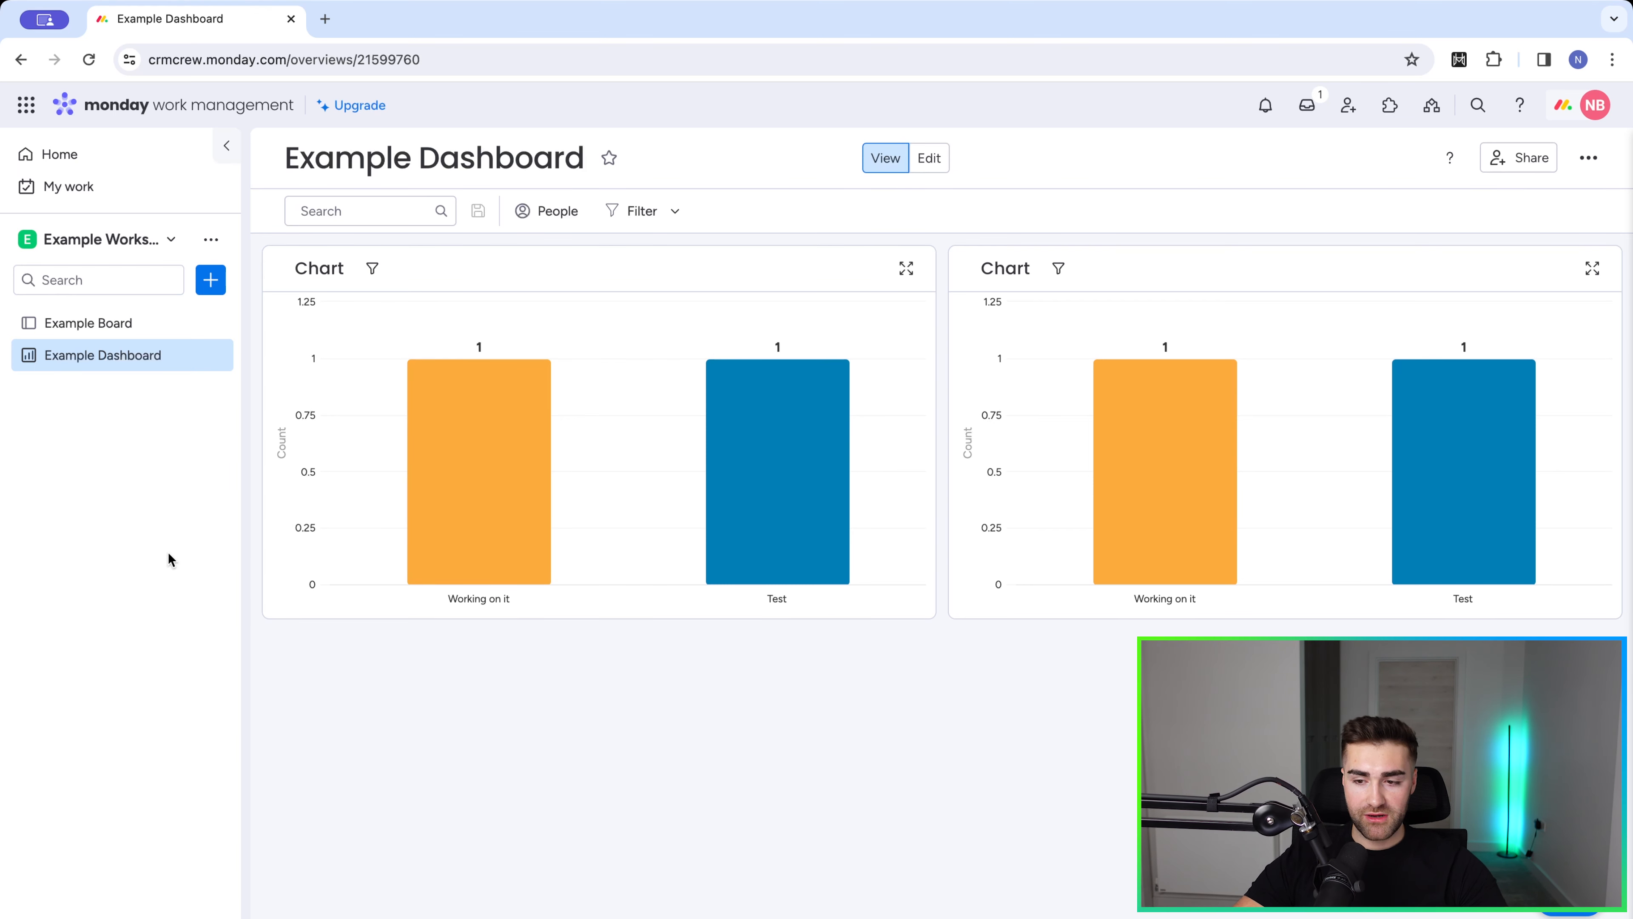
left_click(71, 325)
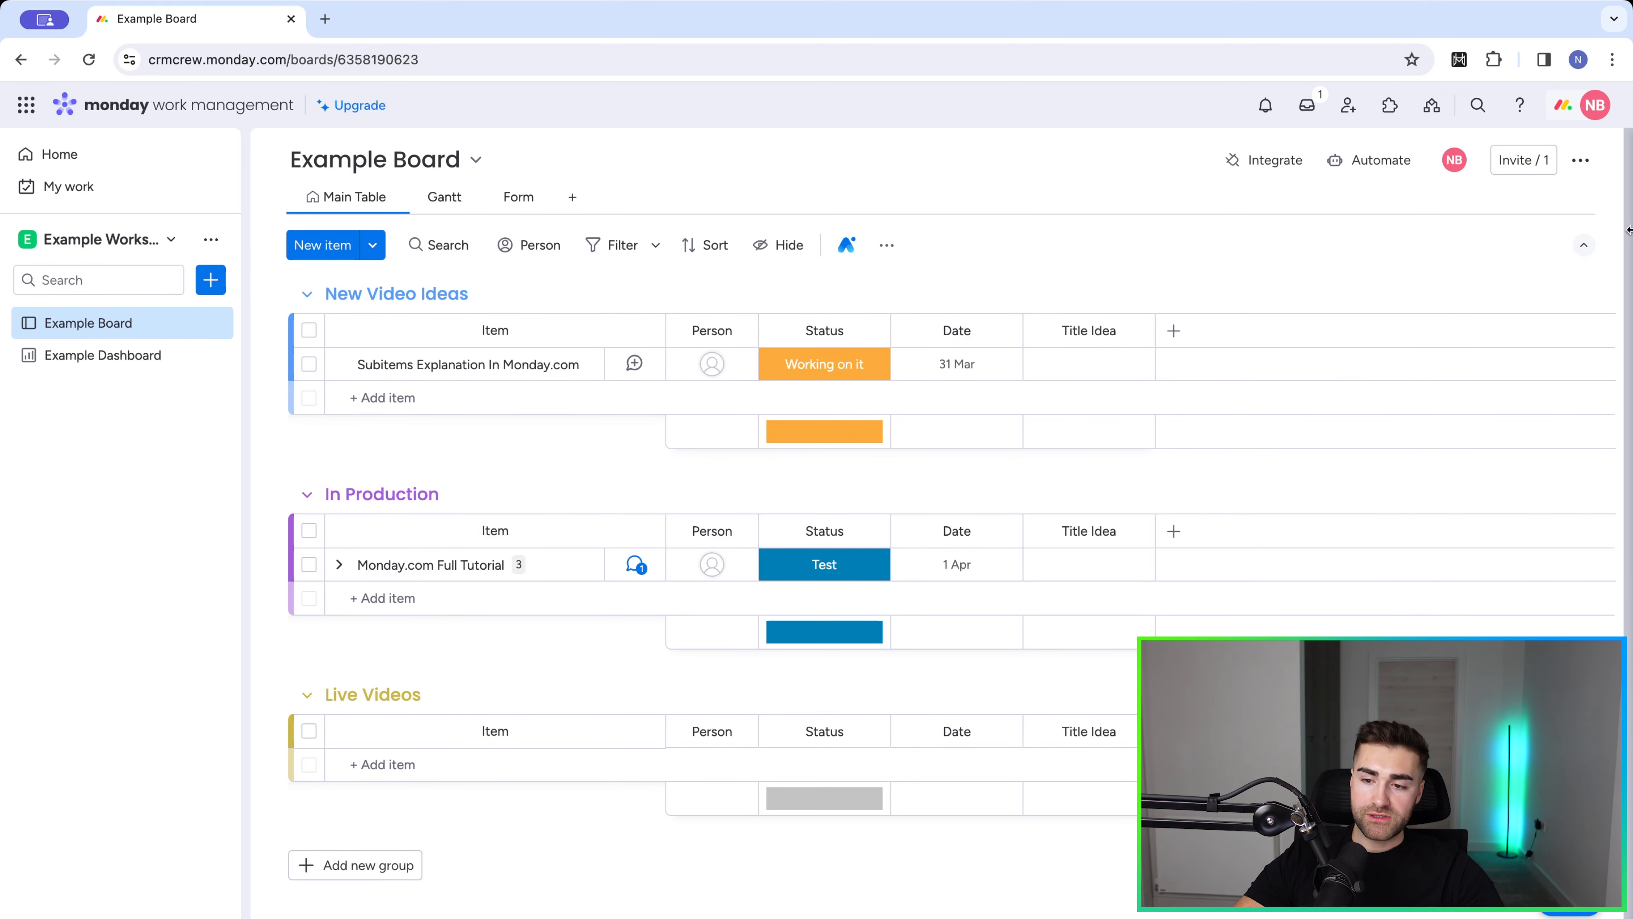
left_click(1581, 171)
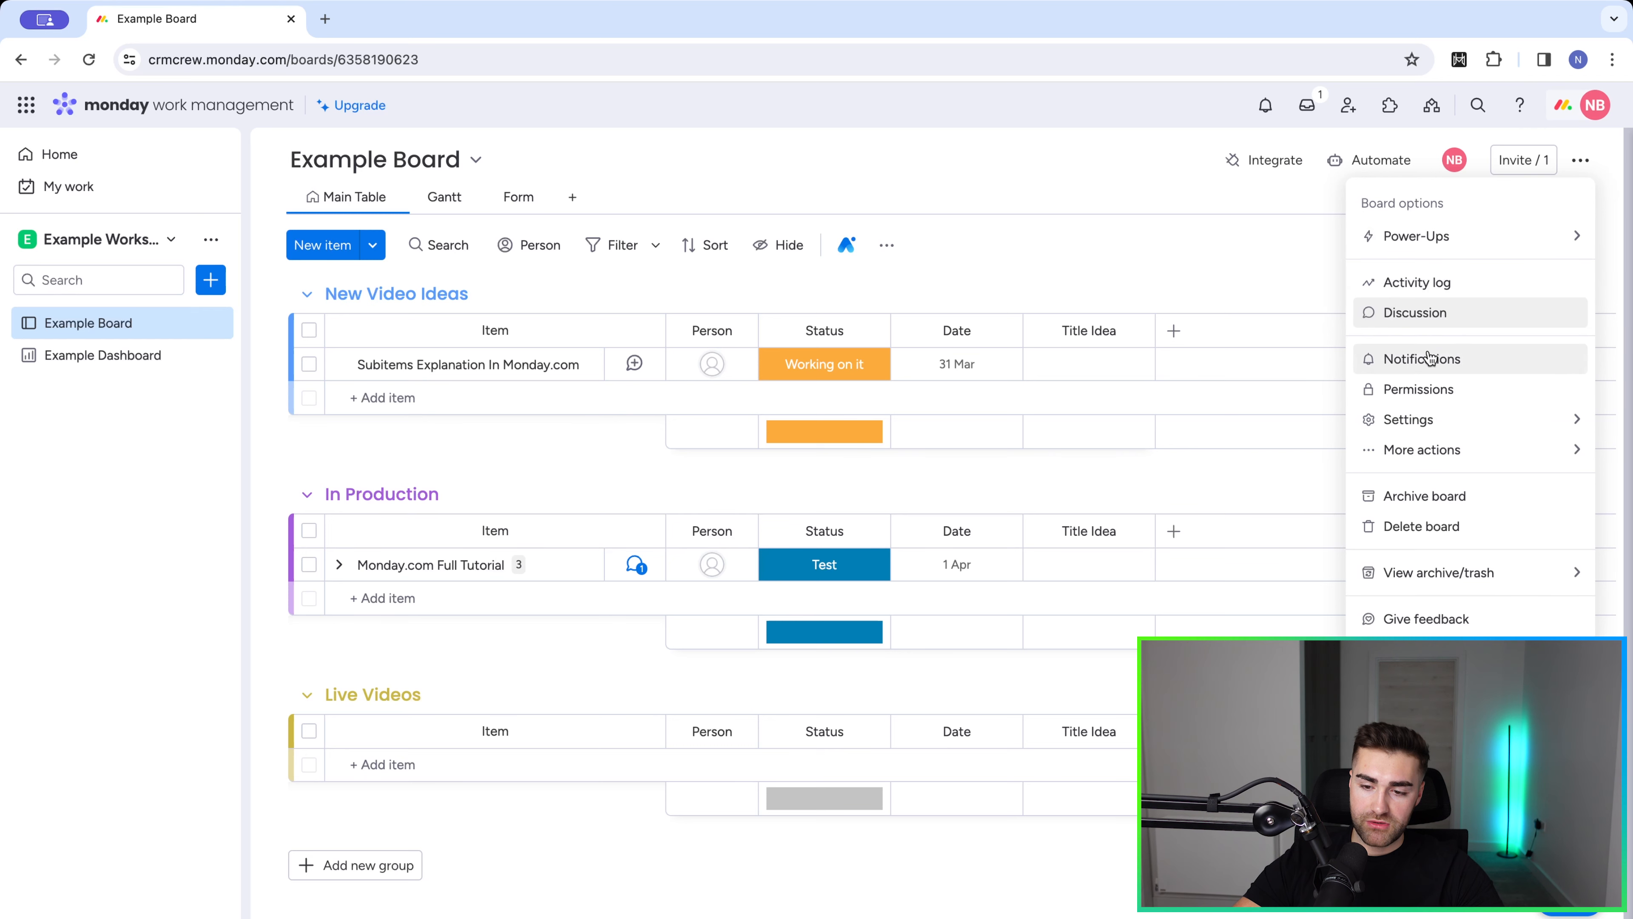
mouse_move(1403, 429)
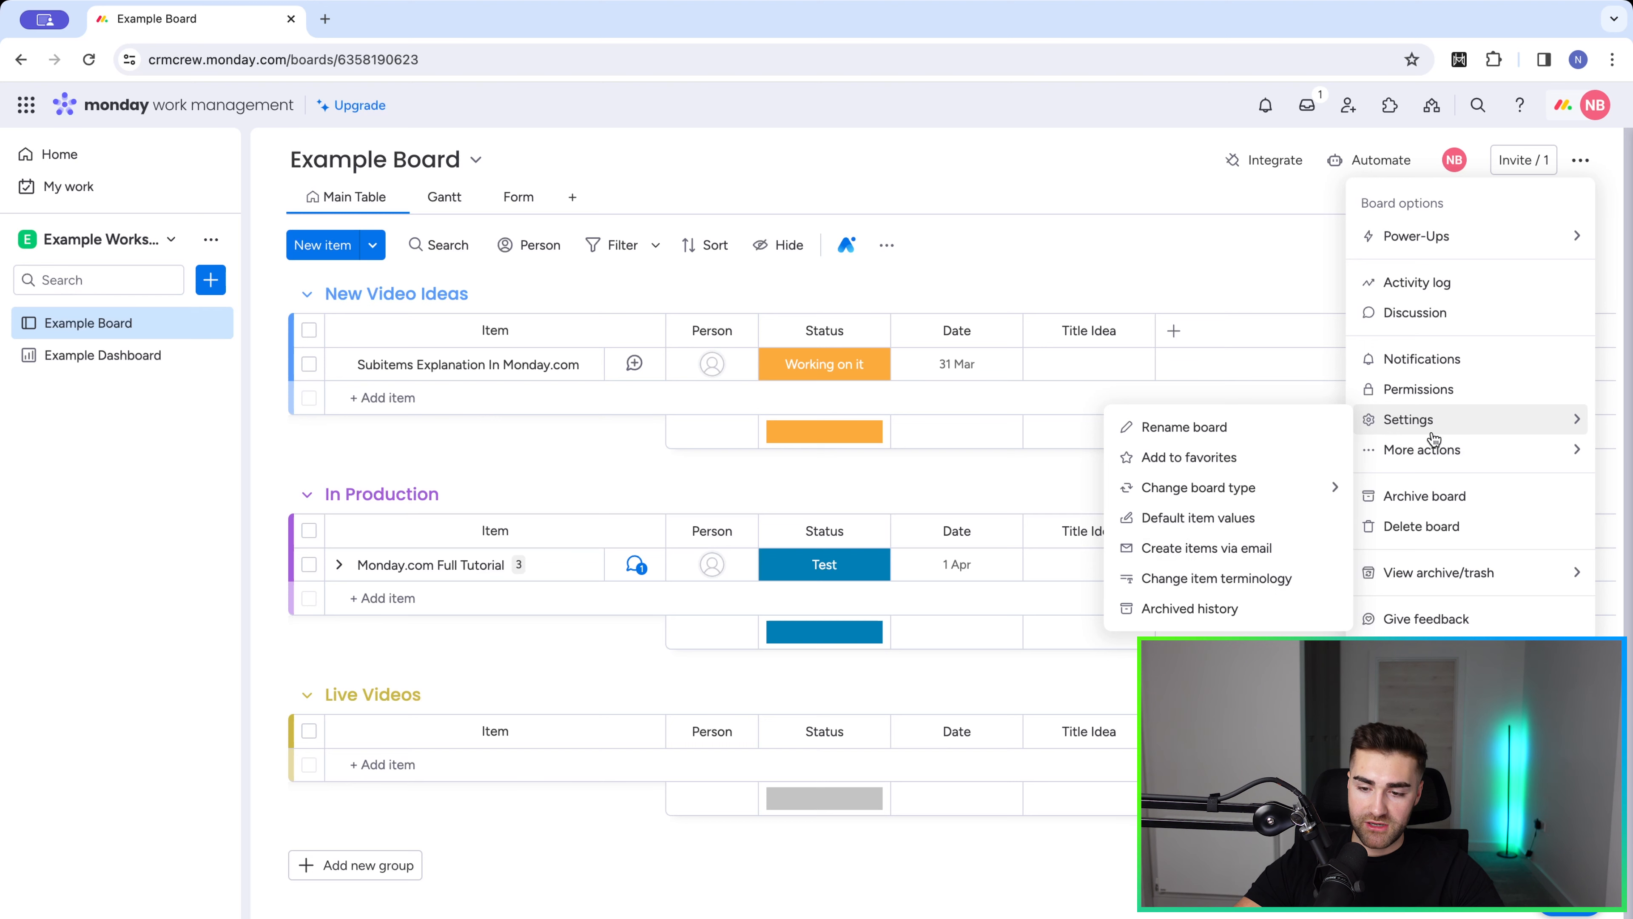
mouse_move(1421, 460)
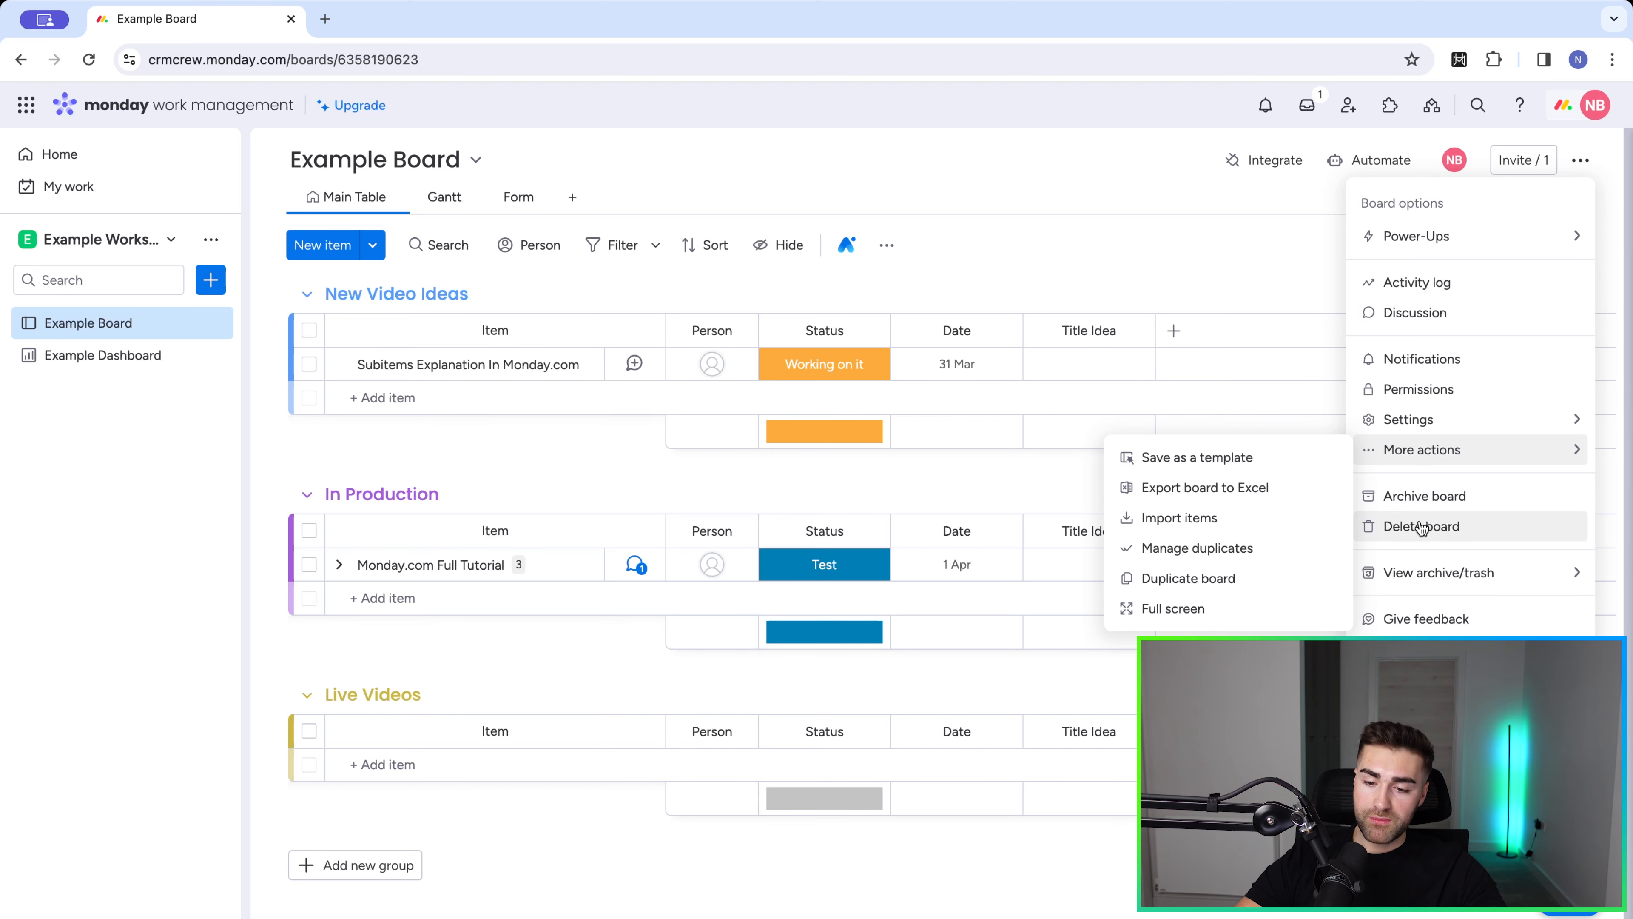
mouse_move(1422, 571)
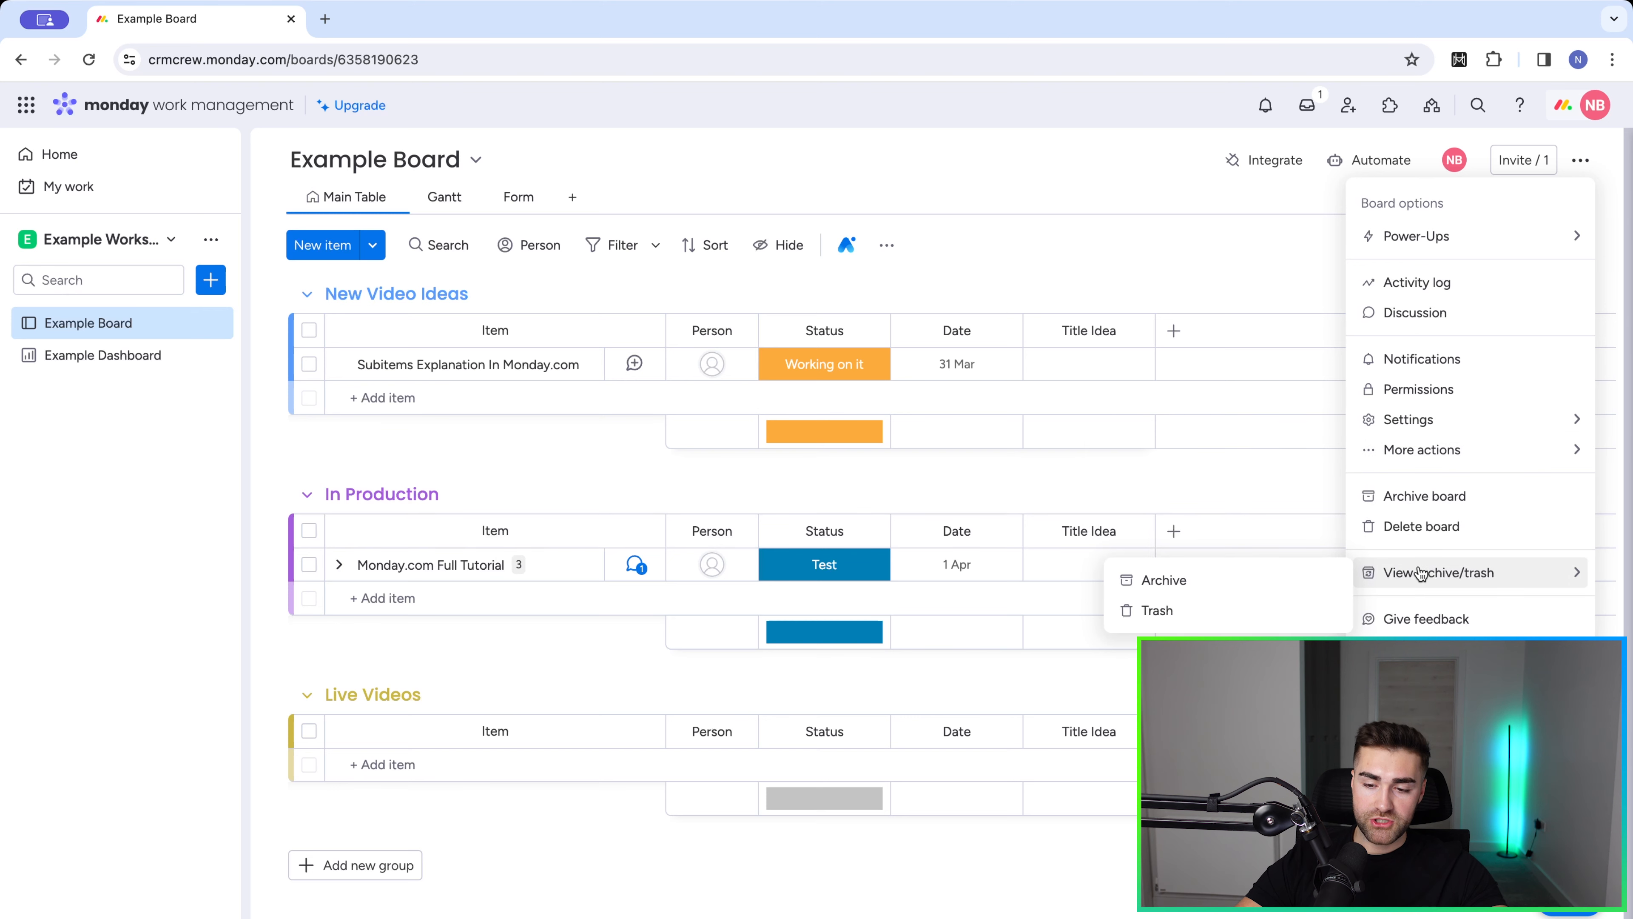
mouse_move(1431, 237)
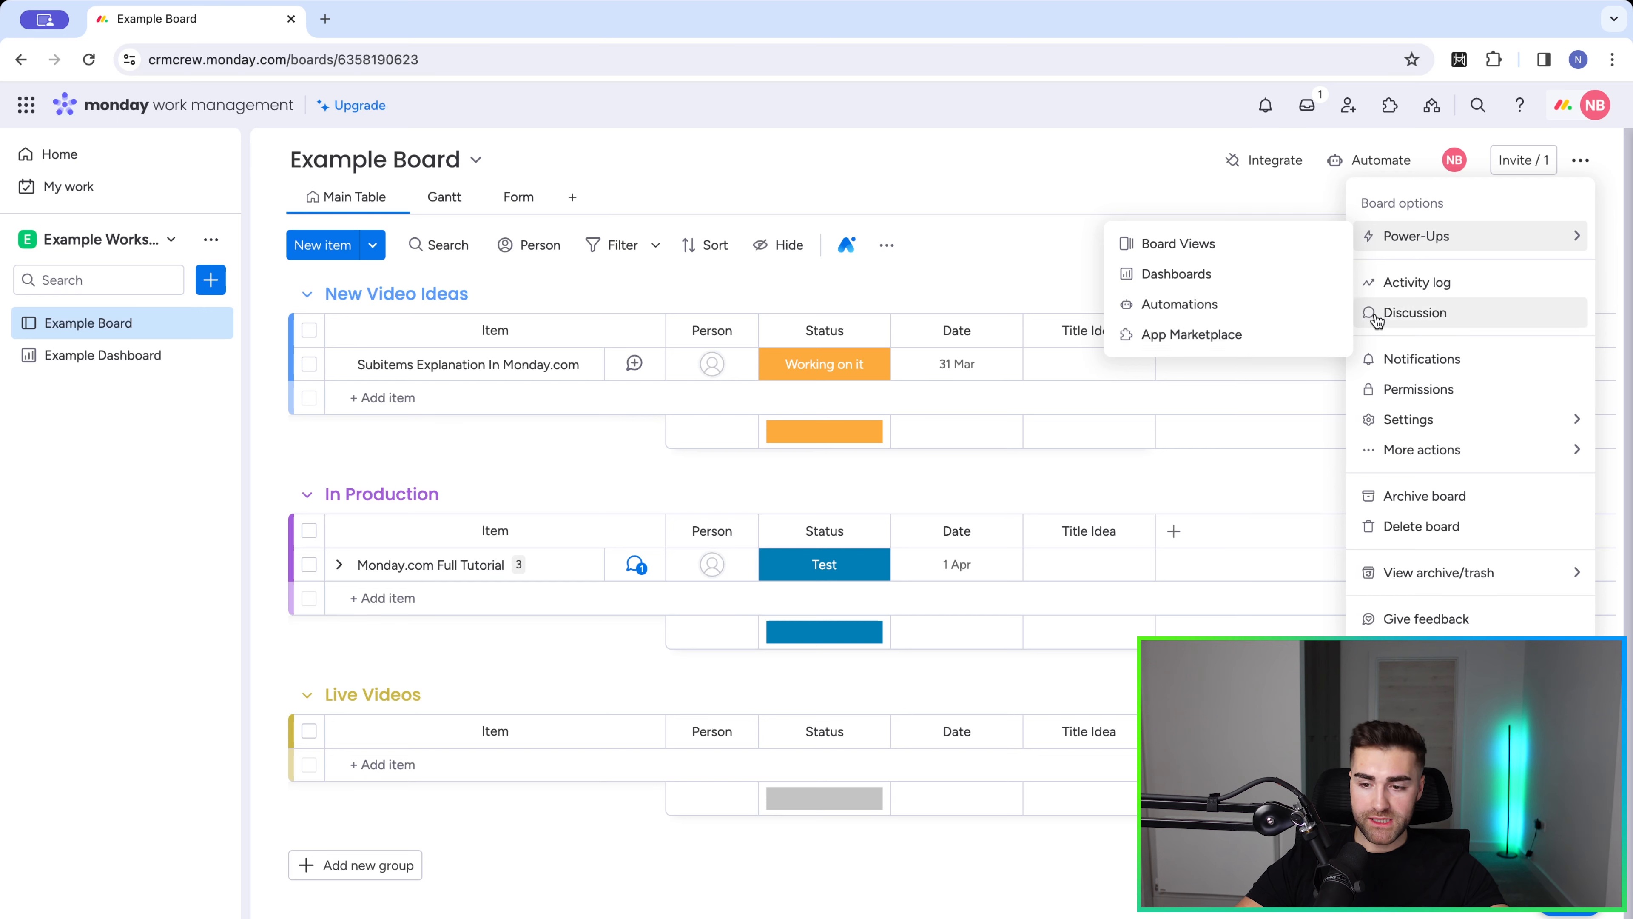
Review Example Board's activity log, close it and take another look at the board options.
left_click(1385, 282)
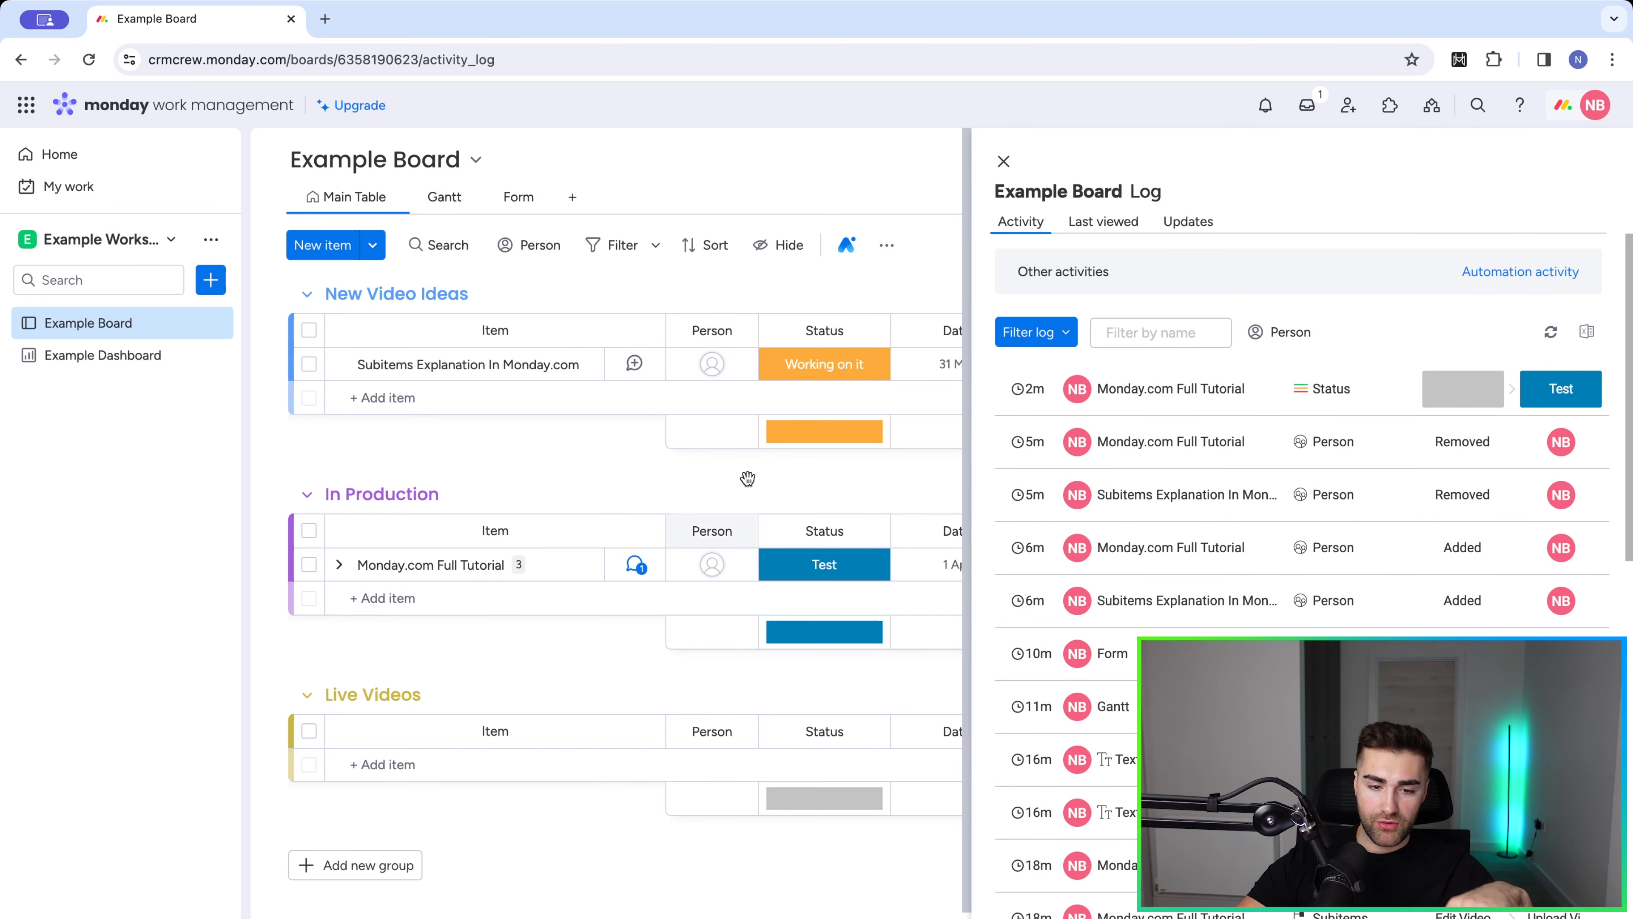
left_click(1002, 162)
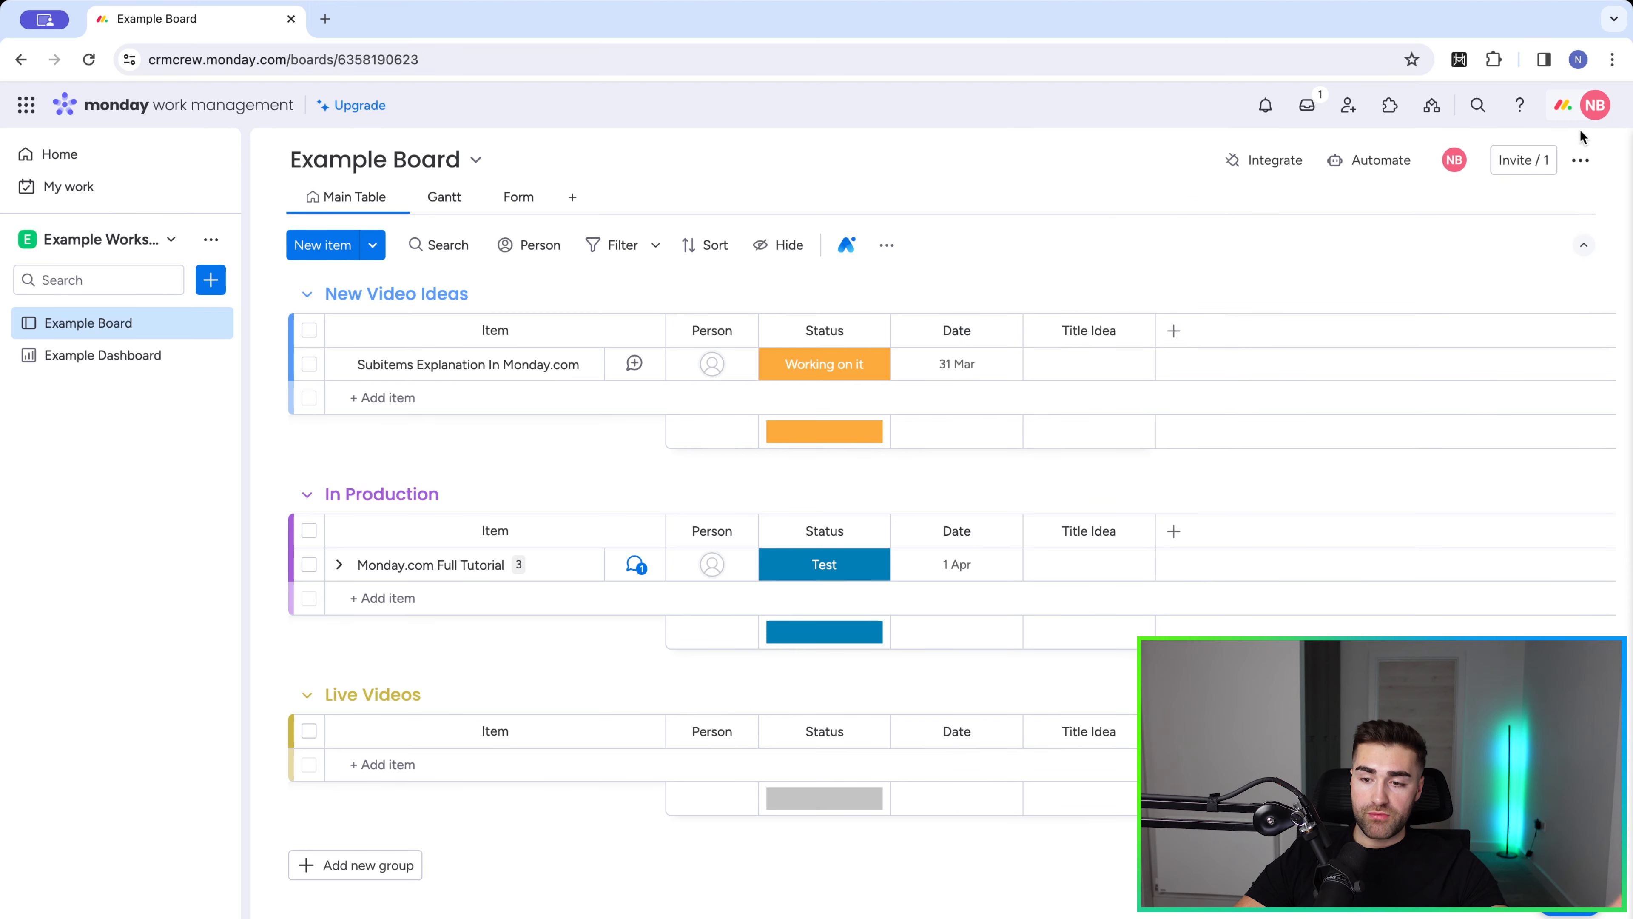
left_click(1580, 161)
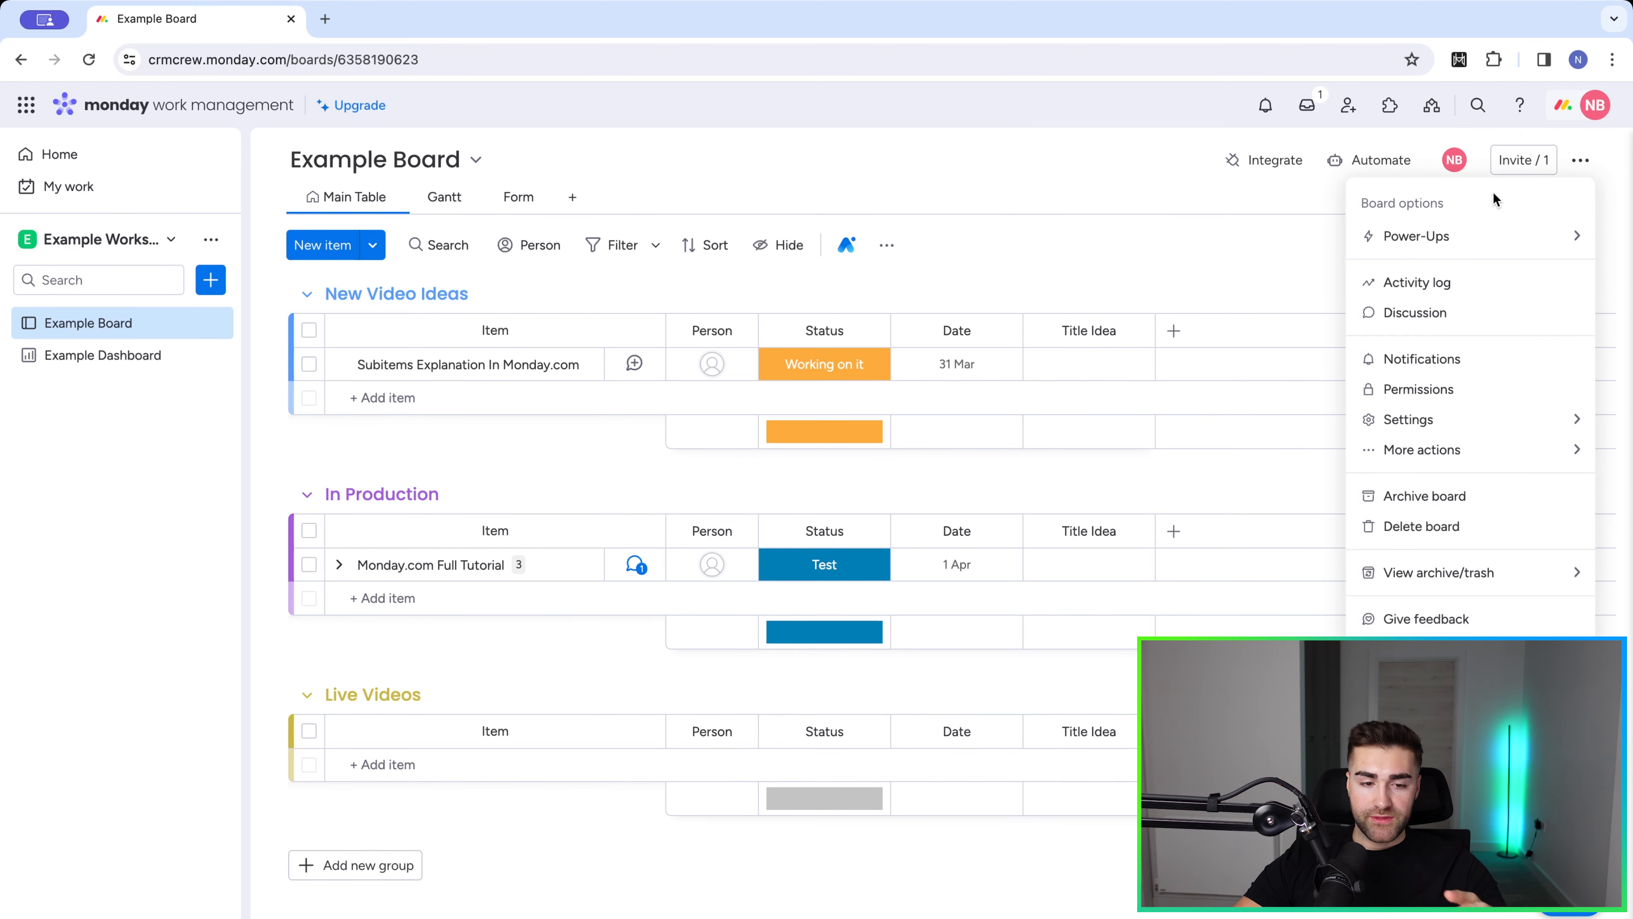
left_click(1201, 228)
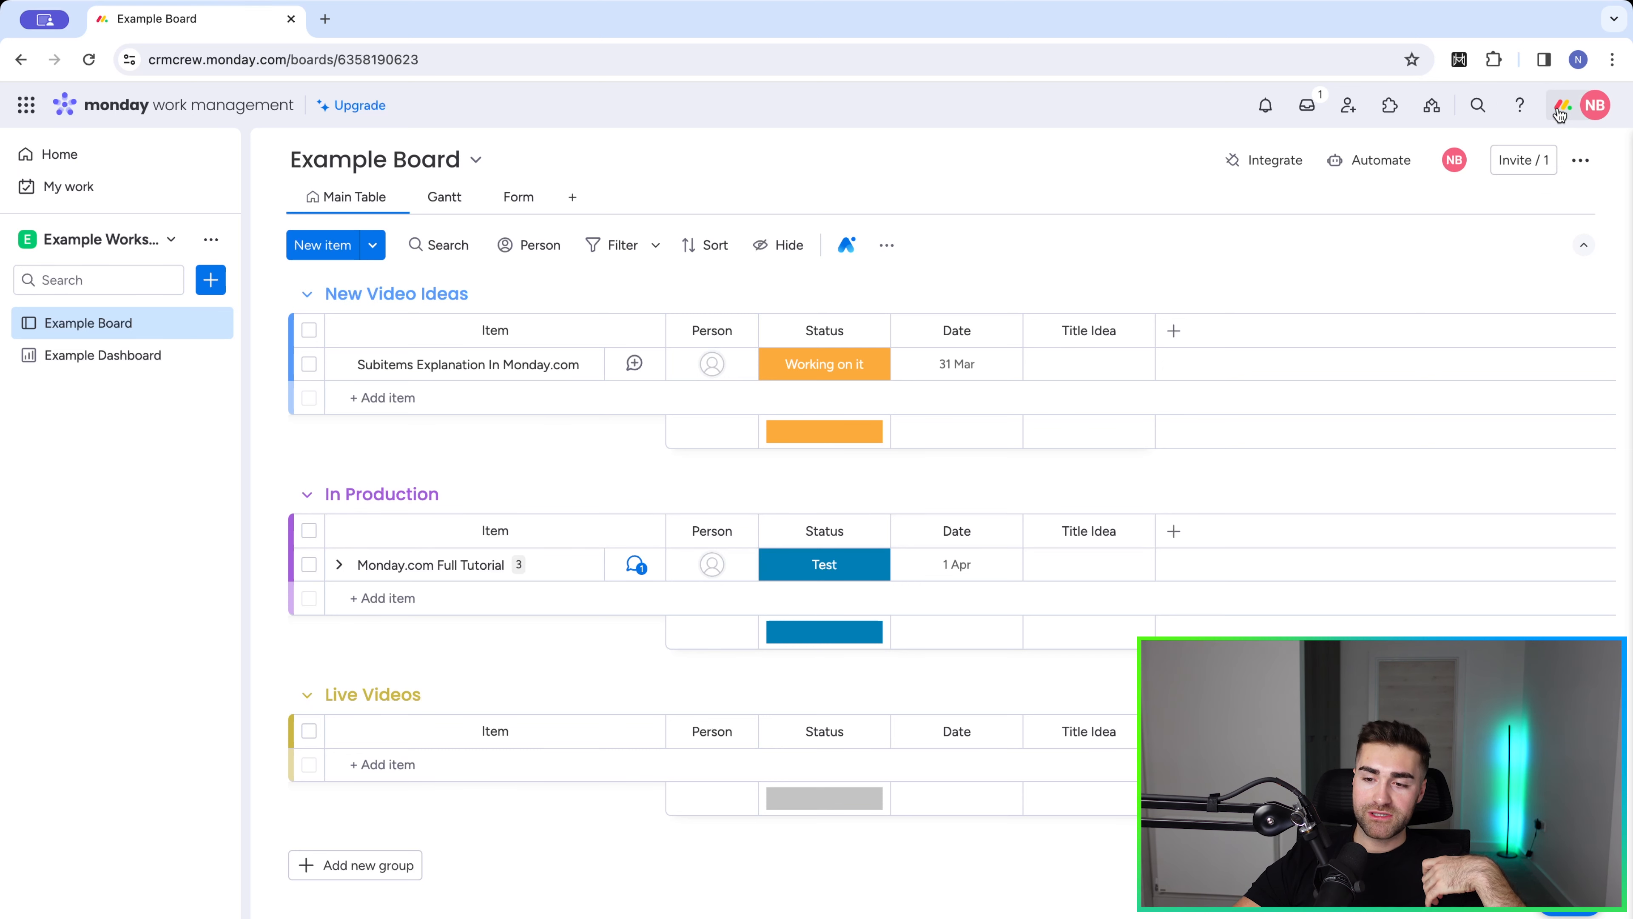
Open the account menu to examine its Account and Explore options.
left_click(1563, 108)
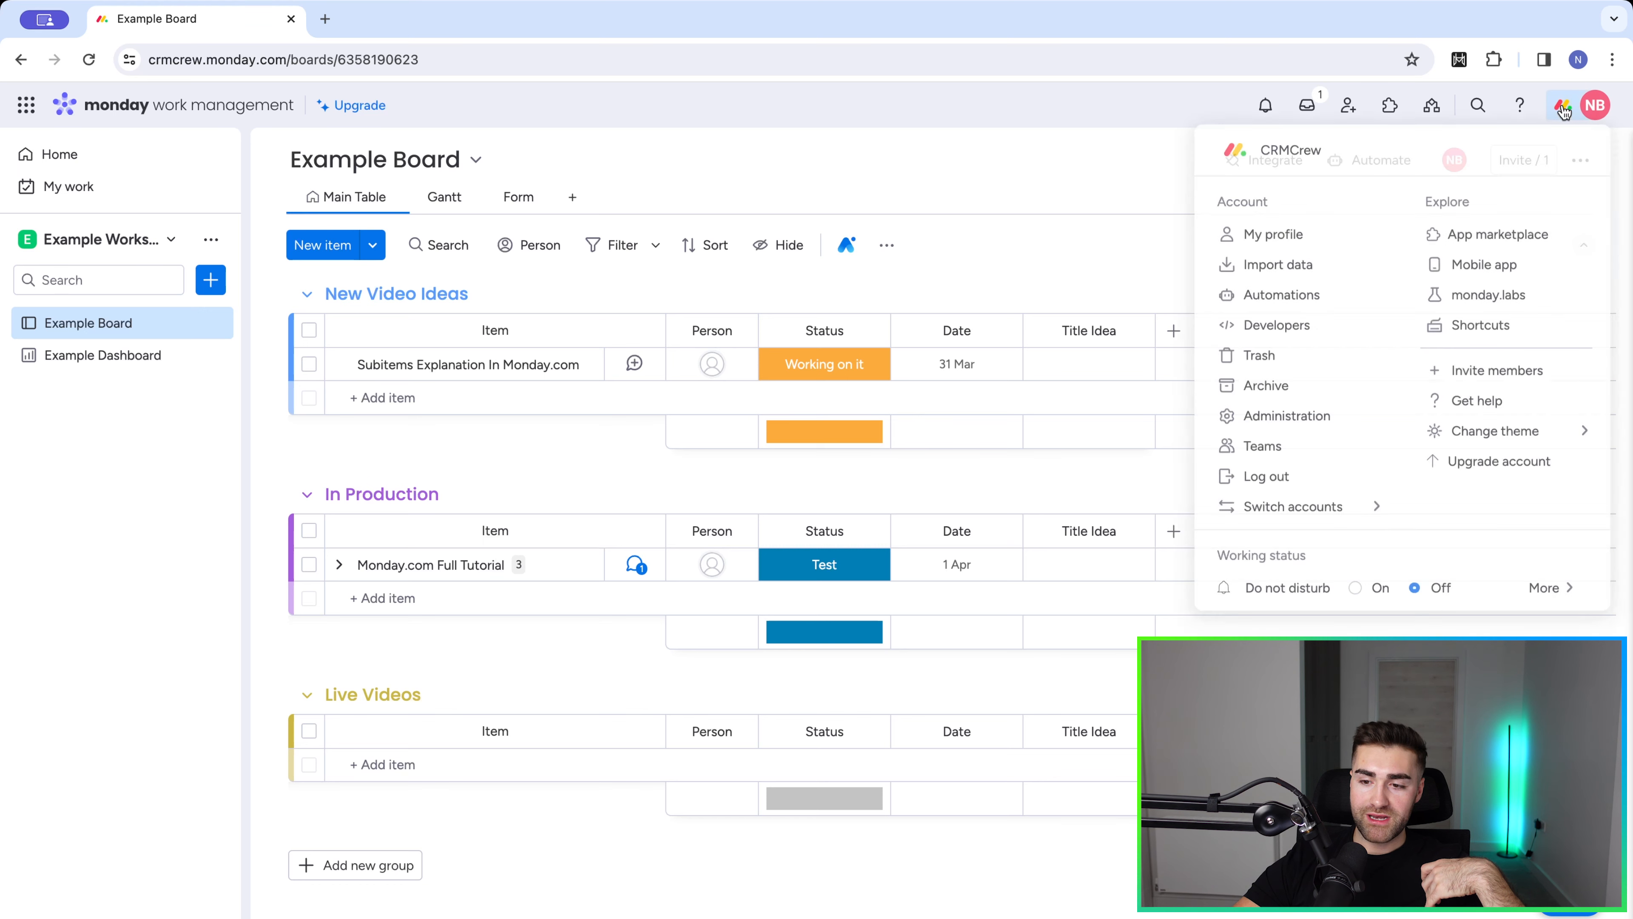